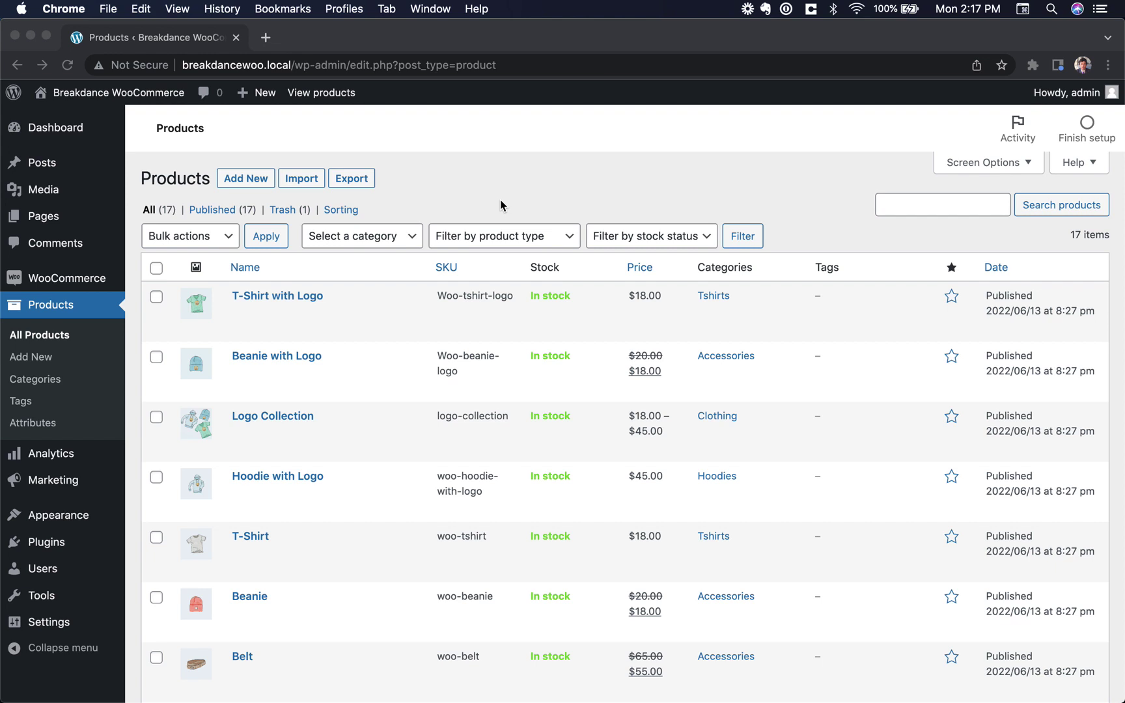
Step: Look over the store's product list and activate the Breakdance plugin
left_click(500, 170)
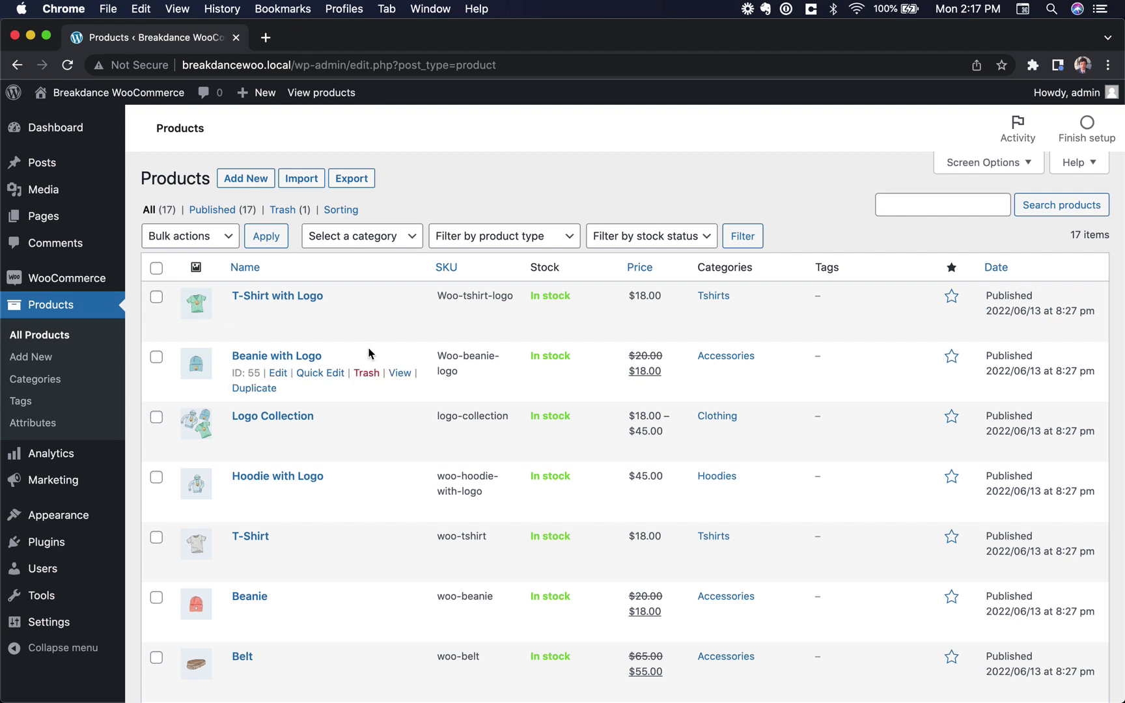
scroll(344, 525, "down", 1)
scroll(344, 525, "down", 8)
scroll(347, 523, "up", 4)
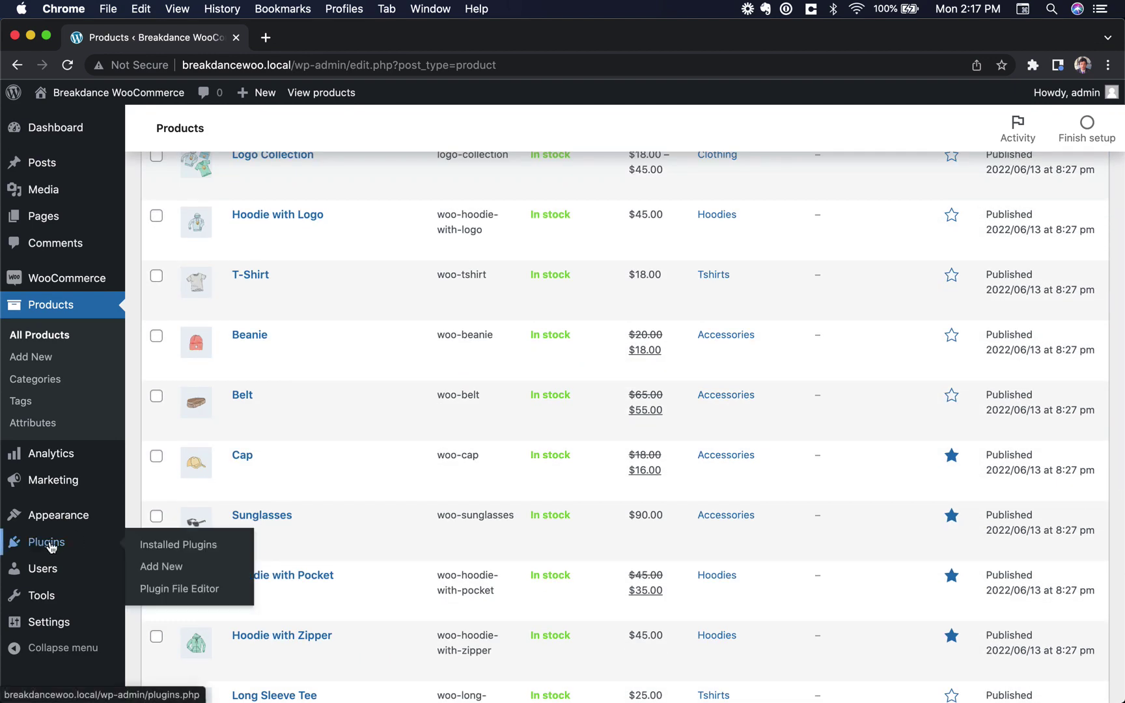
left_click(43, 545)
left_click(198, 269)
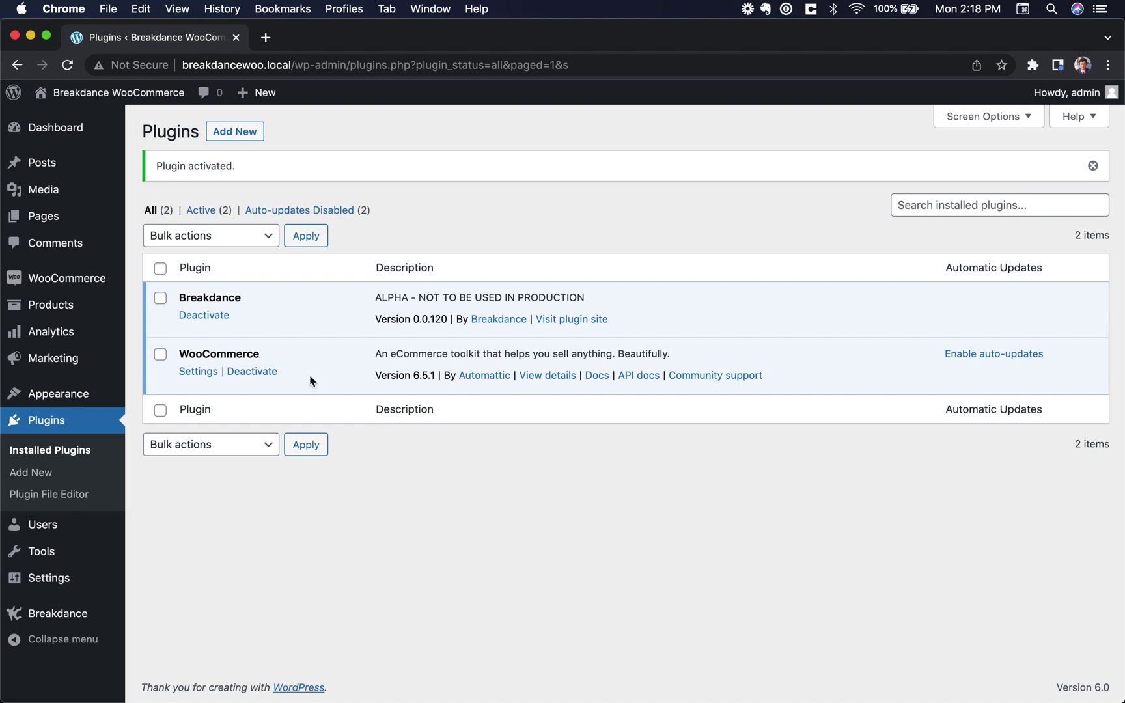
Step: View the published Shop page from the site's pages list and examine its product grid
left_click(42, 216)
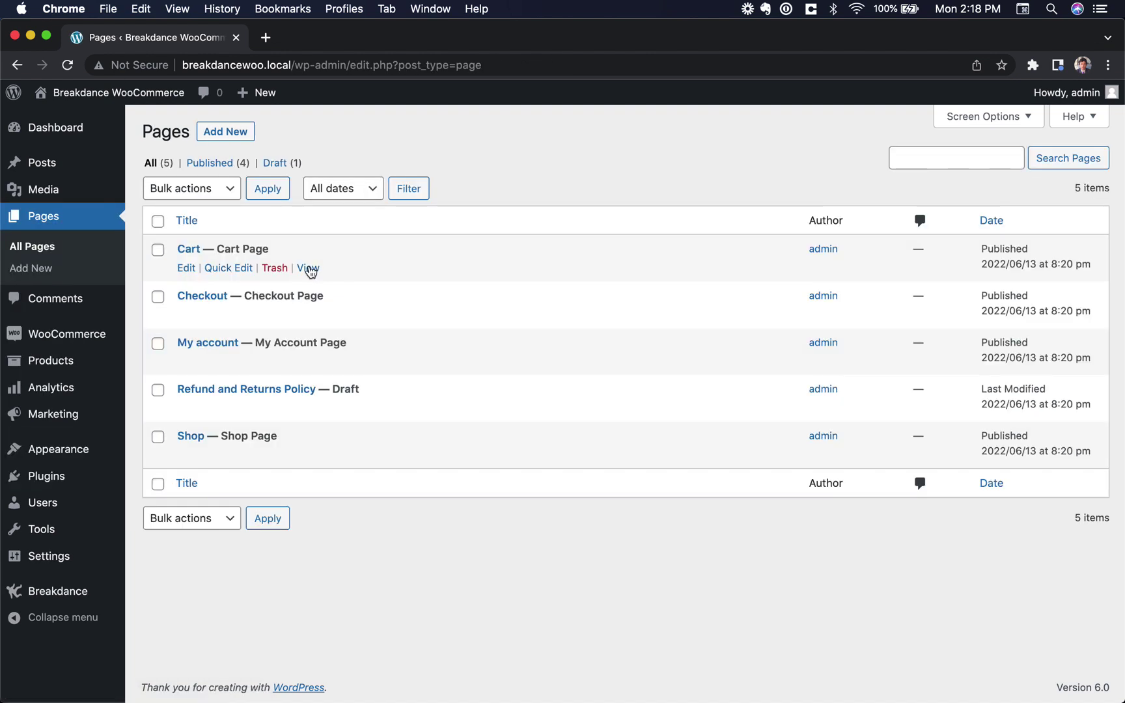
left_click(313, 456)
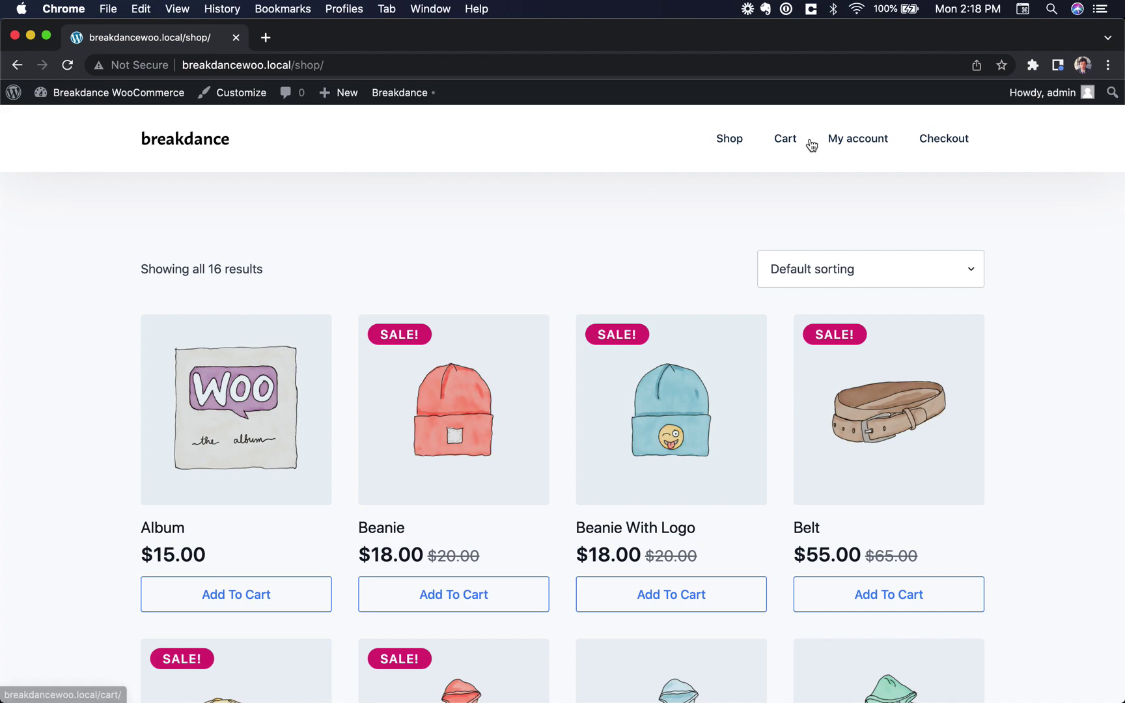
scroll(1027, 289, "down", 12)
scroll(573, 264, "down", 2)
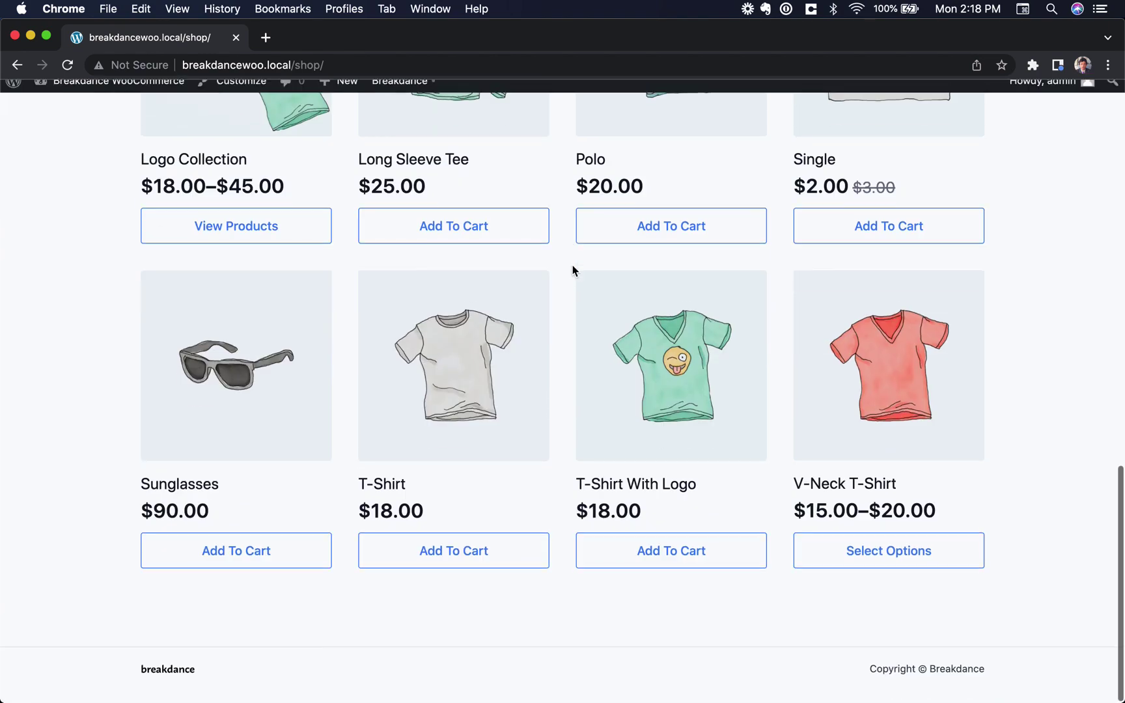
scroll(573, 265, "up", 2)
scroll(572, 265, "down", 2)
scroll(799, 447, "up", 15)
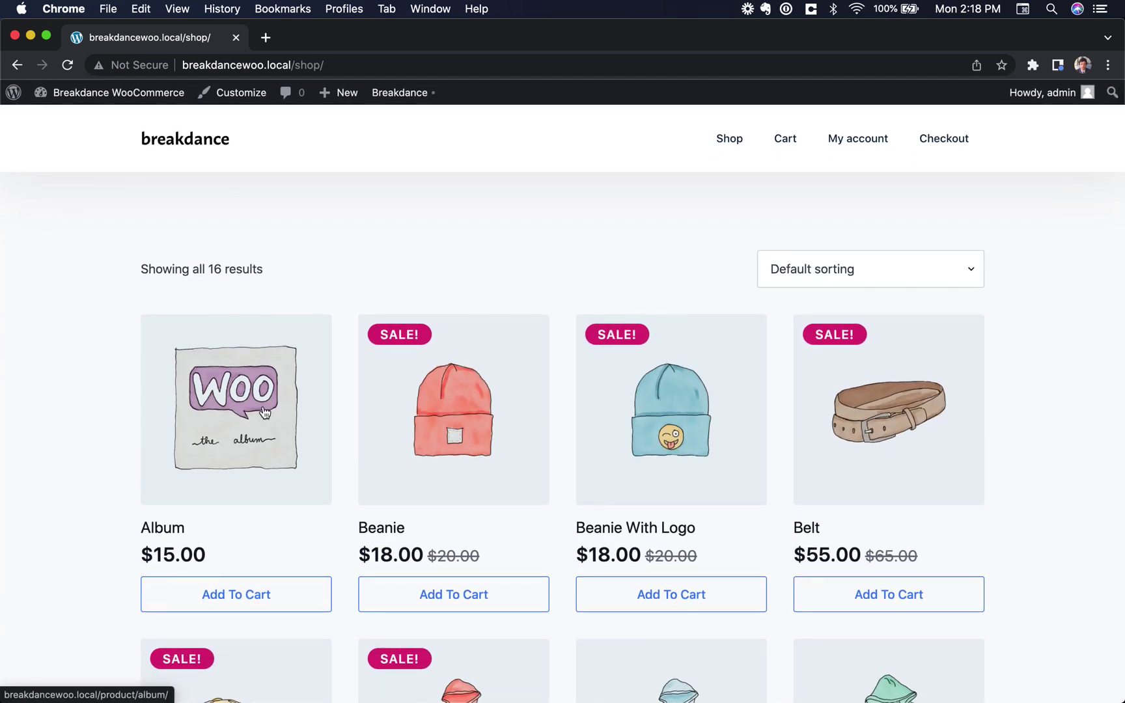
Step: Add one Album to the cart from its product page and view the cart
left_click(264, 412)
scroll(648, 460, "down", 5)
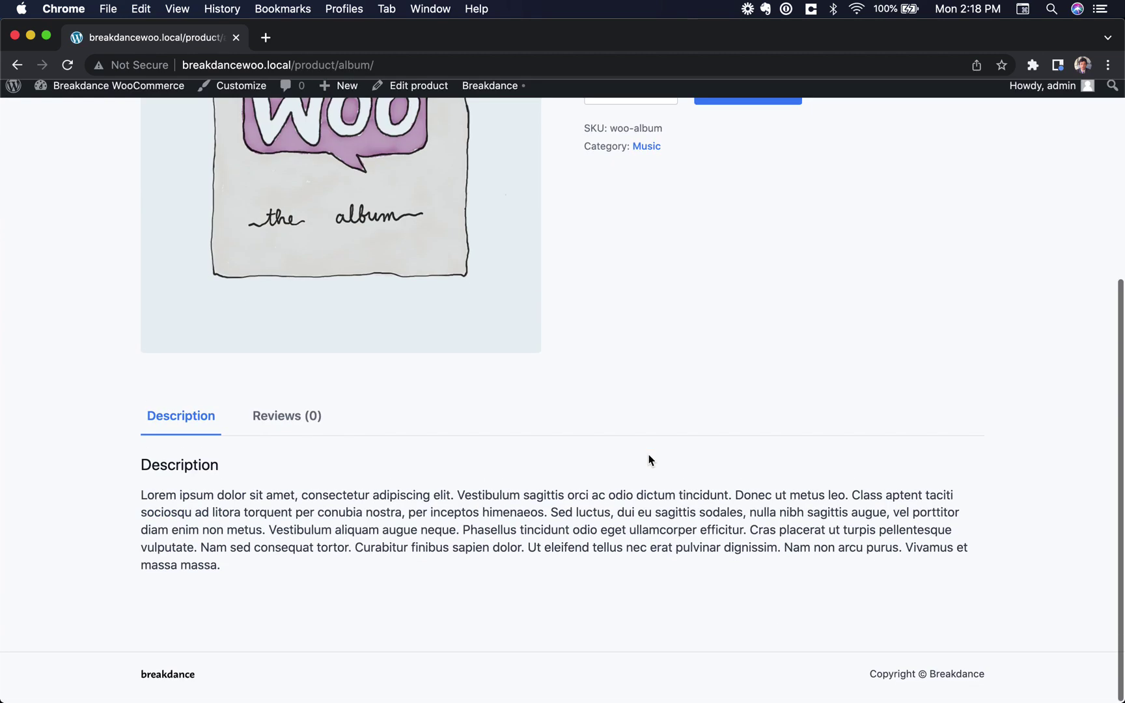
scroll(647, 460, "up", 3)
left_click(730, 319)
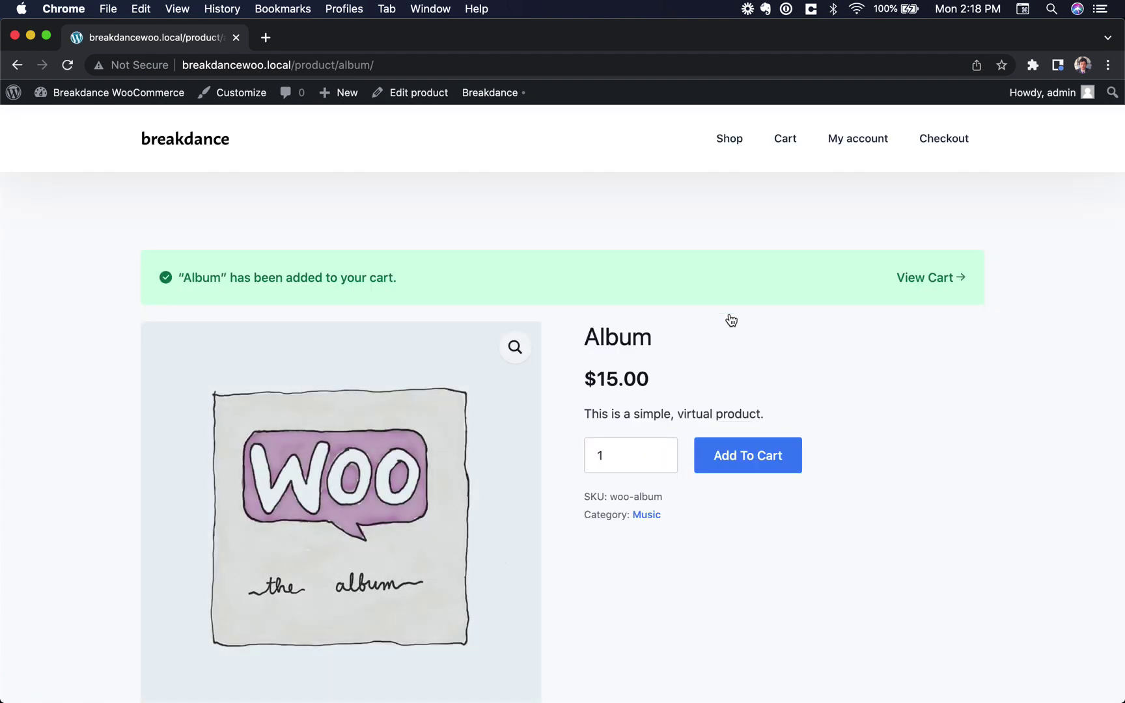
left_click(931, 285)
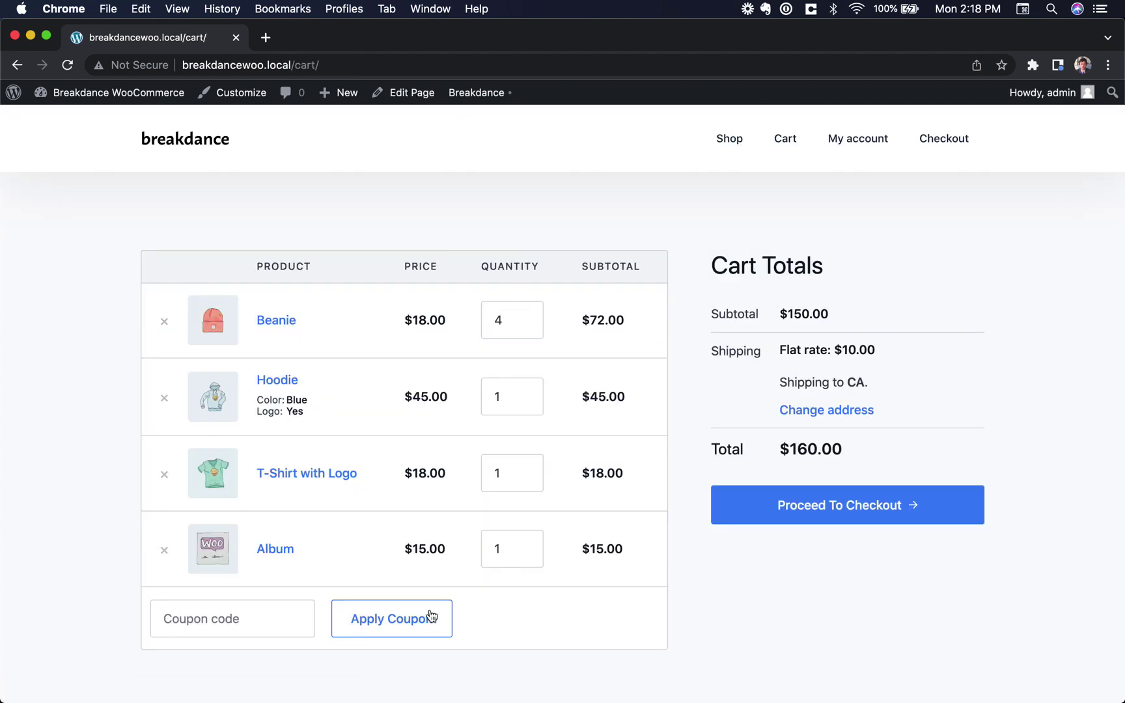
Step: Try applying an empty coupon code in the cart, and expand and collapse the shipping address form
left_click(391, 630)
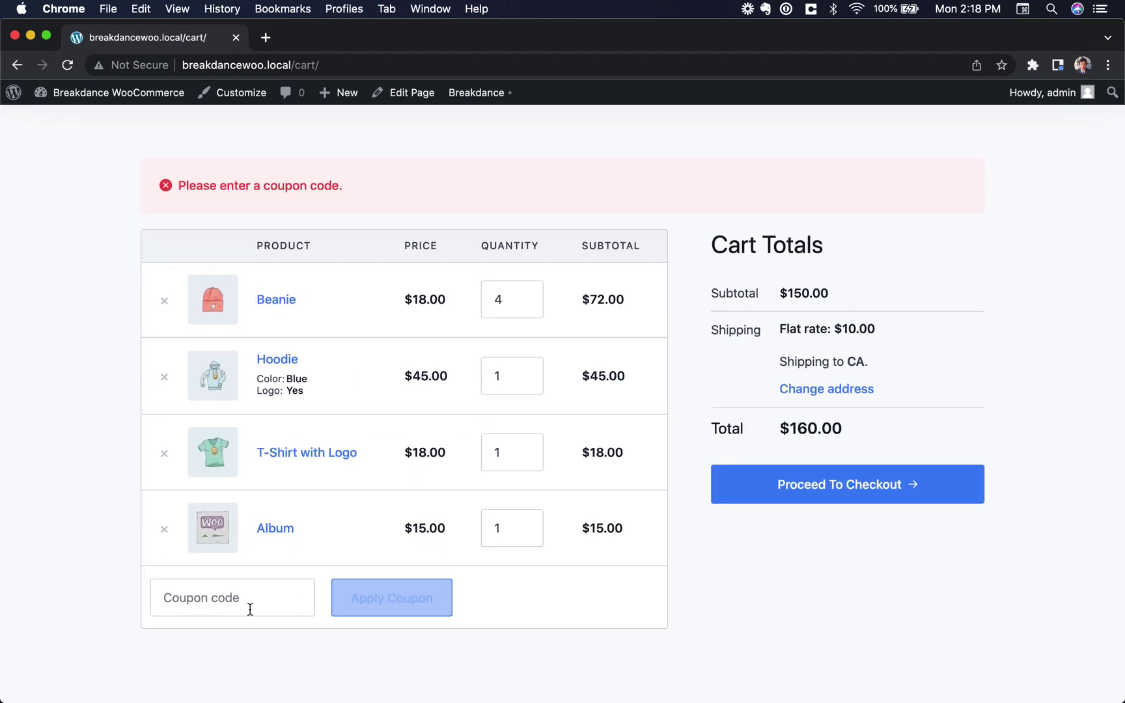
left_click(837, 394)
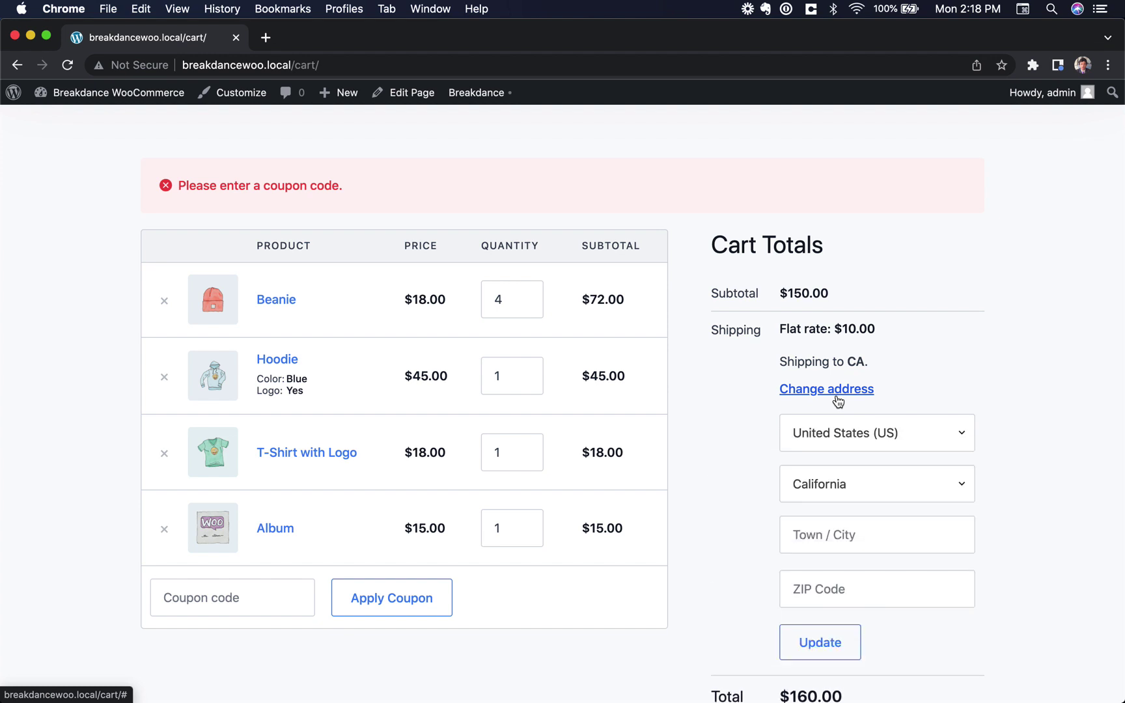
left_click(836, 393)
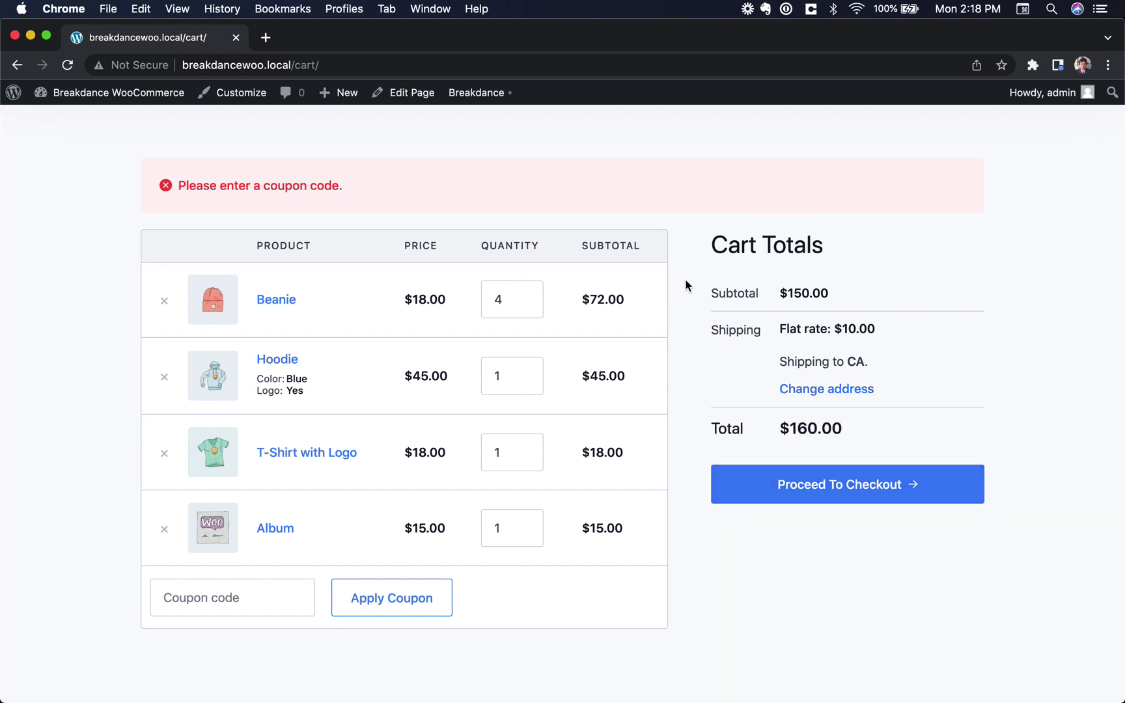
scroll(767, 592, "up", 3)
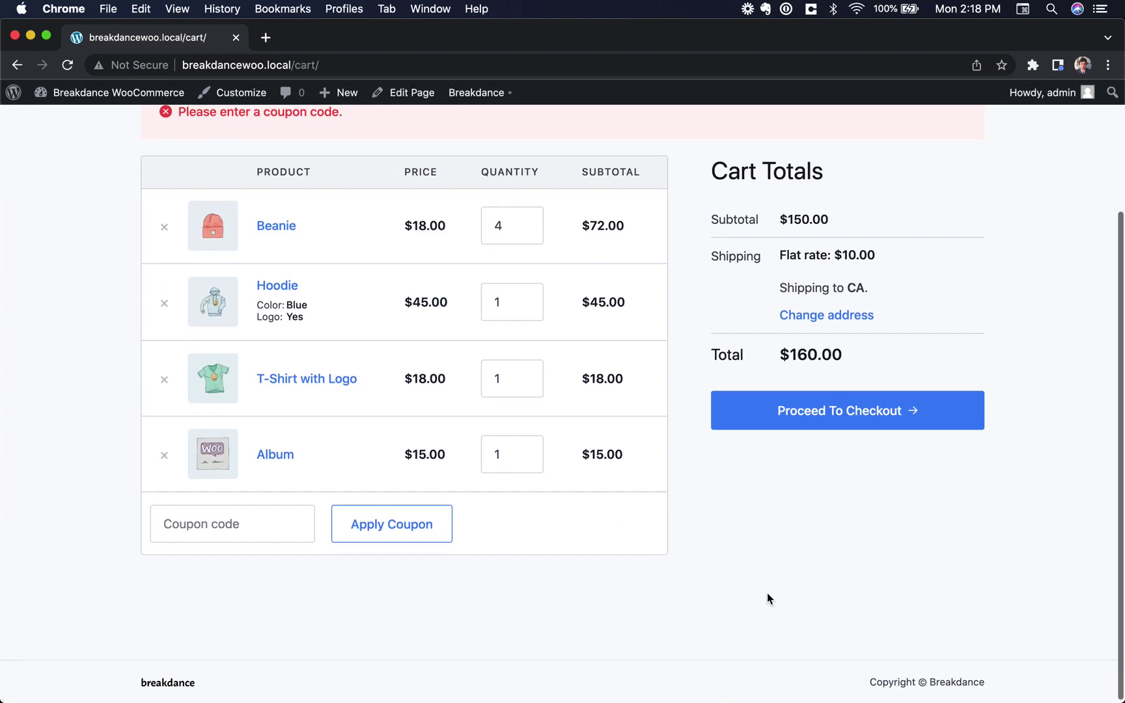
Step: Proceed to checkout and try the payment options, ending with Cash on delivery
left_click(767, 567)
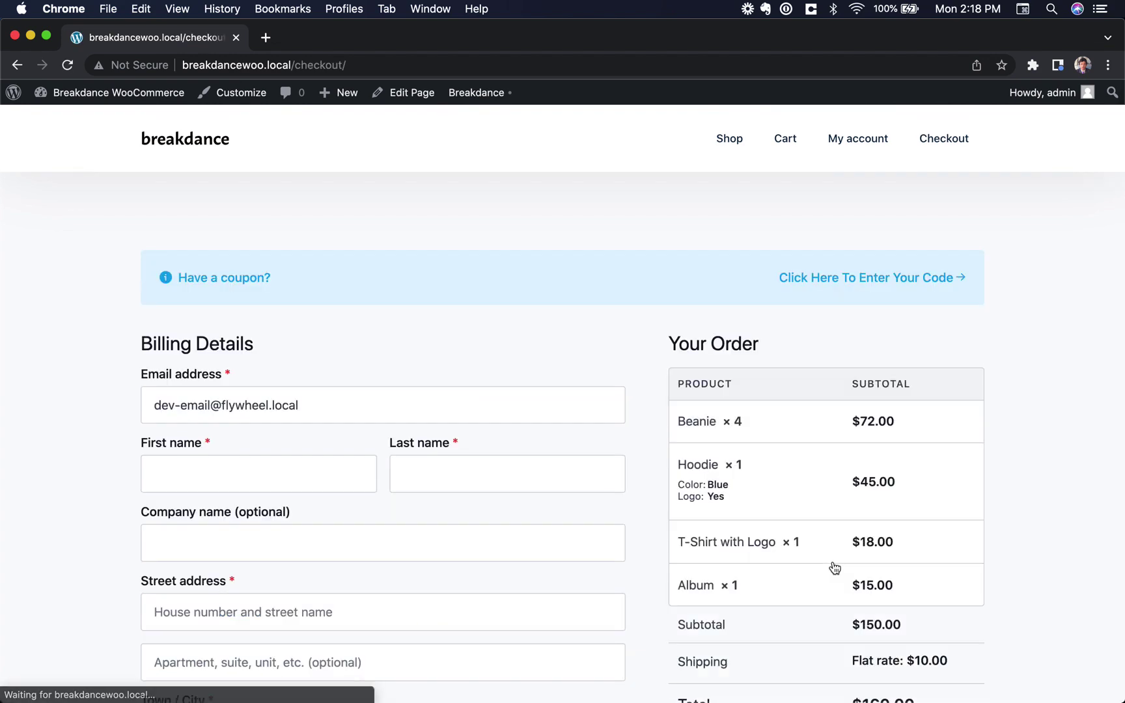
scroll(670, 486, "down", 10)
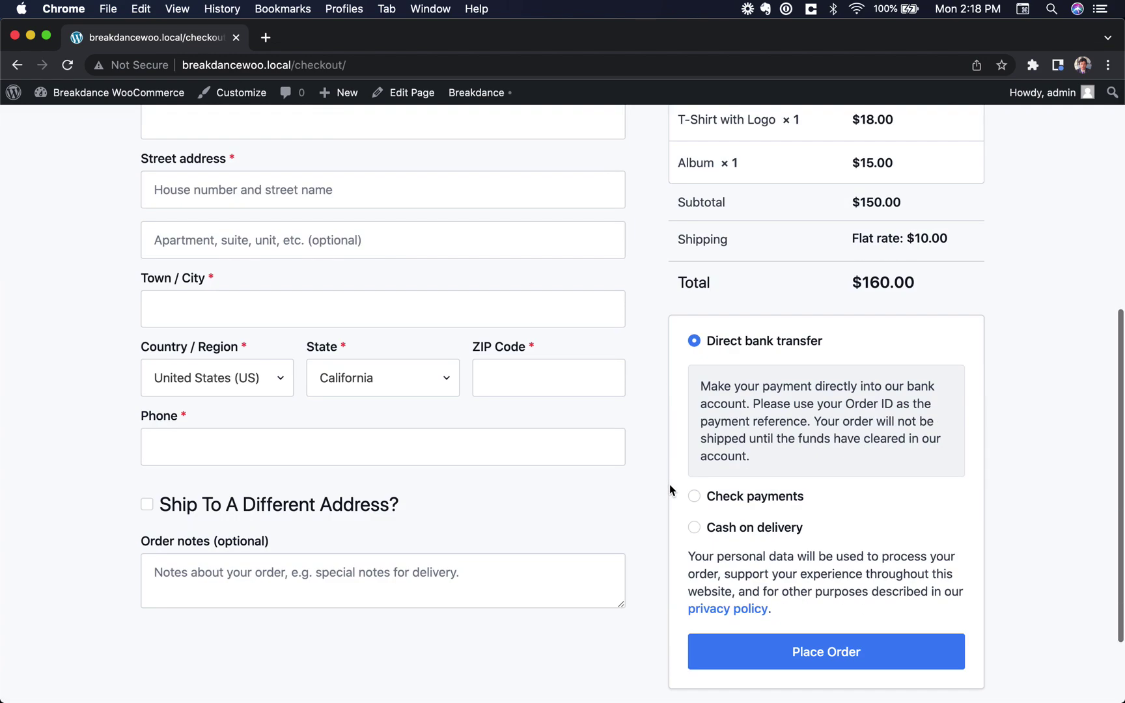
left_click(728, 388)
left_click(720, 419)
scroll(731, 414, "up", 10)
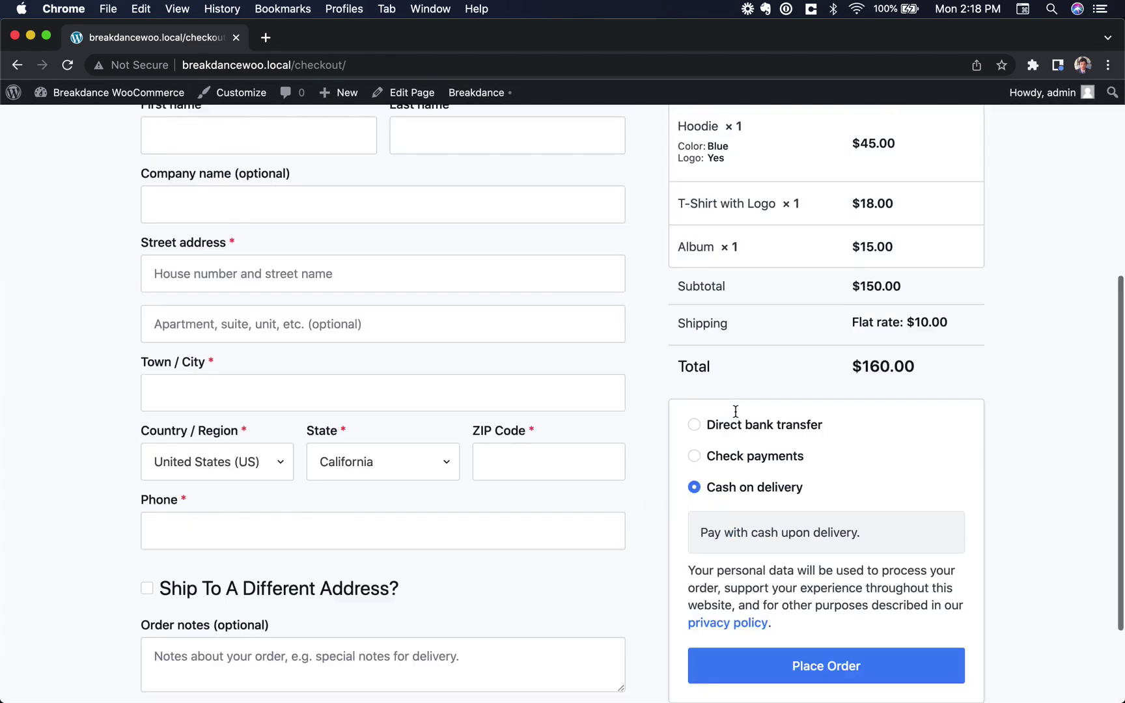
Step: Examine the My account page's sections, including Downloads, Orders, Addresses and Account details
left_click(867, 140)
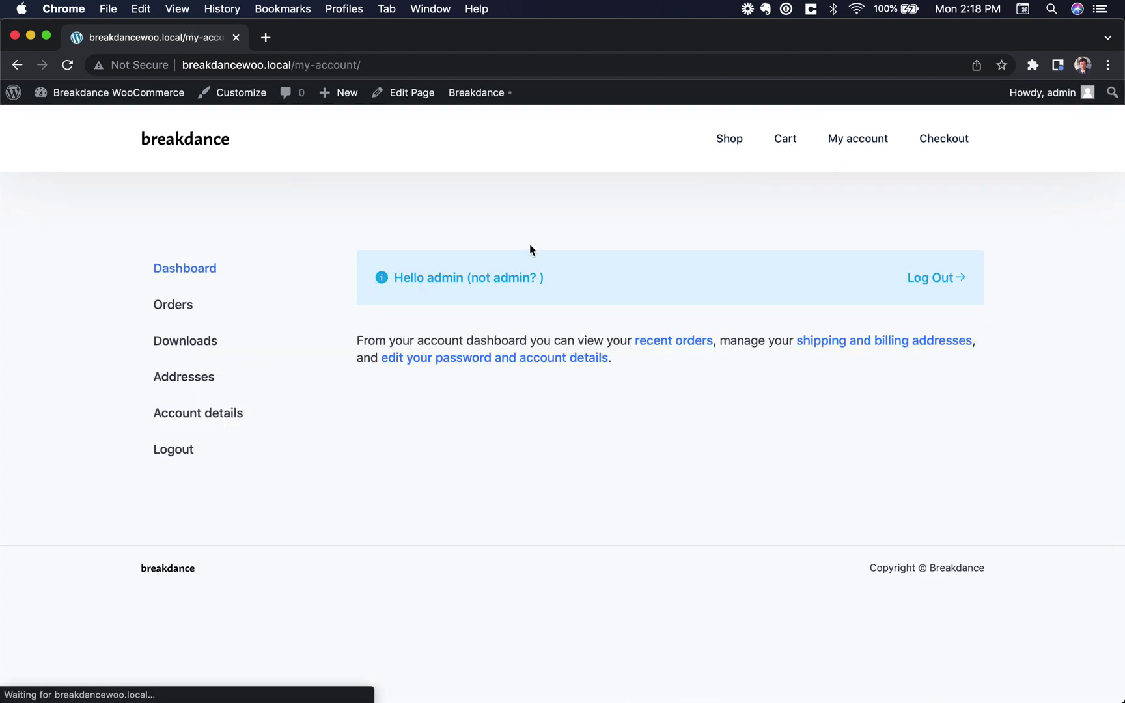
left_click(222, 328)
left_click(232, 313)
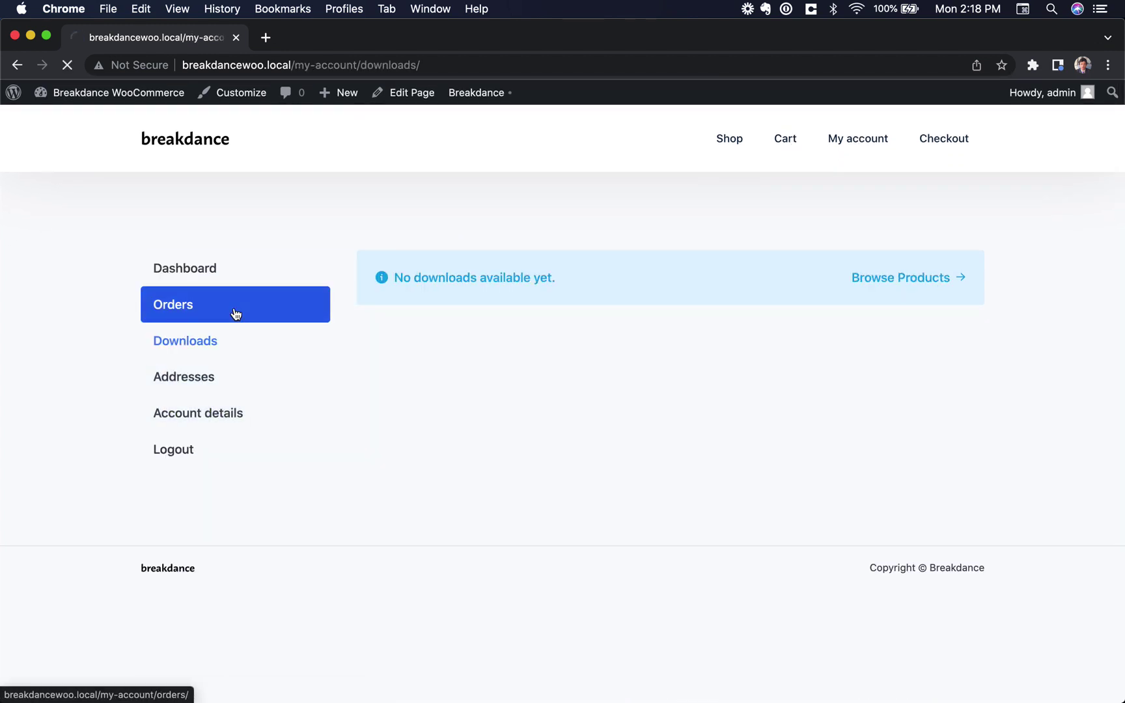
left_click(219, 375)
left_click(223, 414)
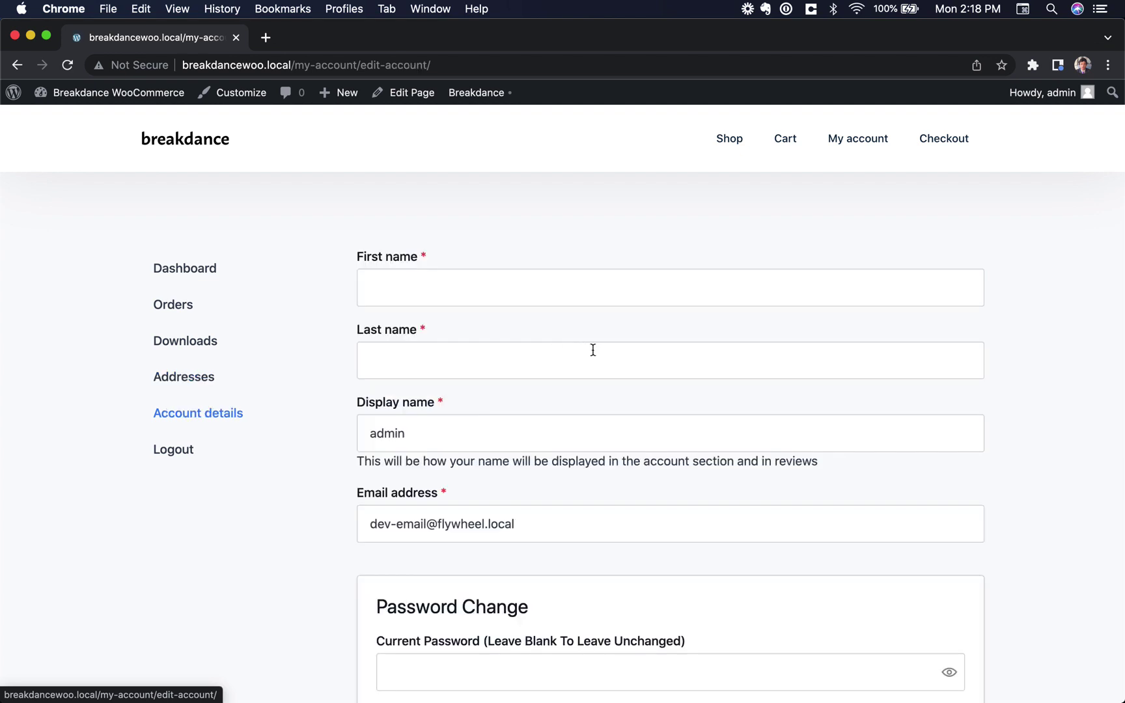
scroll(564, 372, "down", 5)
scroll(564, 376, "up", 5)
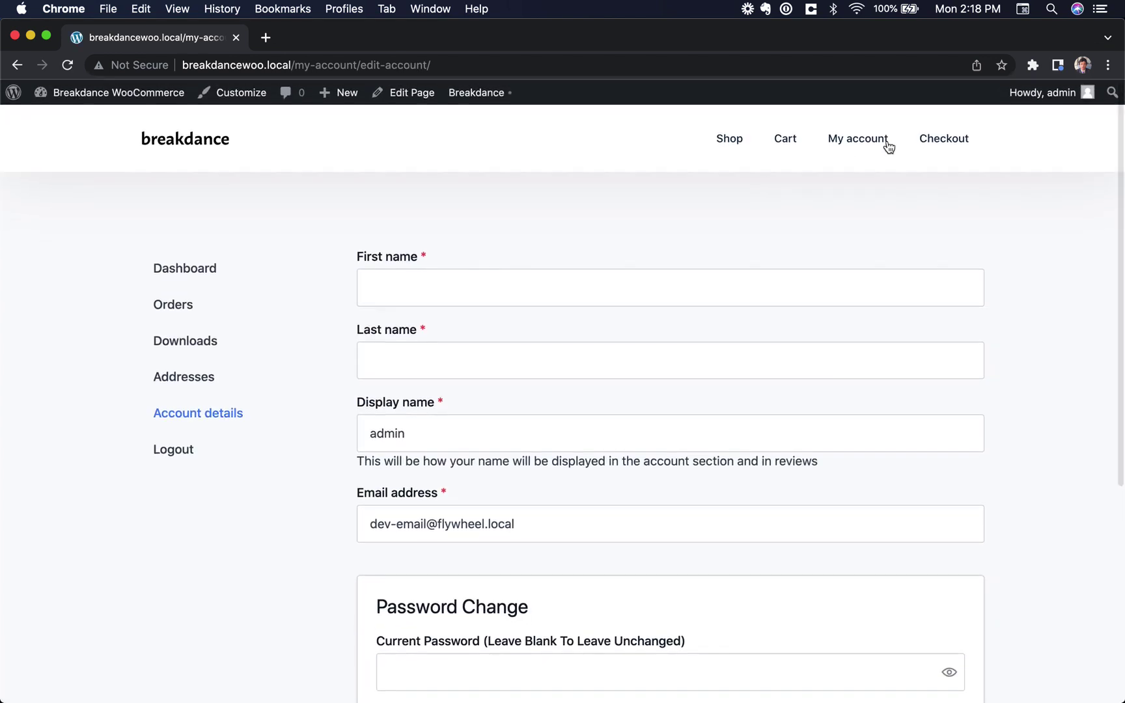
Step: Go to the storefront's Cart page and open the Breakdance global styles for editing
left_click(771, 146)
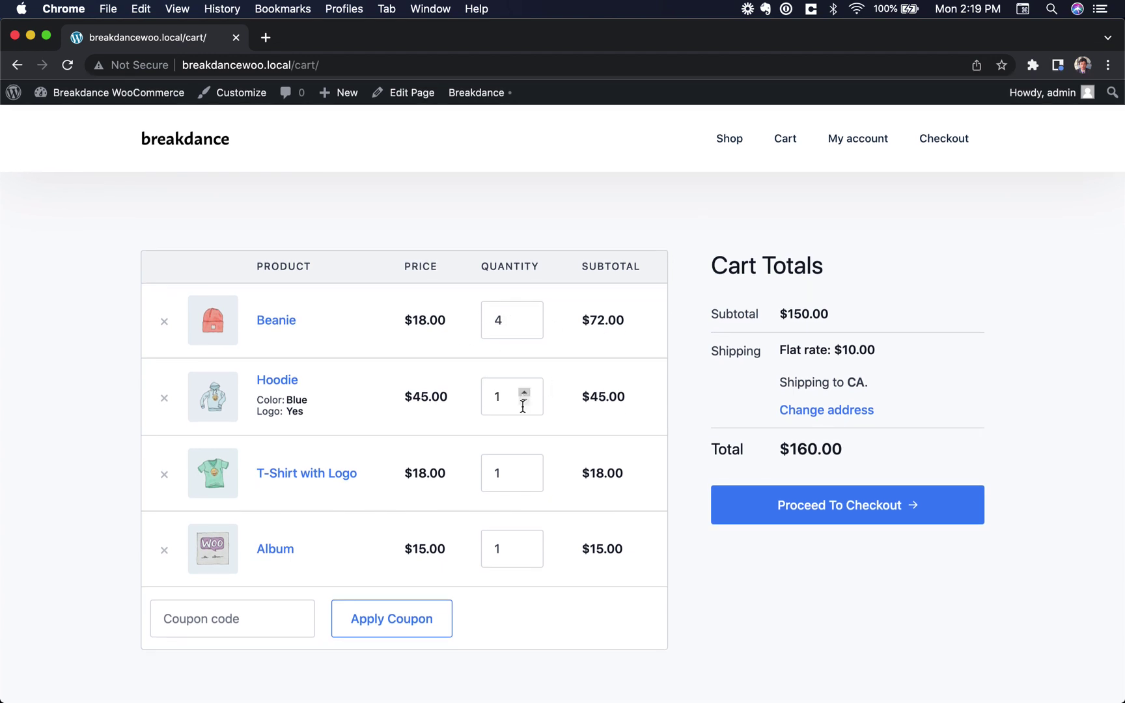
mouse_move(492, 97)
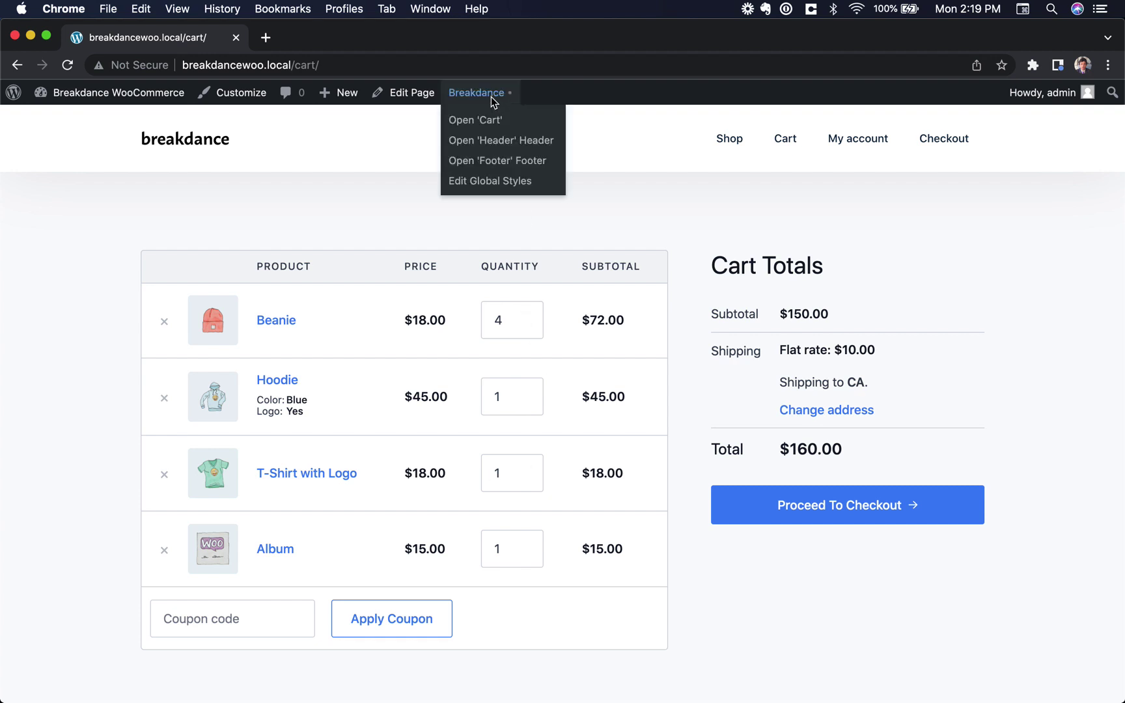
left_click(490, 181)
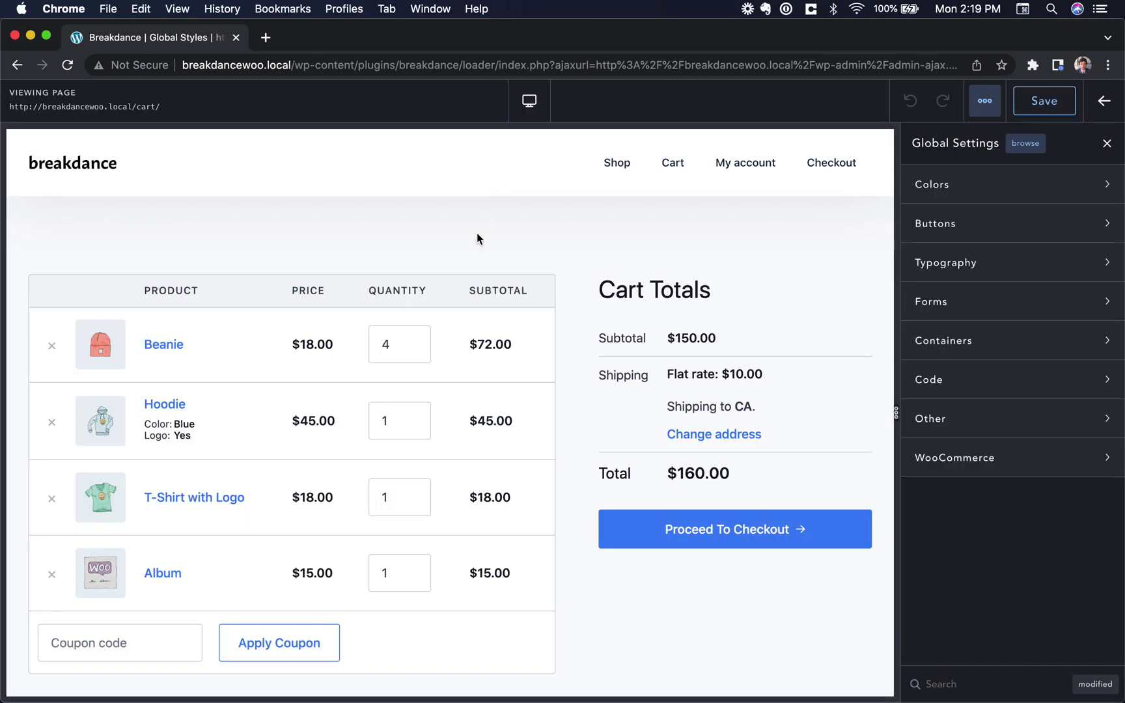
Step: Browse between the Cart, Shop and My account pages inside the global styles preview
scroll(591, 215, "down", 3)
scroll(591, 215, "up", 3)
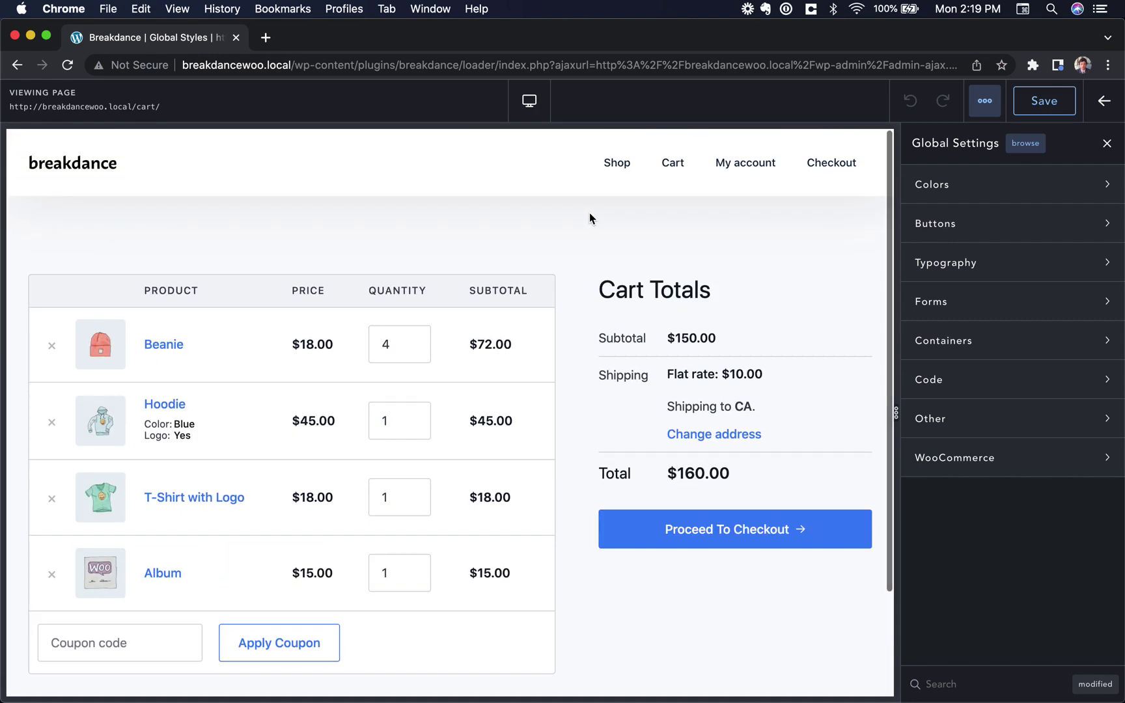
left_click(641, 169)
left_click(676, 169)
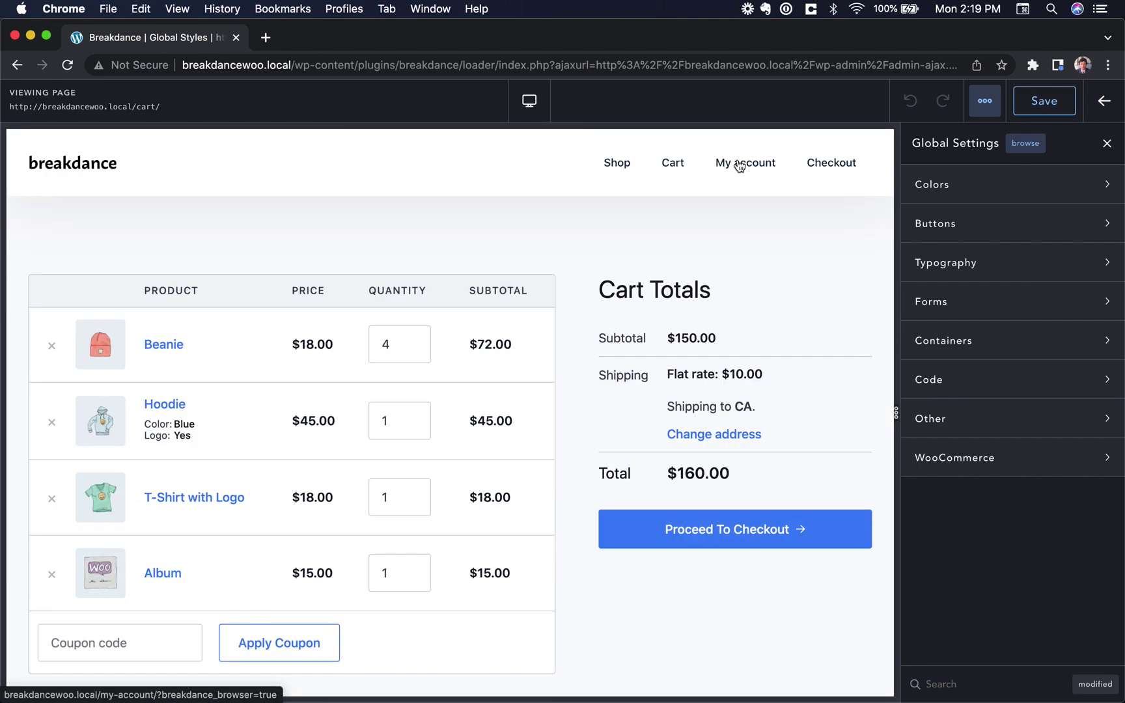
left_click(743, 171)
left_click(162, 373)
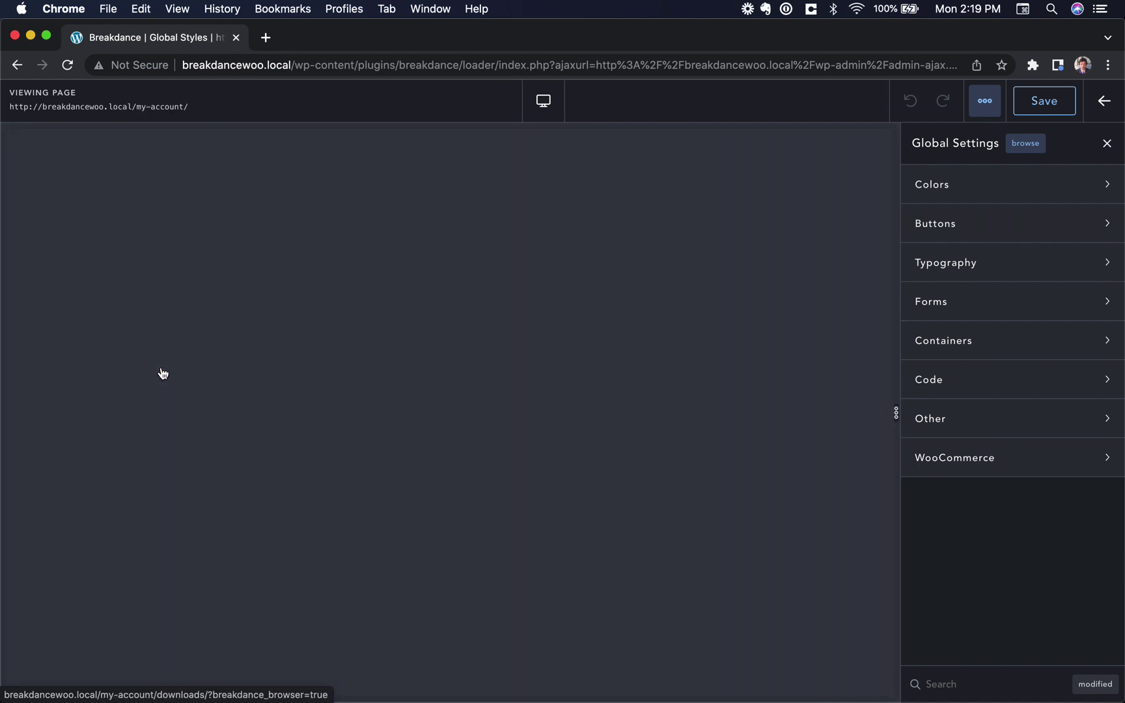
left_click(668, 163)
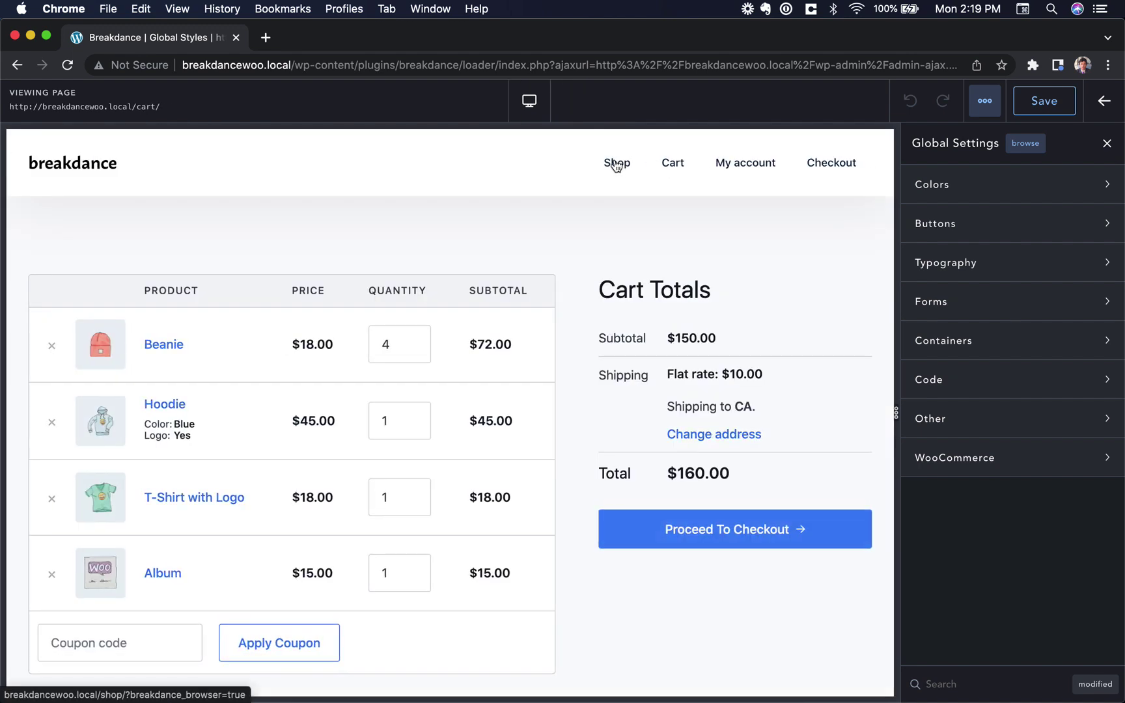
left_click(616, 167)
left_click(727, 167)
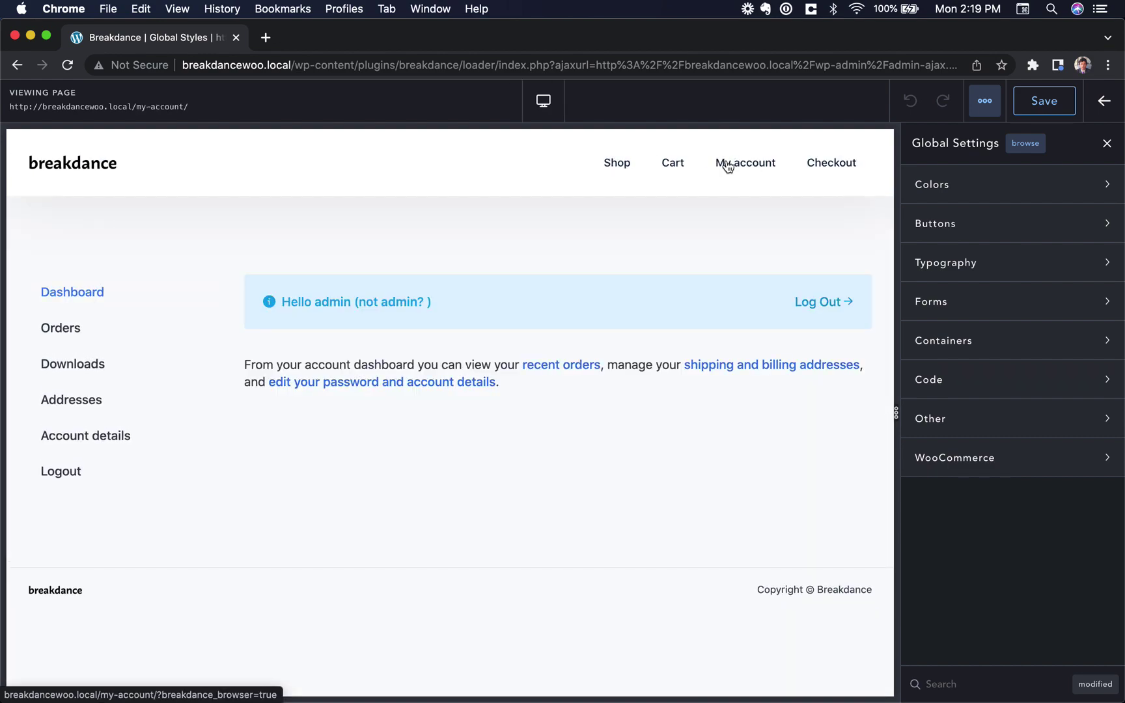
Step: Look through the Shop page in the preview and open the Beanie product page
left_click(615, 164)
scroll(593, 201, "down", 10)
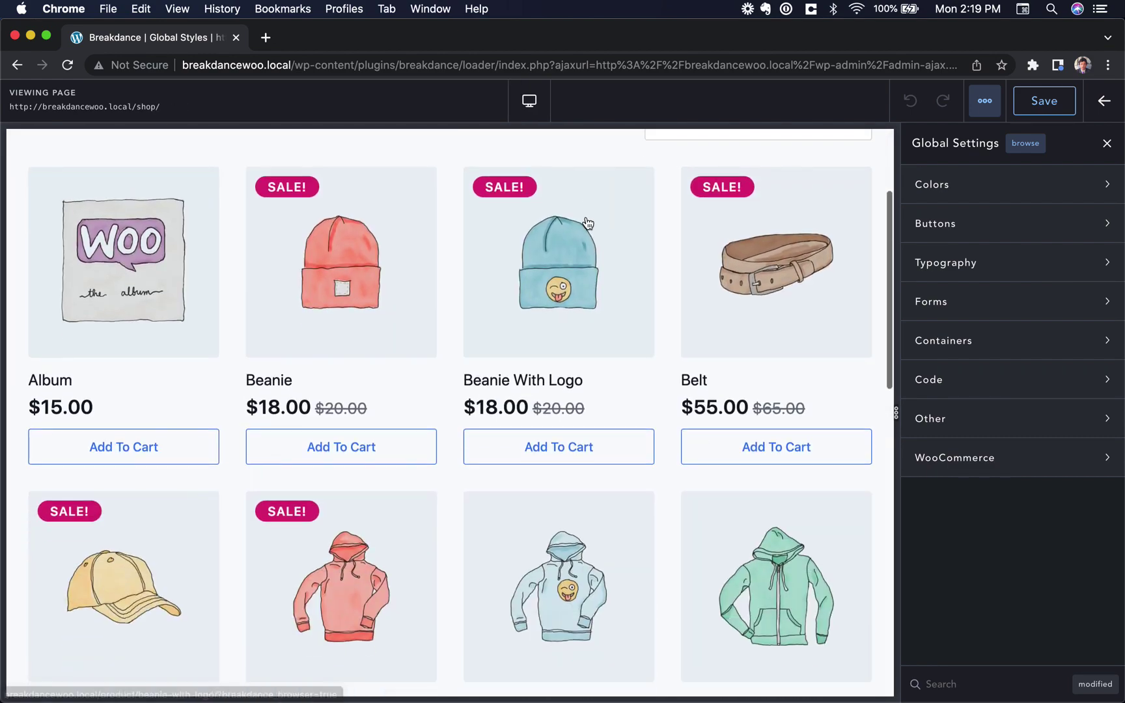
scroll(583, 222, "up", 5)
scroll(362, 171, "up", 3)
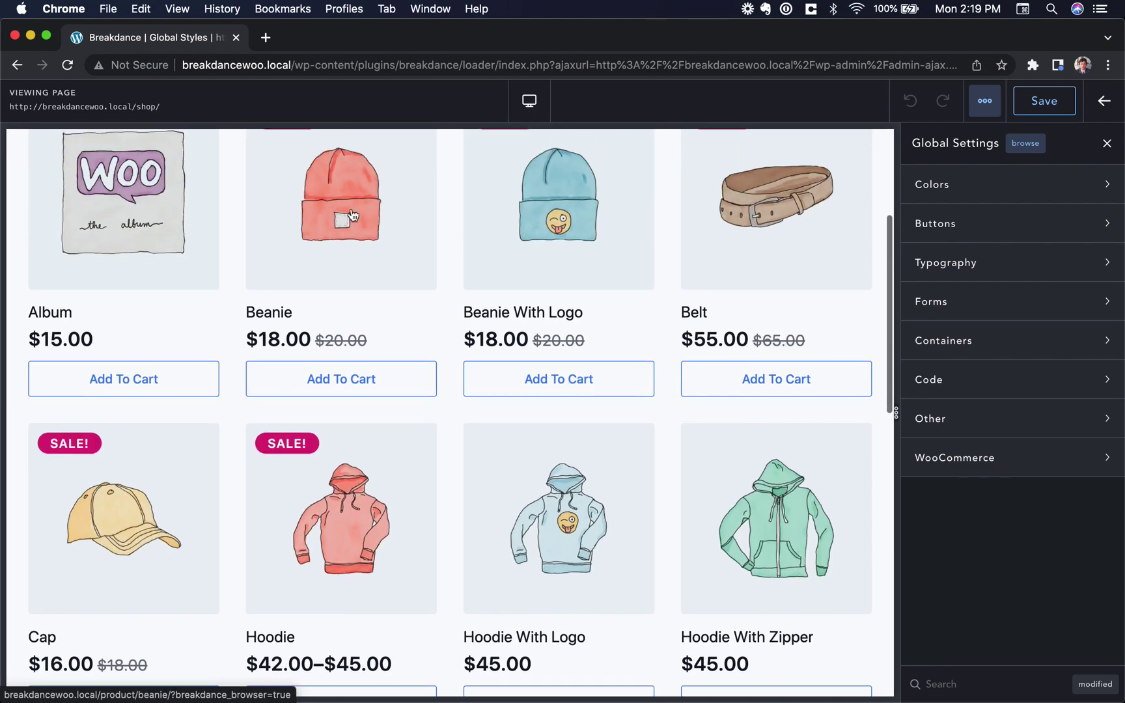
left_click(347, 229)
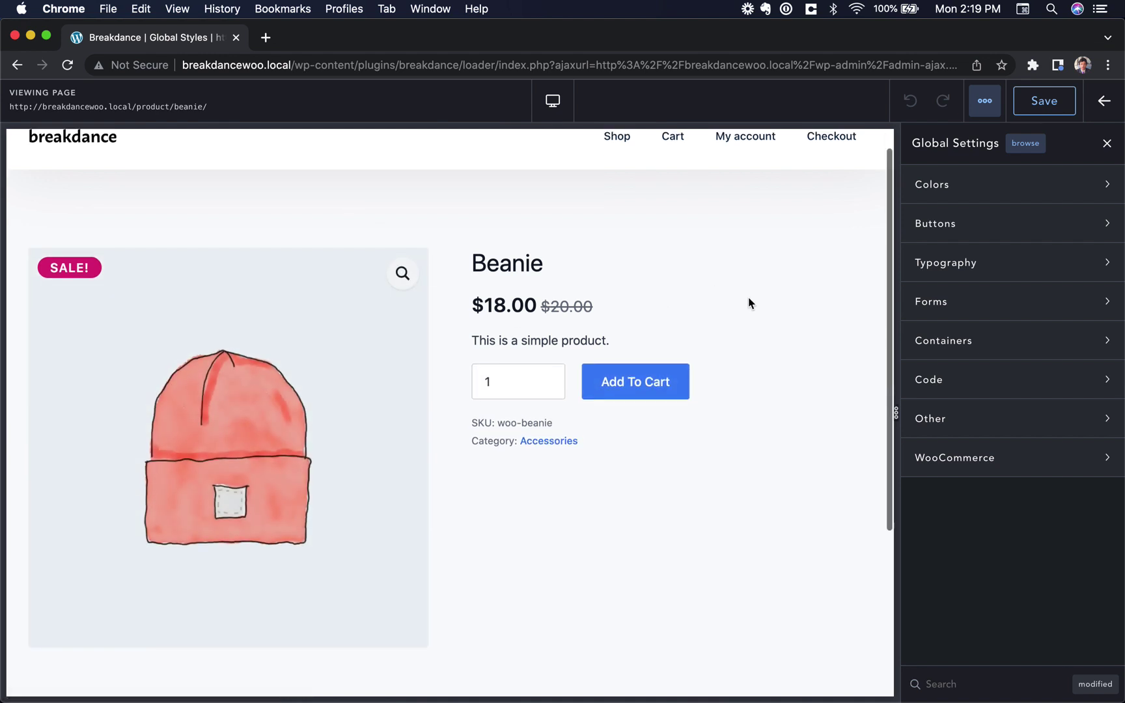
Step: Set the global Brand color to purple #713AE8 and check it on the Beanie product page
left_click(975, 180)
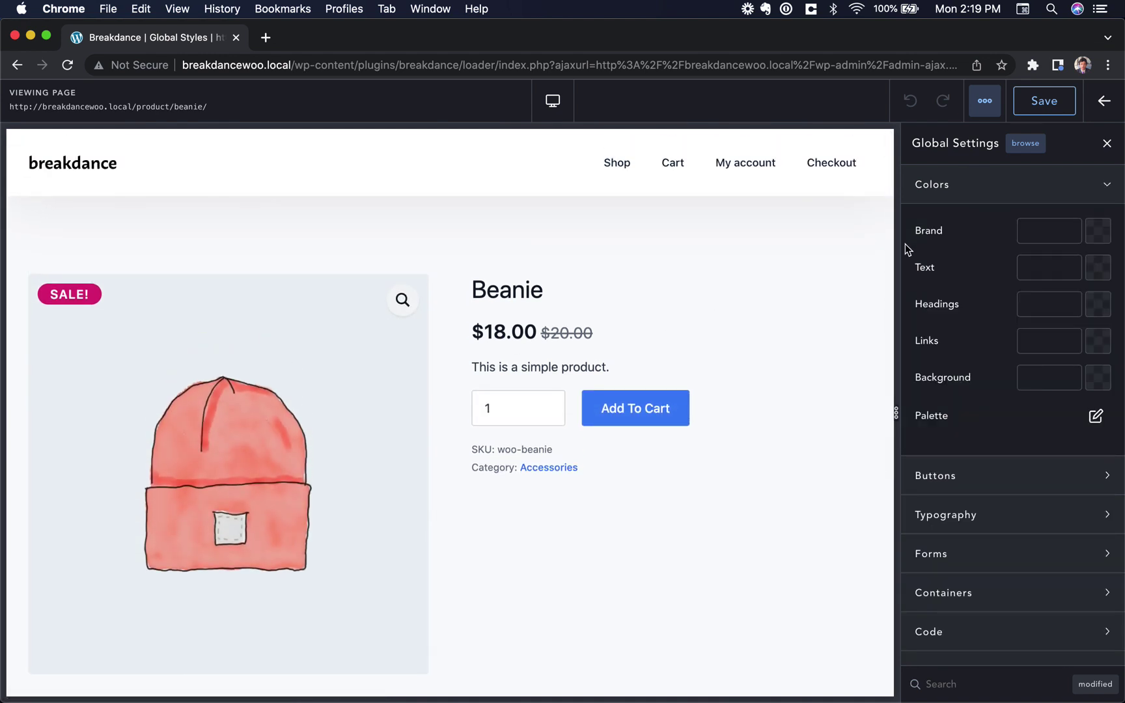
left_click(1098, 231)
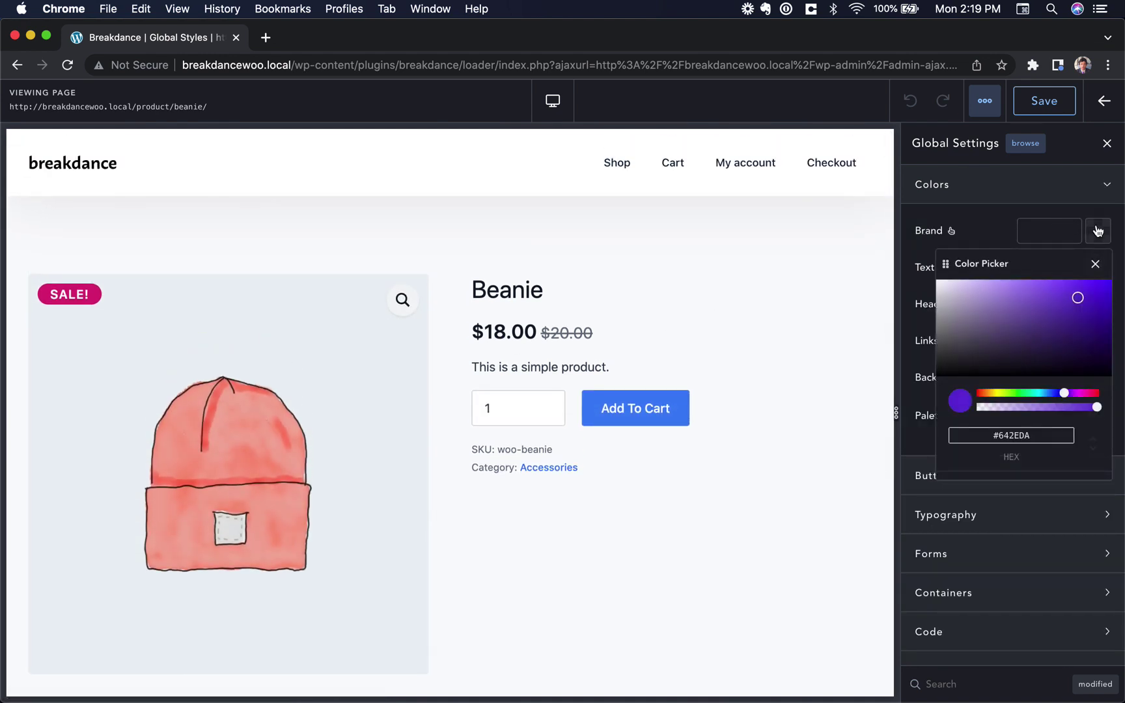
left_click(1088, 297)
left_click_drag(1088, 297, 1071, 292)
scroll(687, 407, "down", 3)
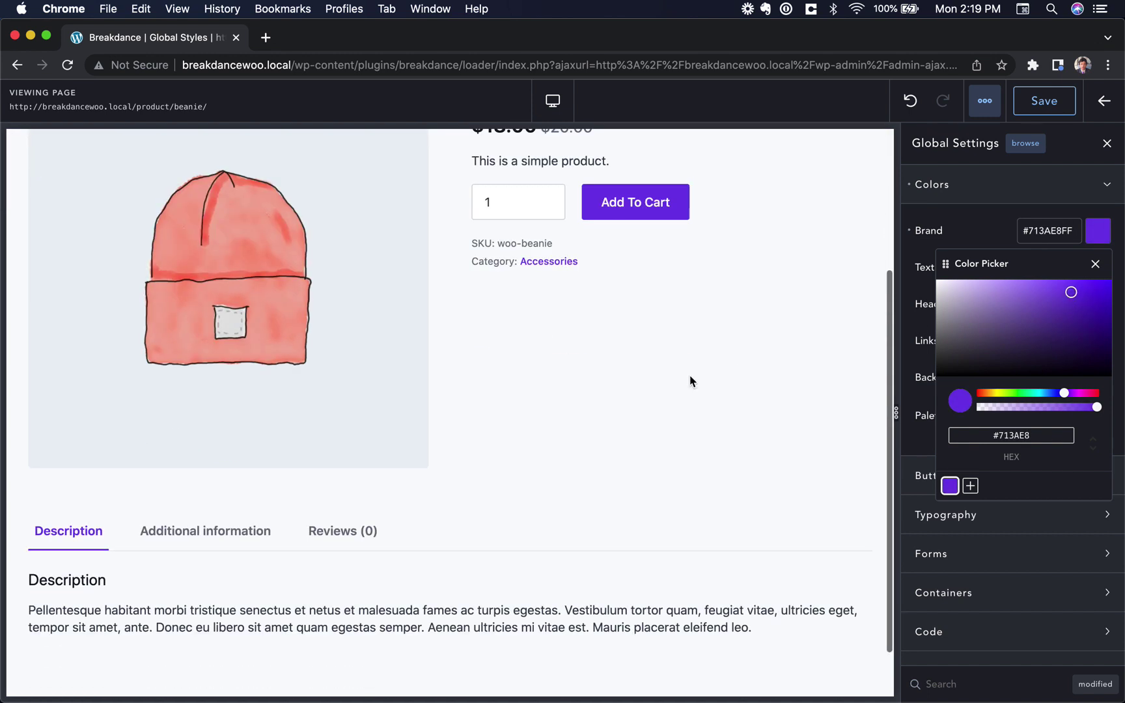
Step: View the Beanie's Additional information and Reviews sections, and add one Beanie to the cart
left_click(166, 540)
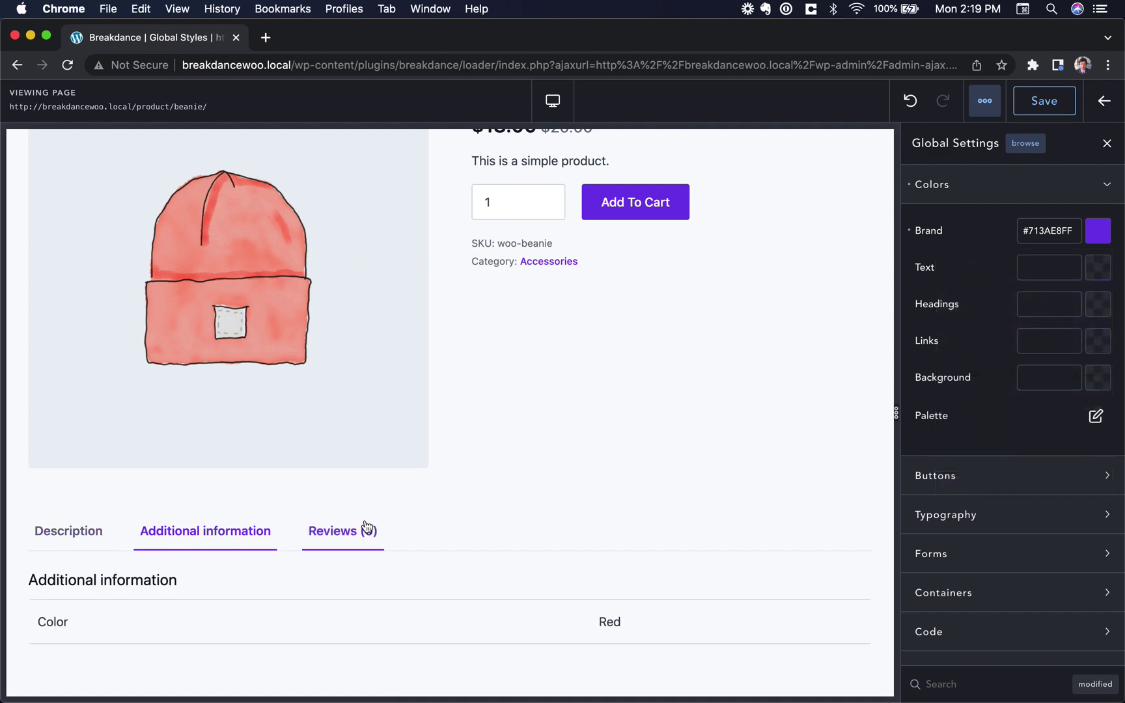
left_click(367, 530)
left_click(645, 214)
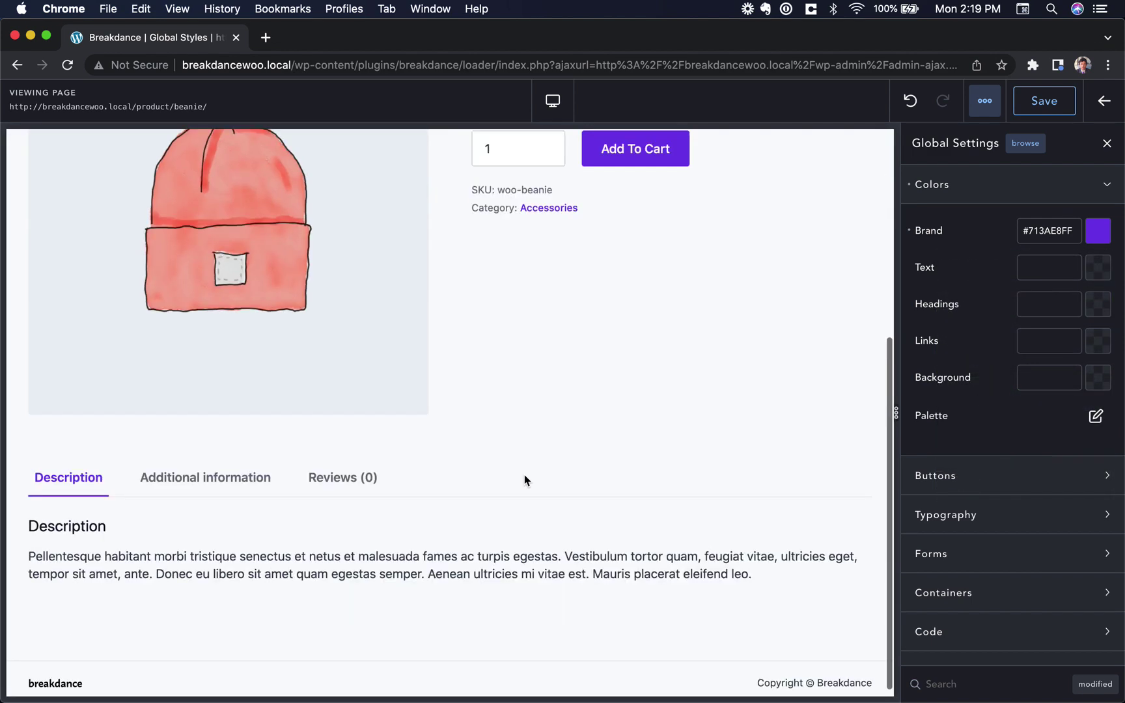
Step: View the cart, proceed to checkout, and look over the whole Checkout page with the new brand color
left_click(808, 303)
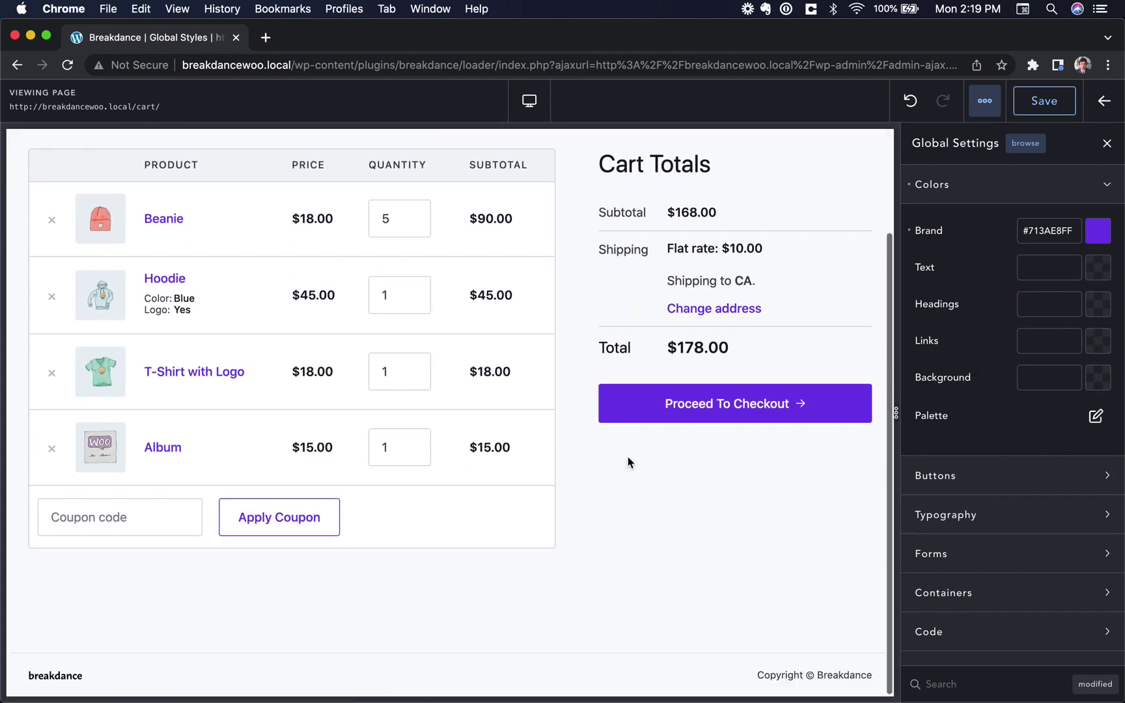
left_click(631, 417)
scroll(612, 449, "down", 10)
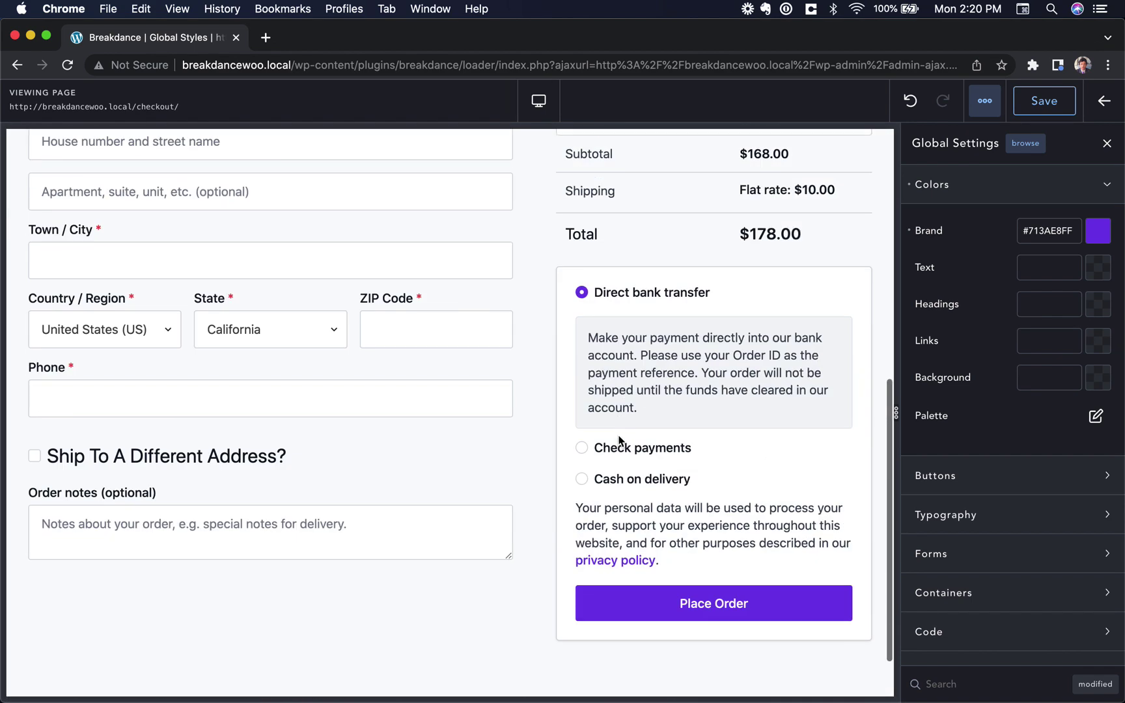
scroll(586, 261, "up", 10)
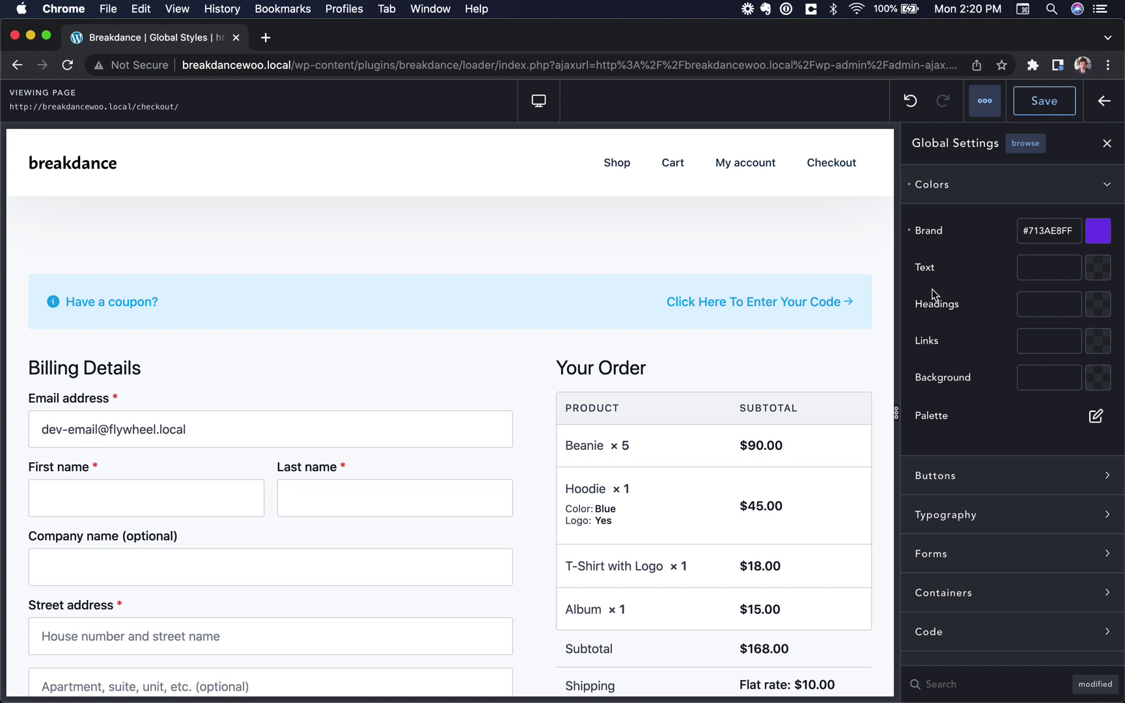
Step: Set the global primary button's corners to Round while previewing the Place Order button on the Checkout page
left_click(1012, 192)
left_click(997, 225)
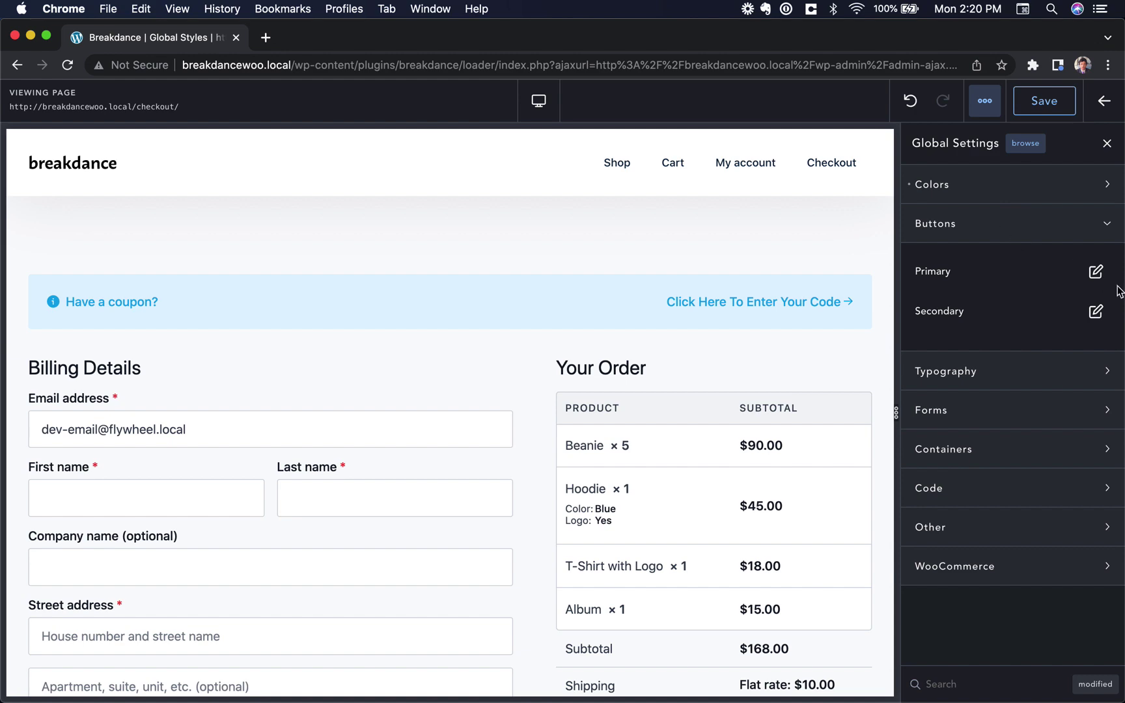
scroll(737, 420, "down", 10)
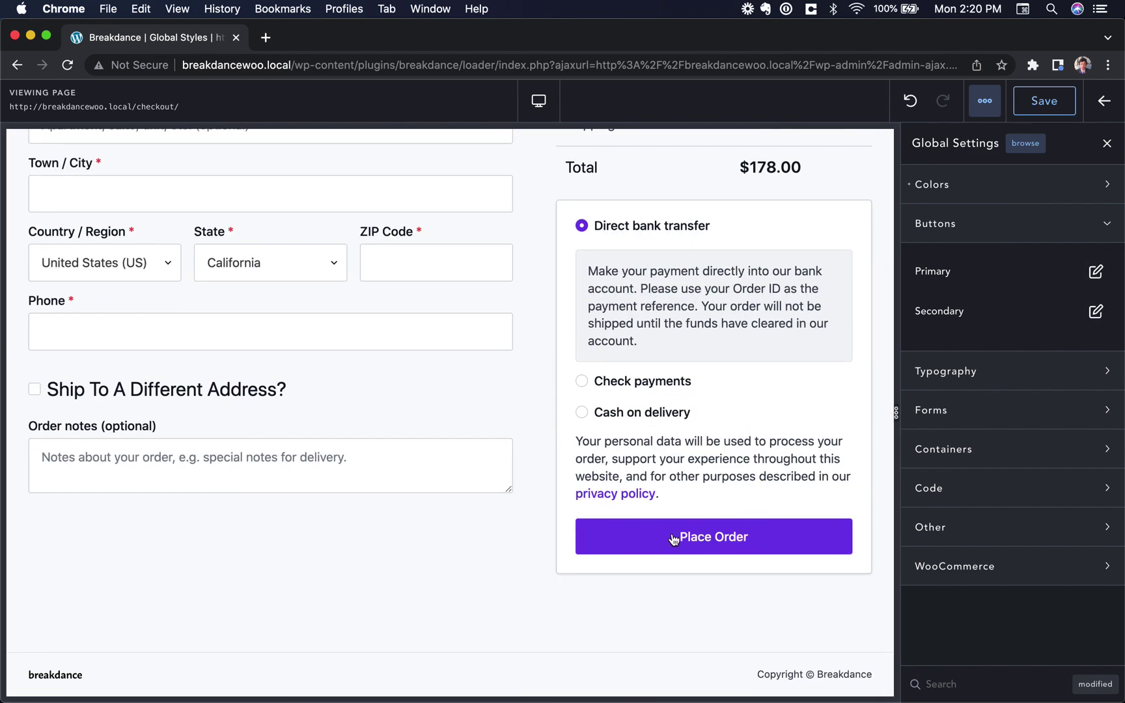
left_click(1096, 273)
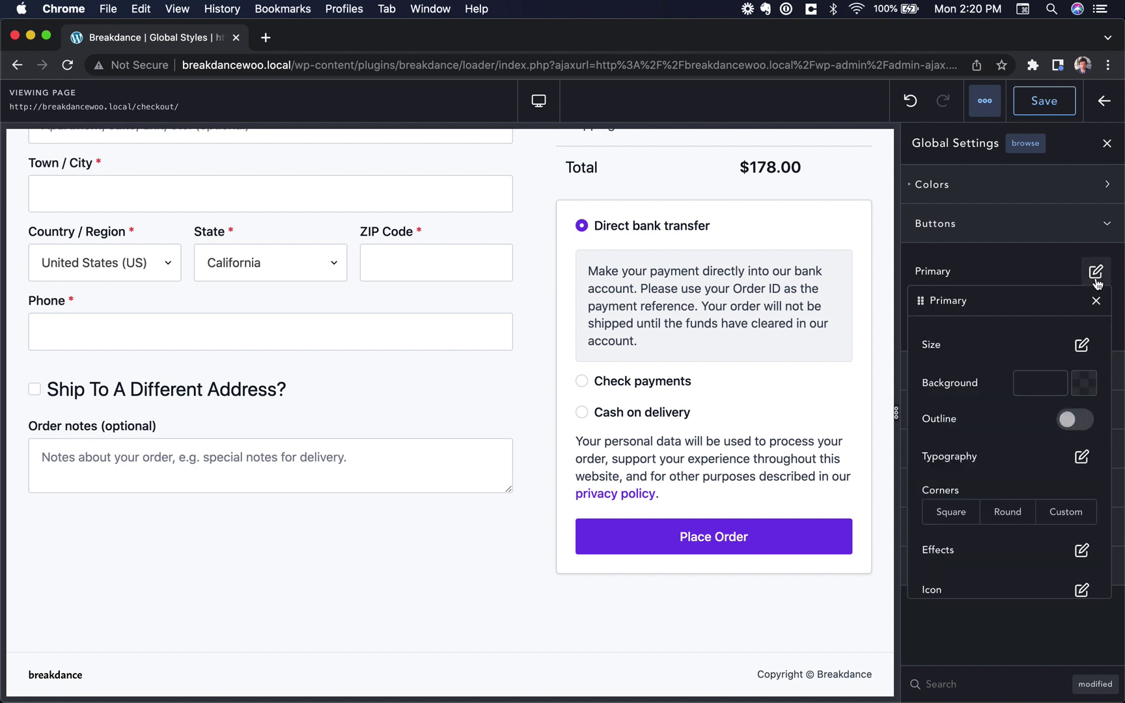
scroll(1037, 463, "down", 1)
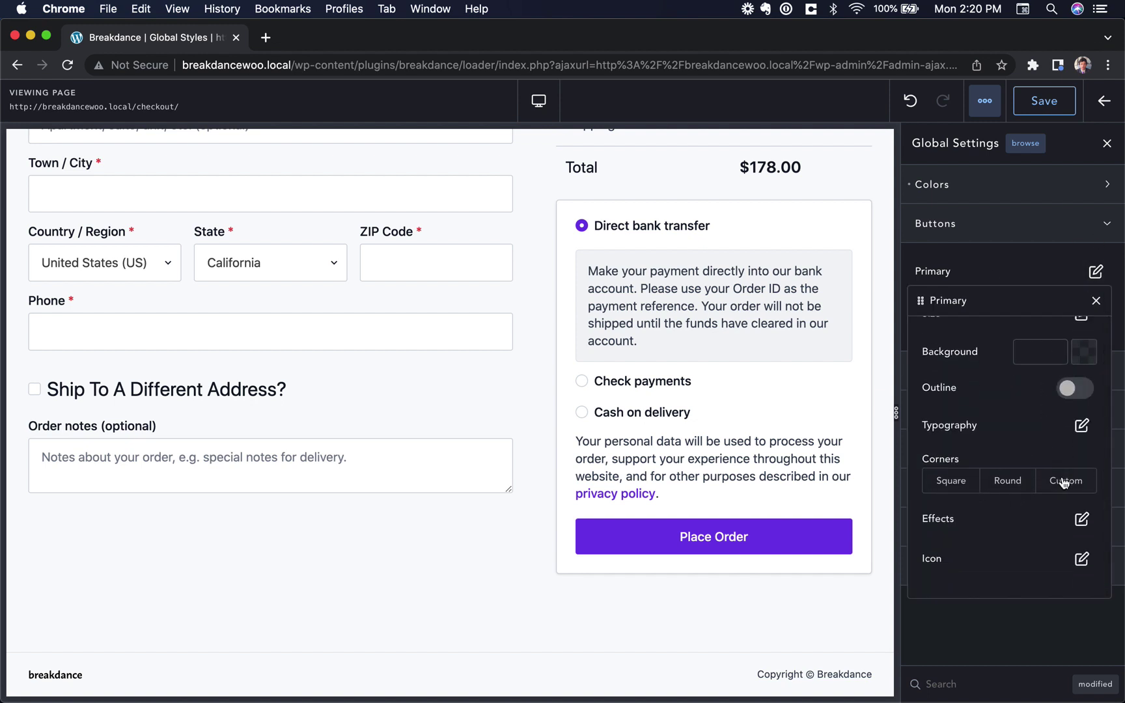
left_click(1020, 485)
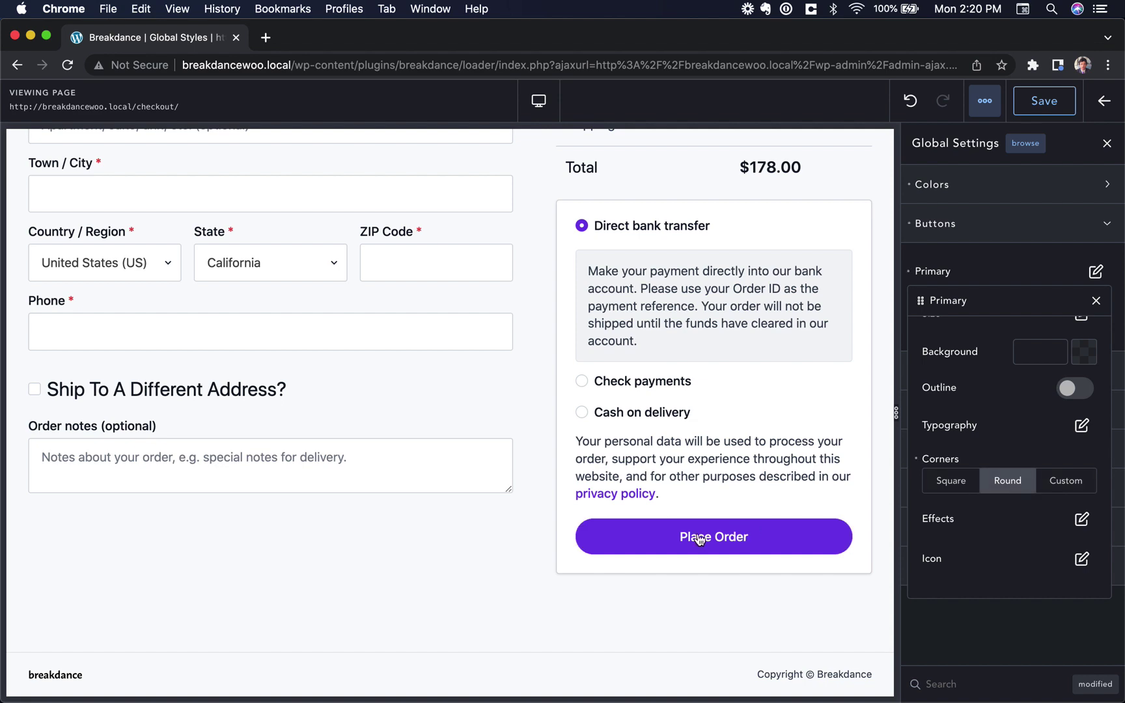
Step: Go through the Shop page to the Beanie product and check the shape of its Add To Cart button
scroll(736, 535, "up", 20)
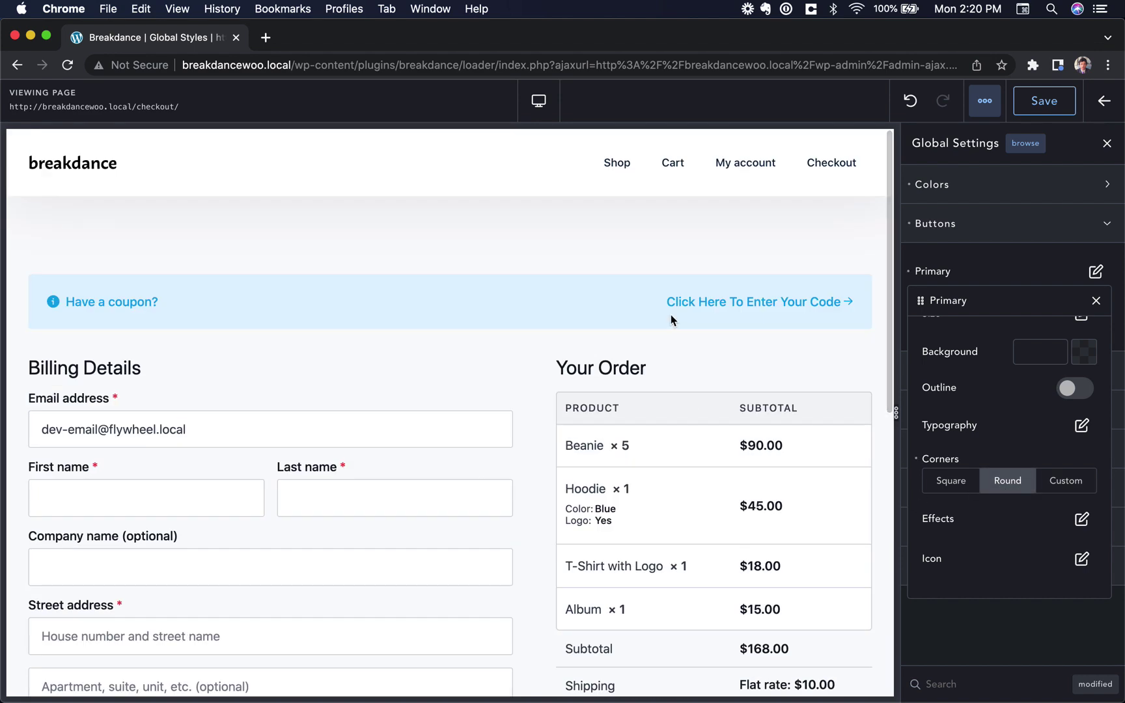
left_click(622, 166)
scroll(391, 365, "down", 2)
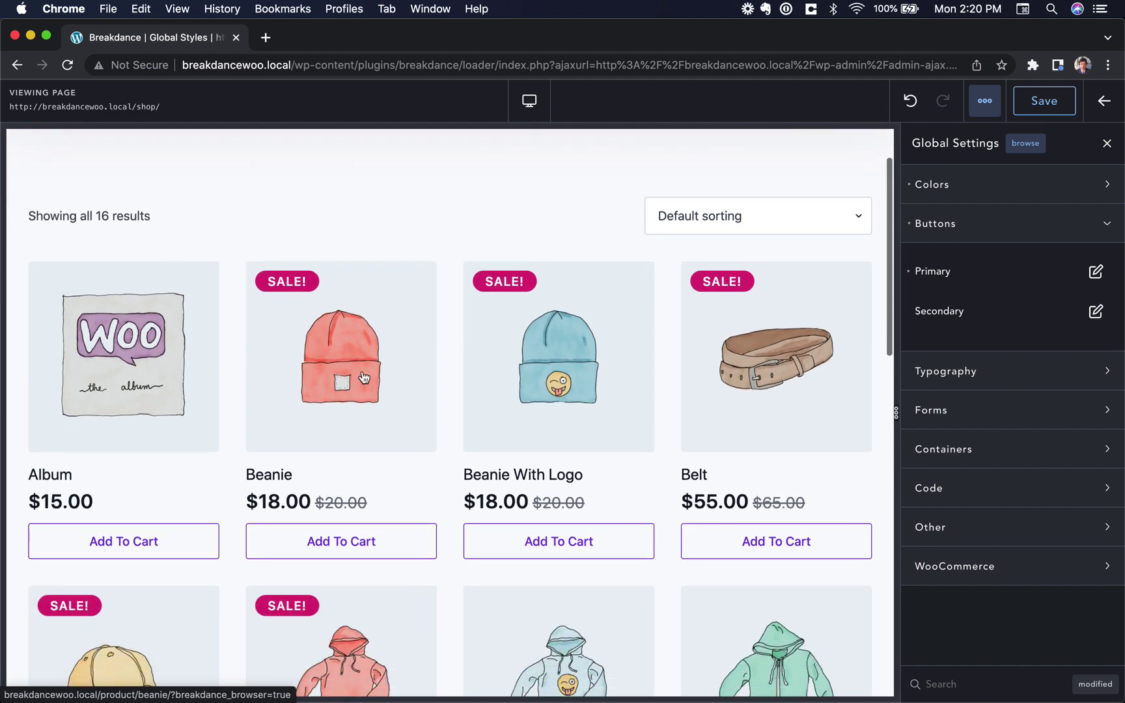
left_click(364, 377)
scroll(651, 267, "down", 2)
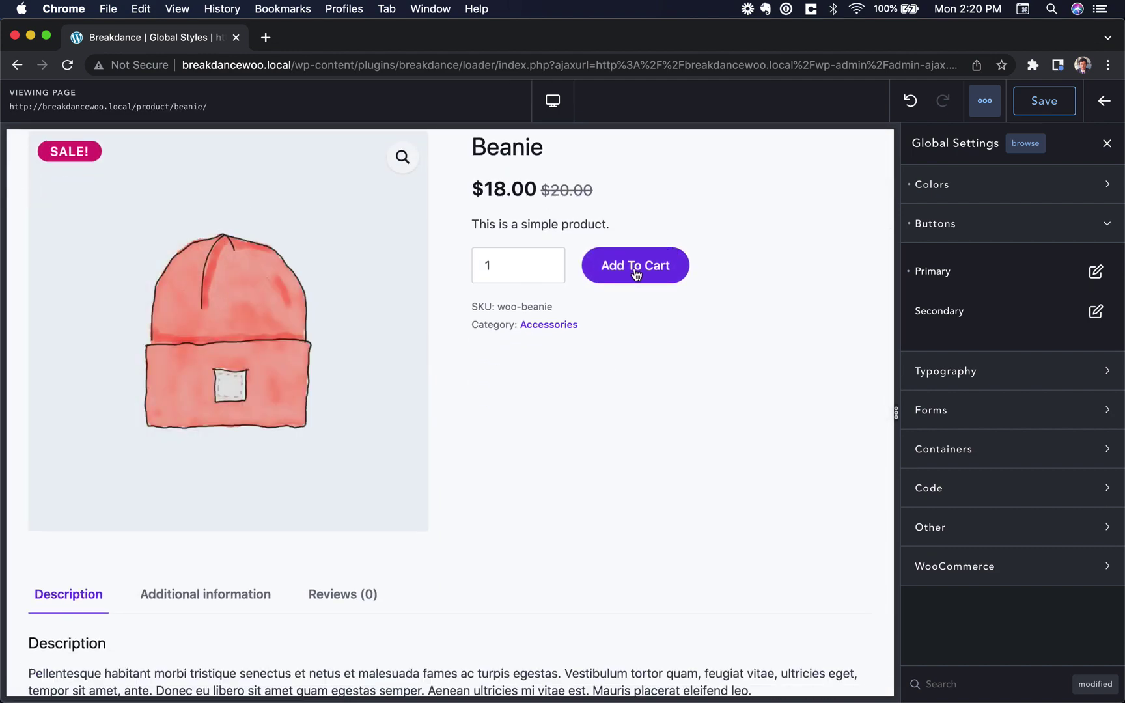
scroll(592, 399, "down", 3)
scroll(455, 424, "up", 5)
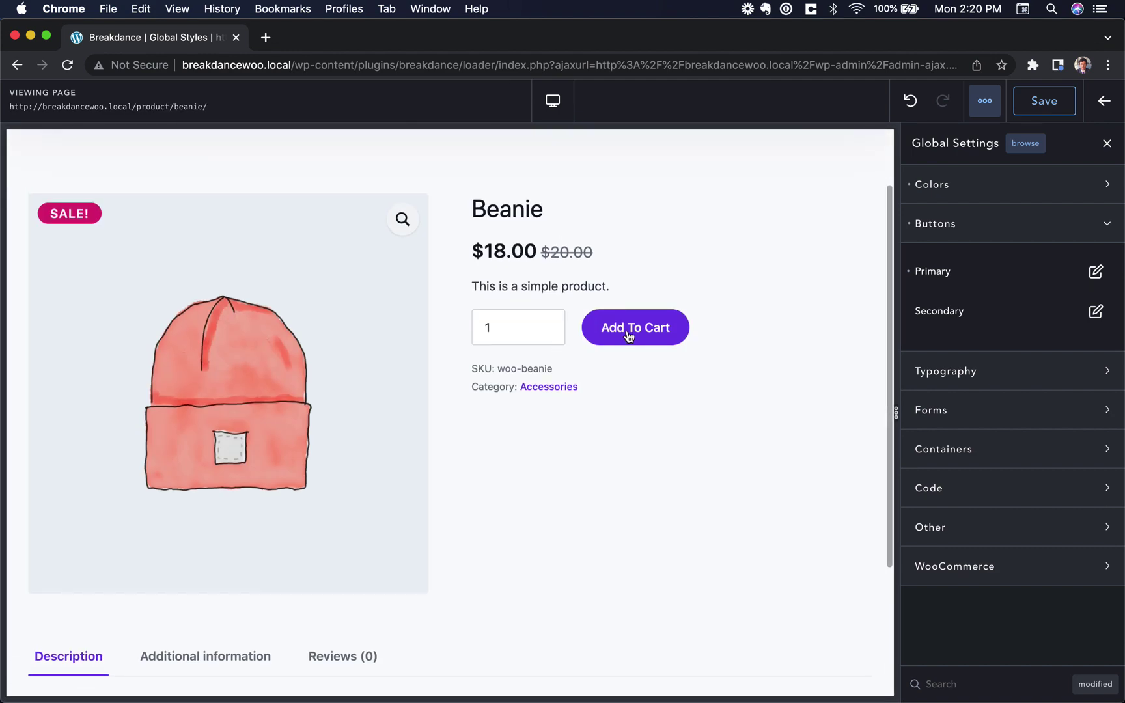
Step: Add another Beanie to the cart and view the cart to check its checkout and coupon buttons
left_click(628, 332)
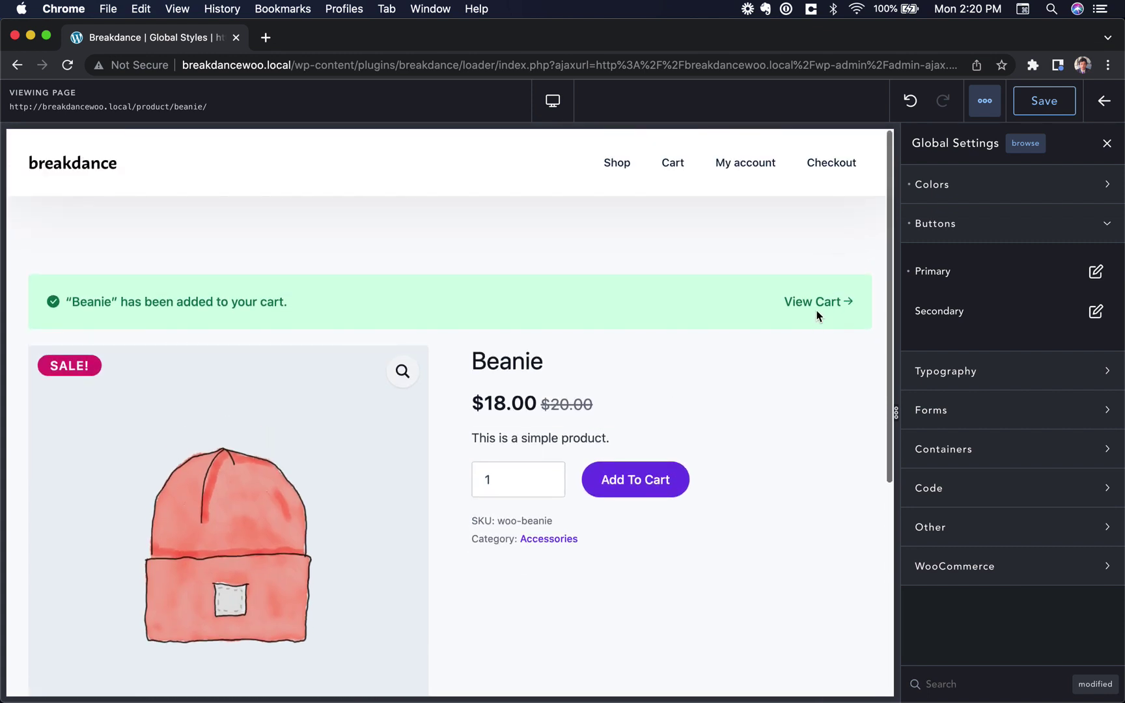
left_click(827, 303)
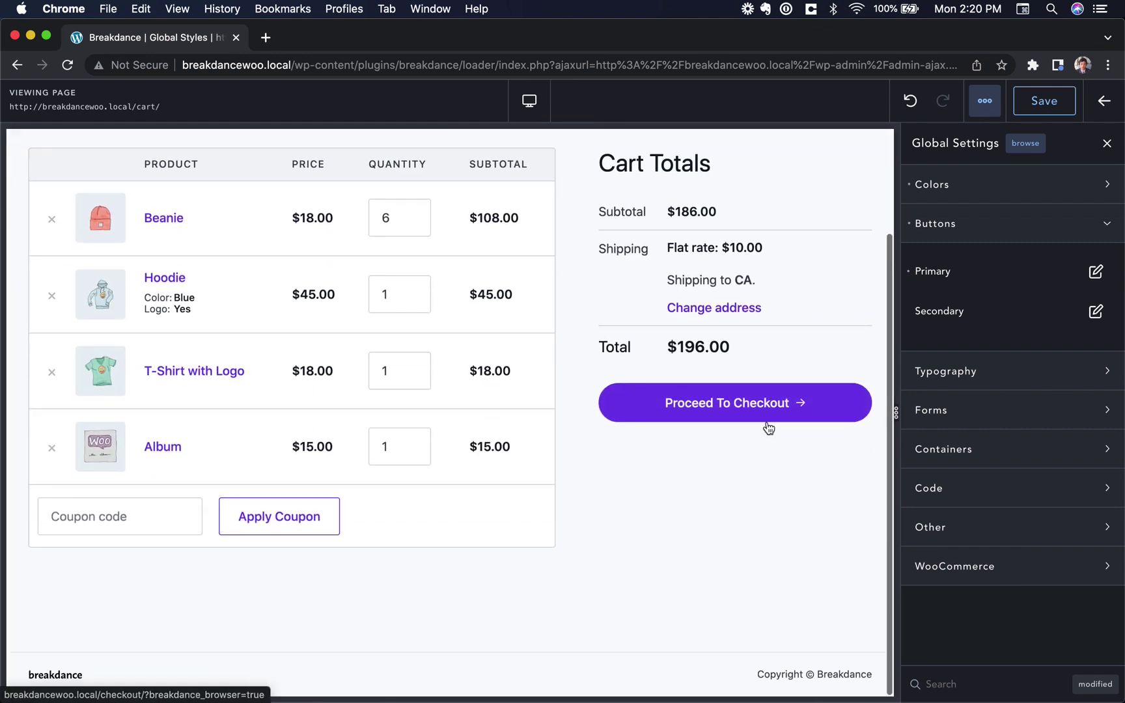
scroll(694, 450, "up", 3)
scroll(694, 456, "down", 2)
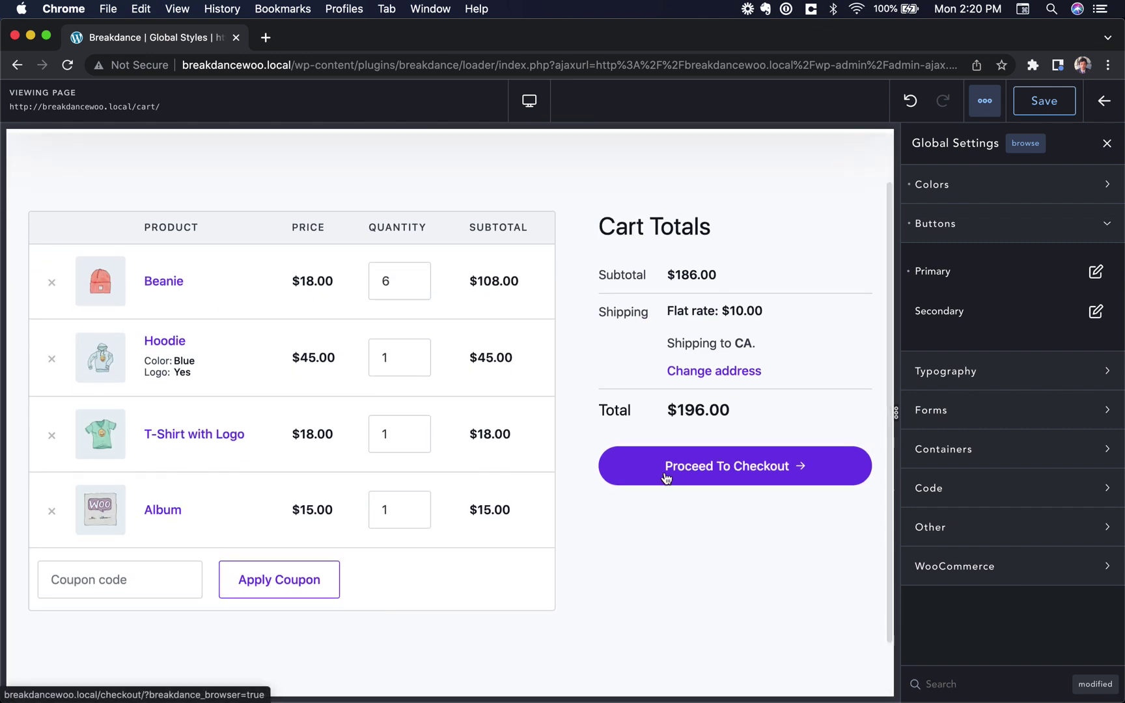
left_click(306, 579)
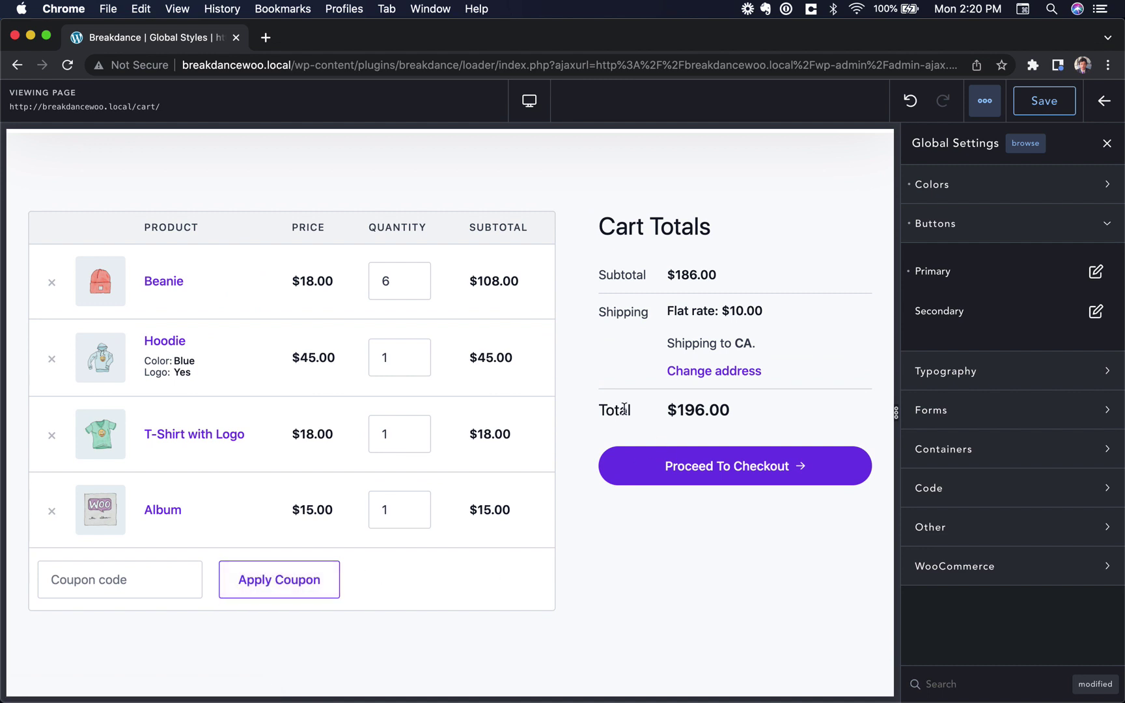
Step: Try Round corners on the global secondary button and settle on Square
left_click(1096, 311)
left_click(1008, 560)
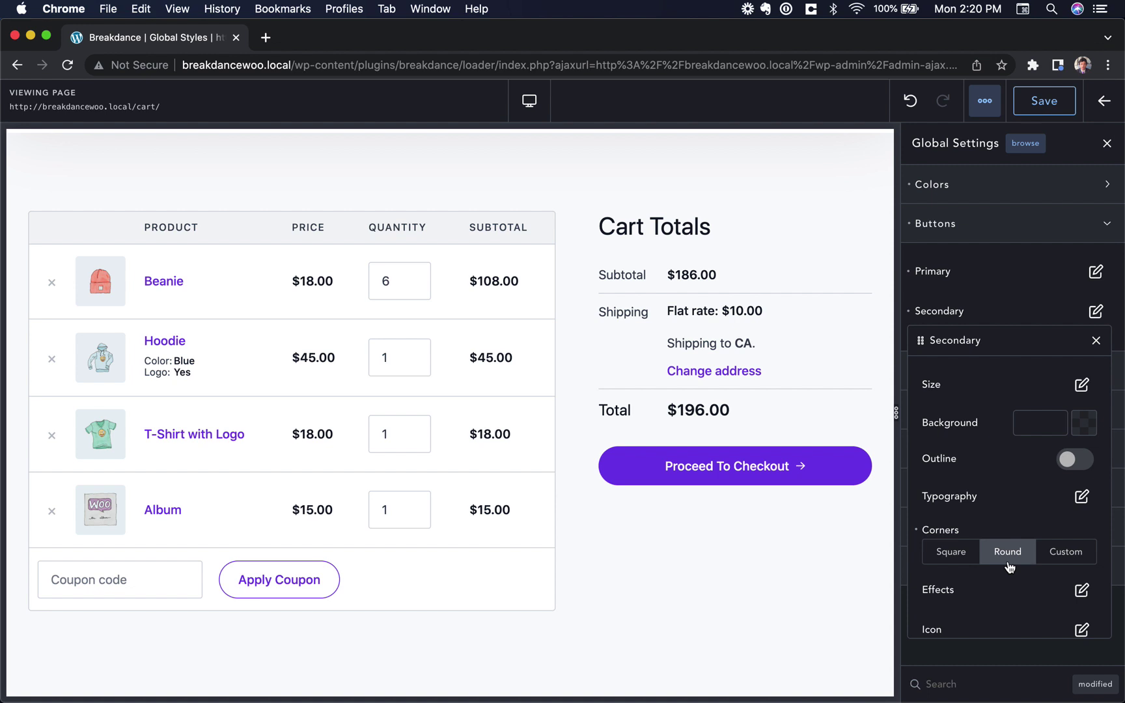
left_click(946, 555)
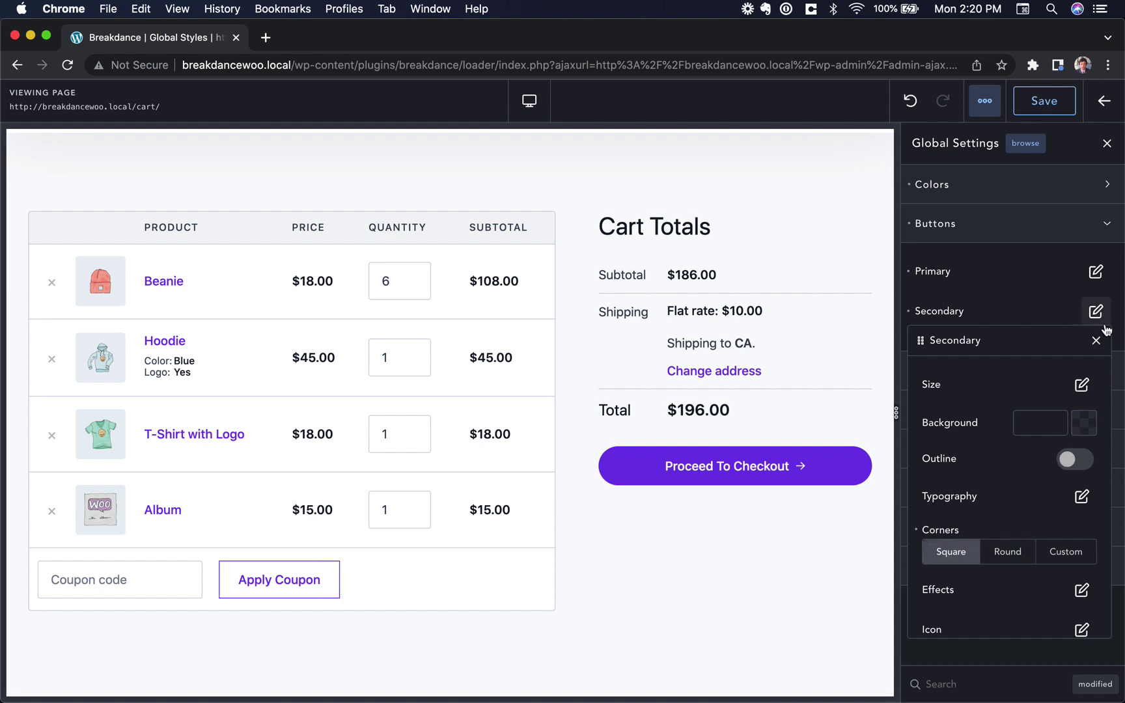
left_click(1095, 341)
Step: Set the global primary button's corners to Square and close the button settings
left_click(1096, 271)
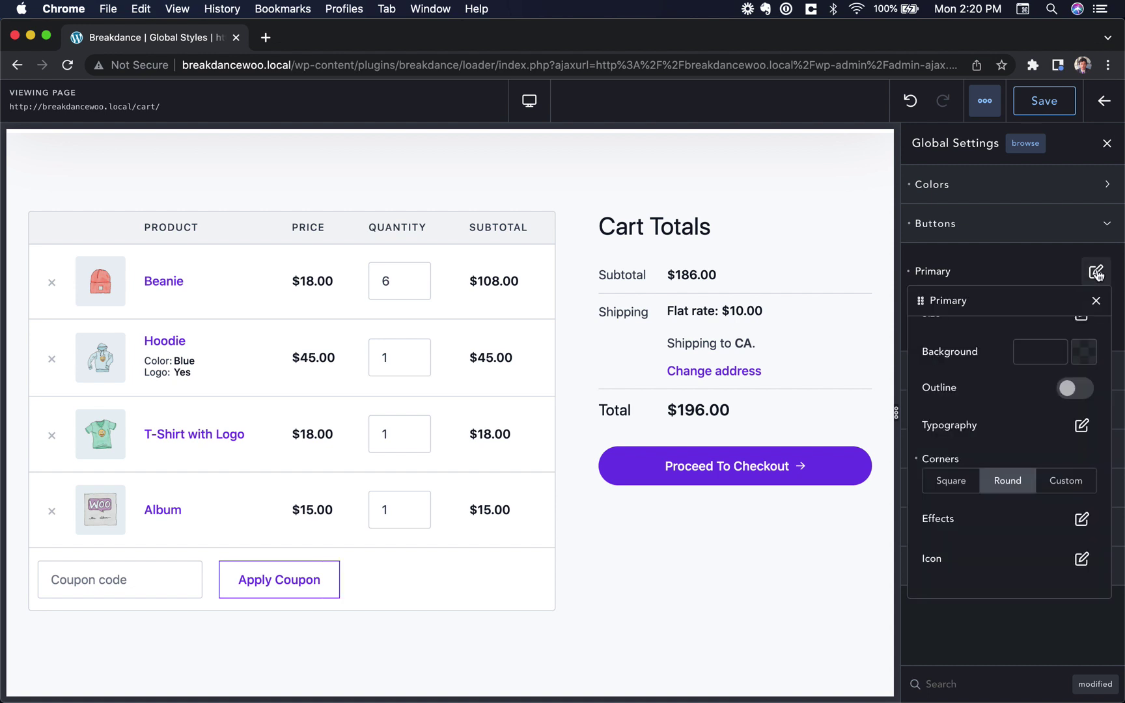
left_click(961, 487)
left_click(1096, 300)
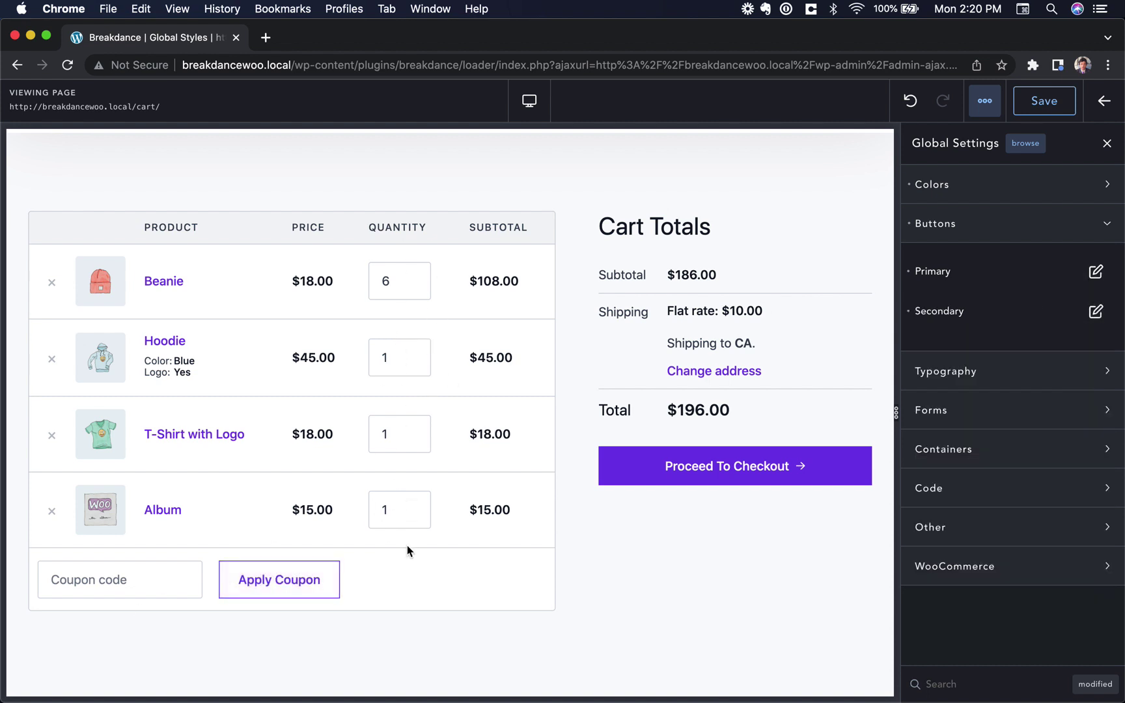
left_click(1047, 235)
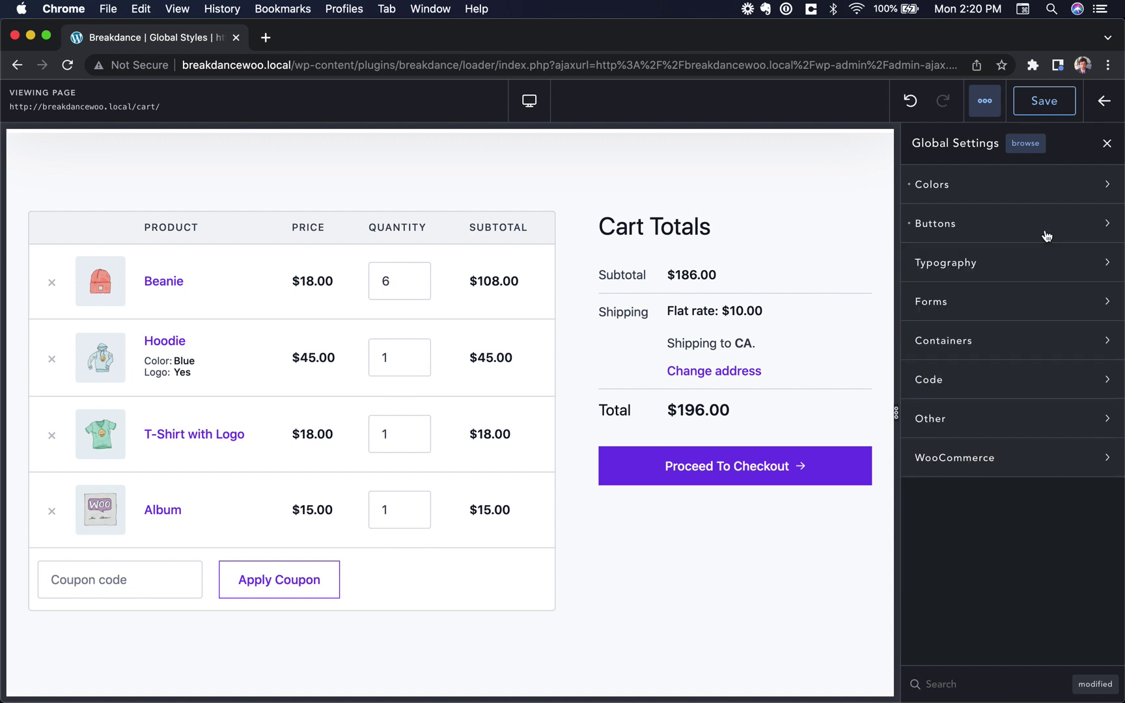
Step: Set the border radius of the global form fields to 24 px
left_click(1013, 313)
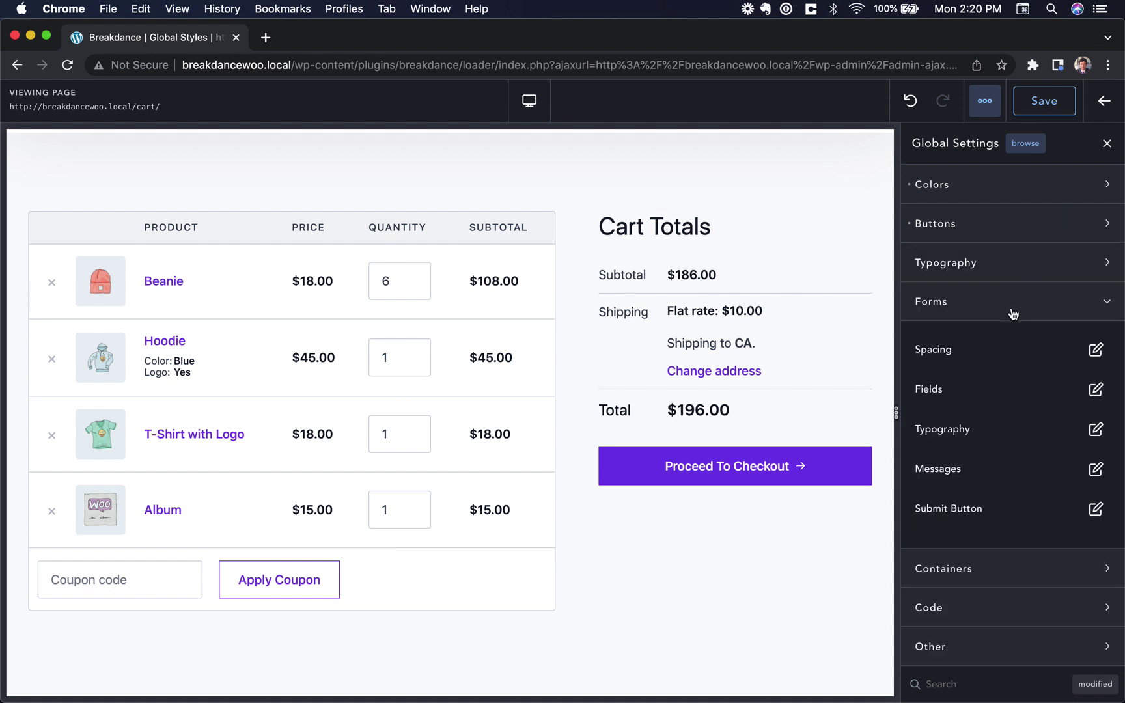
left_click(1096, 390)
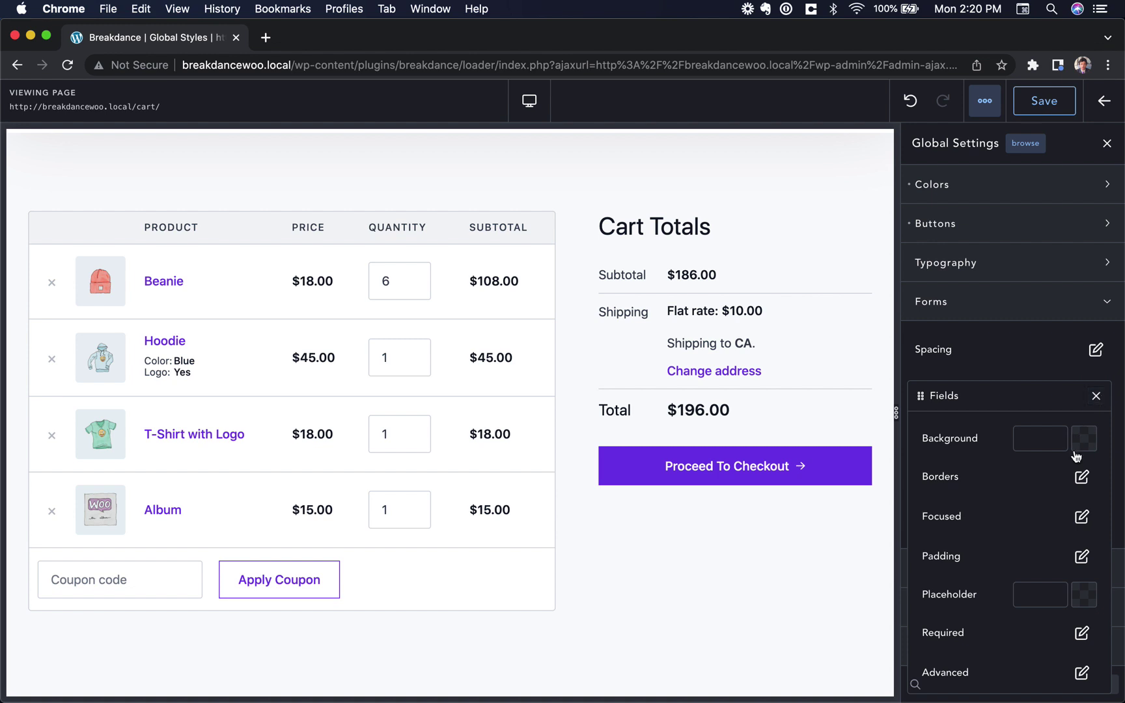
left_click(1081, 477)
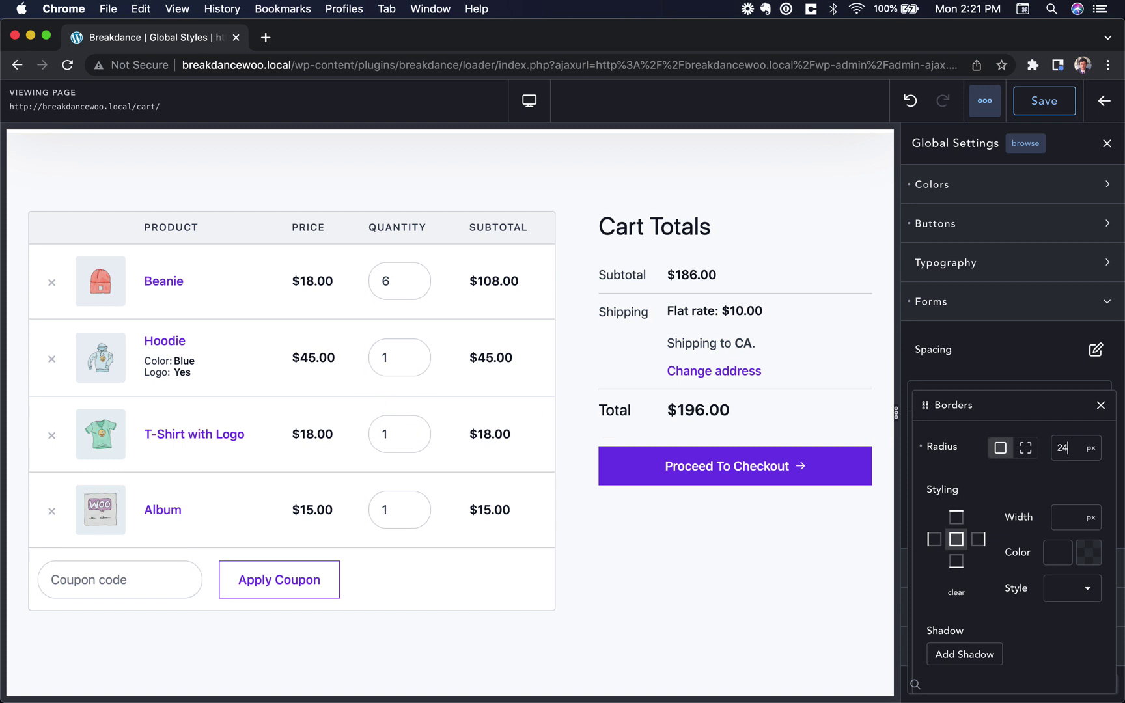
left_click(428, 420)
Step: Set the border radius of the global form fields to 0 px and check the Cart page fields
left_click(1095, 389)
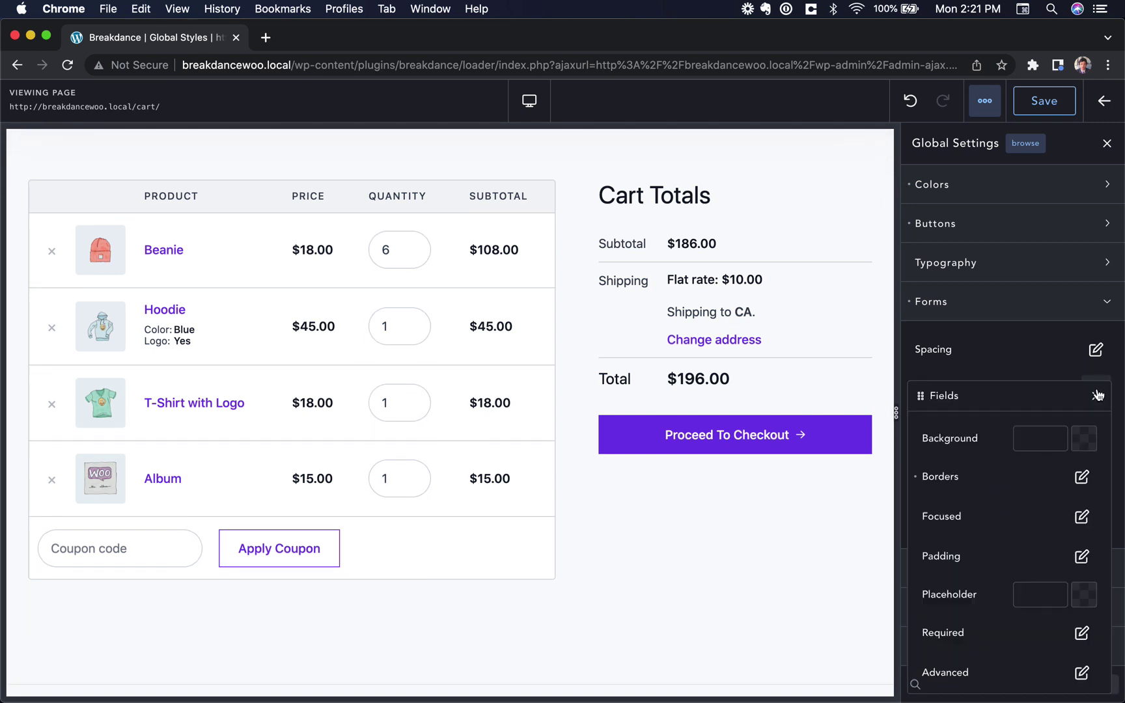
left_click(1081, 478)
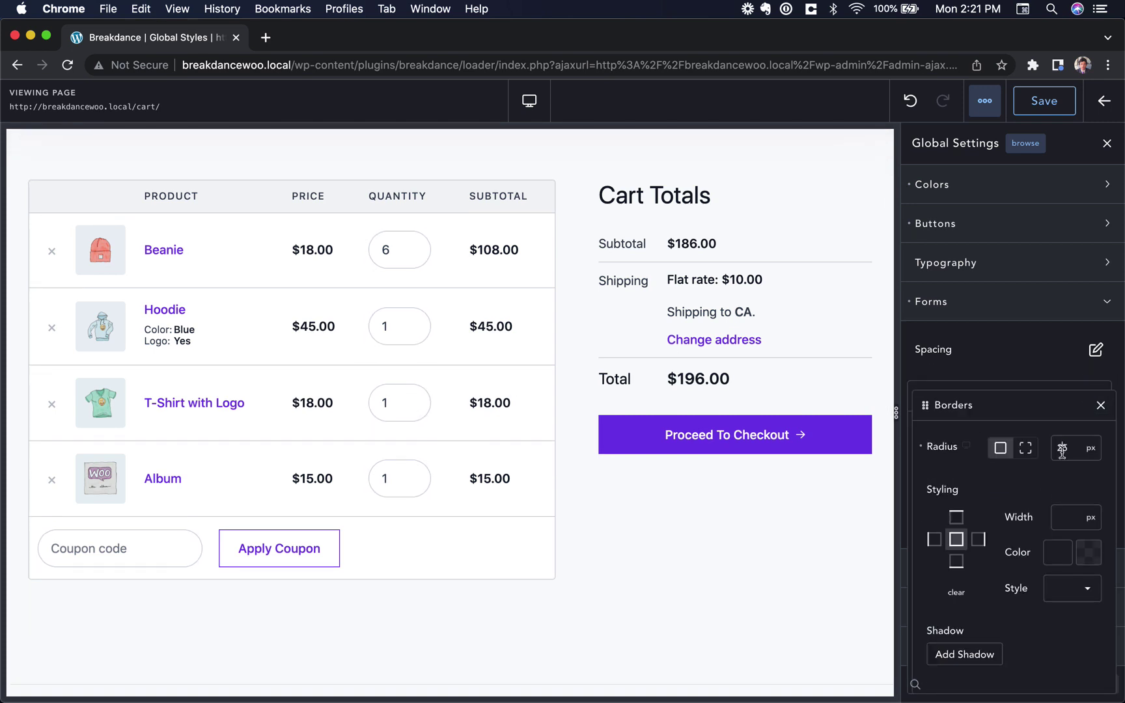
type("0")
scroll(491, 480, "up", 3)
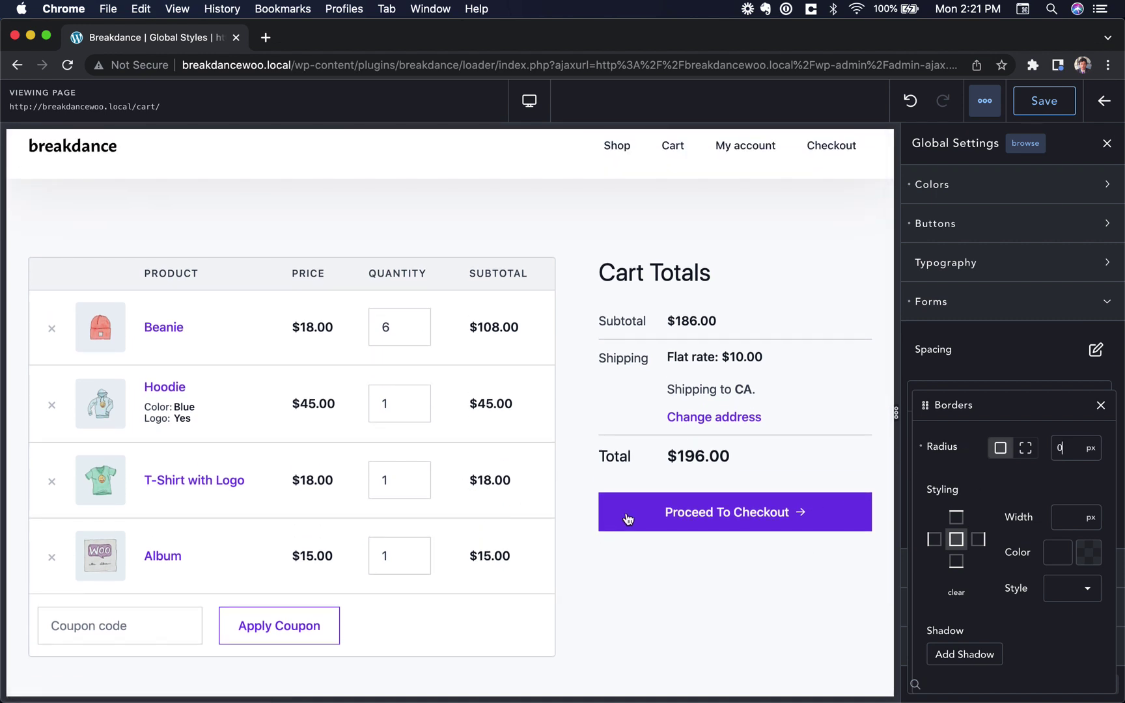
Step: Proceed to checkout and look over the square-cornered form fields on the Checkout page
left_click(668, 515)
scroll(495, 429, "down", 2)
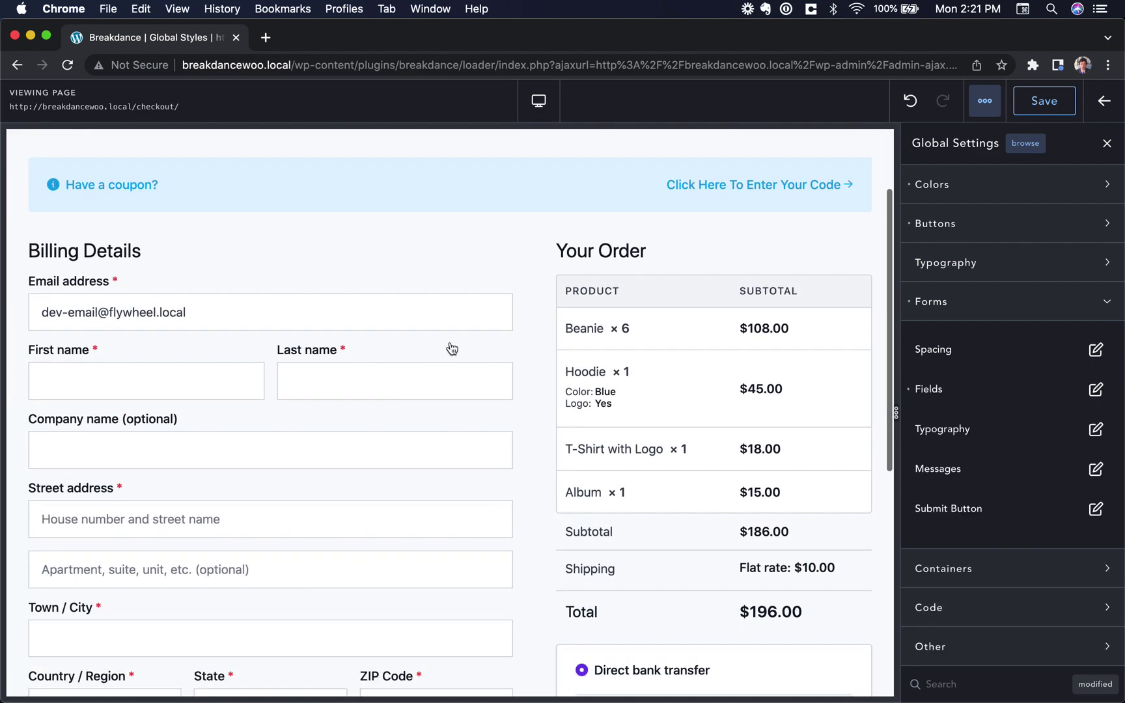
scroll(442, 472, "down", 6)
scroll(442, 467, "up", 7)
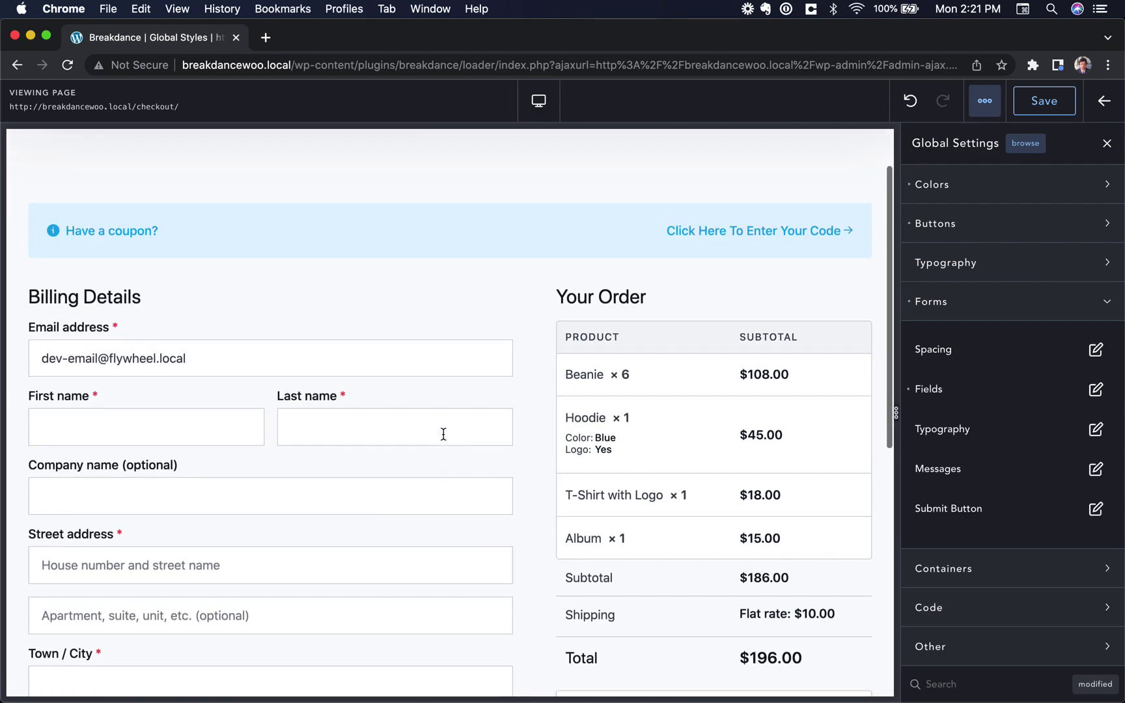
Step: Give the global form field borders a dark gray color and a width of 1 px
left_click(1095, 389)
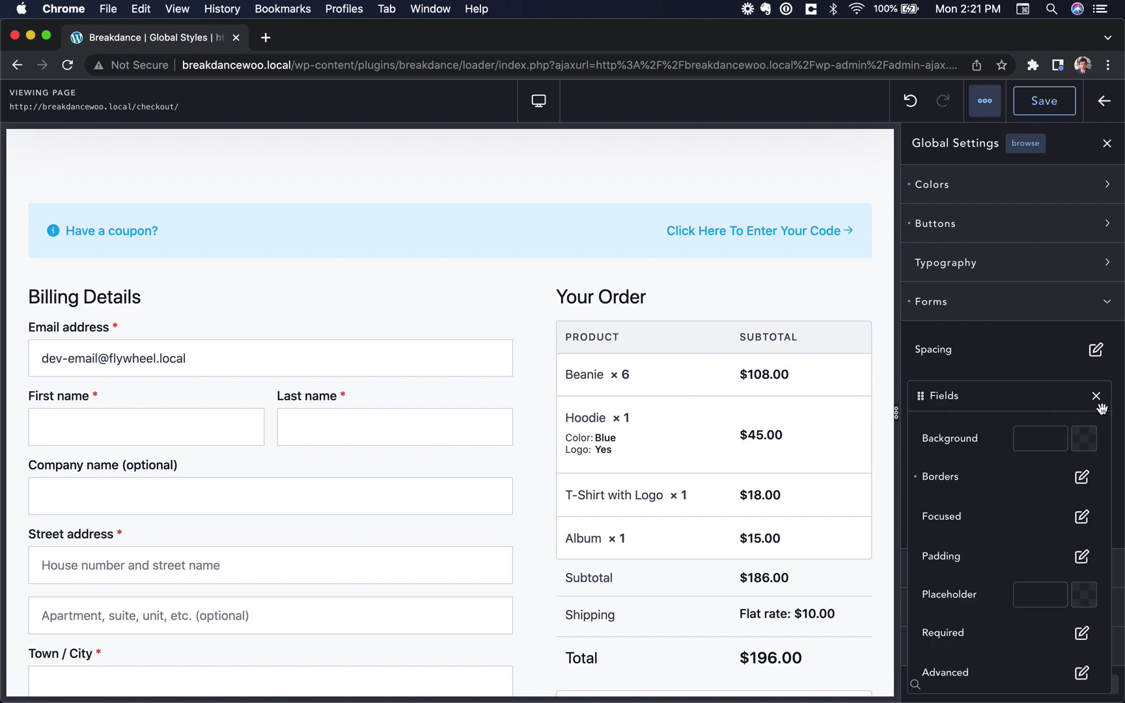
left_click(1082, 478)
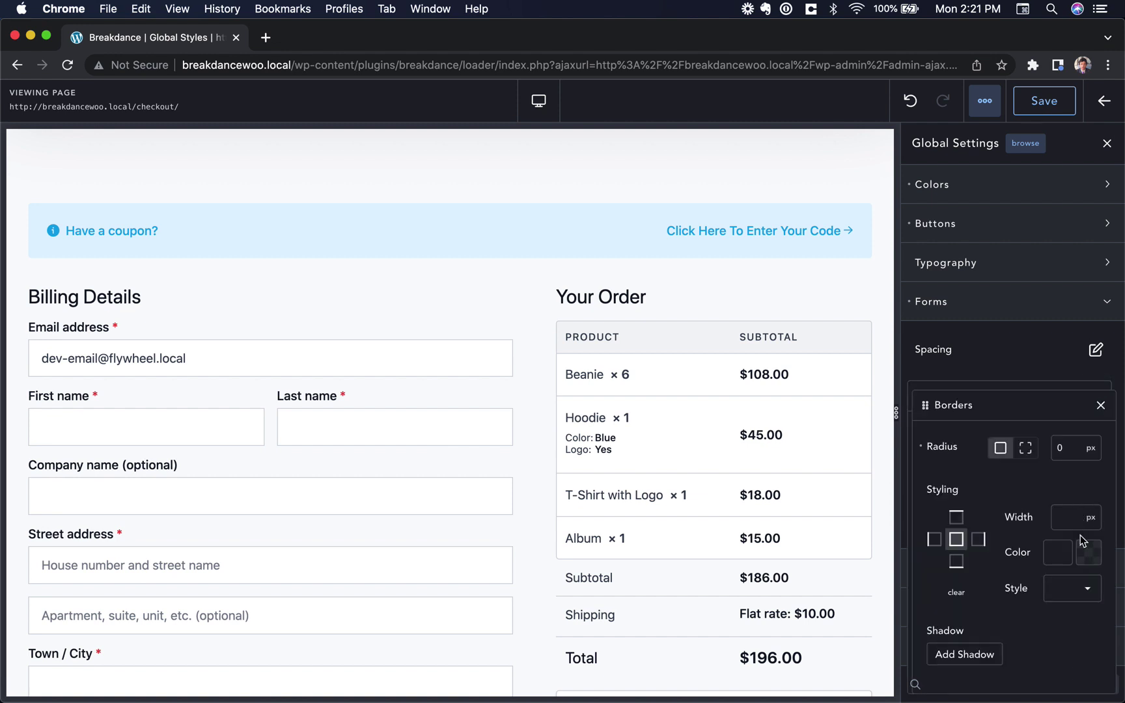
left_click(1087, 553)
left_click_drag(975, 534, 906, 557)
left_click(1086, 456)
type("1")
Step: Try a dashed border style on the global form fields, and set the style to solid
left_click(1073, 583)
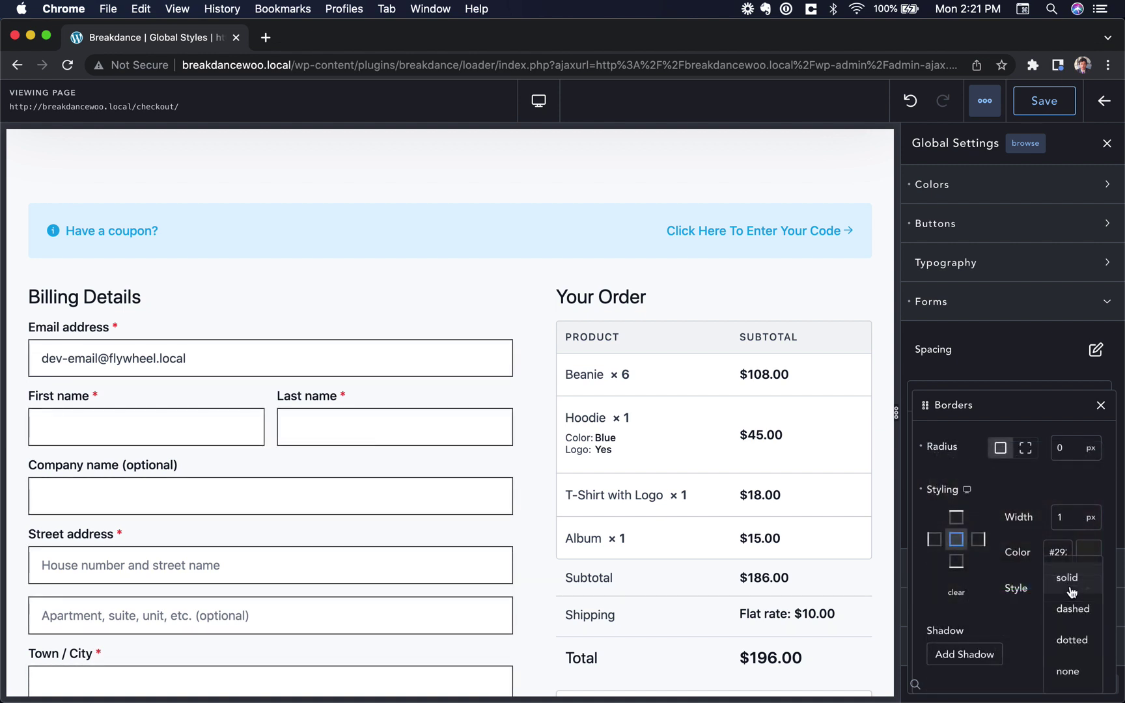
left_click(1073, 608)
left_click(1076, 586)
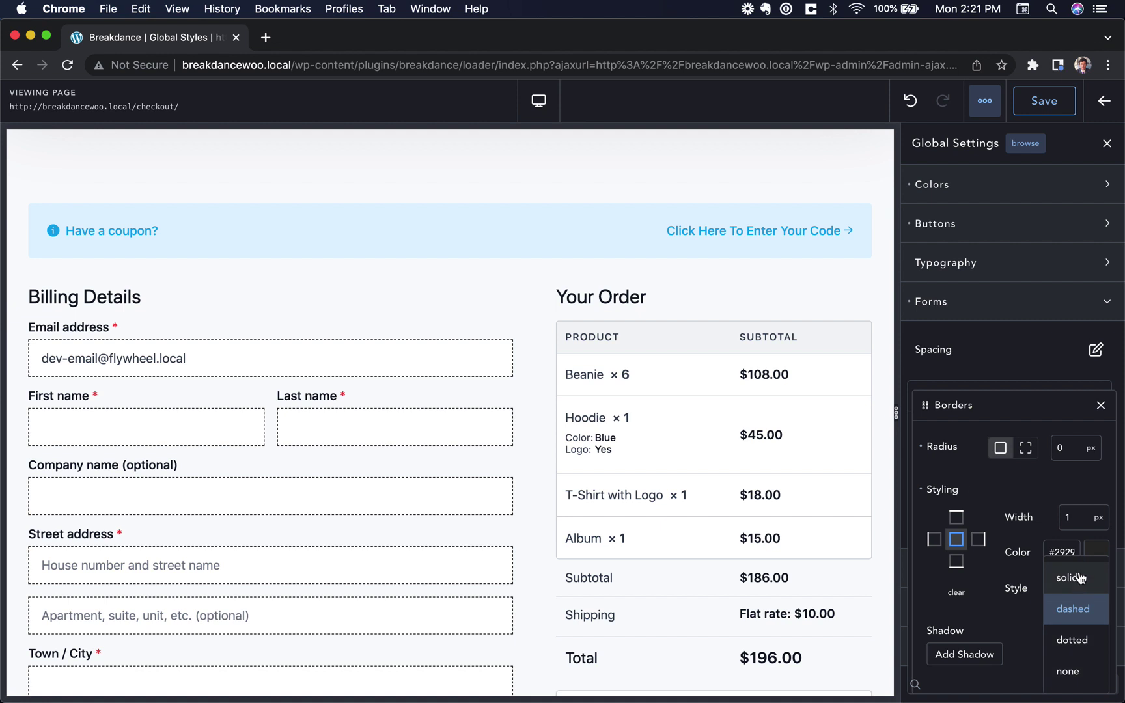
left_click(1080, 578)
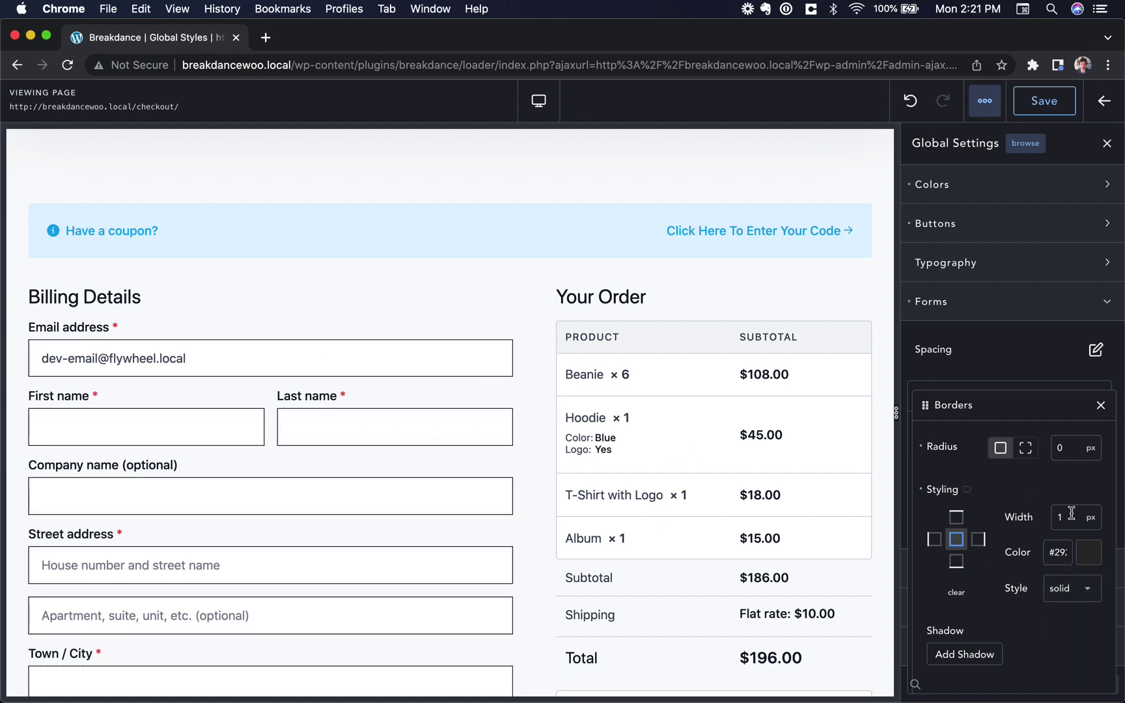
Step: Set the border color of the global form fields to the dark gray #353535
left_click(1092, 559)
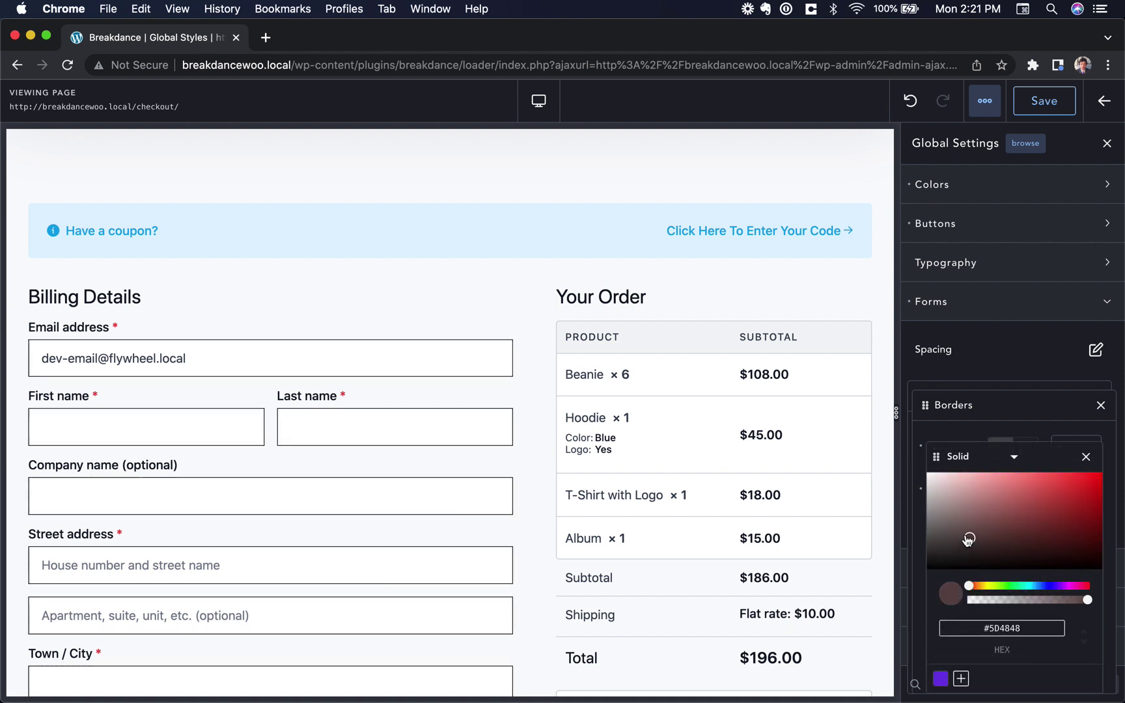
left_click_drag(905, 521, 909, 553)
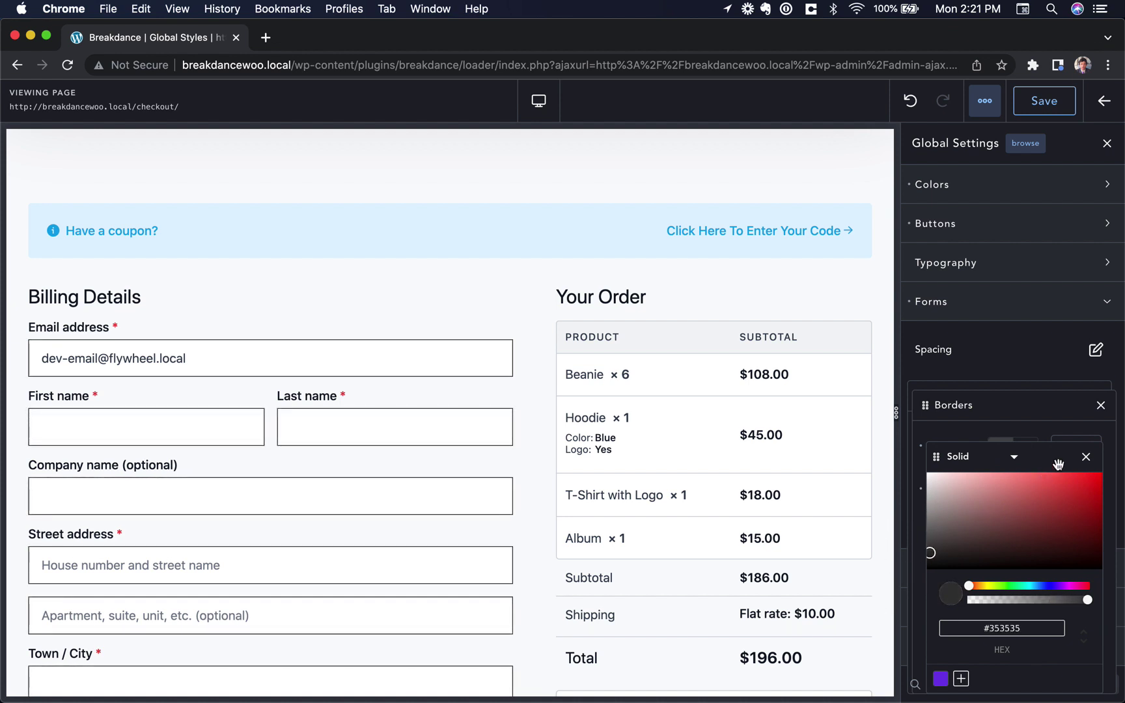
left_click(1084, 459)
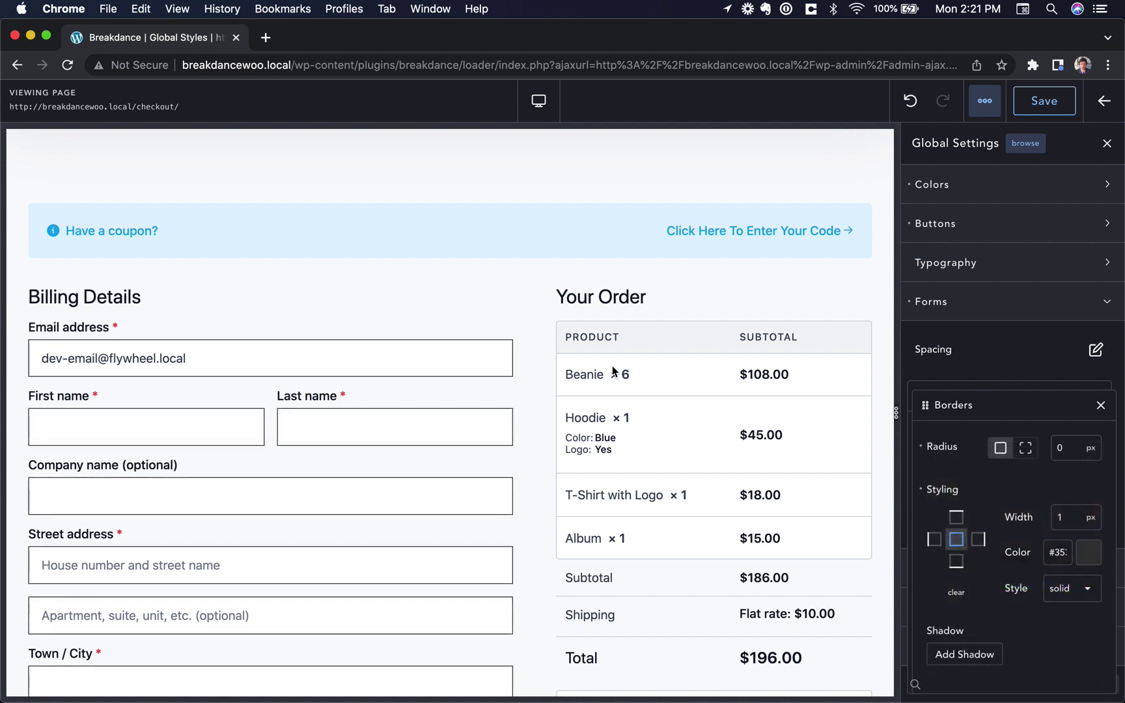
Step: Look over the dark-bordered form fields on the Checkout page and on the Cart page
scroll(581, 342, "down", 10)
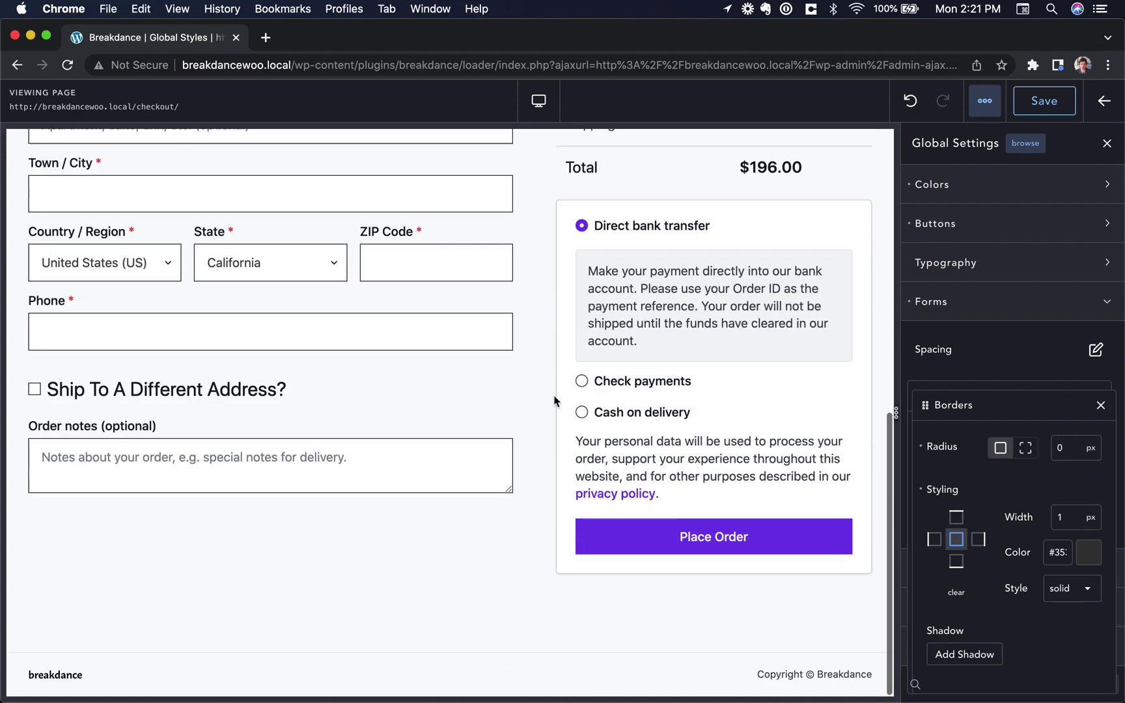
scroll(554, 397, "up", 7)
scroll(596, 350, "down", 2)
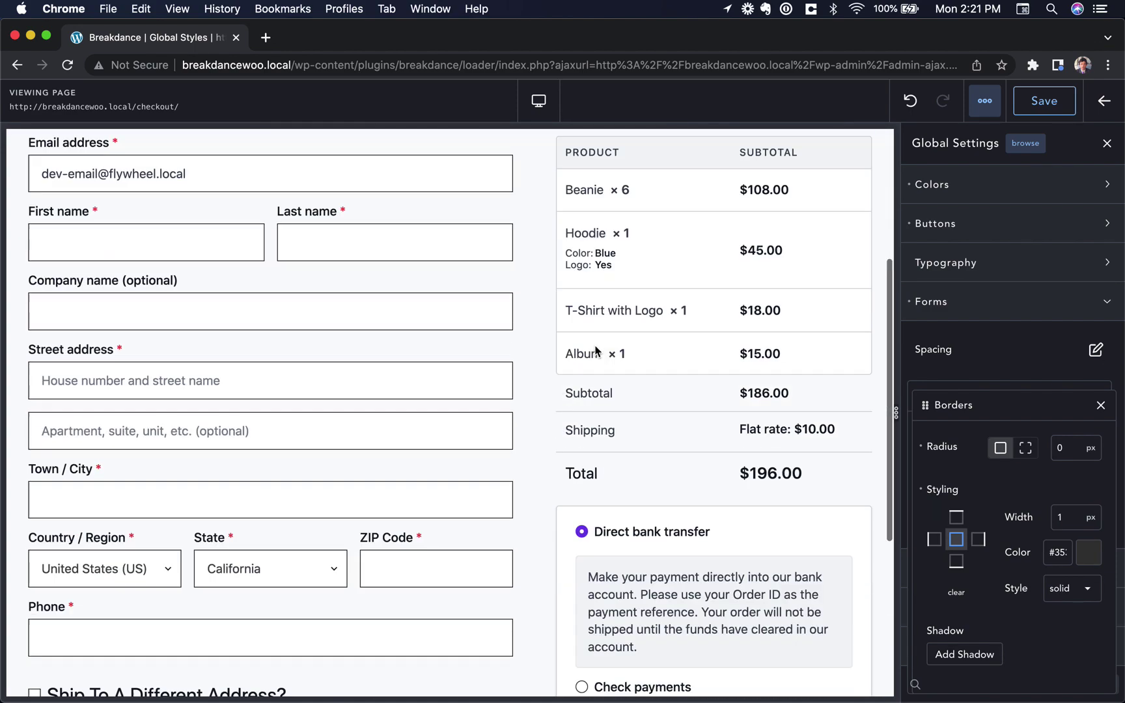
scroll(595, 350, "down", 5)
scroll(633, 437, "up", 9)
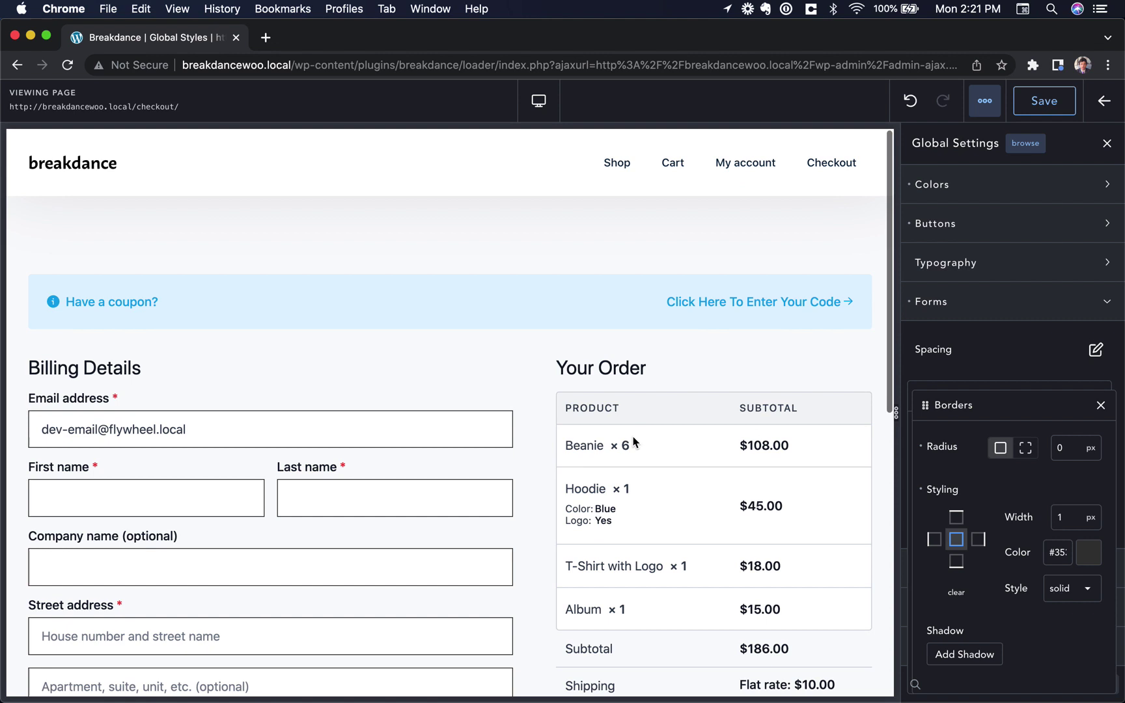
left_click(671, 161)
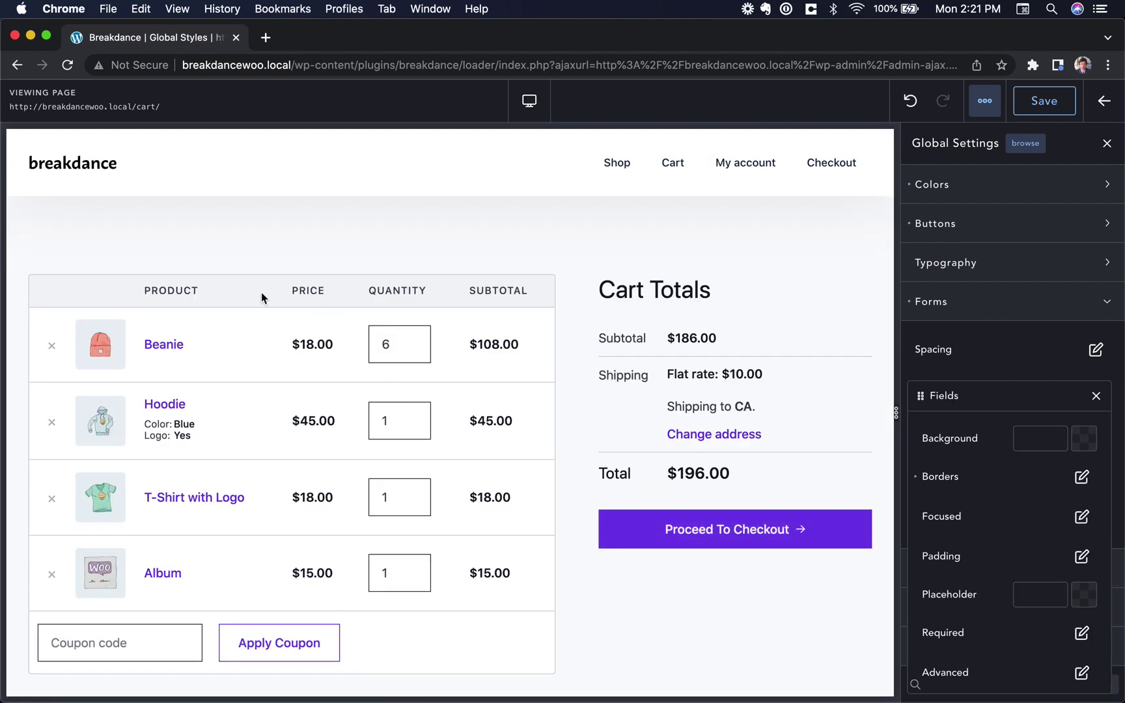
scroll(442, 593, "down", 1)
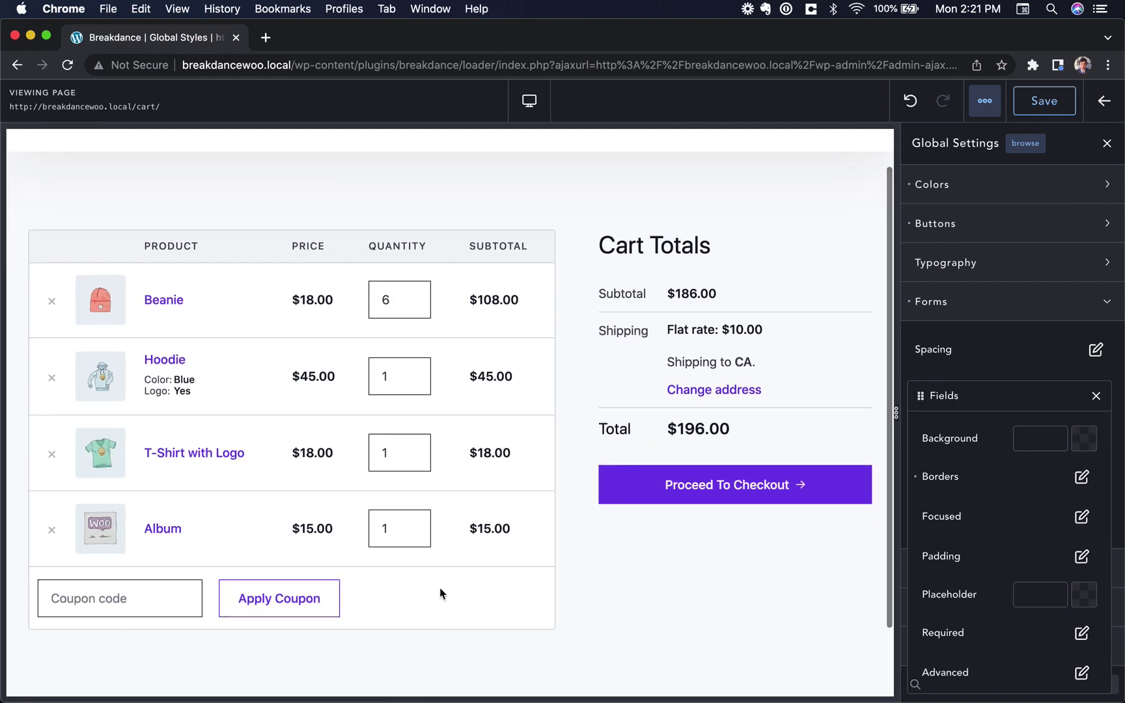
Step: Save the form field border color #353535 as a global color named "Outline" and leave the Forms settings
left_click(1081, 478)
left_click(1086, 559)
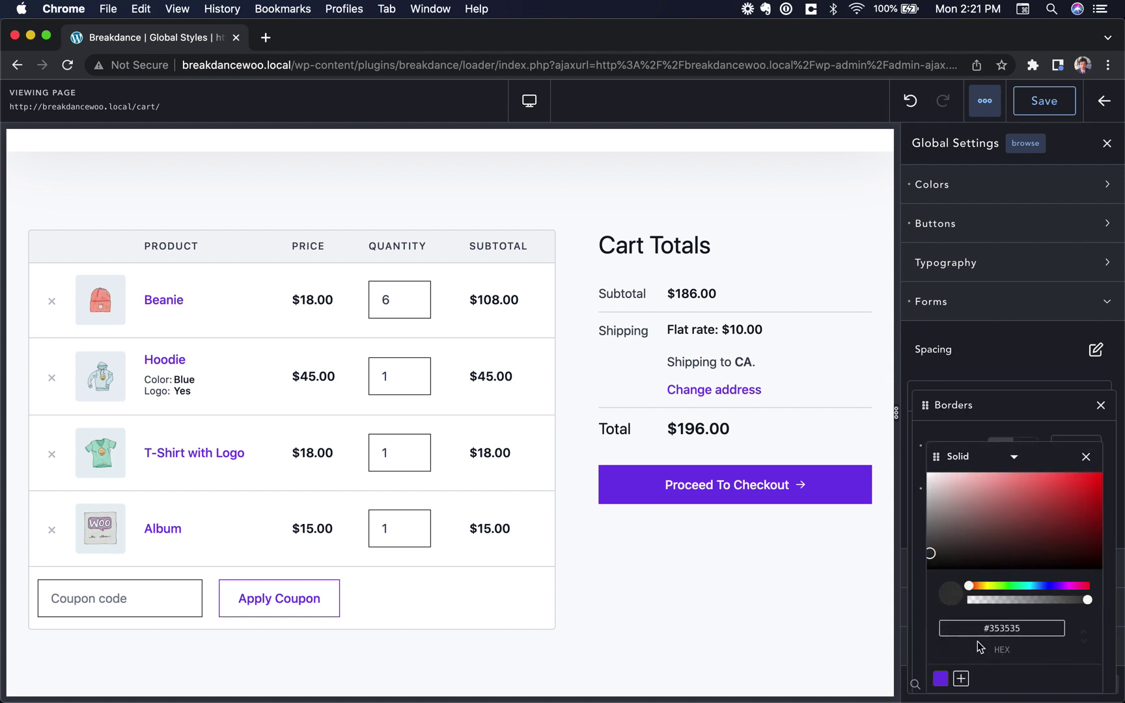
left_click(961, 679)
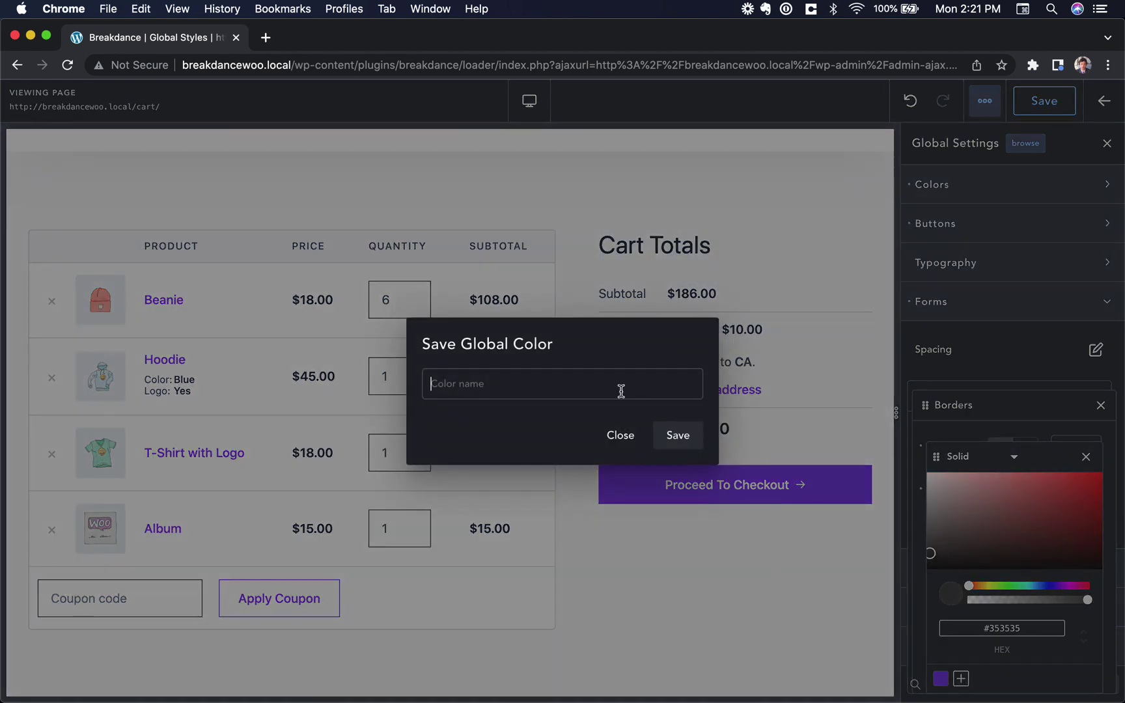
type("Outline")
left_click(677, 433)
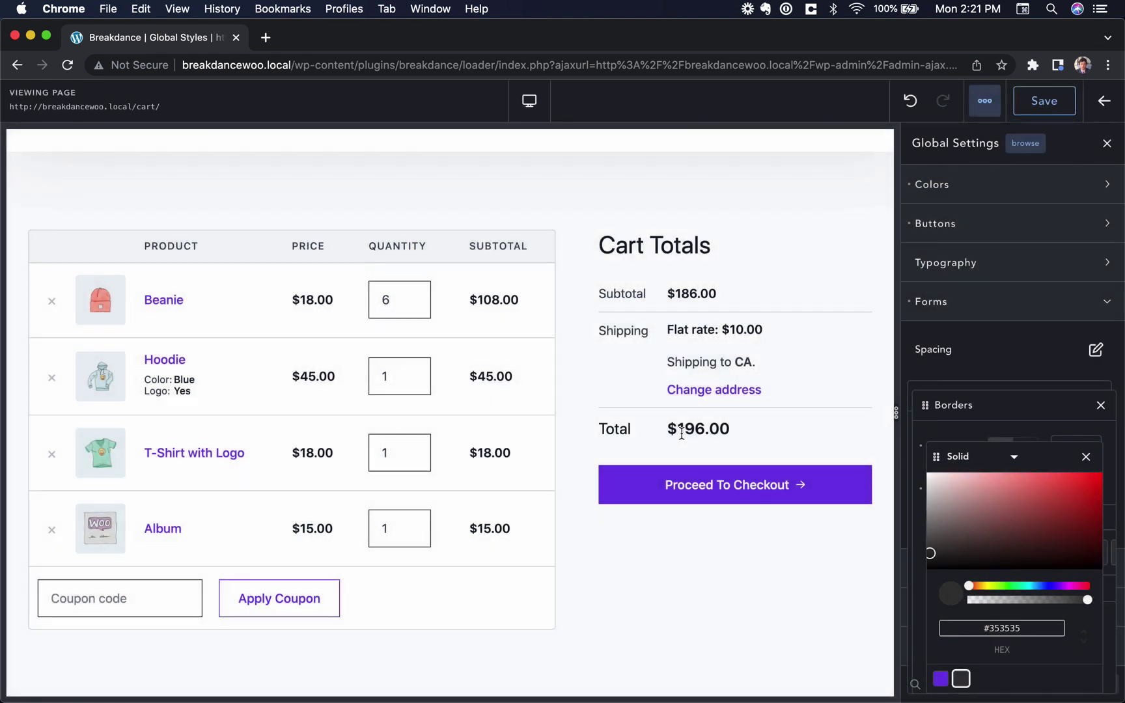
left_click(1087, 457)
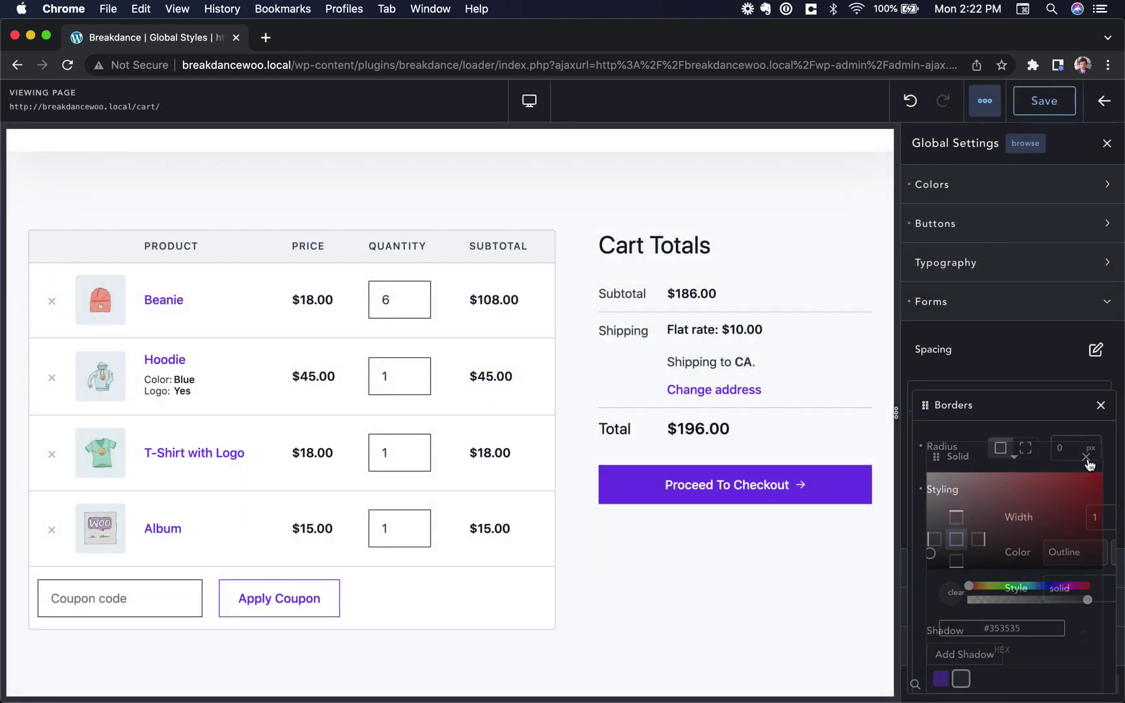
left_click(1101, 405)
left_click(1101, 398)
left_click(1042, 309)
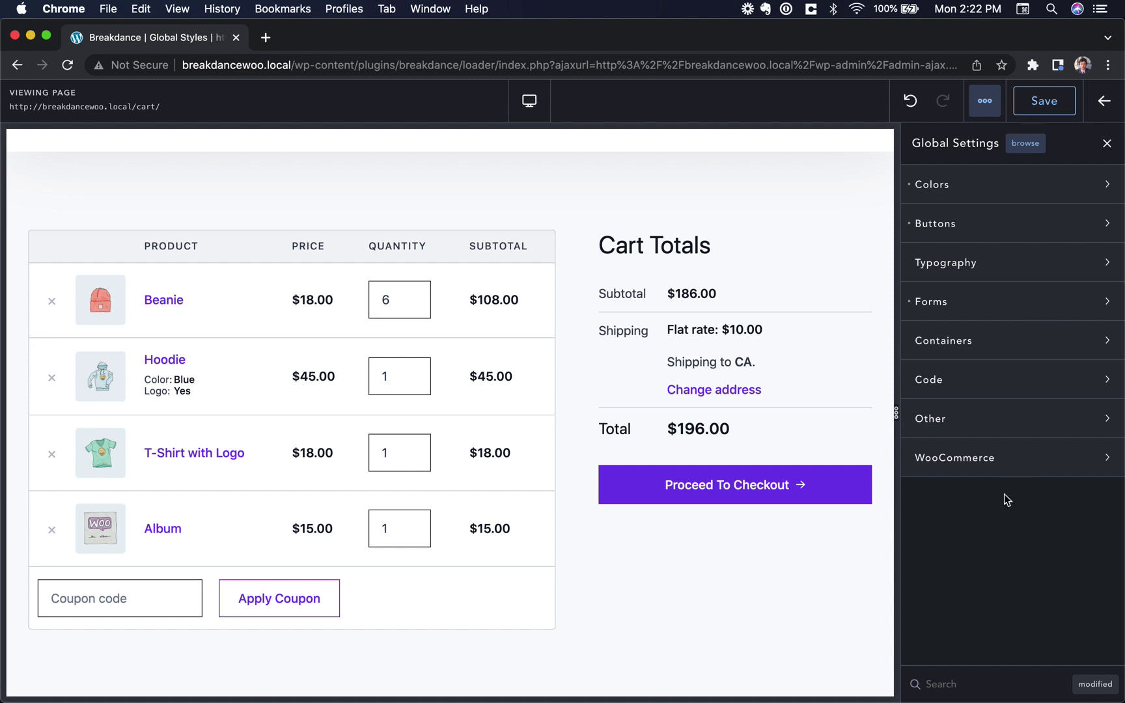
Step: Apply the Outline global color to the border of the wrappers in the WooCommerce global settings
left_click(994, 464)
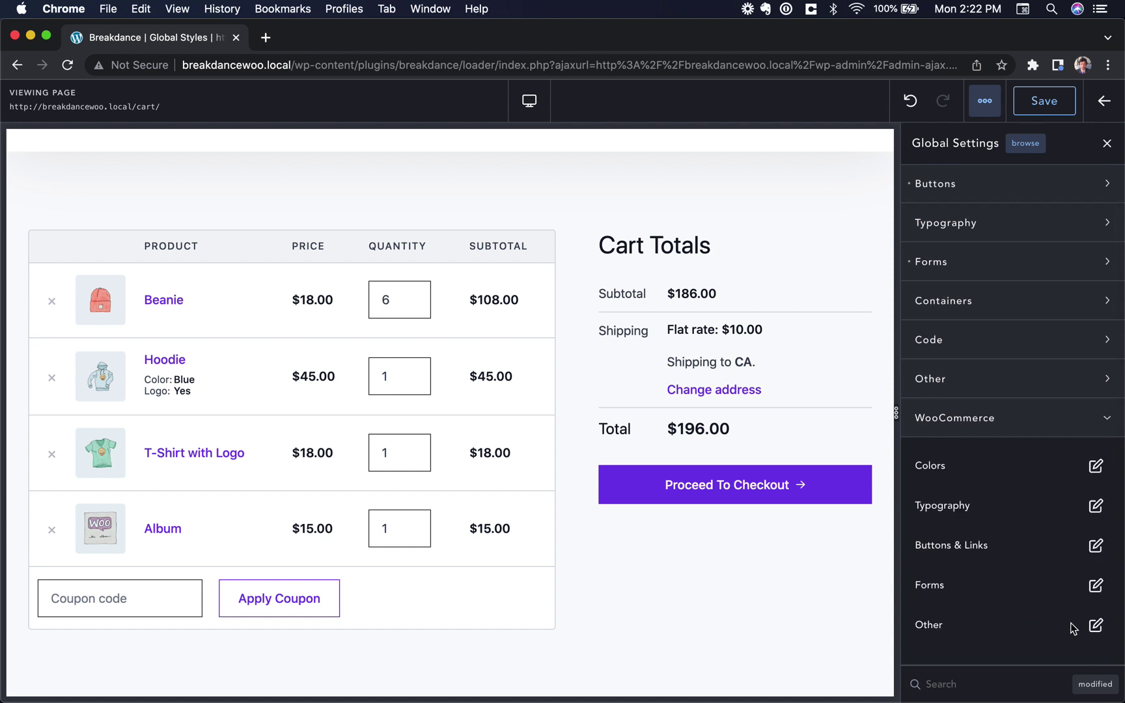
left_click(1095, 625)
scroll(1042, 614, "down", 4)
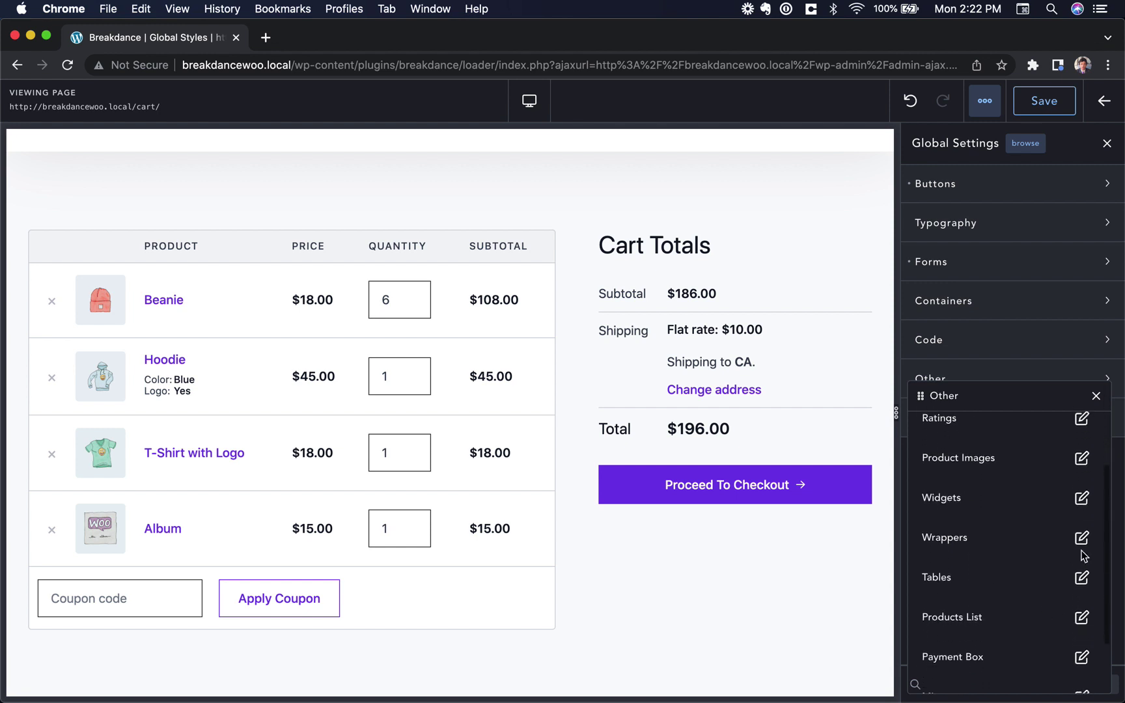
left_click(1082, 539)
left_click(1089, 526)
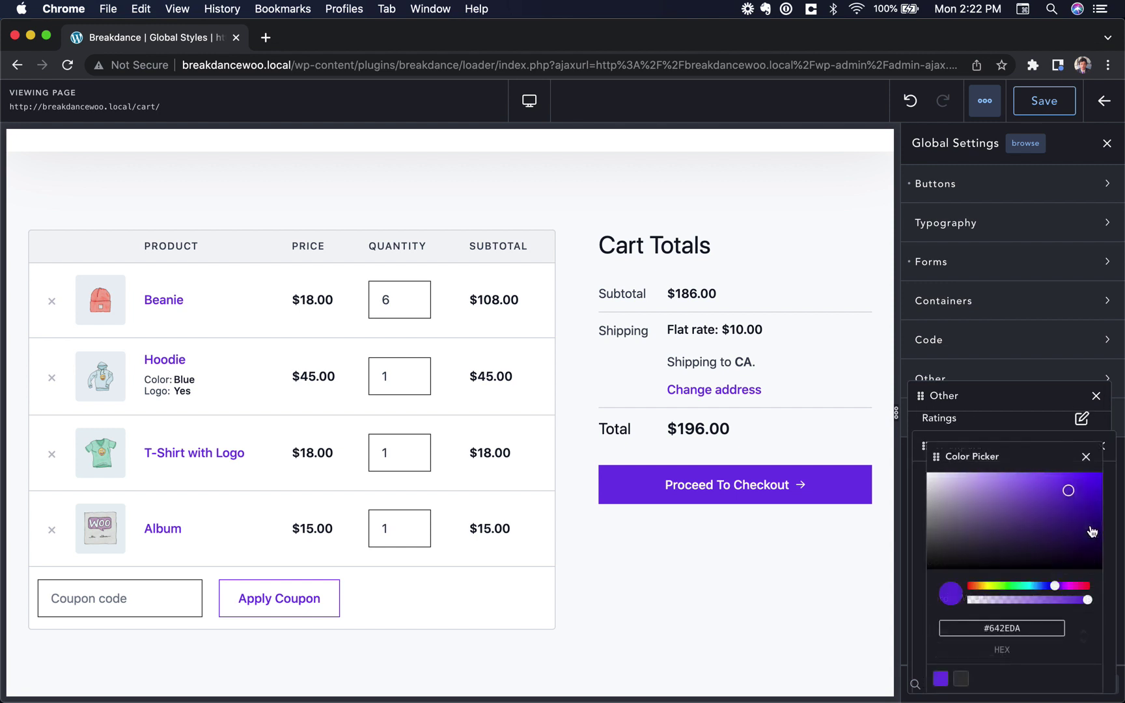
left_click(962, 678)
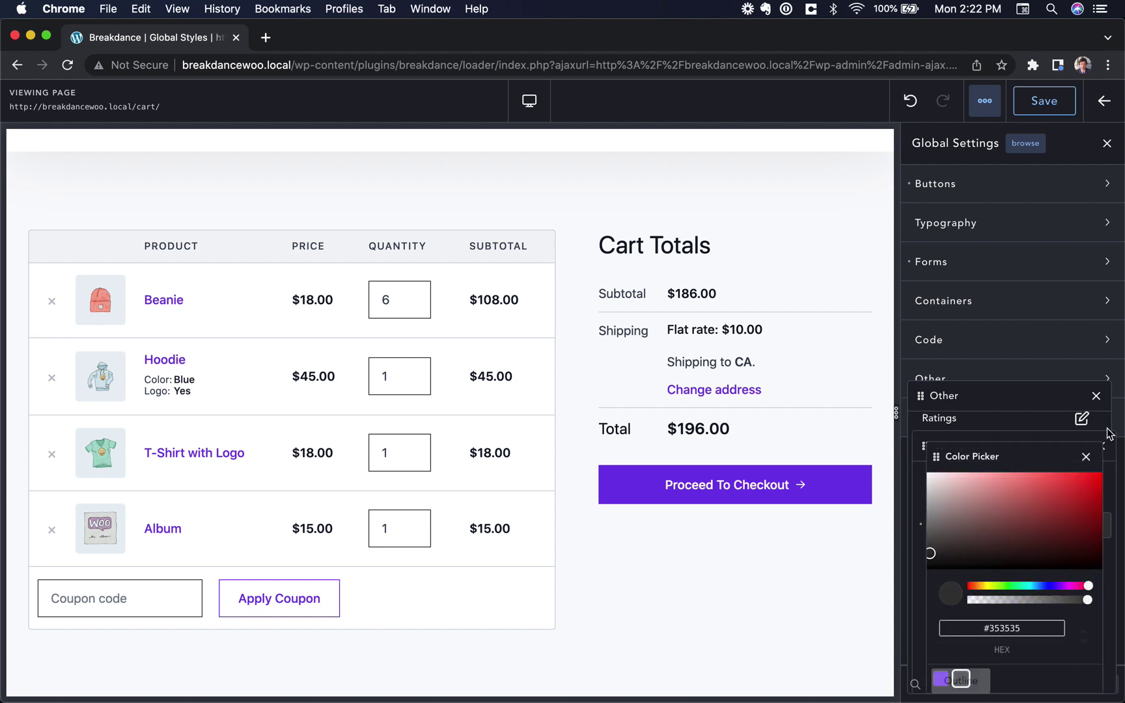
left_click(1086, 460)
left_click(1100, 447)
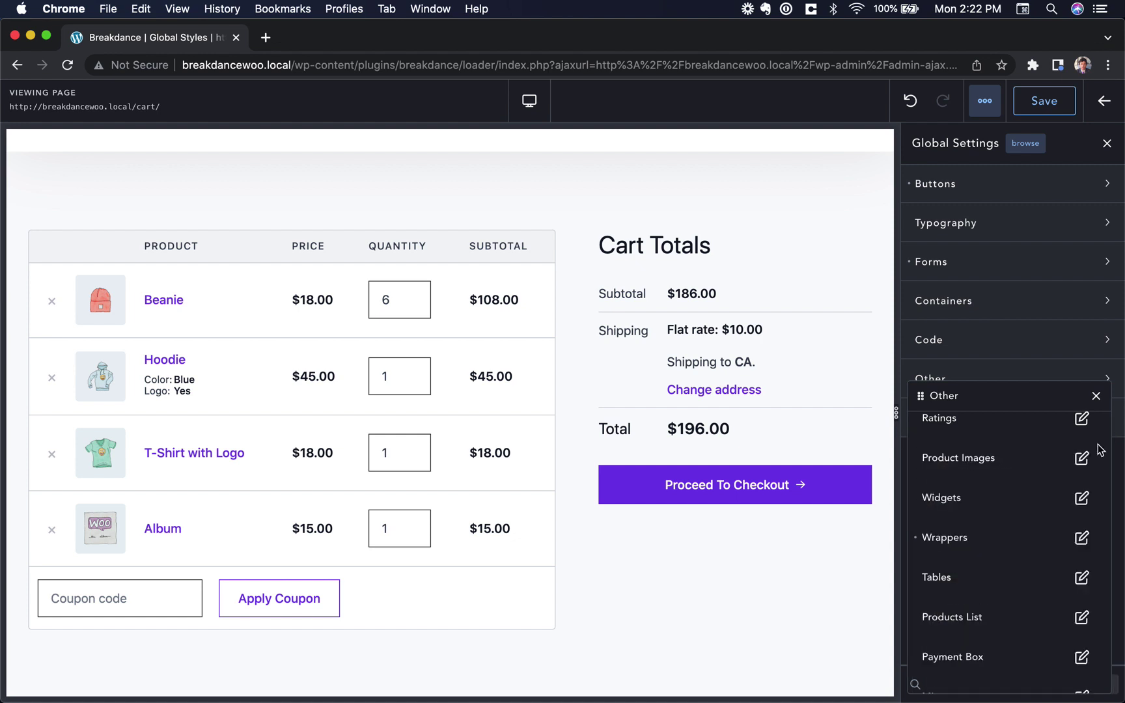
Step: Set the border color of the WooCommerce tables to the Outline global color
left_click(1083, 578)
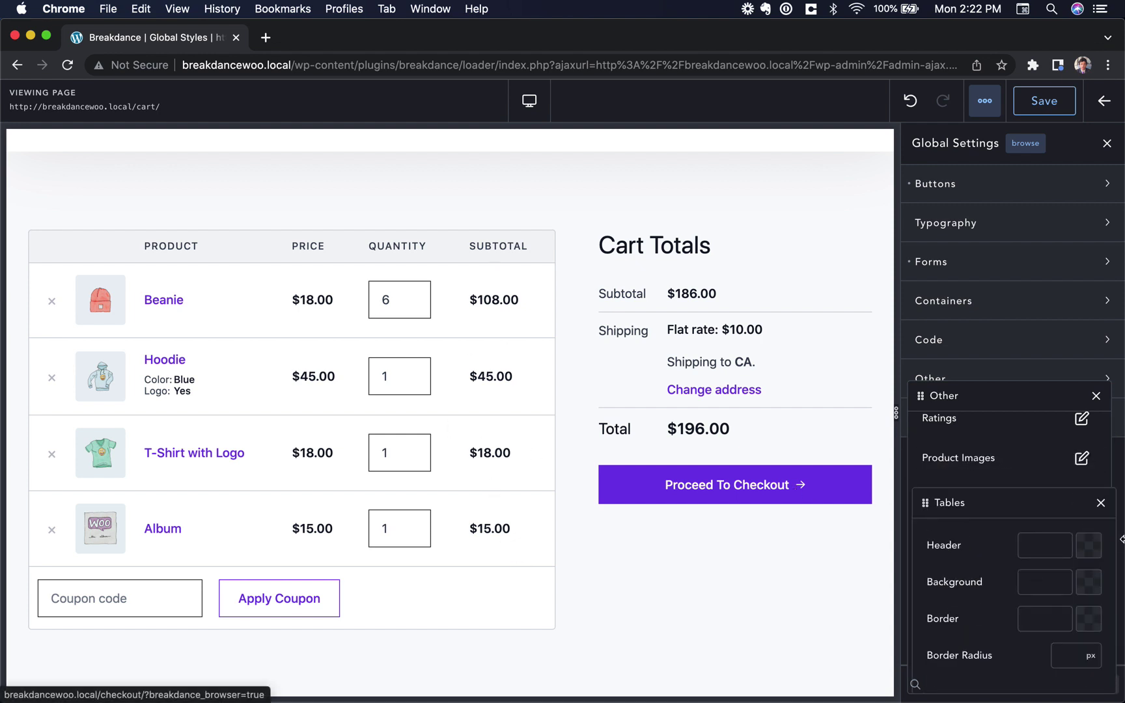
left_click(1089, 621)
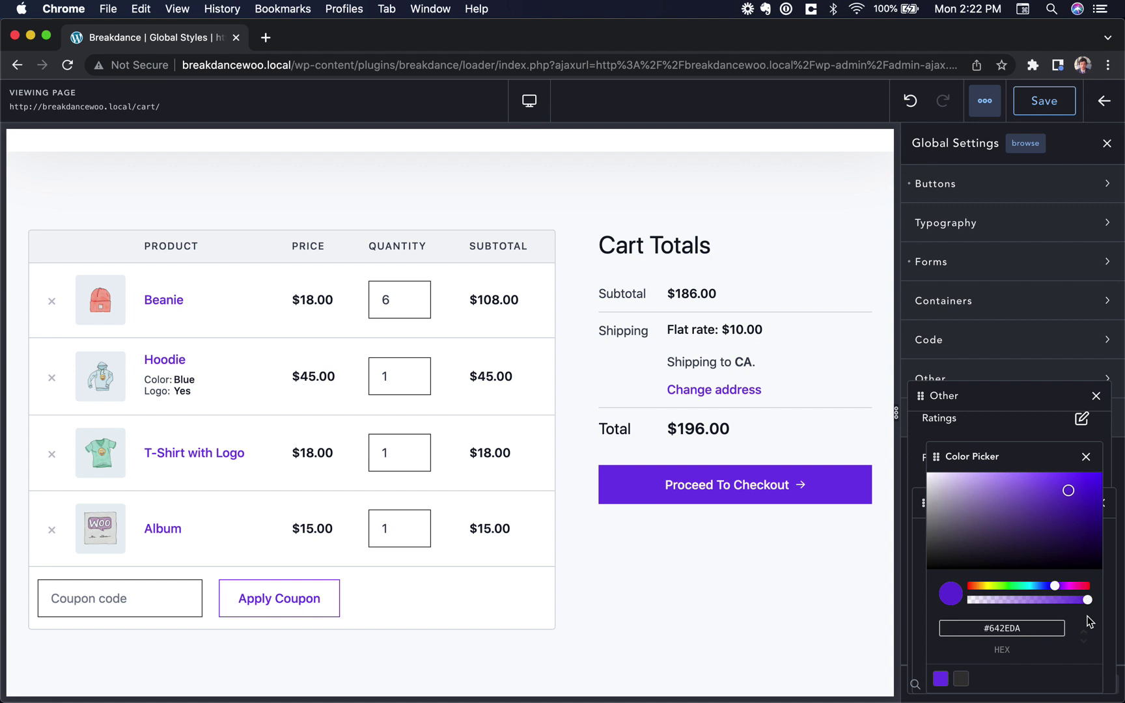
left_click(962, 678)
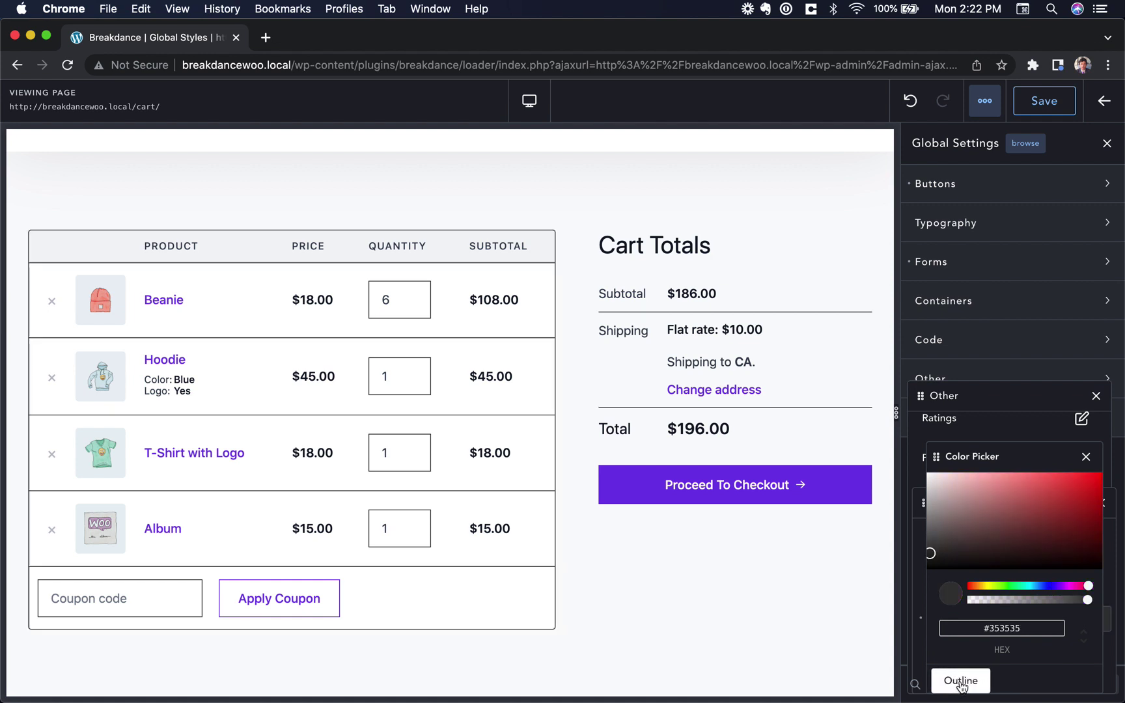
left_click(1087, 456)
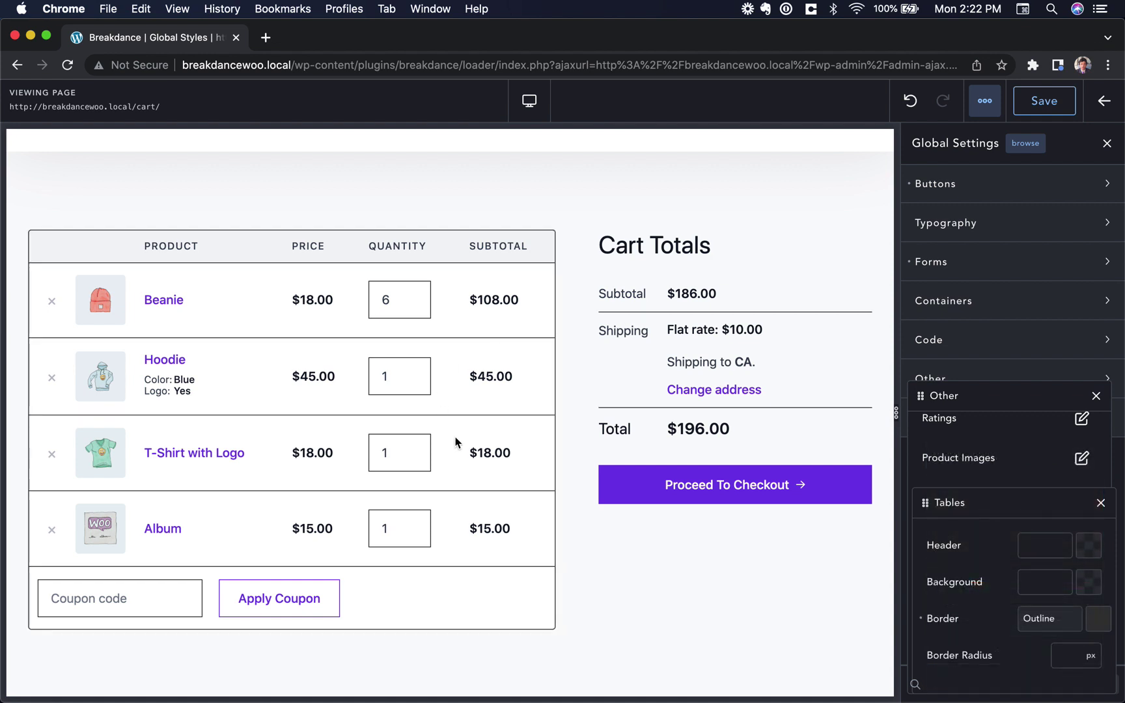
Step: Proceed from the cart to checkout and examine the borders of the order table and payment box
scroll(455, 443, "up", 2)
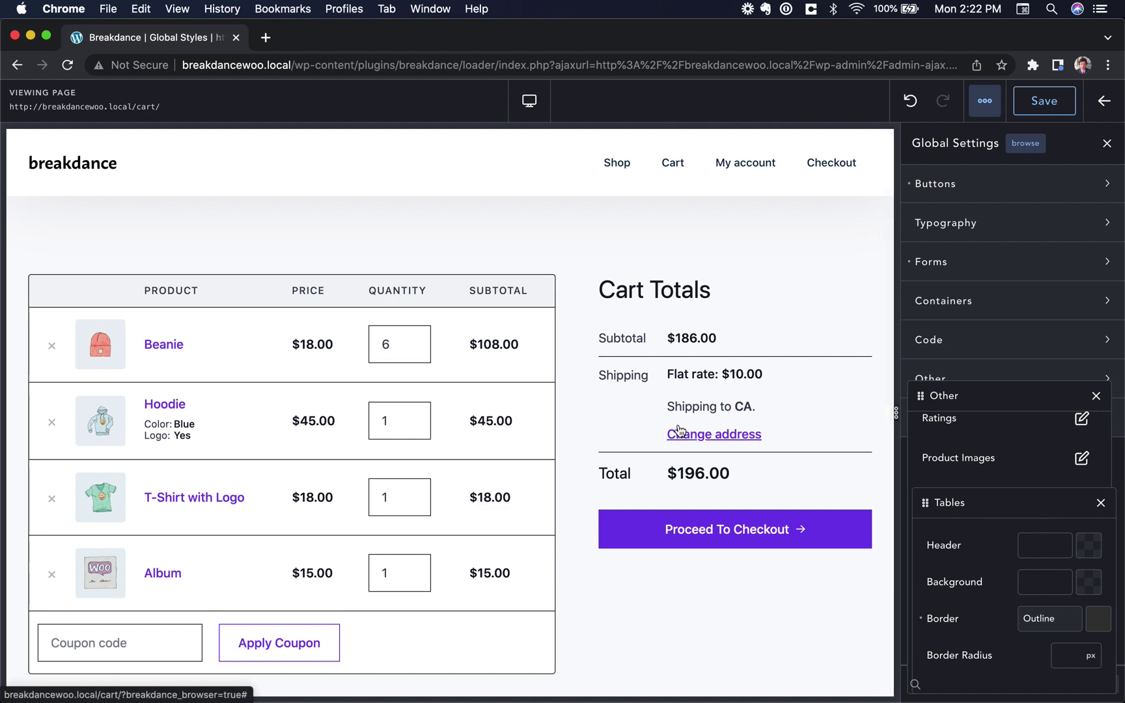
left_click(661, 532)
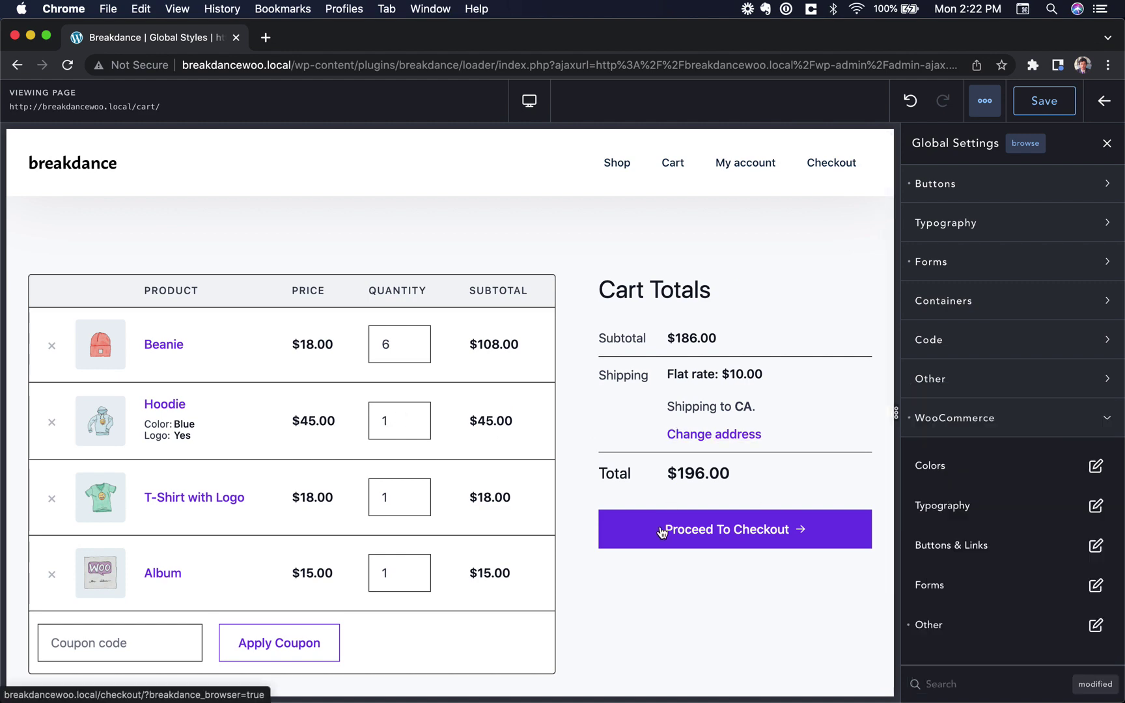
scroll(661, 532, "down", 6)
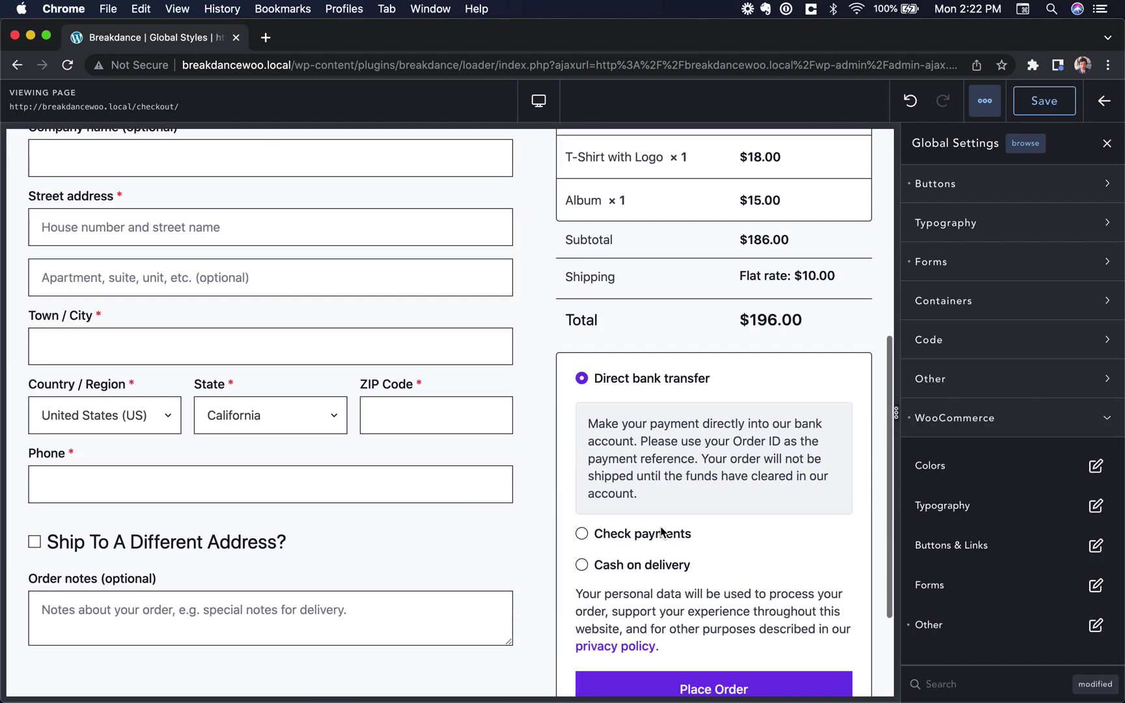
scroll(658, 420, "down", 2)
scroll(662, 360, "up", 6)
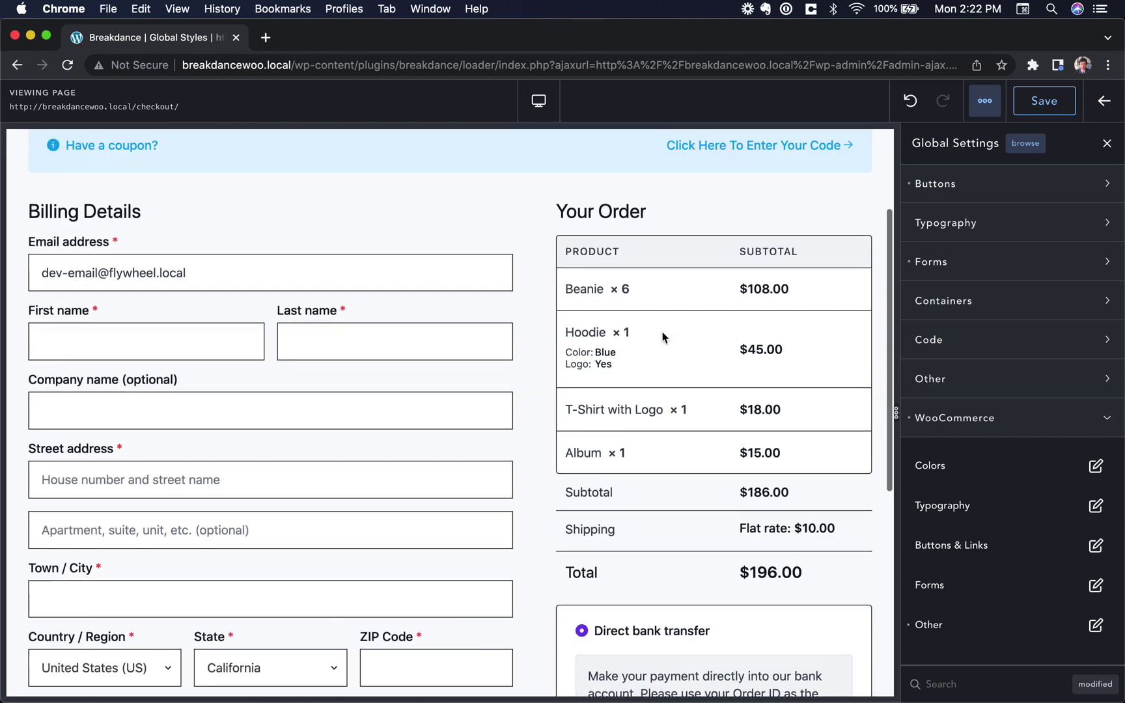
scroll(662, 337, "up", 3)
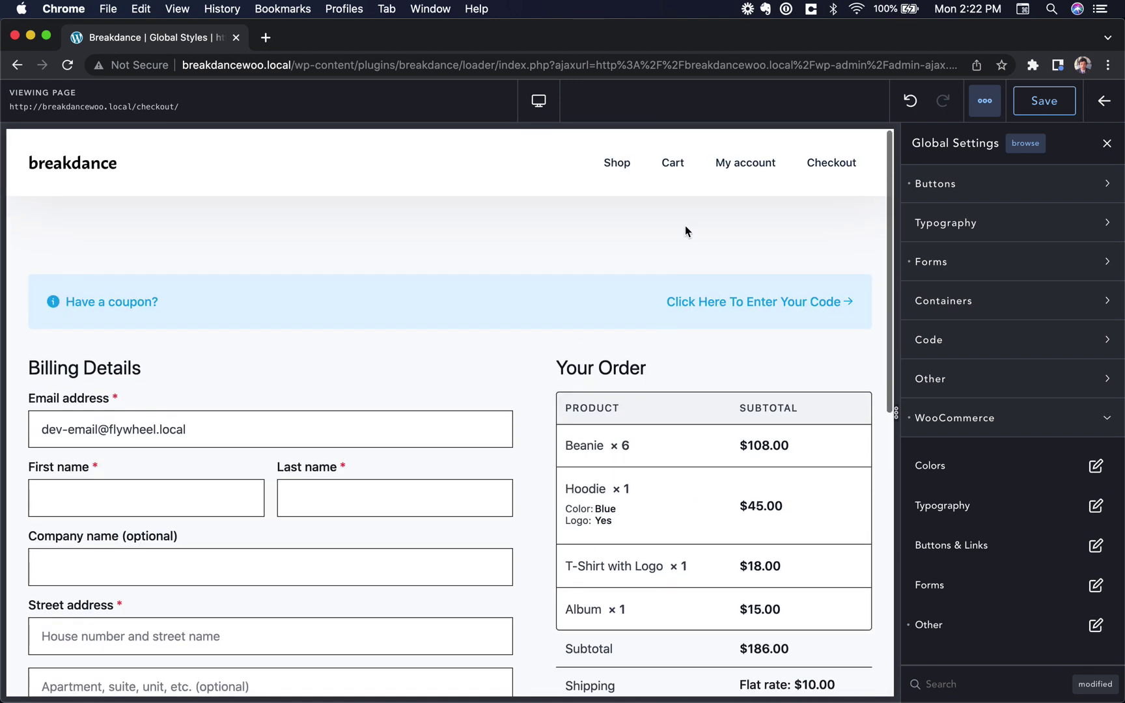
Step: Open the Beanie product from the Shop page and look over its product page
left_click(616, 166)
left_click(360, 376)
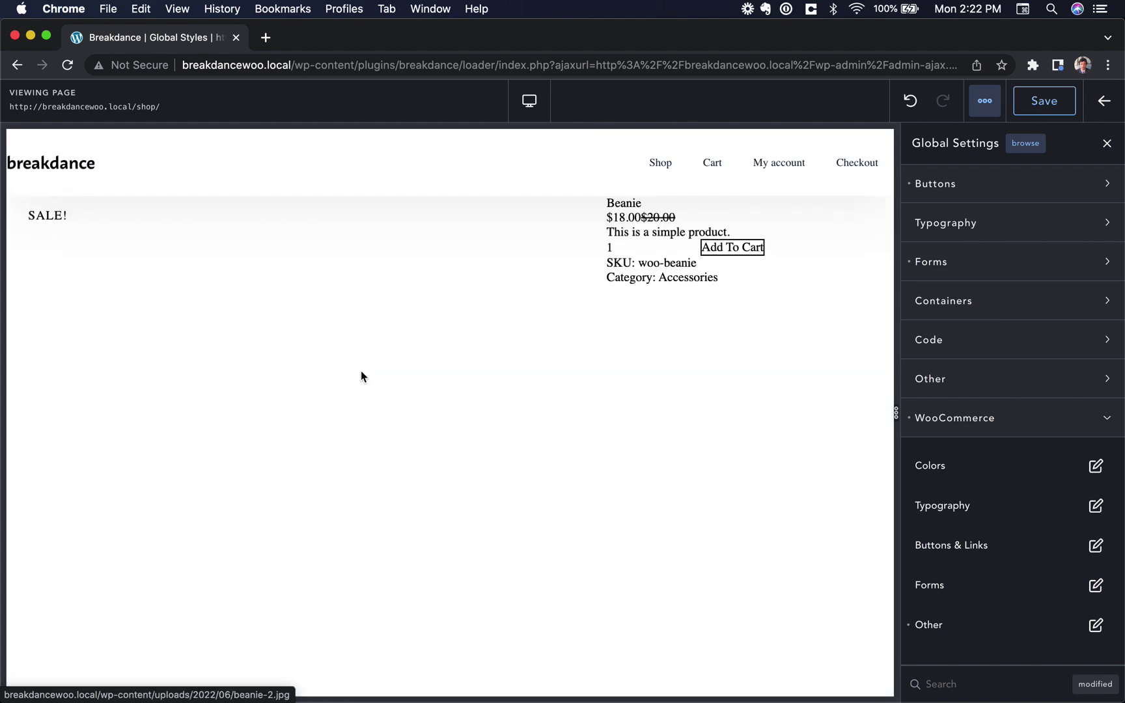
scroll(442, 415, "down", 5)
scroll(442, 415, "up", 5)
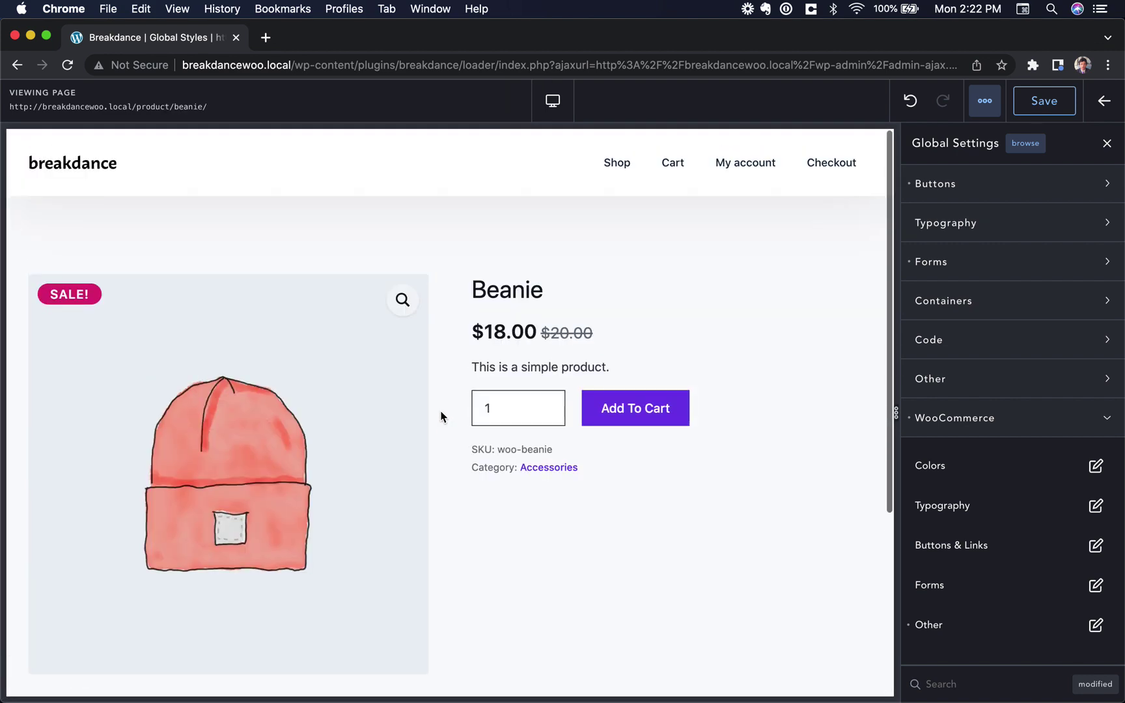
scroll(441, 415, "down", 5)
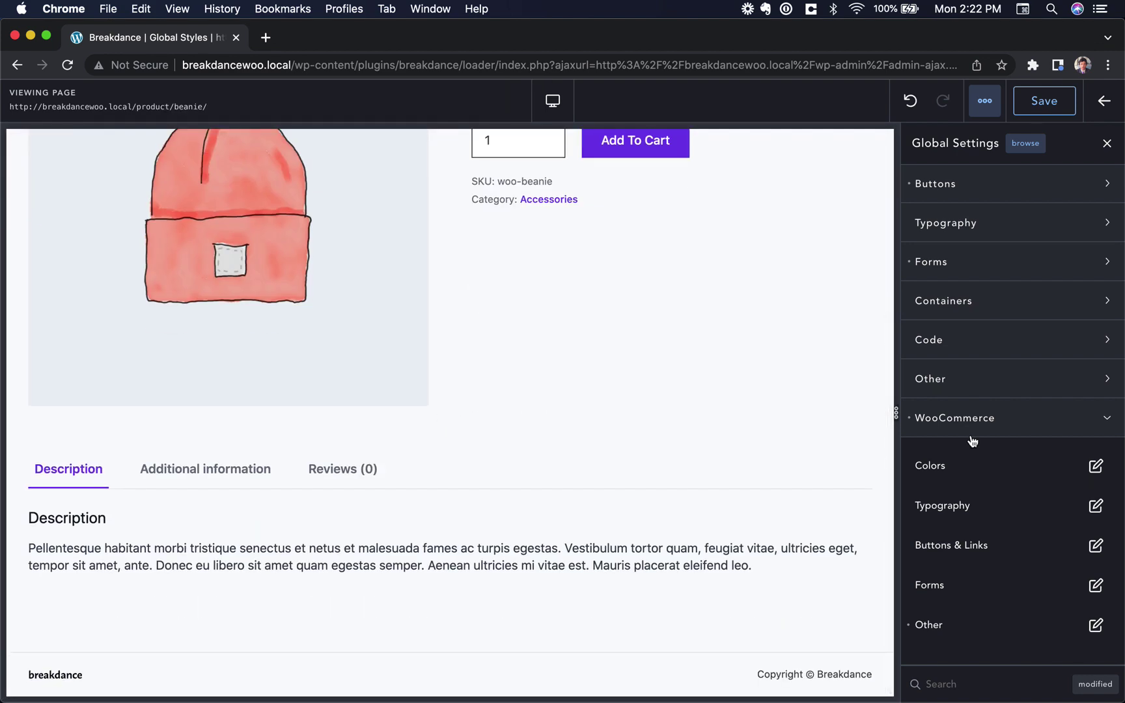
Step: Collapse the WooCommerce settings and add one Beanie to the cart from its product page
left_click(994, 430)
scroll(809, 428, "up", 5)
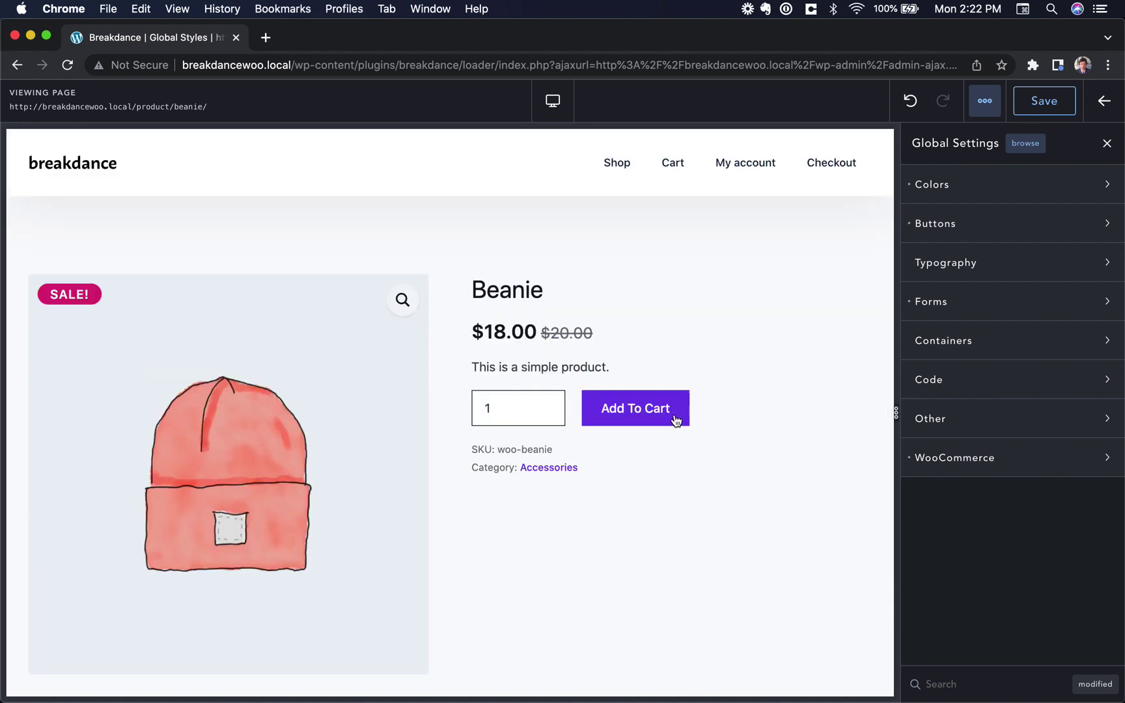
left_click(675, 416)
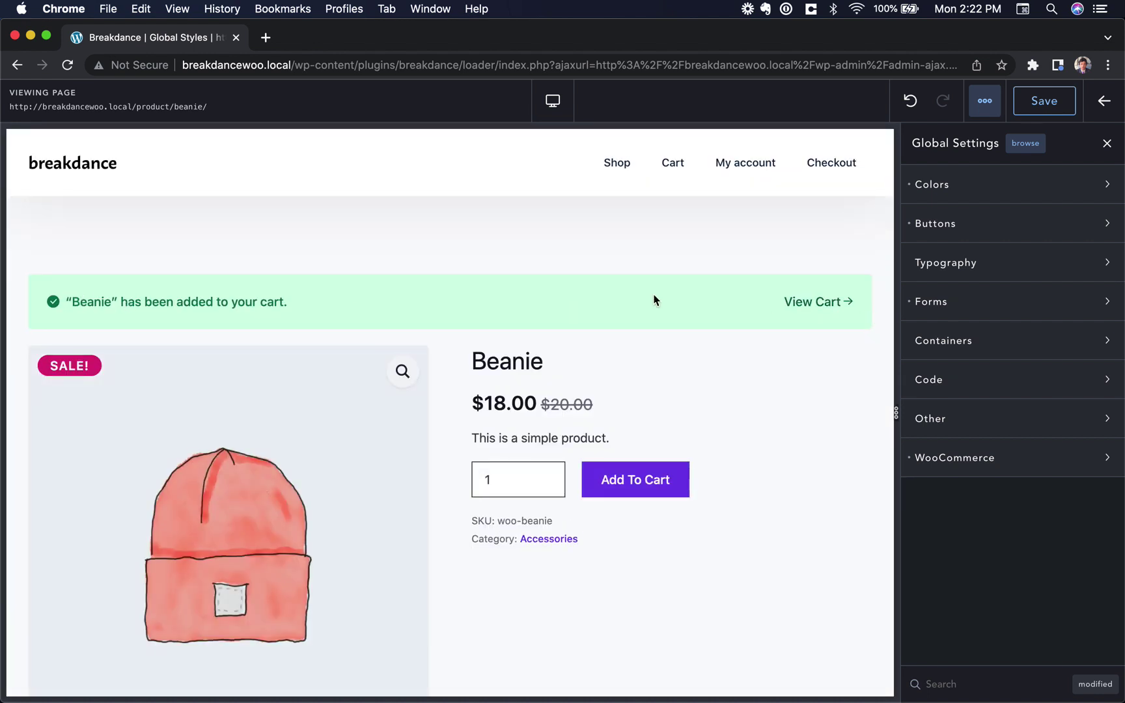
Step: Set the border radius of the WooCommerce notices to 0 px in the global settings
left_click(982, 460)
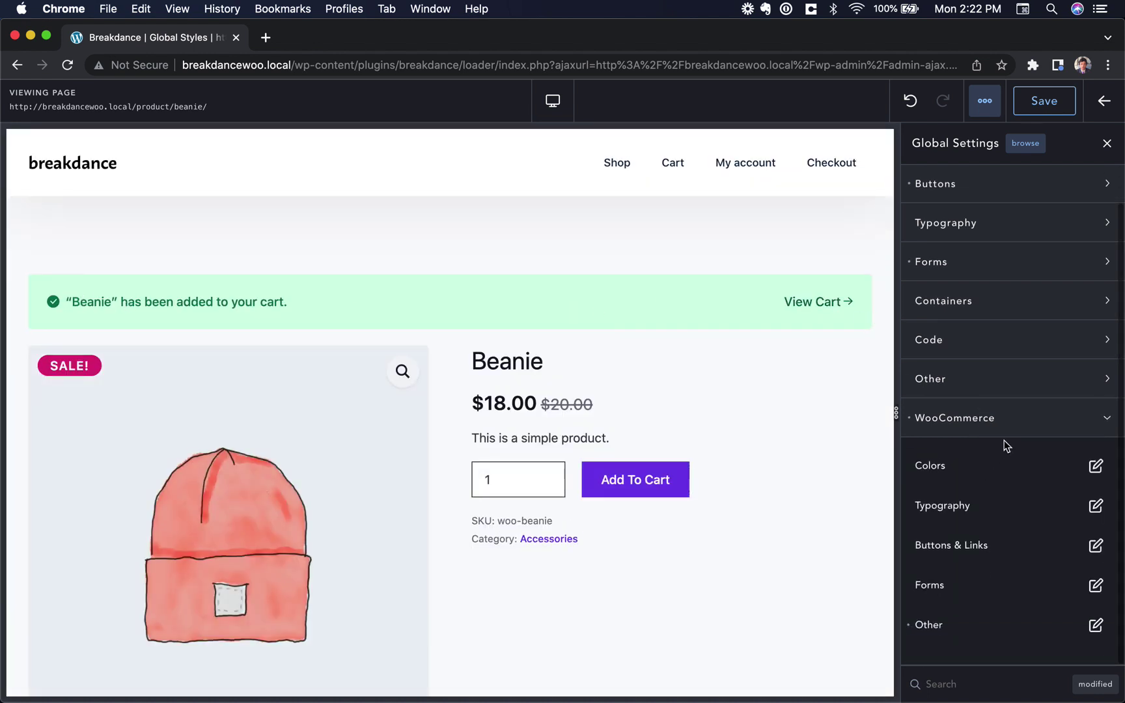
left_click(1094, 624)
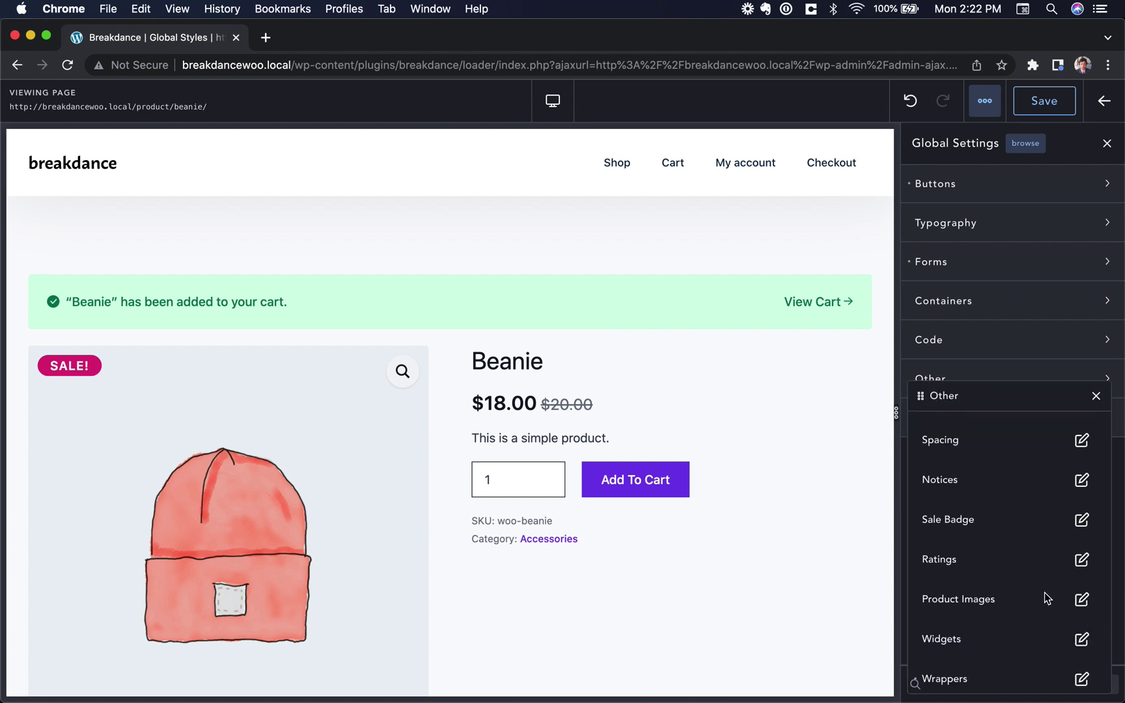
left_click(1081, 480)
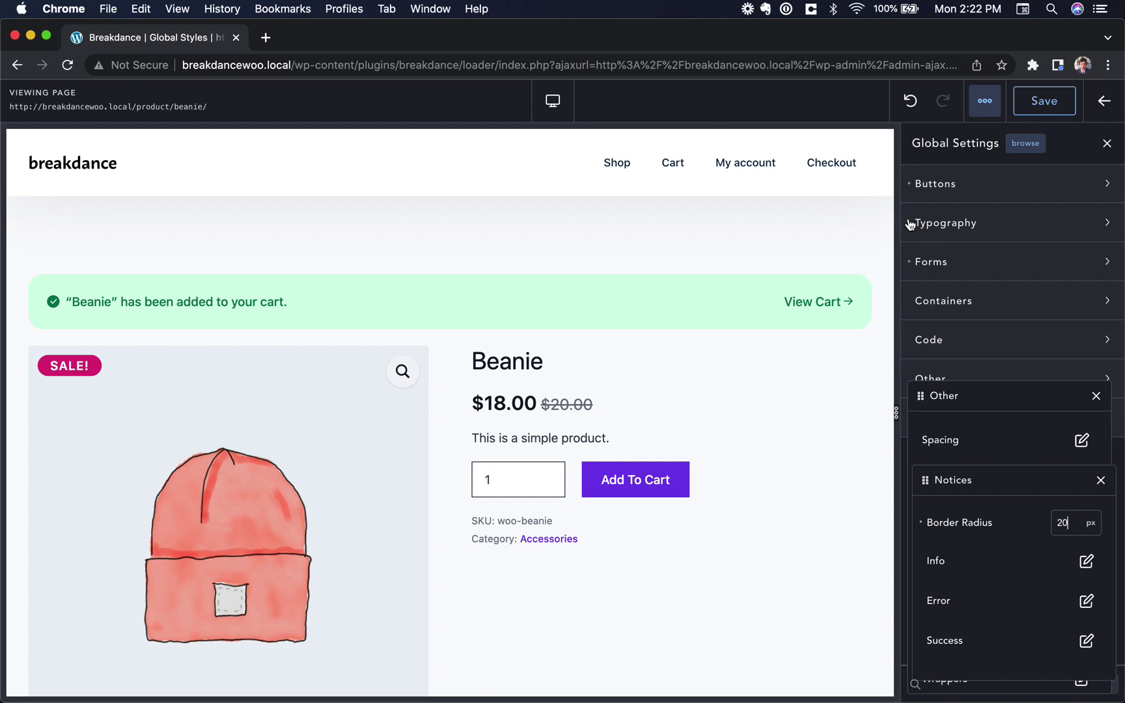
key("super+a")
type("0")
left_click(1102, 481)
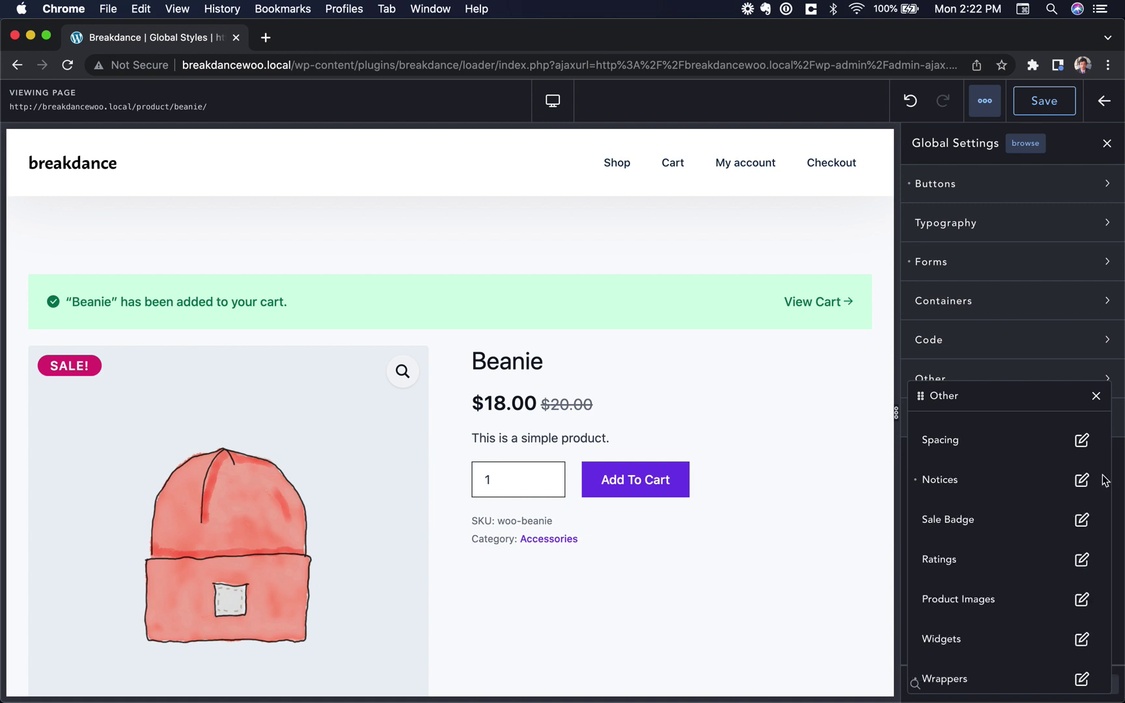
scroll(834, 425, "down", 5)
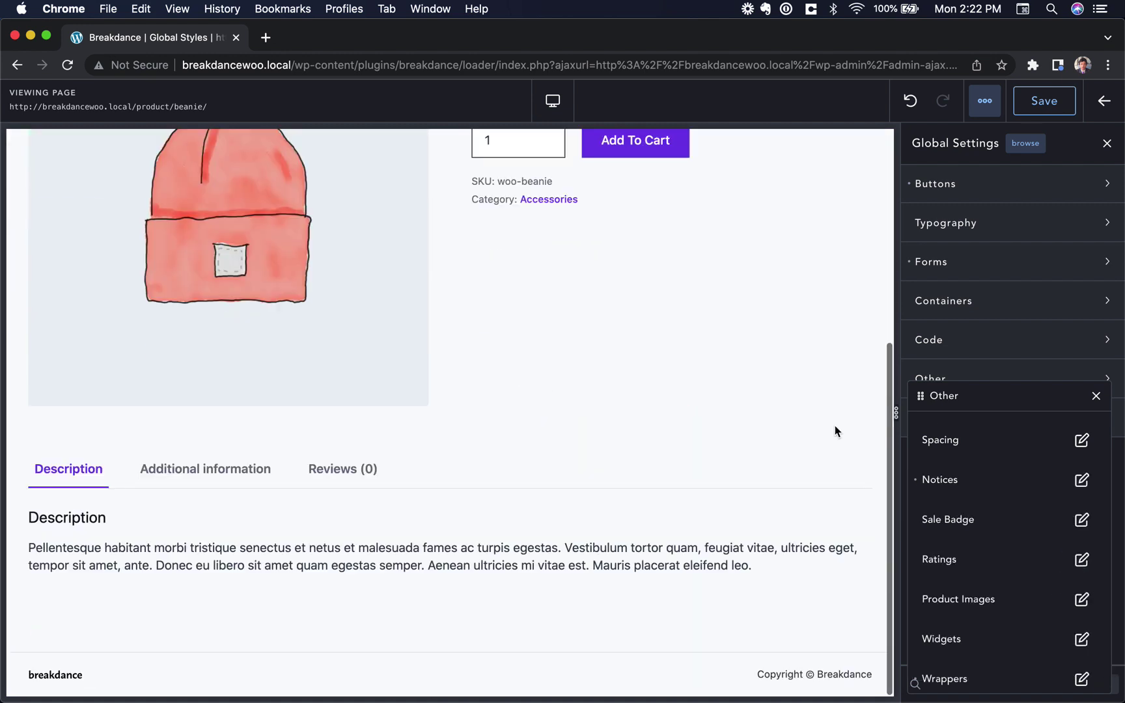
left_click(1096, 396)
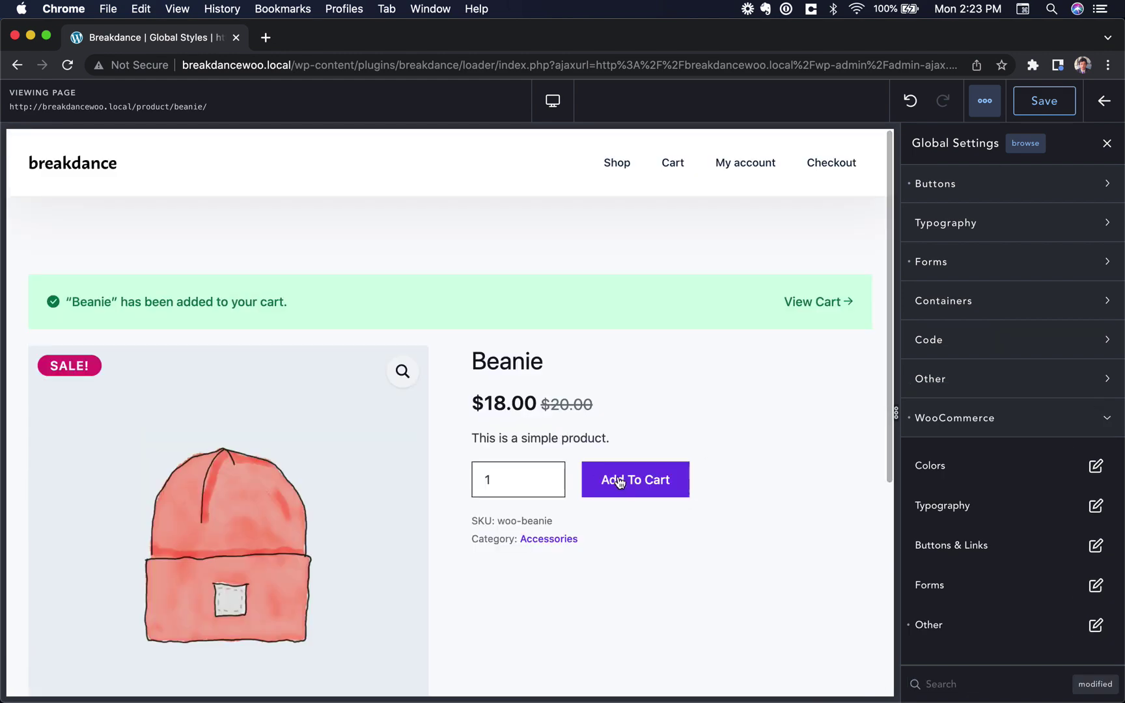
Step: View the cart, expand the change-address form in the cart totals, and proceed to checkout
left_click(819, 301)
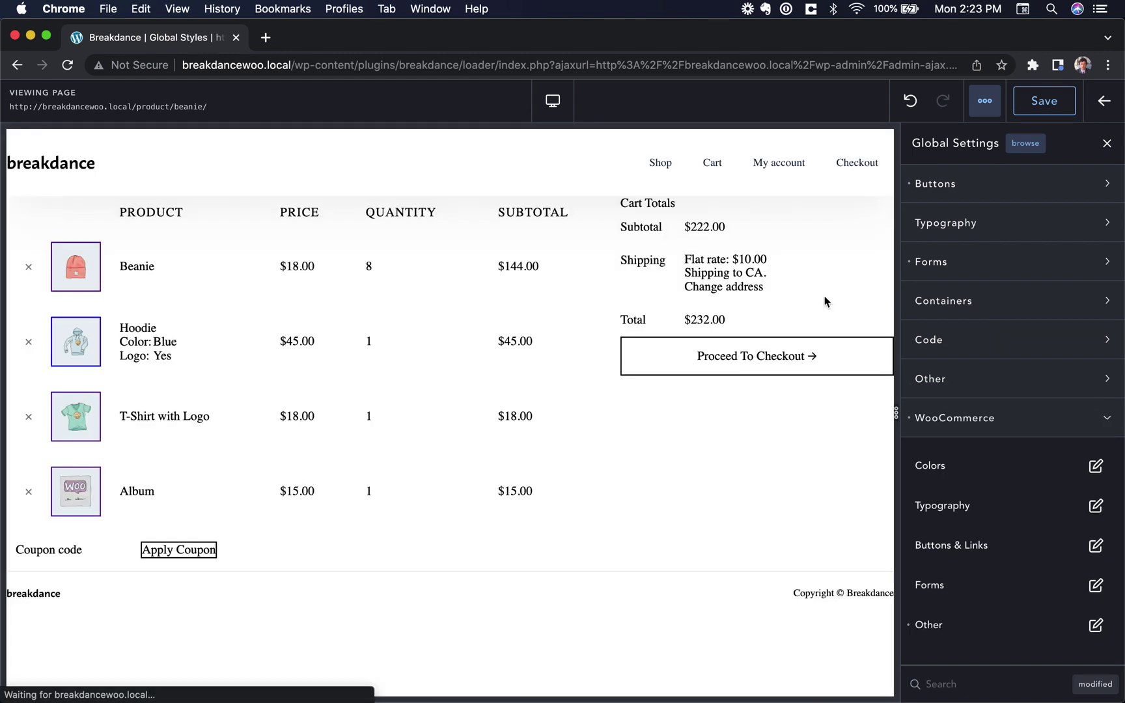
left_click(683, 435)
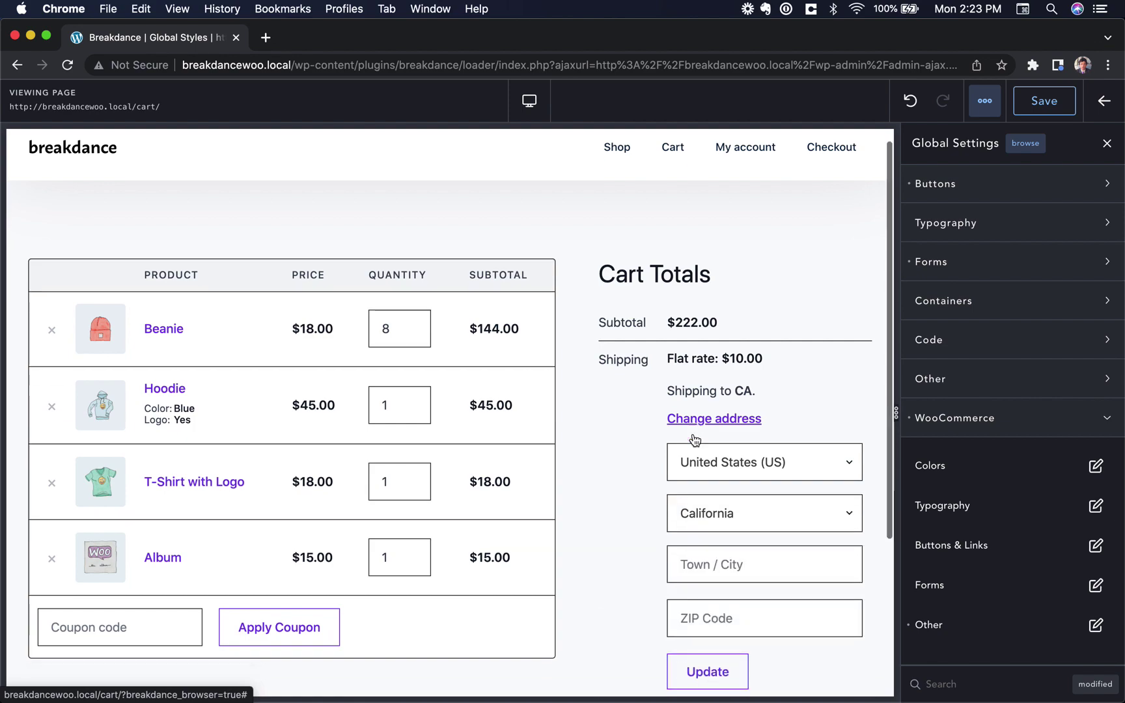
scroll(694, 440, "down", 4)
left_click(688, 553)
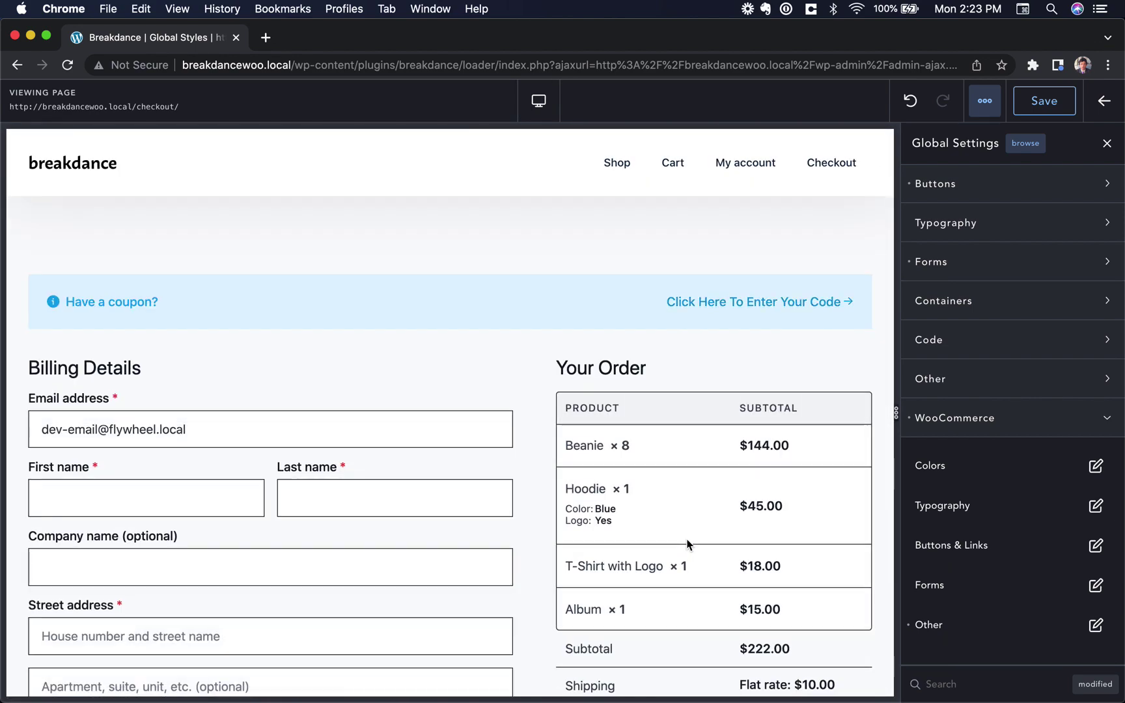
Step: Examine the checkout page's notice, billing fields, order table and payment box
scroll(689, 545, "down", 10)
scroll(687, 544, "up", 10)
scroll(687, 544, "down", 10)
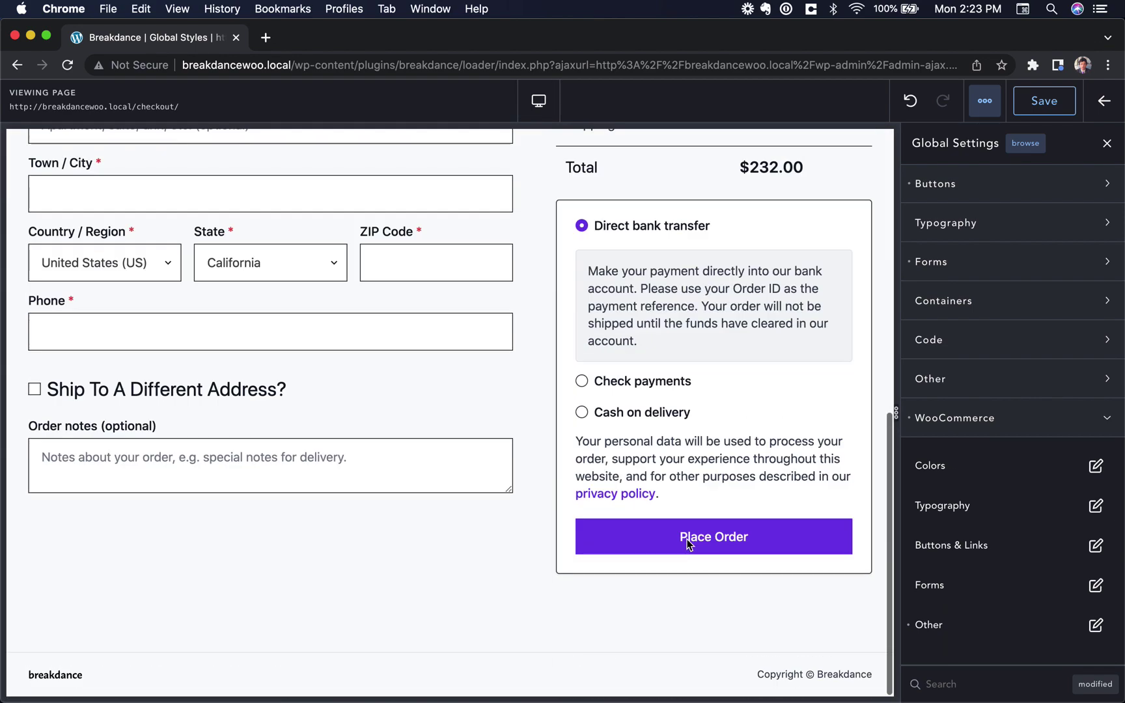
scroll(687, 544, "up", 10)
scroll(689, 544, "down", 10)
scroll(688, 546, "up", 10)
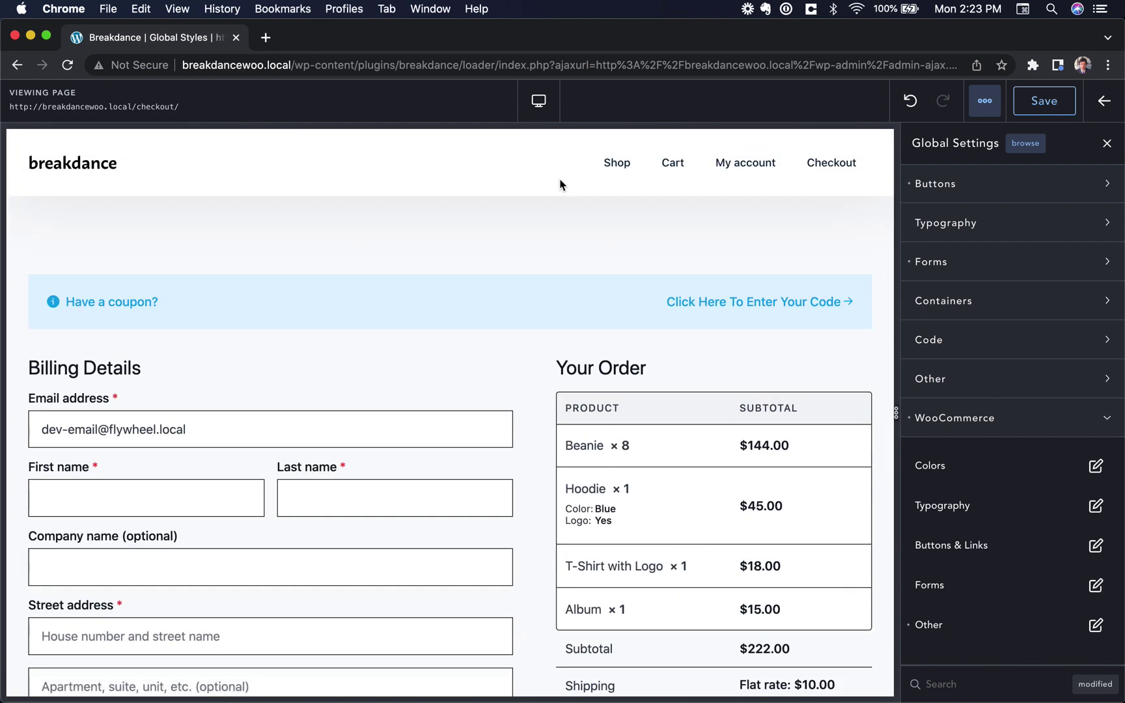
Step: Go through the Orders, Downloads and Addresses sections of My account and open the billing address form
left_click(724, 168)
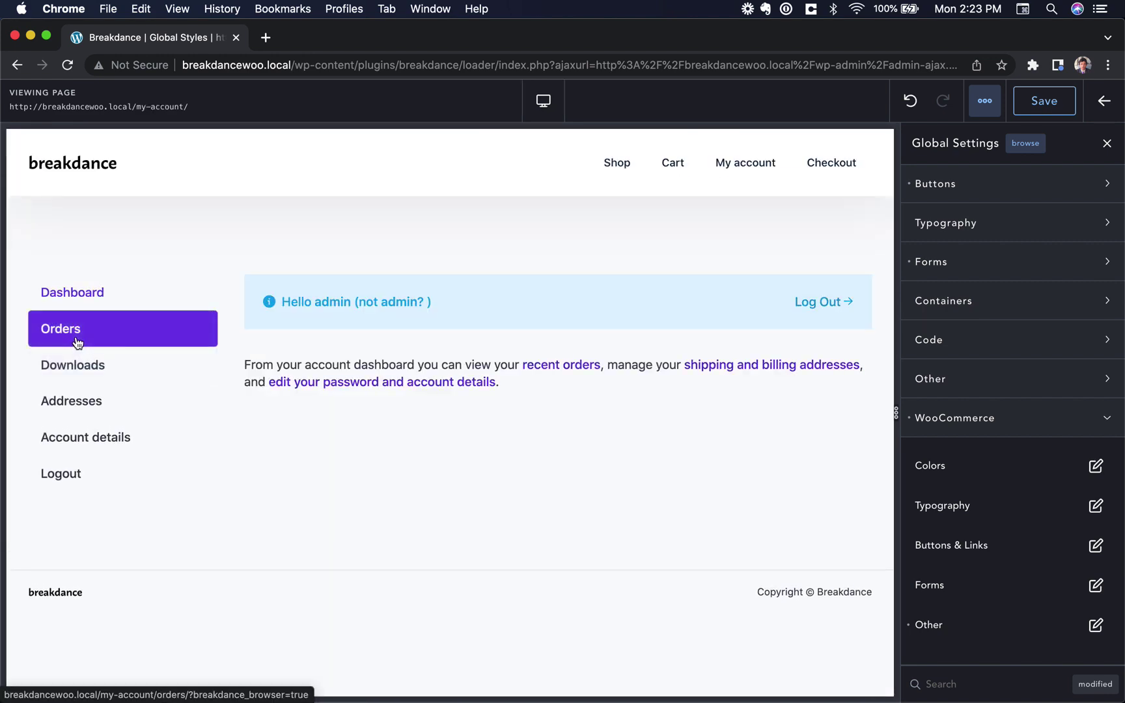
left_click(68, 328)
left_click(84, 366)
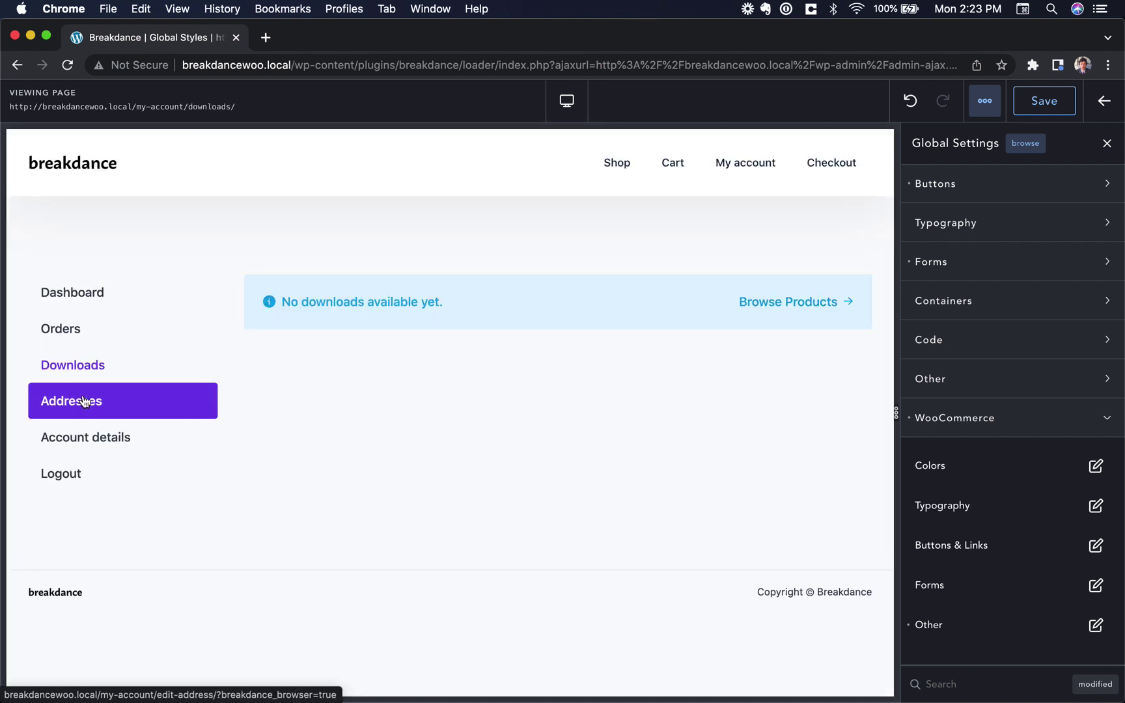
left_click(83, 400)
left_click(487, 399)
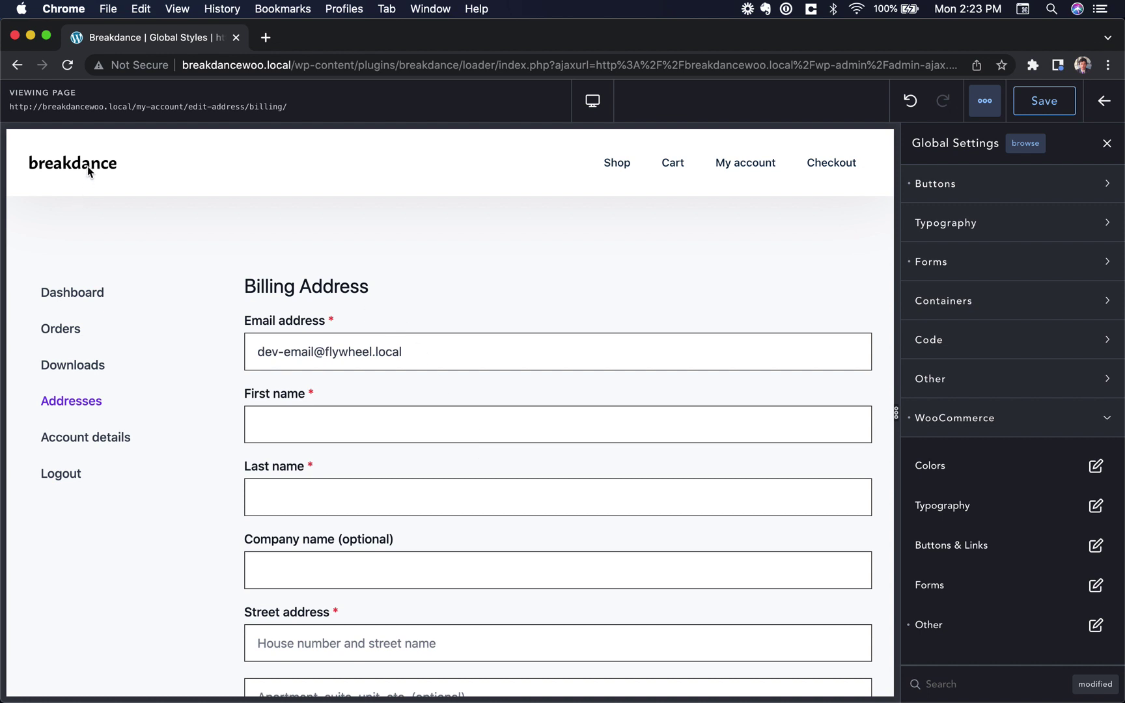
Step: Save the global settings and exit the builder to the live site
left_click(1059, 103)
left_click(1105, 104)
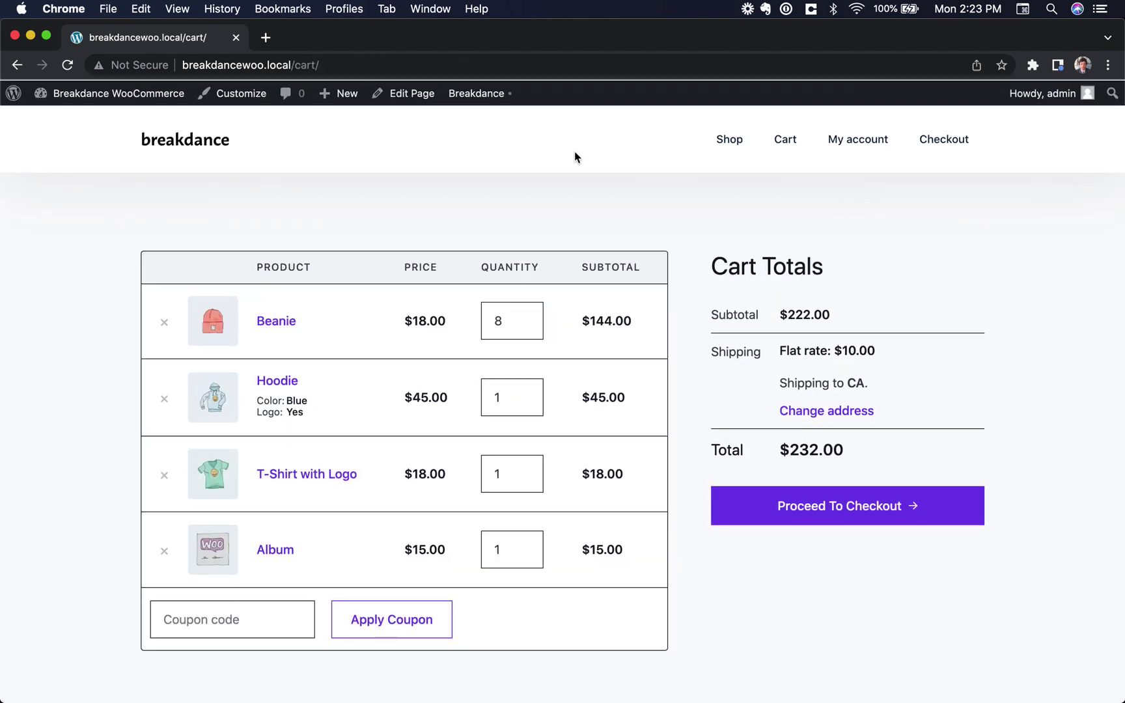
Step: Open the Beanie product from the live Shop page and check its Additional information, Reviews and Description tabs
left_click(723, 143)
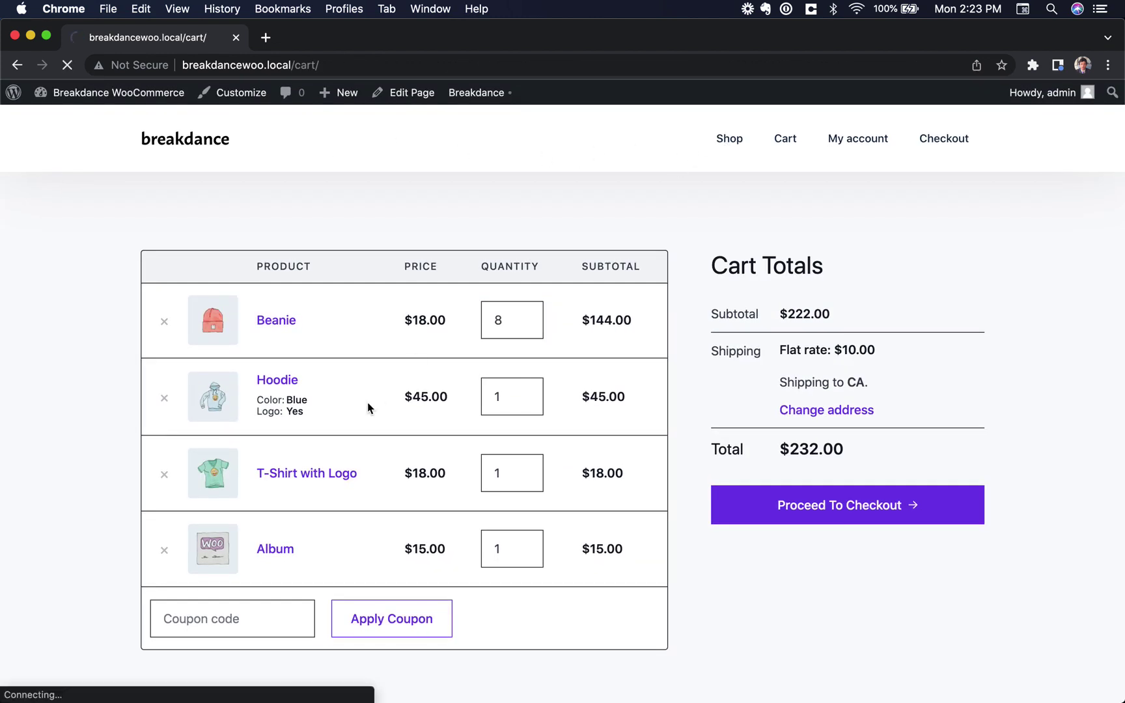
left_click(403, 393)
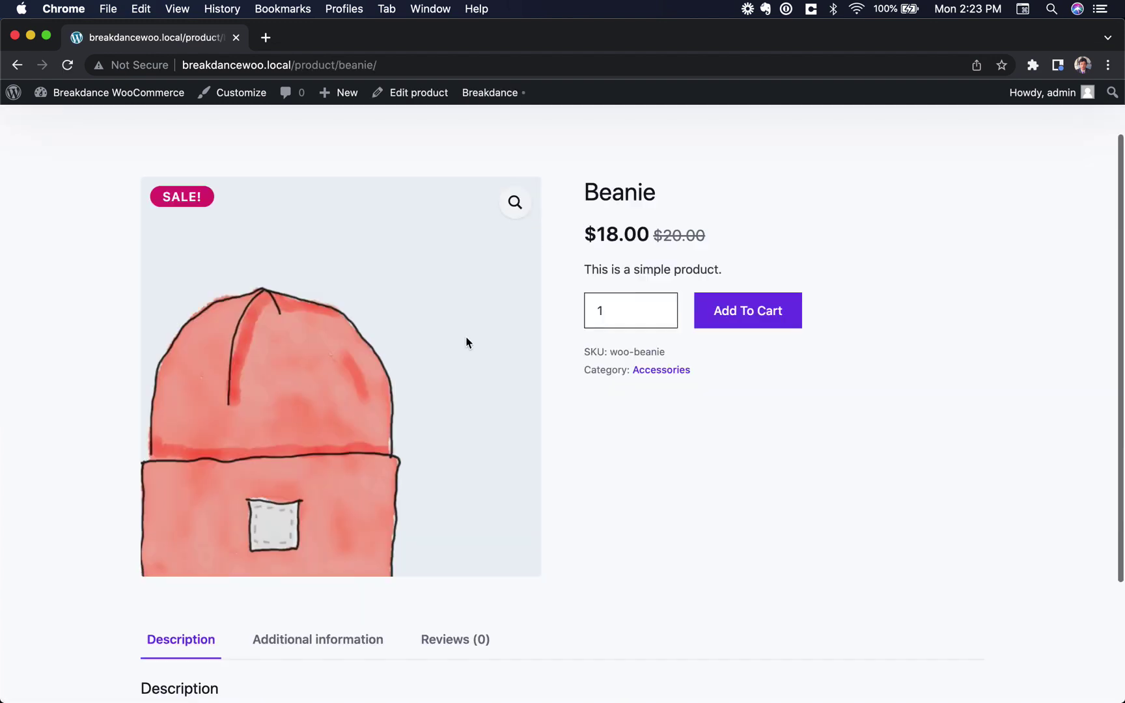
scroll(451, 410, "down", 5)
left_click(364, 475)
left_click(452, 477)
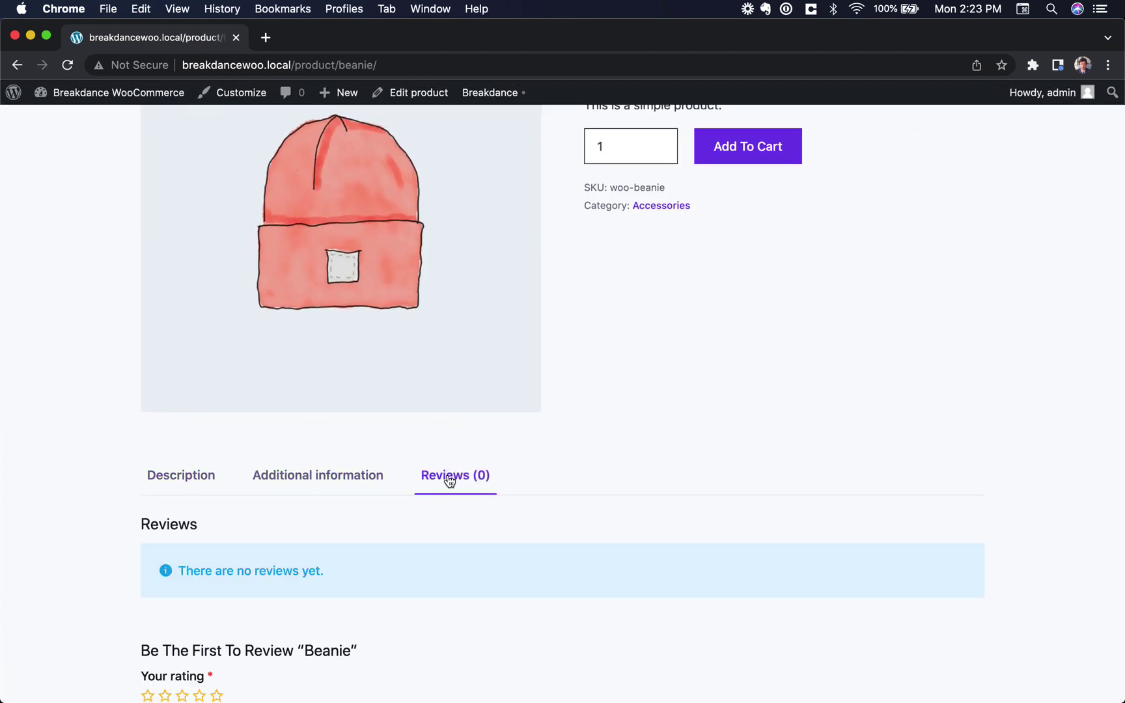
left_click(188, 480)
scroll(186, 391, "up", 5)
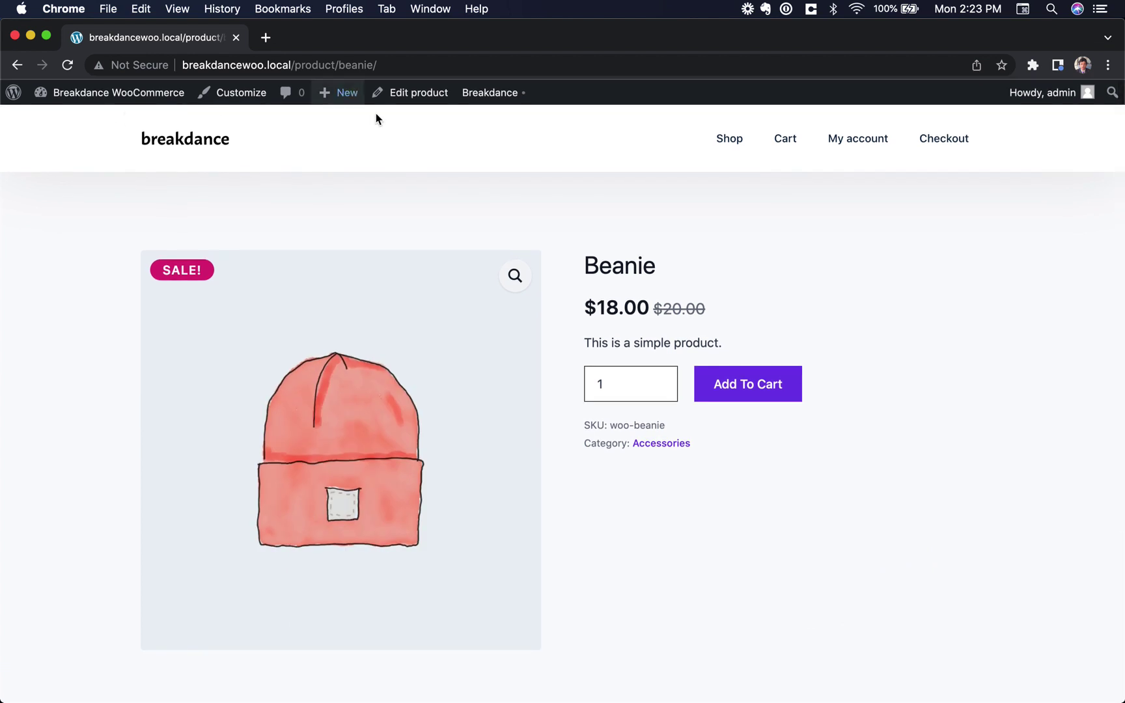
Step: Add a Single Product template in Breakdance's Templates and open it in the builder
left_click(130, 94)
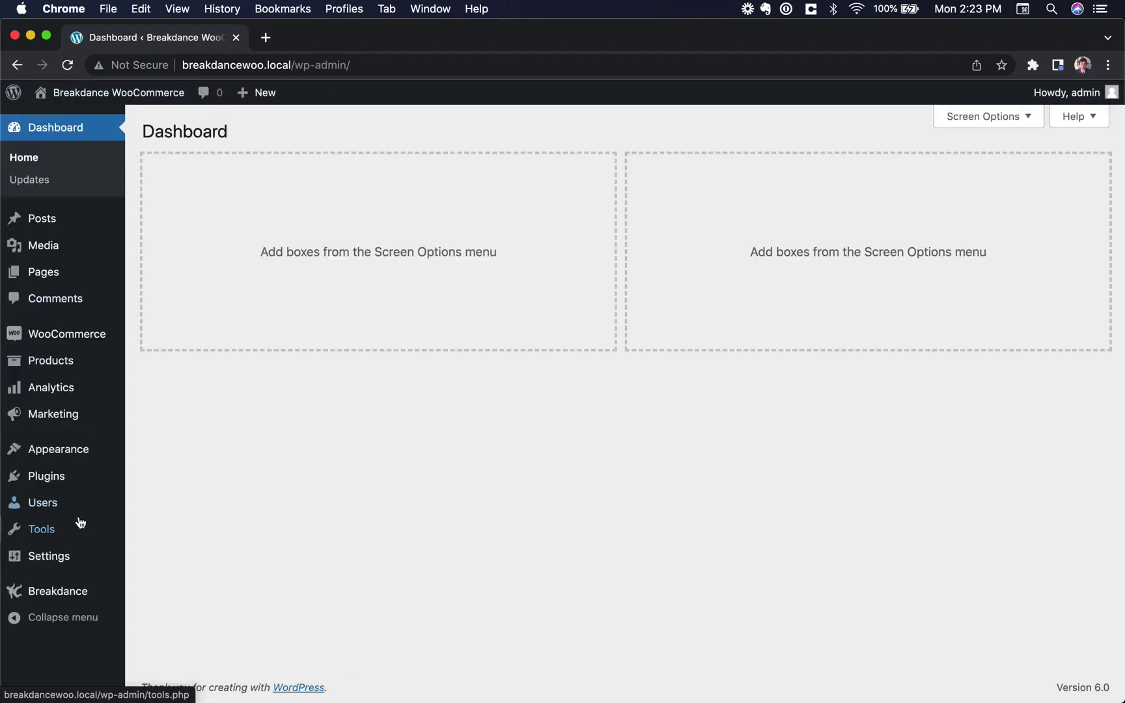
mouse_move(62, 590)
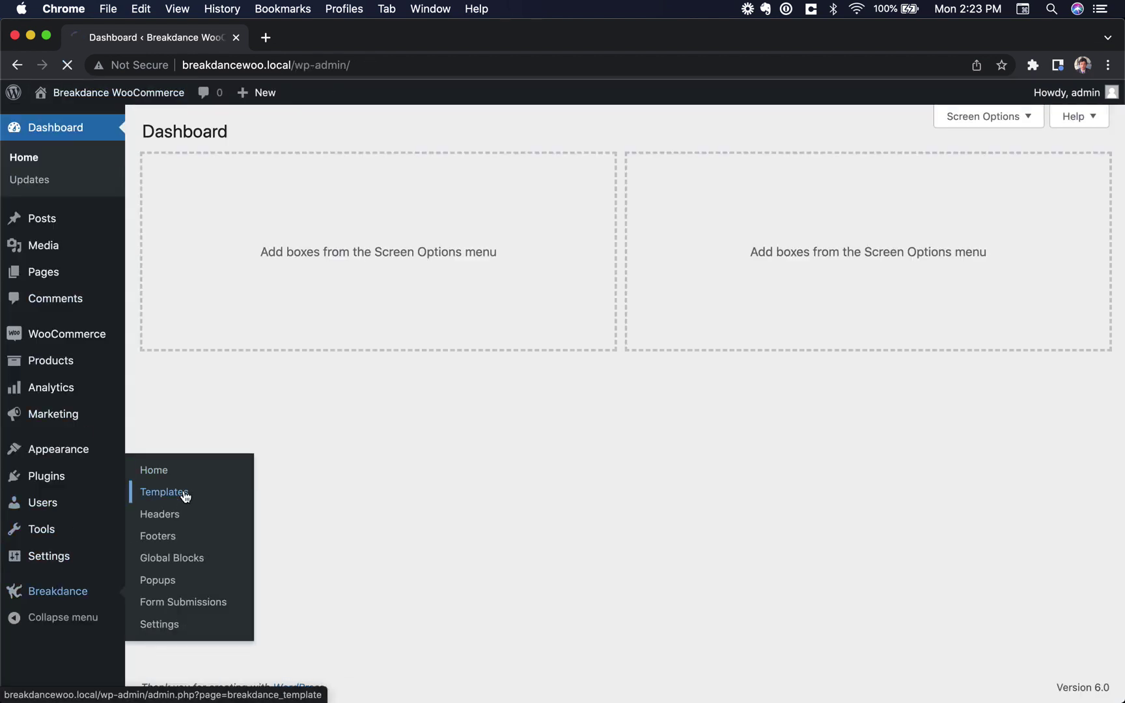
left_click(164, 493)
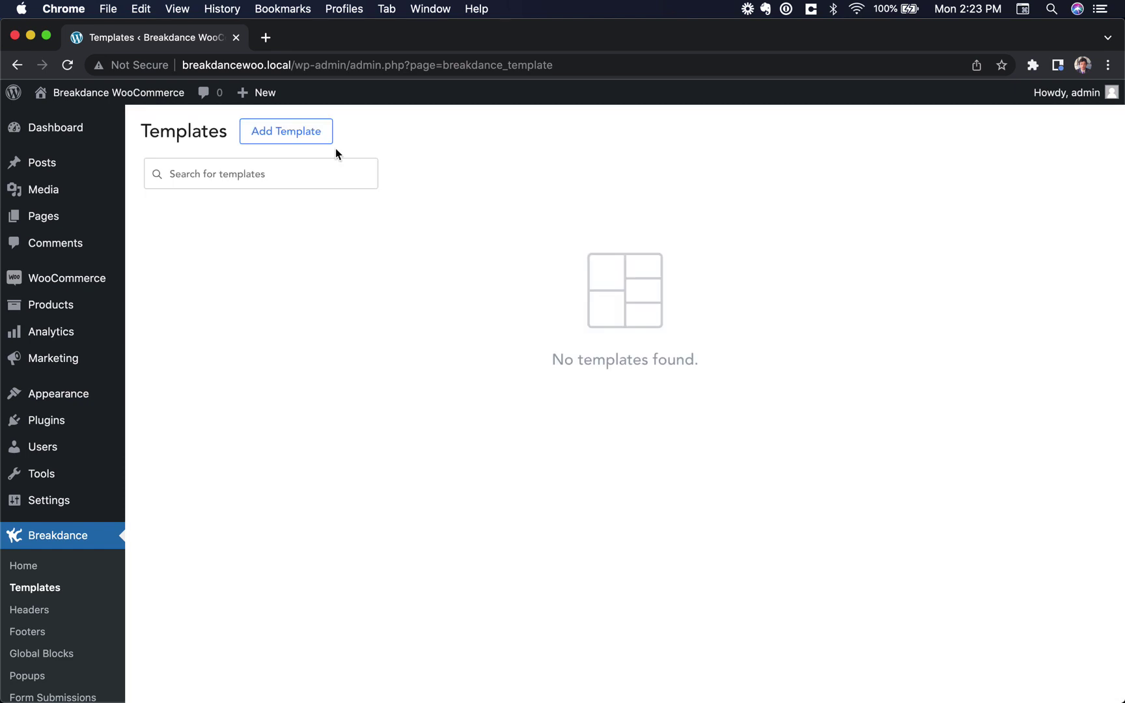
left_click(305, 133)
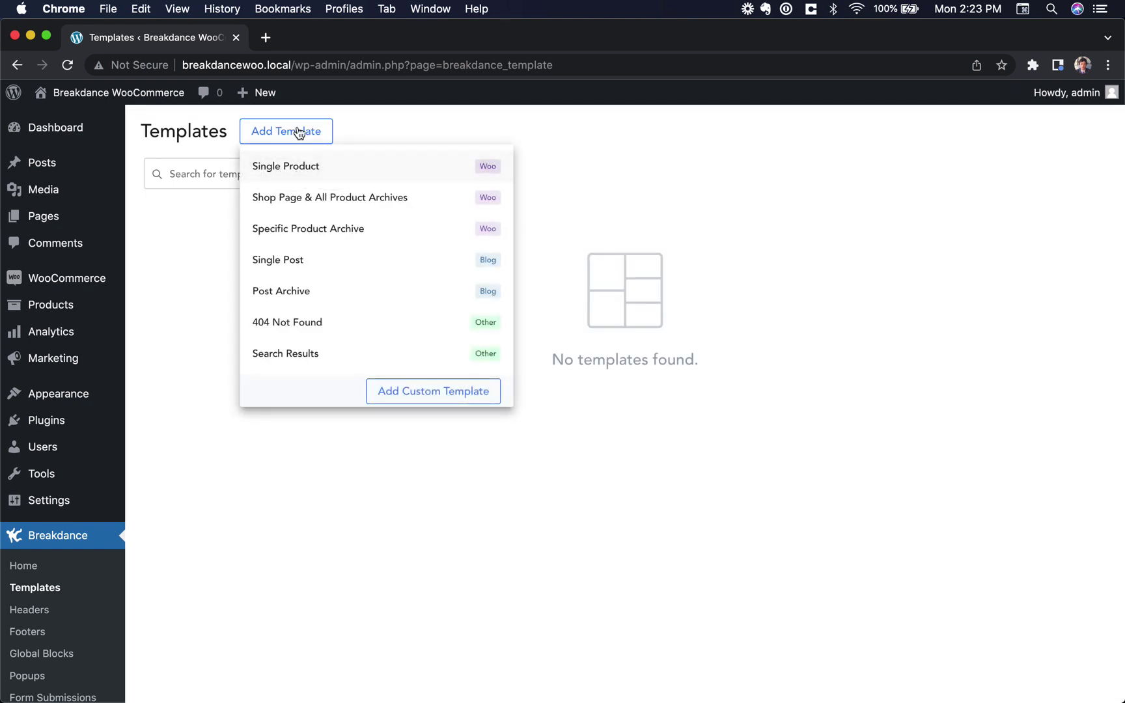
left_click(281, 168)
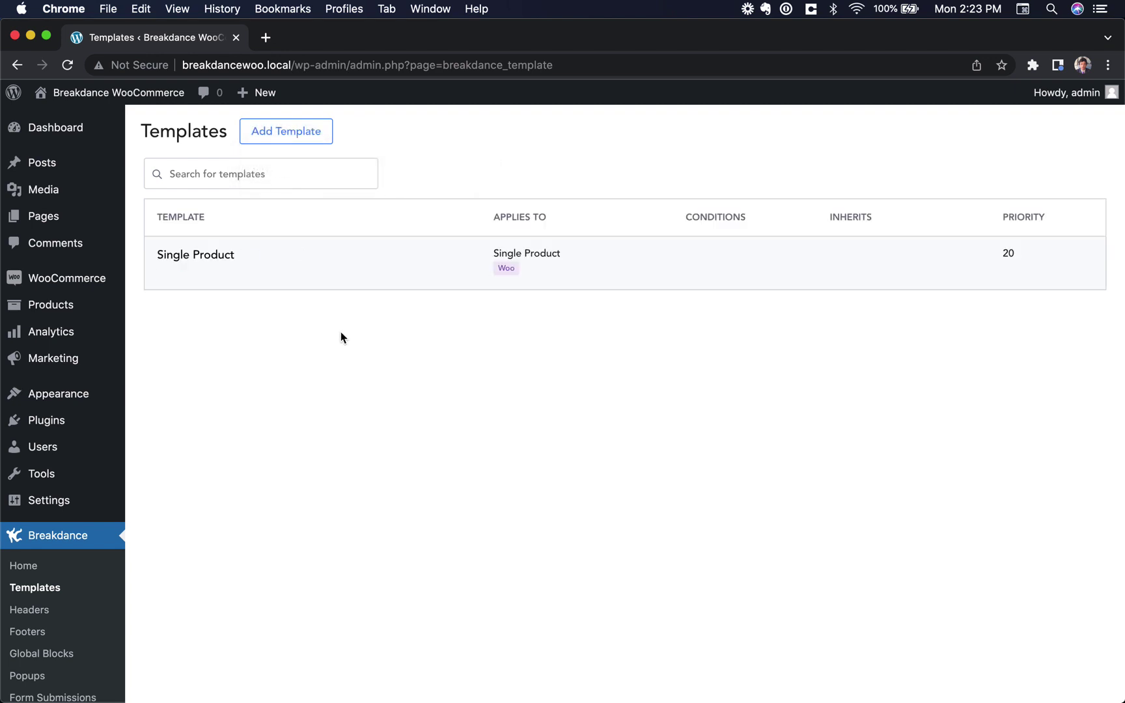
left_click(221, 282)
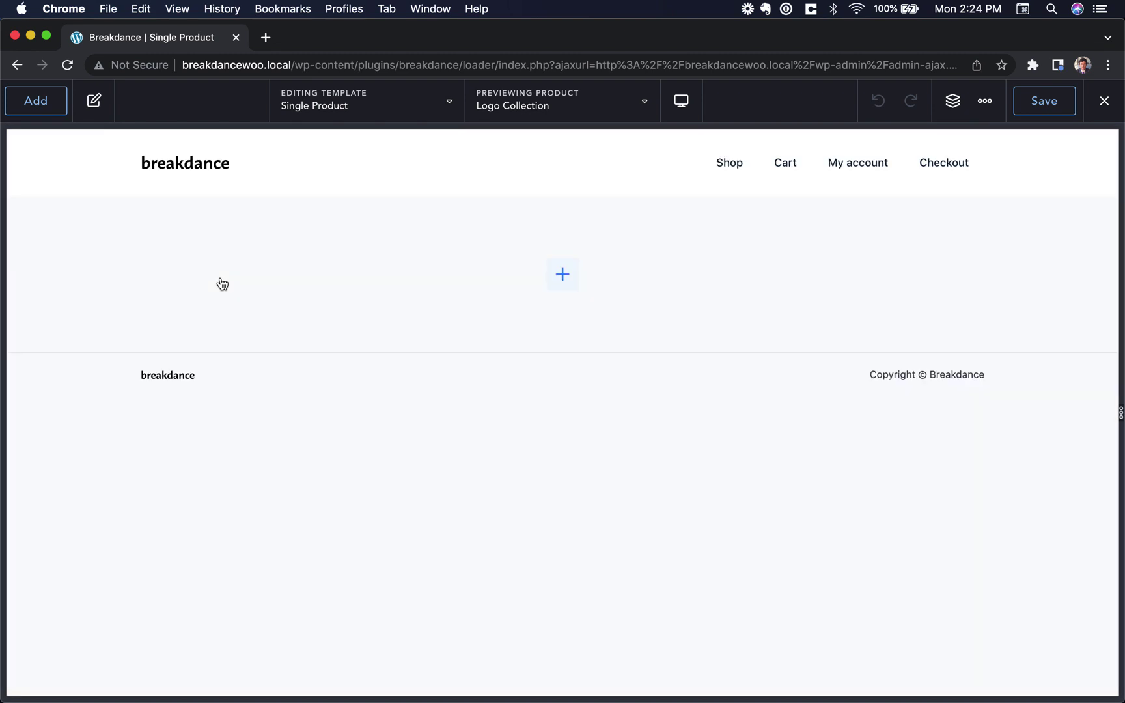
Step: Search the elements for "woo" and add a Product Builder element to the empty Single Product template
left_click(571, 278)
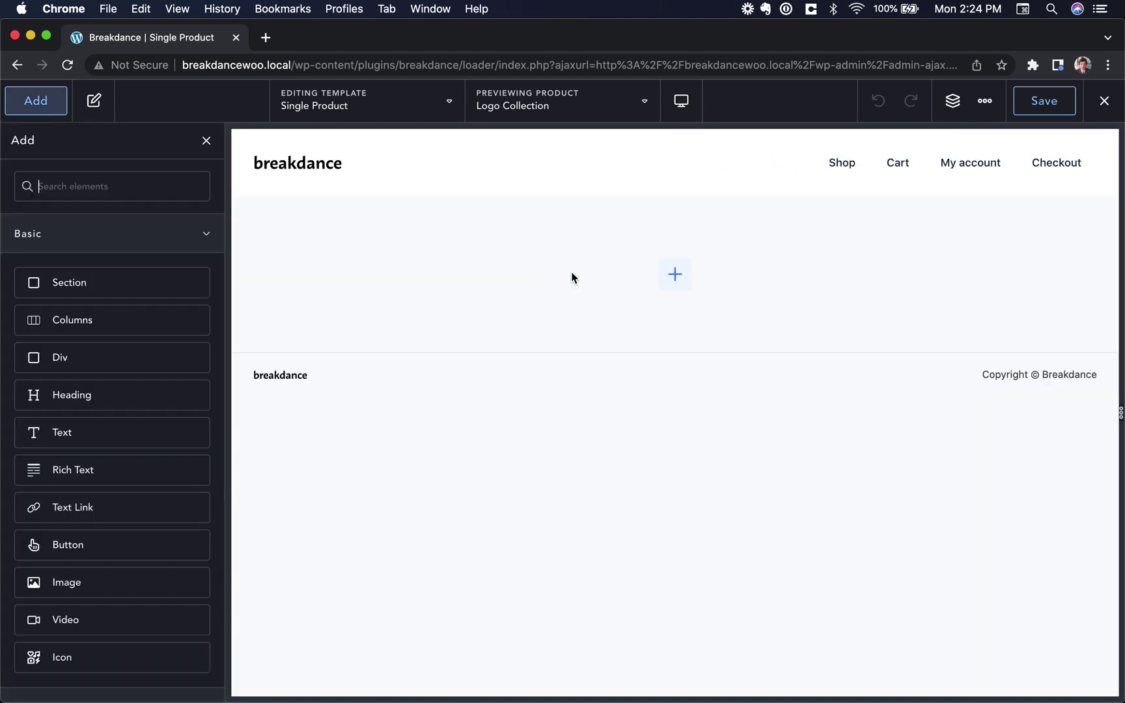
left_click(183, 234)
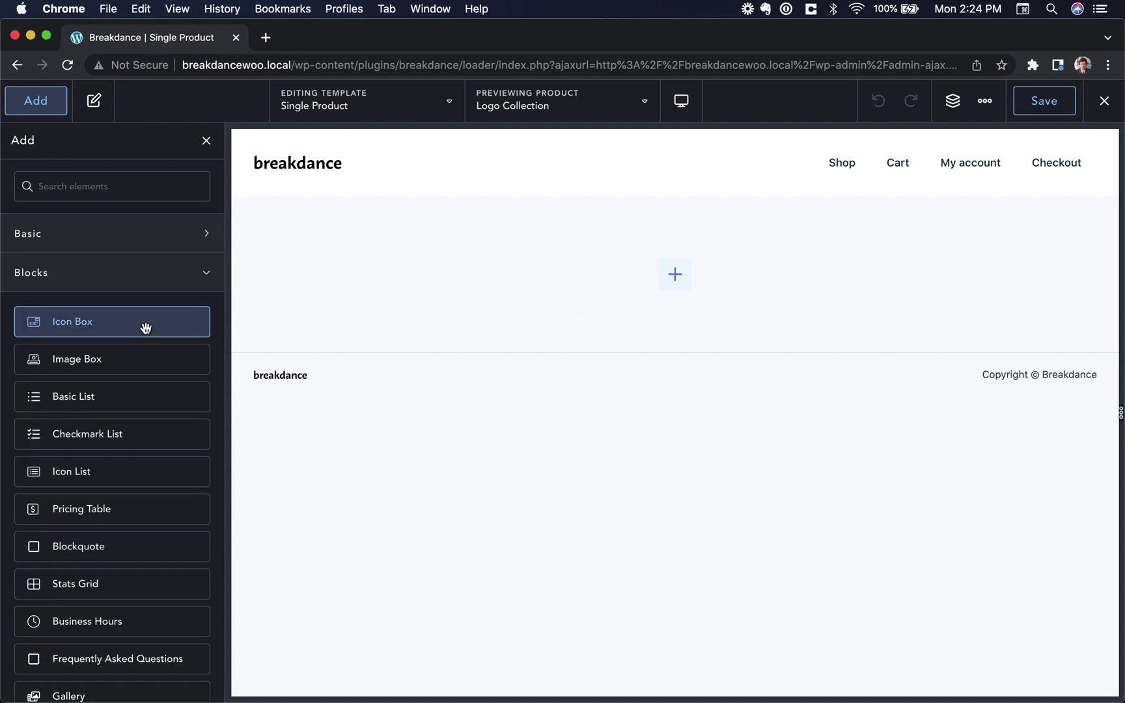
left_click(176, 263)
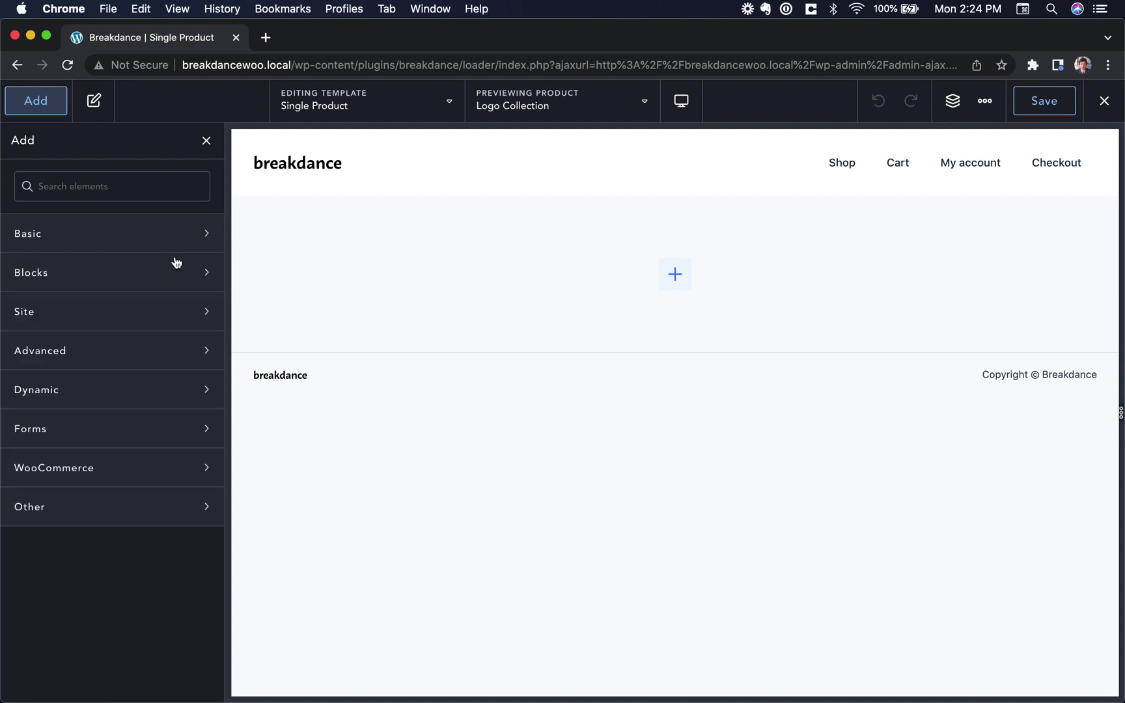
left_click(144, 470)
scroll(143, 470, "down", 5)
scroll(108, 223, "up", 5)
left_click(96, 187)
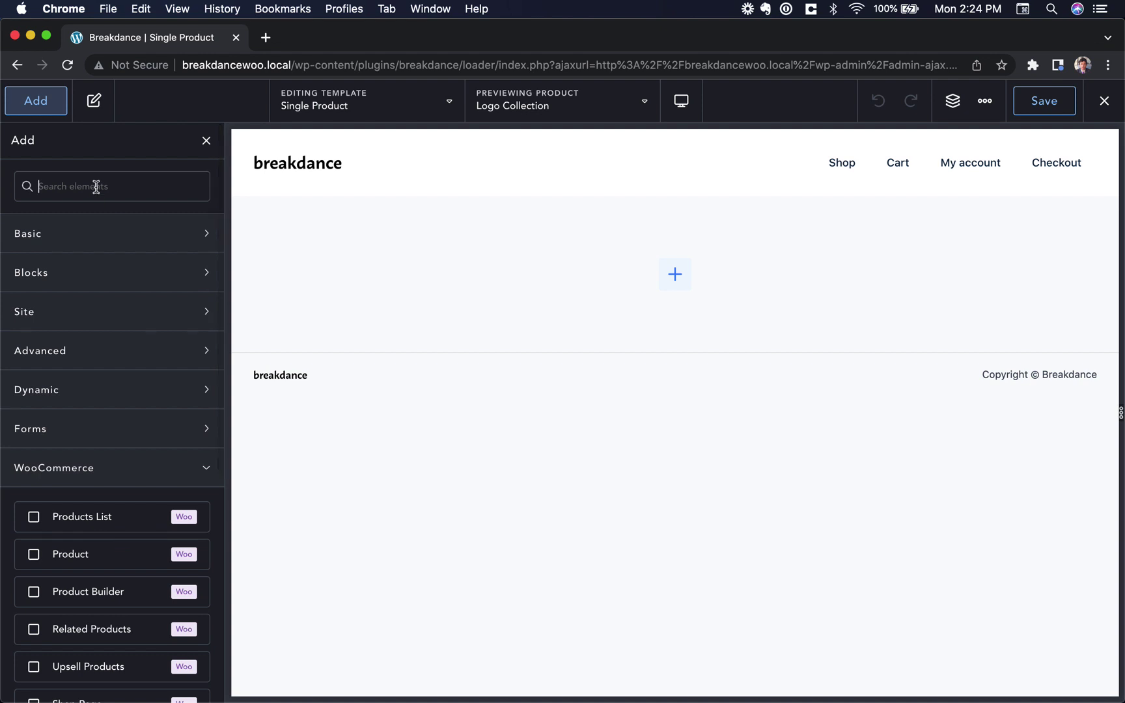
type("woo")
scroll(96, 384, "down", 2)
scroll(145, 228, "up", 2)
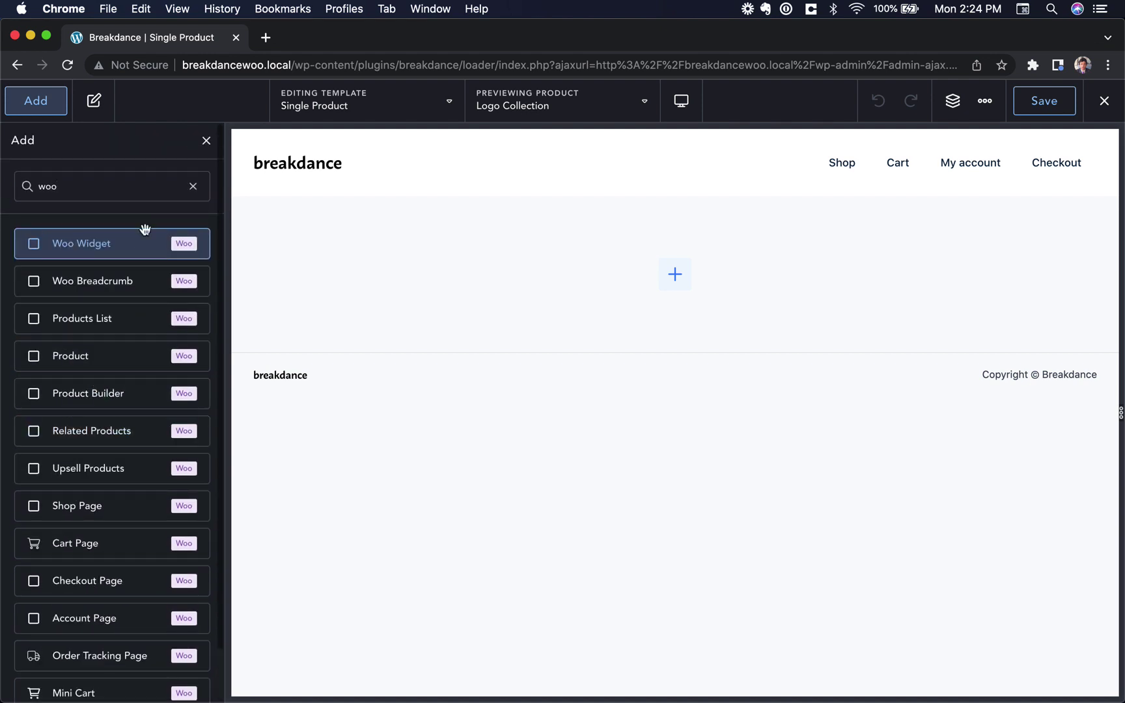
left_click(100, 392)
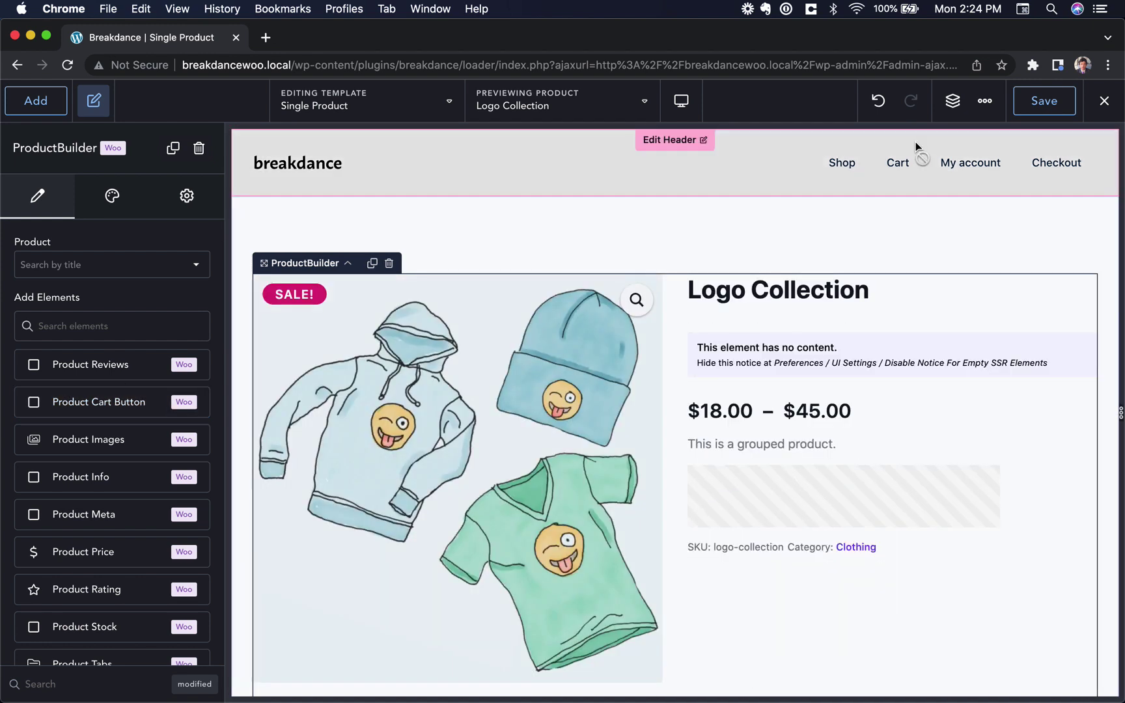
Step: Show the template's structure and inspect the Columns, Product Images, Product Rating, Product Title and Product Price elements
left_click(953, 100)
left_click(995, 246)
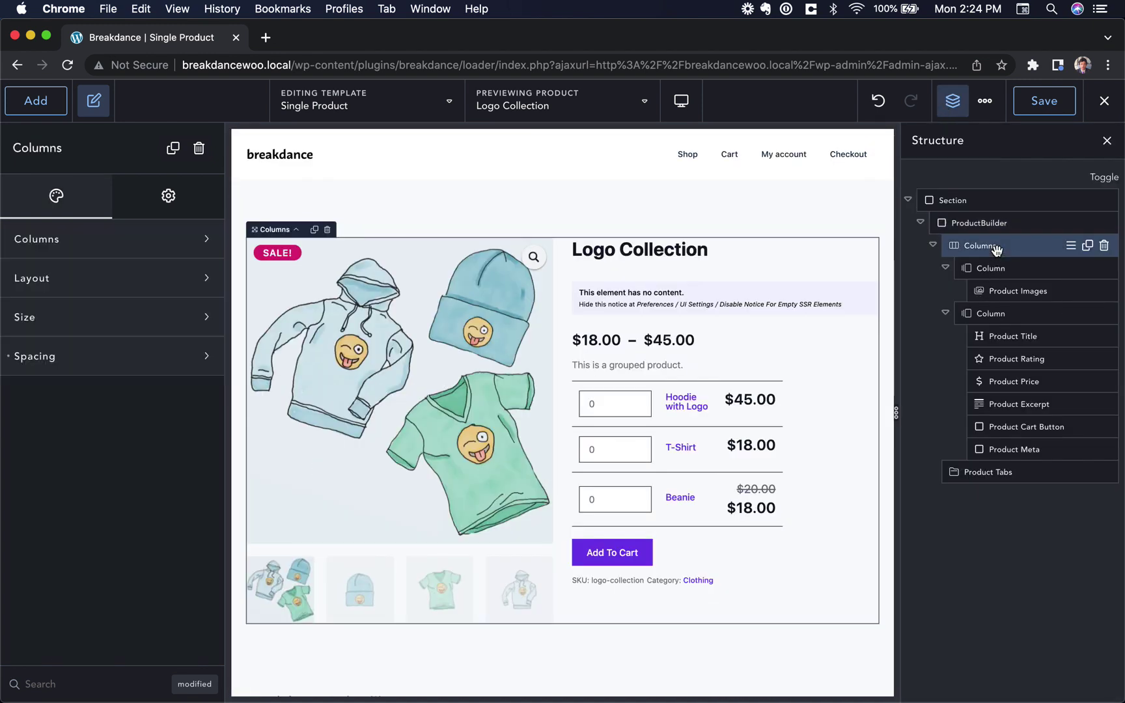
left_click(1003, 291)
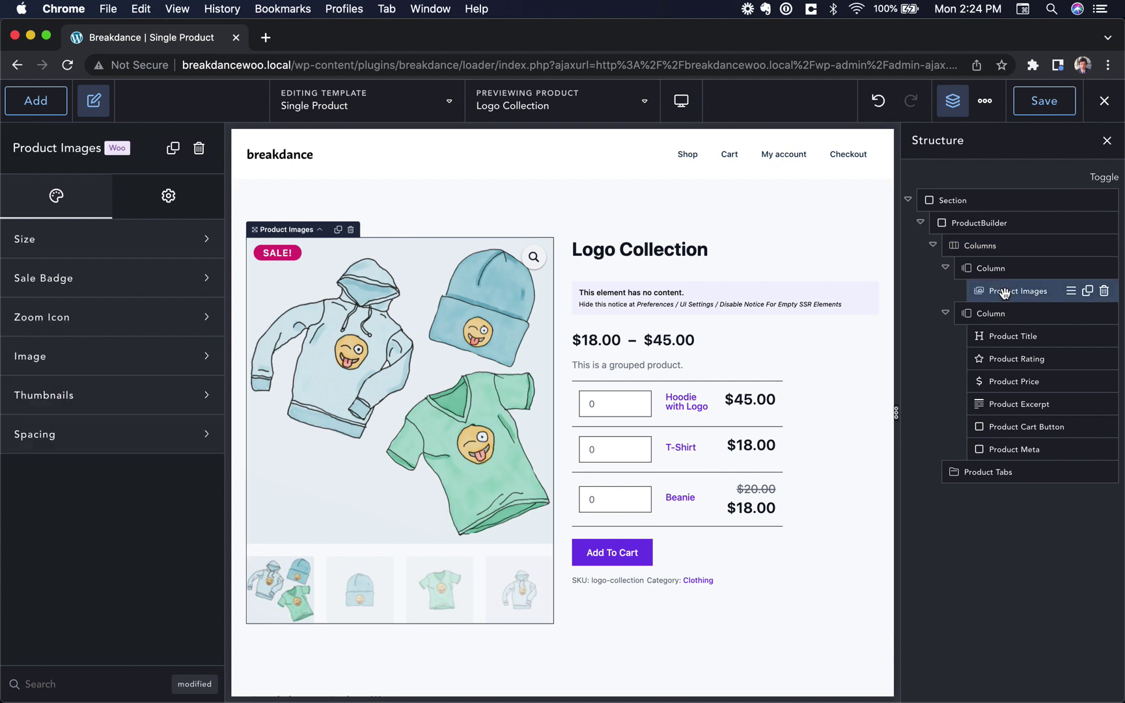
left_click(1006, 359)
left_click(1013, 336)
left_click(1006, 381)
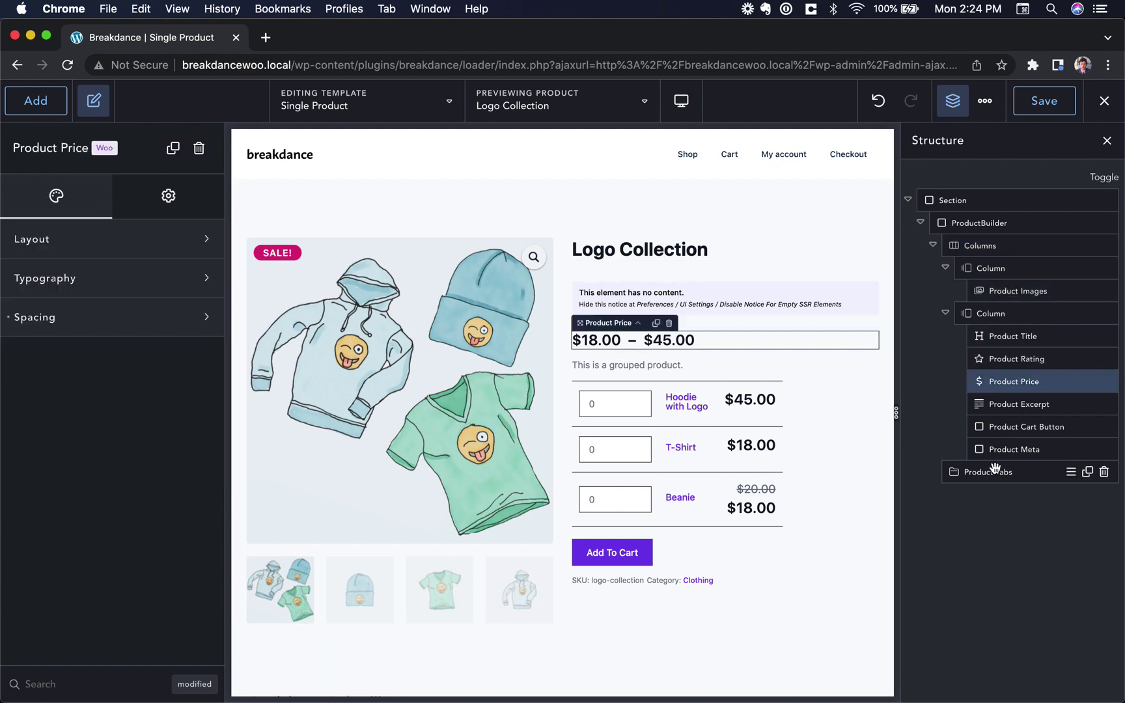
Step: Select the Product Tabs element and preview its Reviews tab in the template
left_click(995, 467)
scroll(781, 530, "down", 3)
left_click(357, 526)
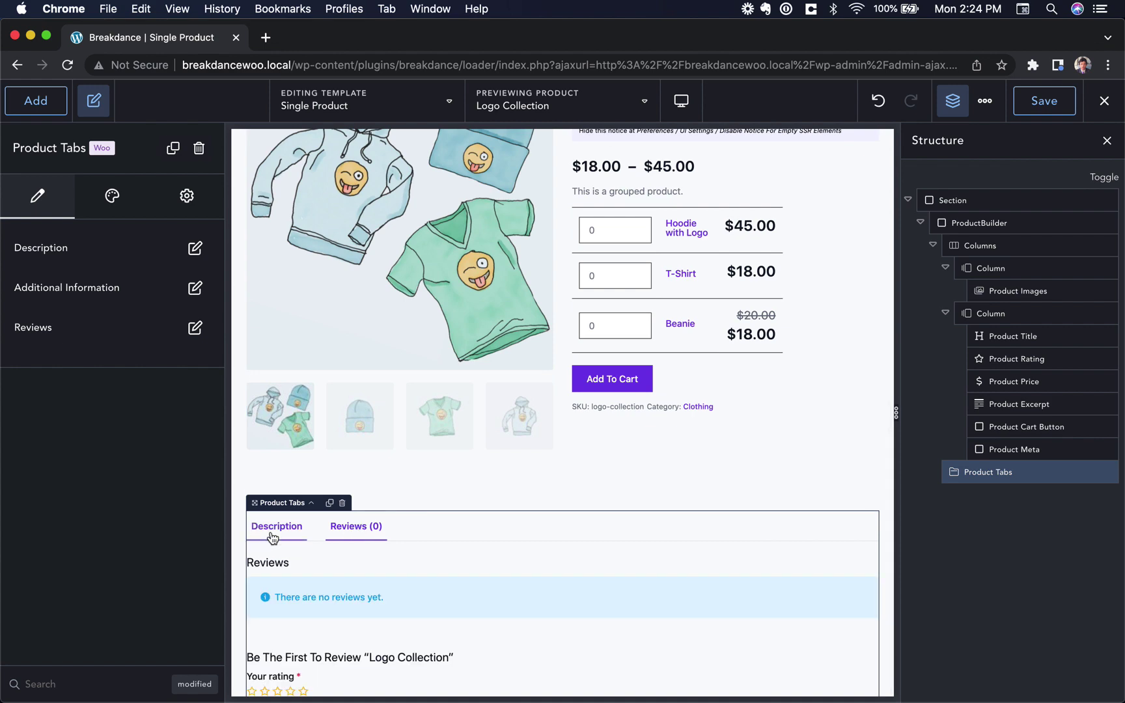
Step: Preview the Product Tabs' Description and Reviews tabs, then inspect the Product Cart Button and Product Excerpt elements
left_click(273, 538)
left_click(339, 534)
scroll(683, 299, "up", 3)
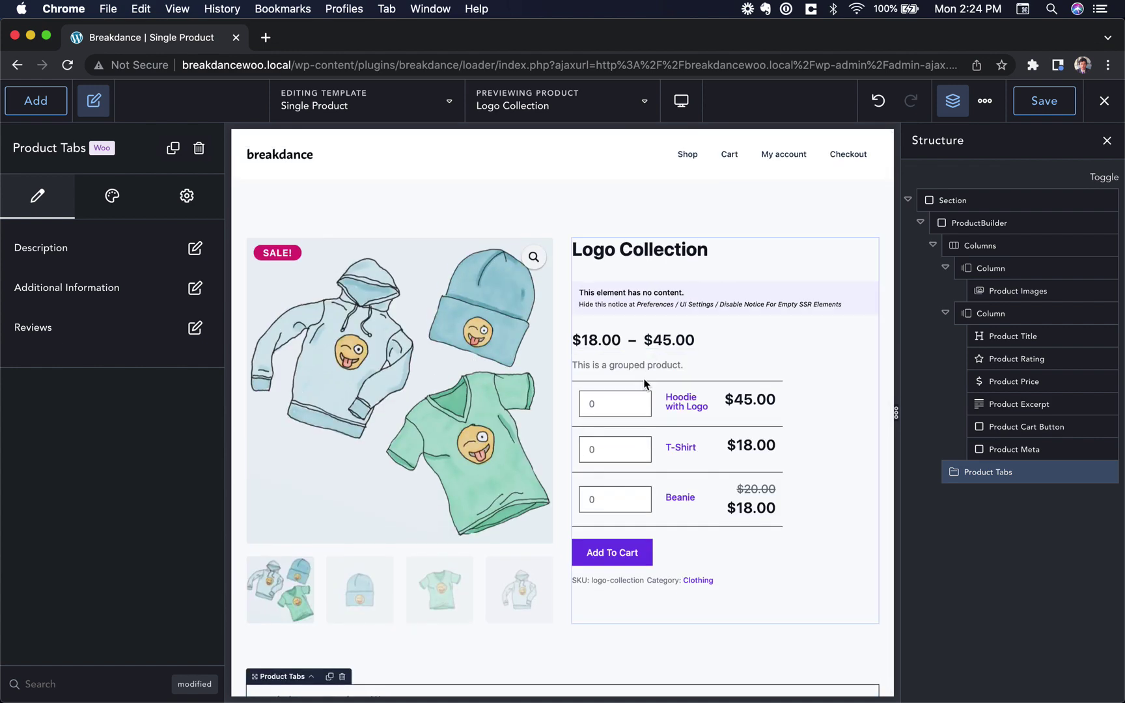
left_click(702, 549)
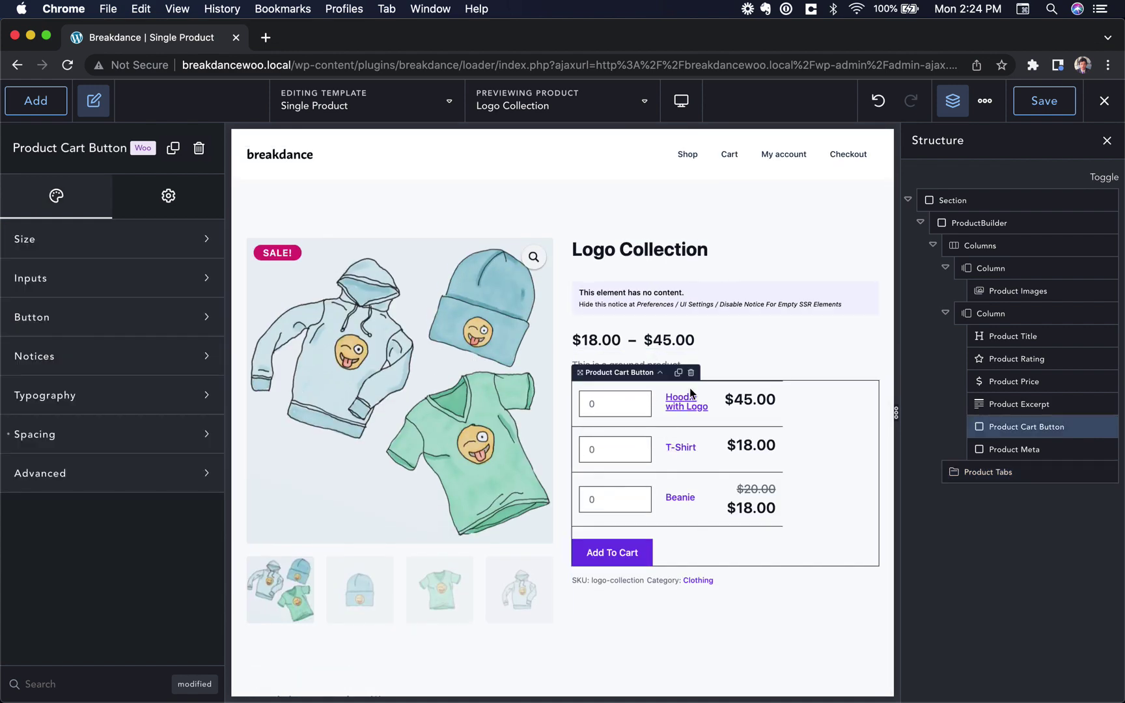
left_click(733, 365)
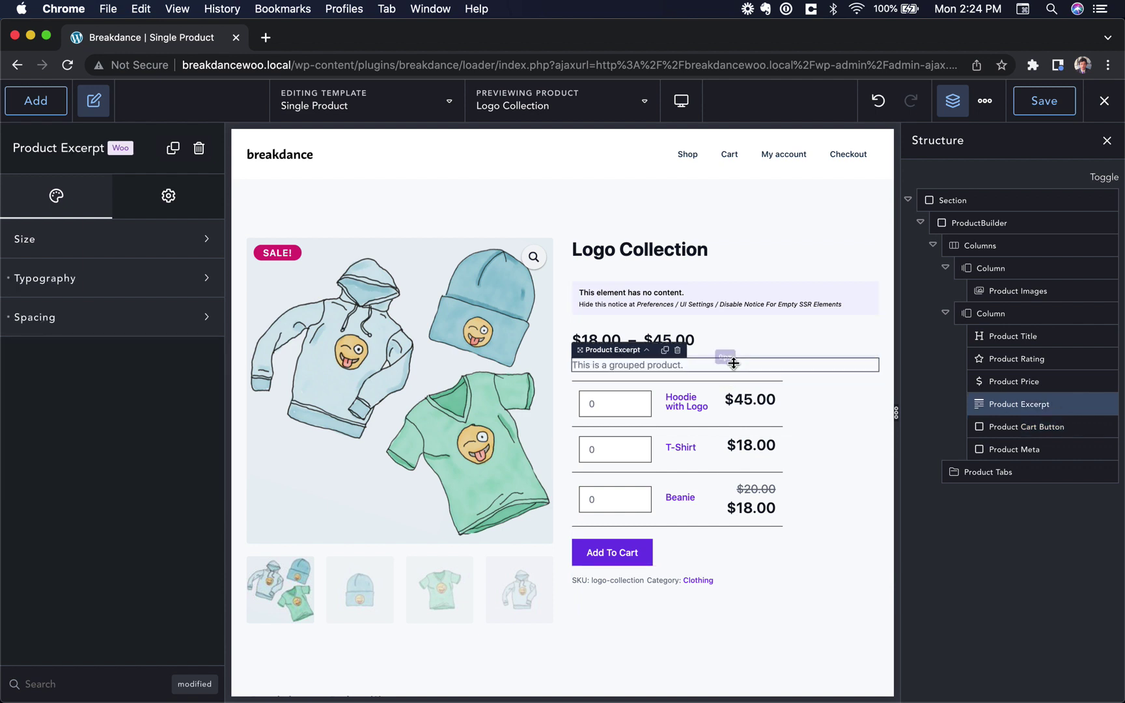
left_click(725, 519)
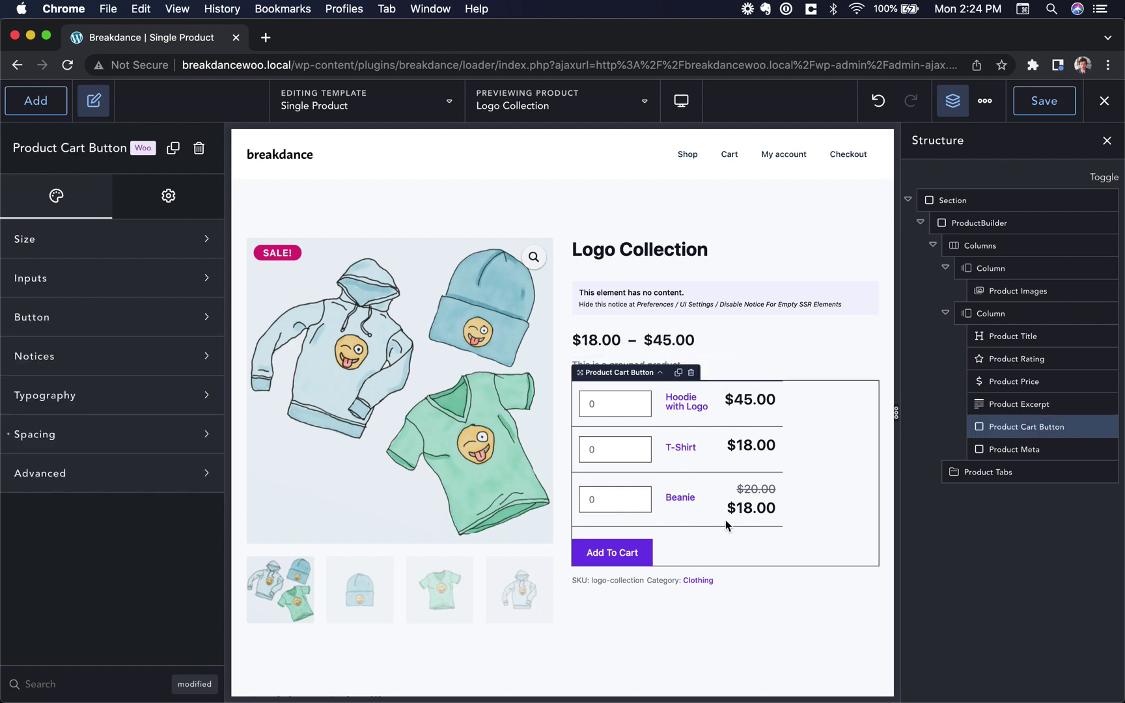
Step: Search the elements for "text", add a Text element, and place it between the product excerpt and the cart button
left_click(37, 102)
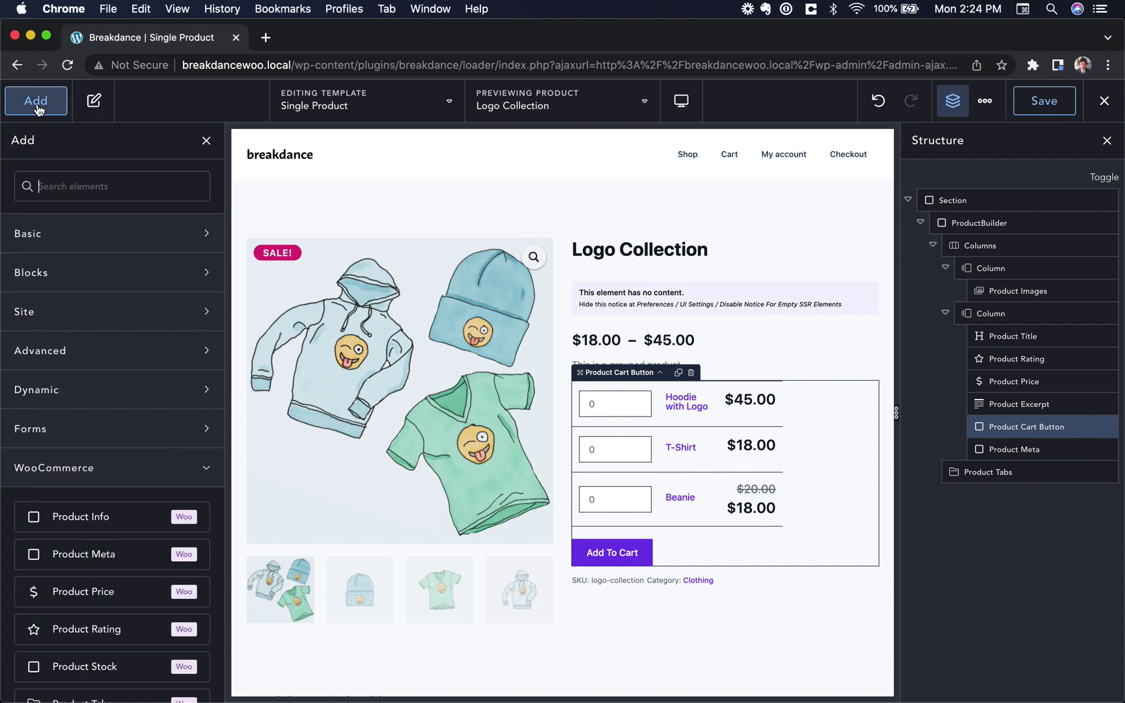
type("text")
left_click(52, 241)
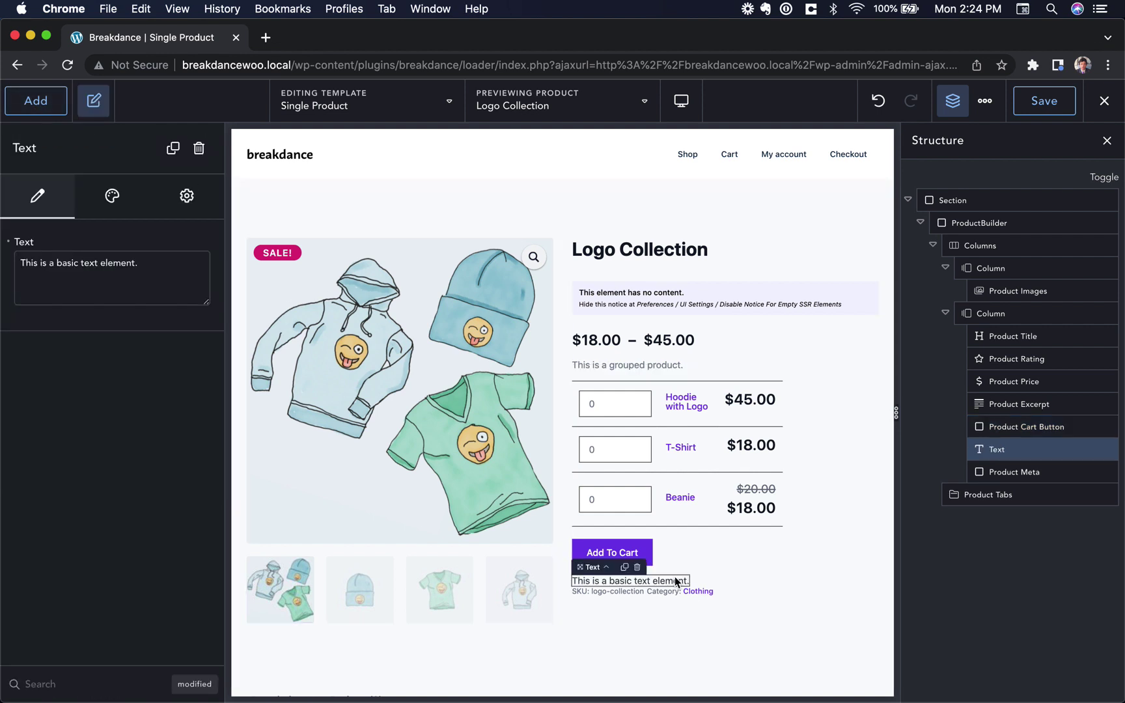
left_click_drag(673, 586, 672, 387)
Step: Replace the new Text element's placeholder with "LIMITED TIME BLACK FRIDAY FREE SHIPPING"
triple_click(671, 385)
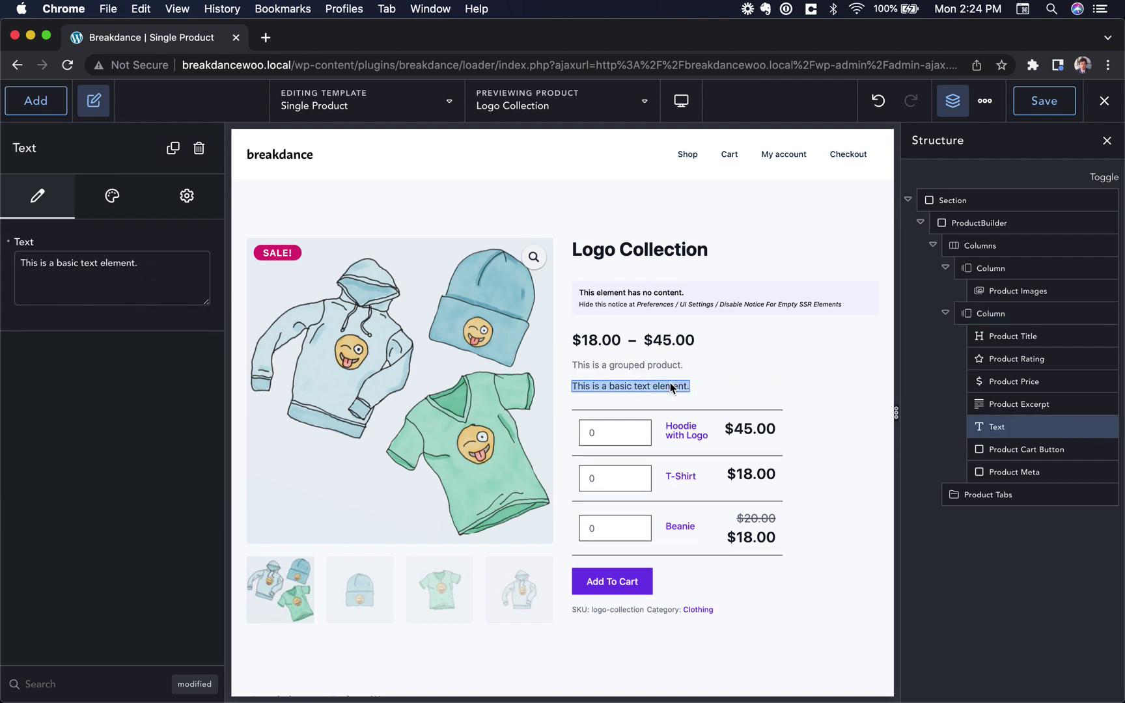
type("LIMITED TIME BLAC")
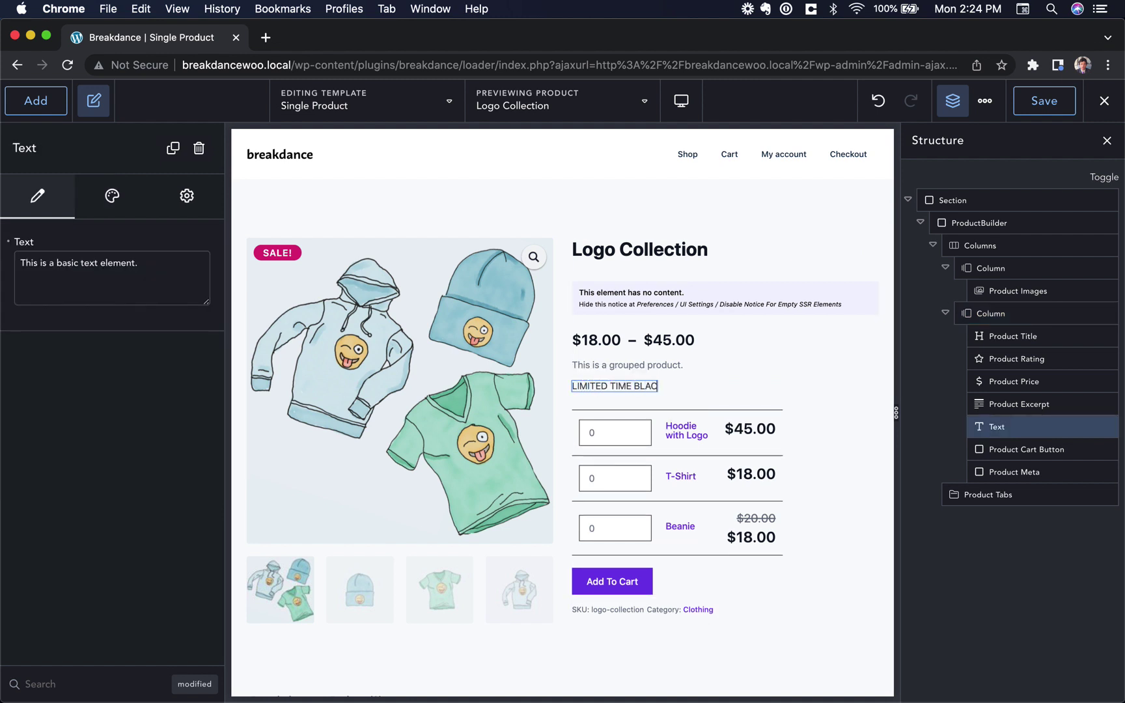
type("K FRIDAY FREE SHIPPING")
left_click(743, 377)
Step: Set the free-shipping text's font size to 20 px and its letter spacing to 2 px
left_click(599, 386)
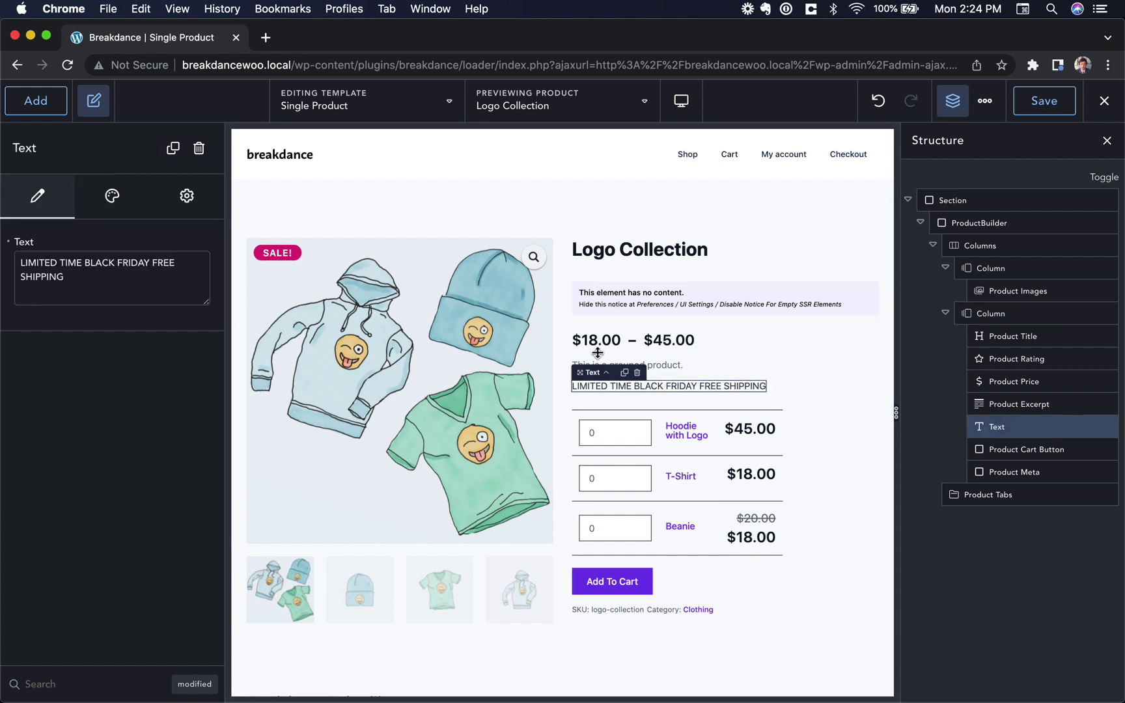
left_click(110, 198)
left_click(116, 279)
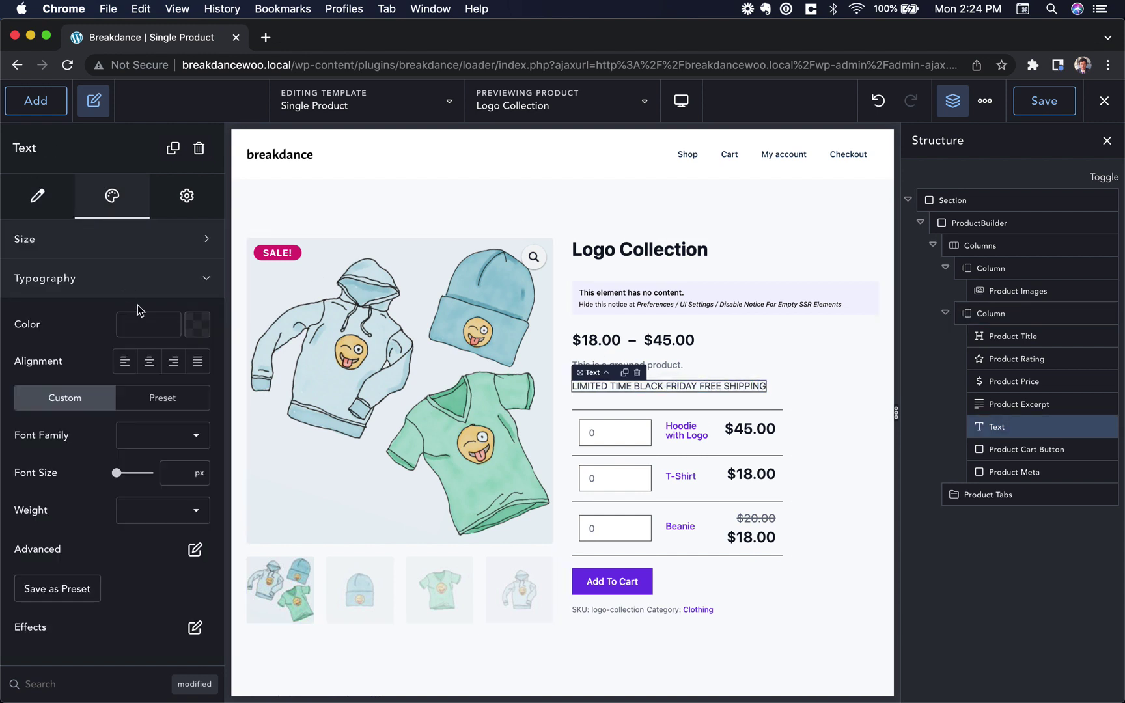
type("20")
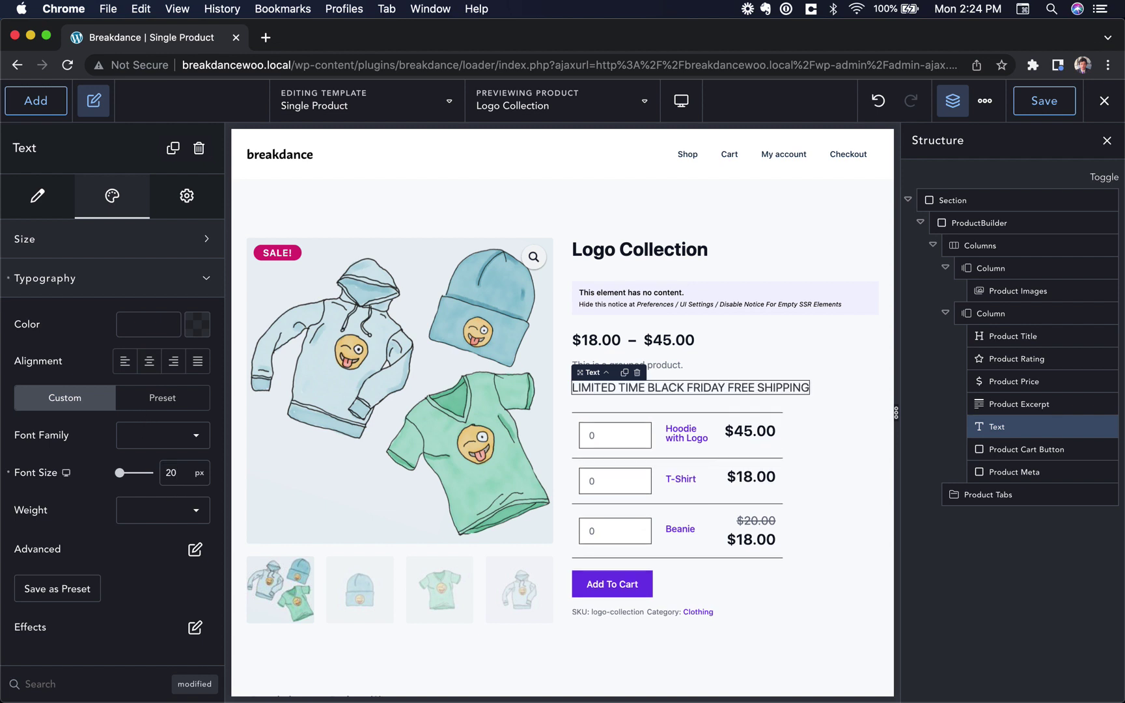
left_click(194, 549)
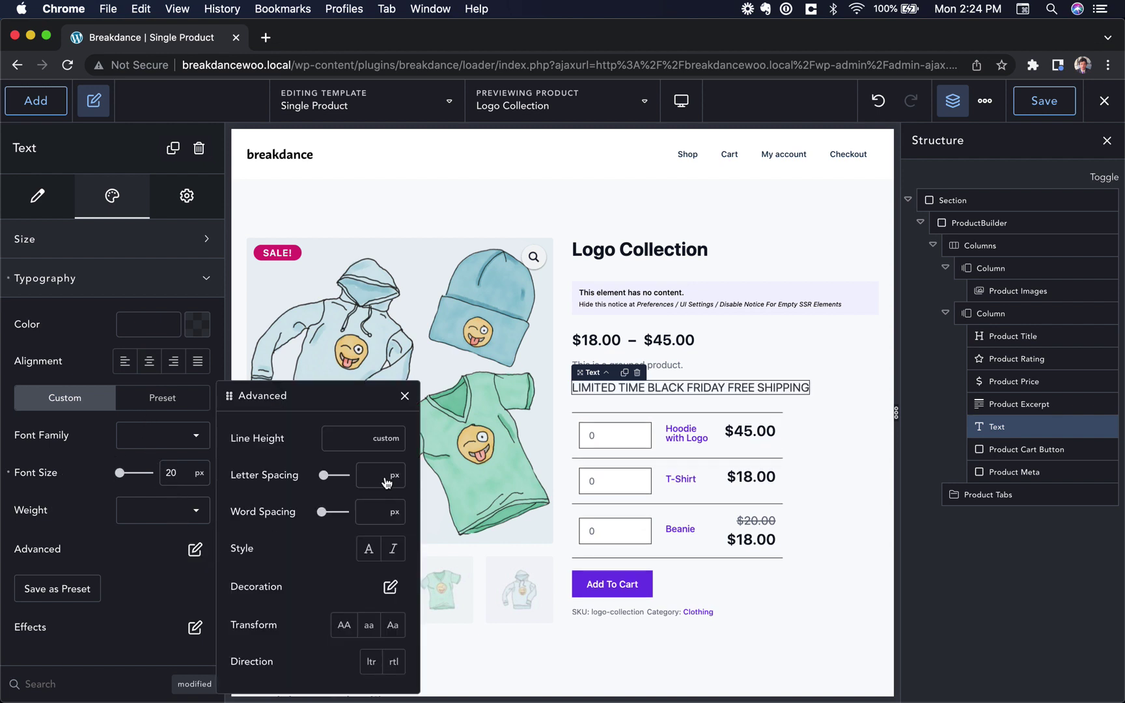
type("2")
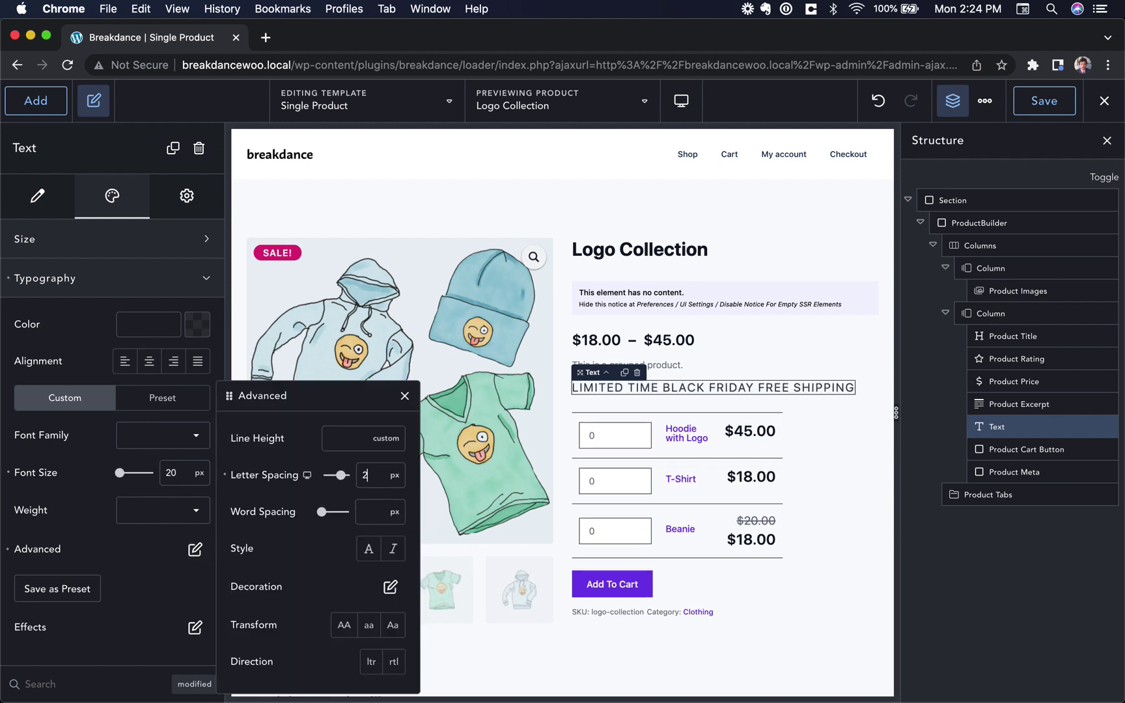
left_click(404, 395)
Step: Color the free-shipping text red, #BD2828
left_click(198, 324)
left_click(178, 400)
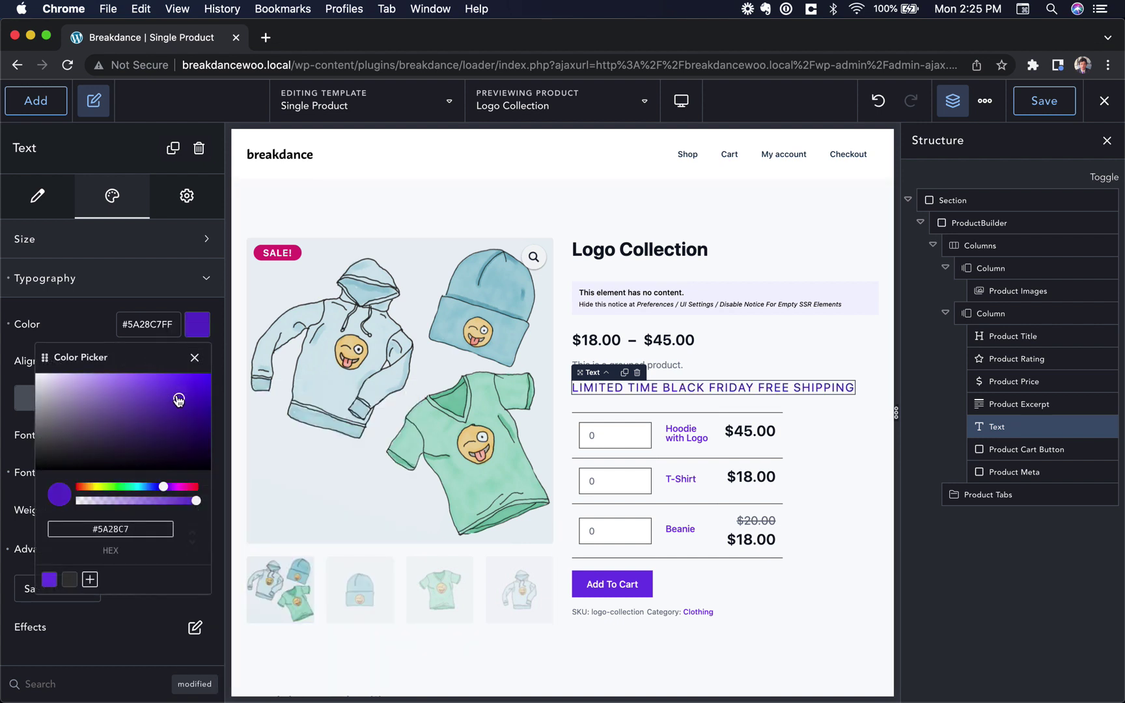
left_click(81, 488)
mouse_move(172, 412)
left_mouse_down()
mouse_move(150, 381)
mouse_move(172, 414)
mouse_move(175, 403)
left_mouse_up()
left_click(194, 358)
Step: Increase the gap between the product excerpt and the free-shipping text
left_click(655, 366)
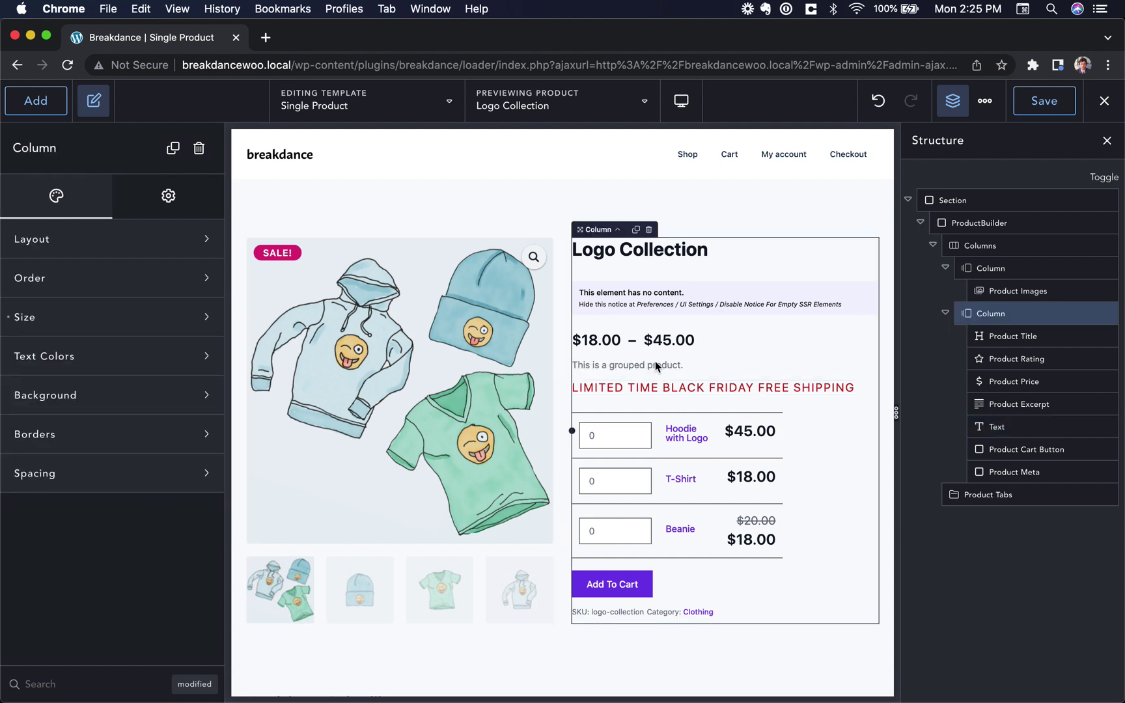
left_click(655, 365)
left_click(668, 403)
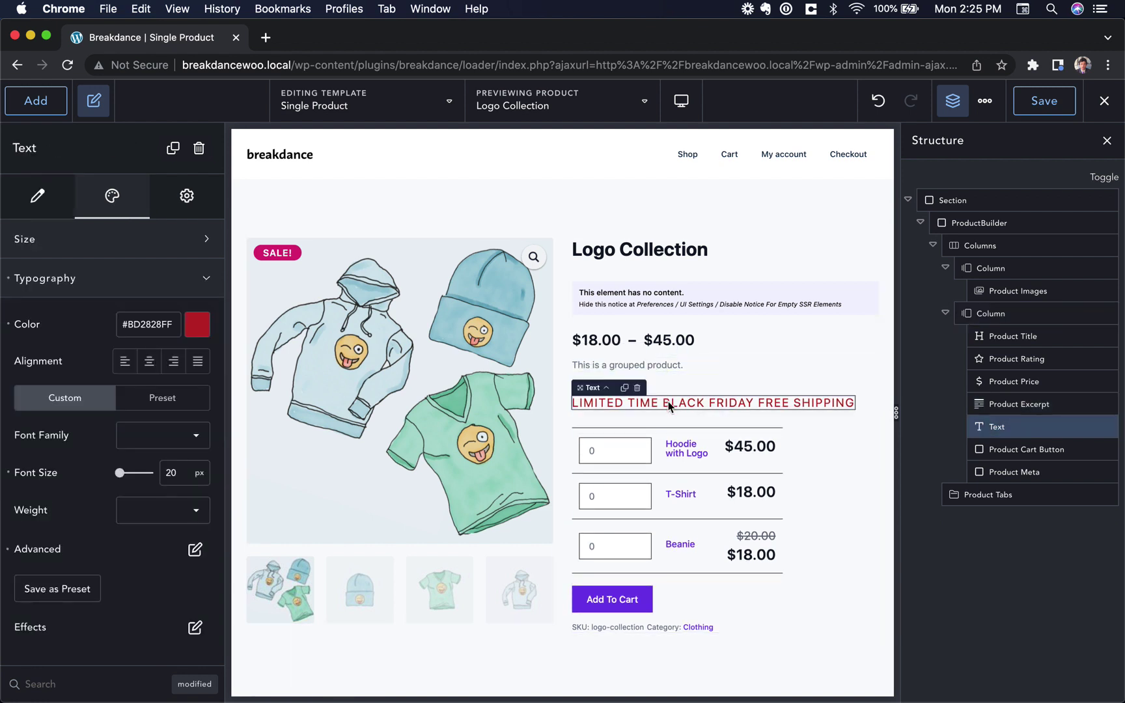
Step: Reorder the two columns so that the product details column comes before the product images column
left_click(470, 338)
left_click(991, 267)
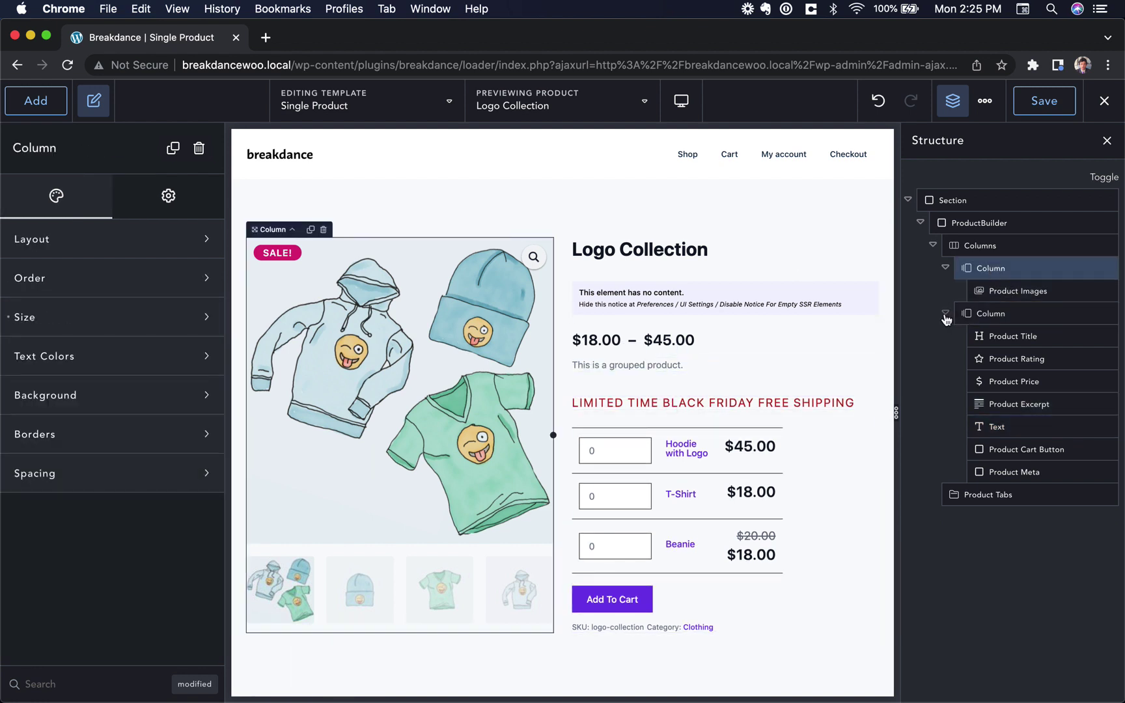
left_click(945, 315)
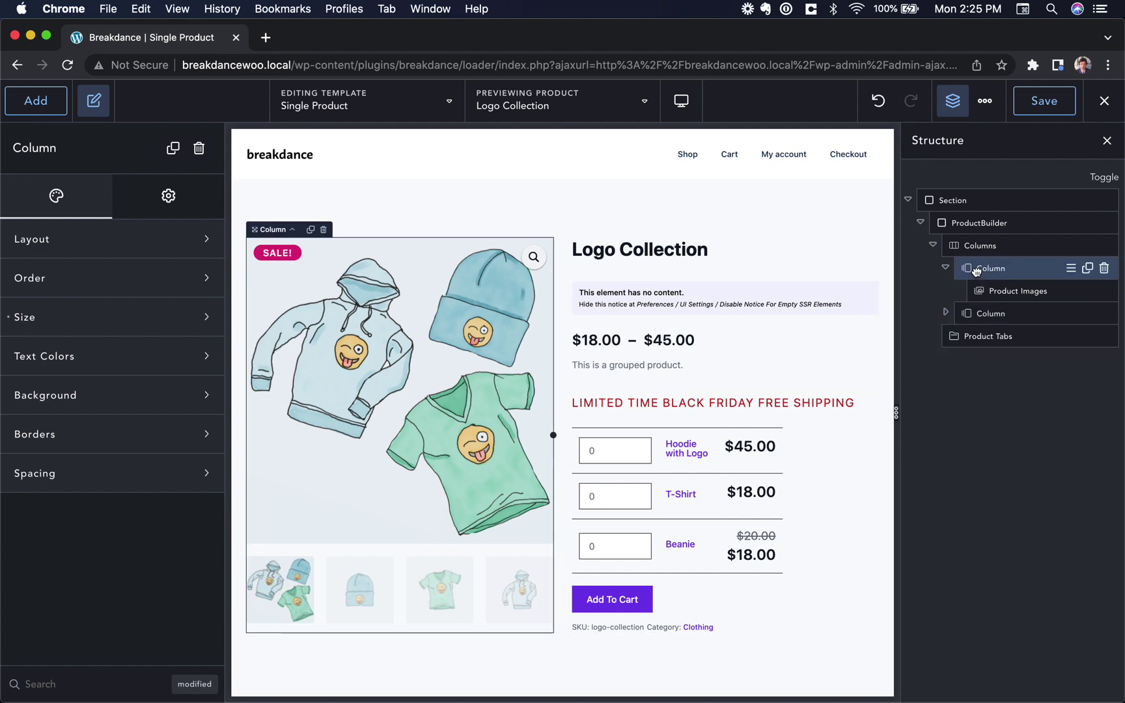
left_click_drag(976, 271, 985, 324)
left_click(945, 267)
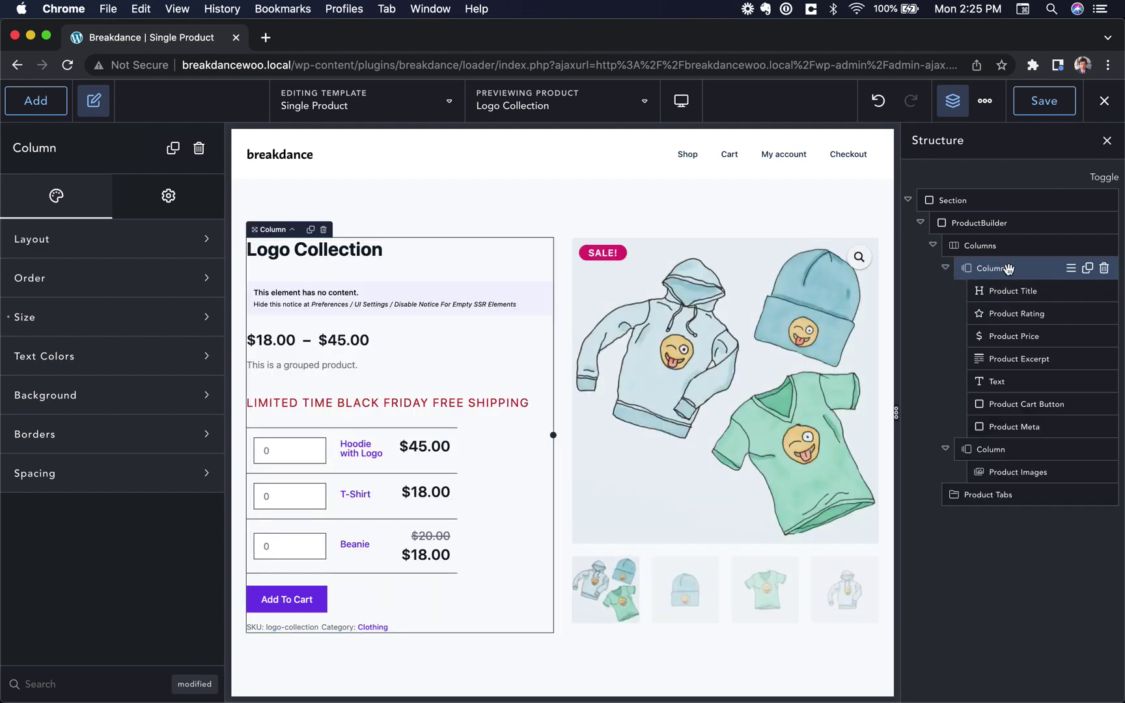
Step: Delete the Columns and Product Tabs elements so that the Product Builder is empty
left_click(1107, 269)
left_click(1105, 246)
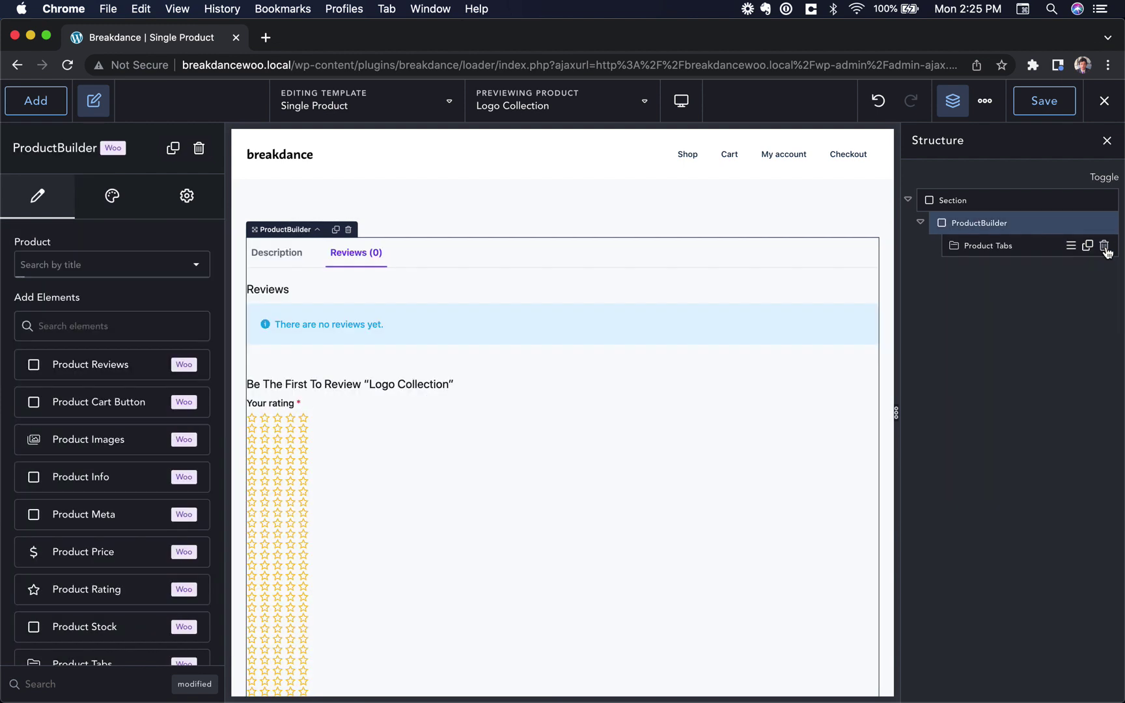
left_click(1105, 246)
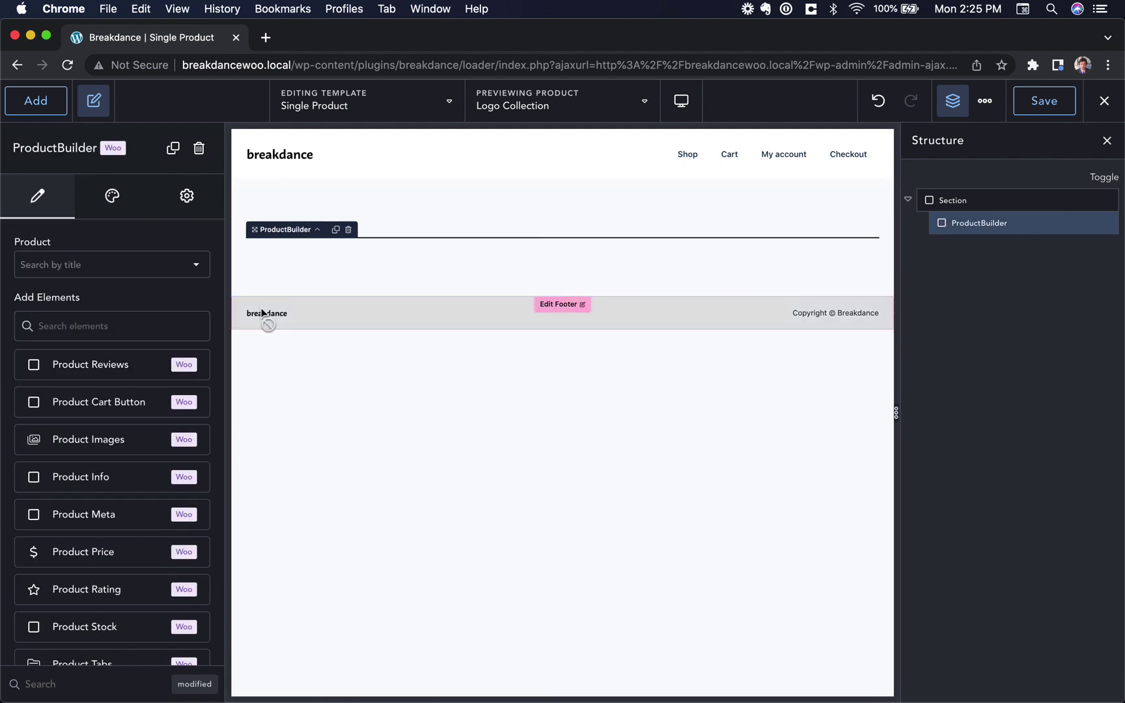
Step: Add a Product Images element and a Product Title element to the empty Product Builder
scroll(112, 335, "down", 2)
left_click(104, 368)
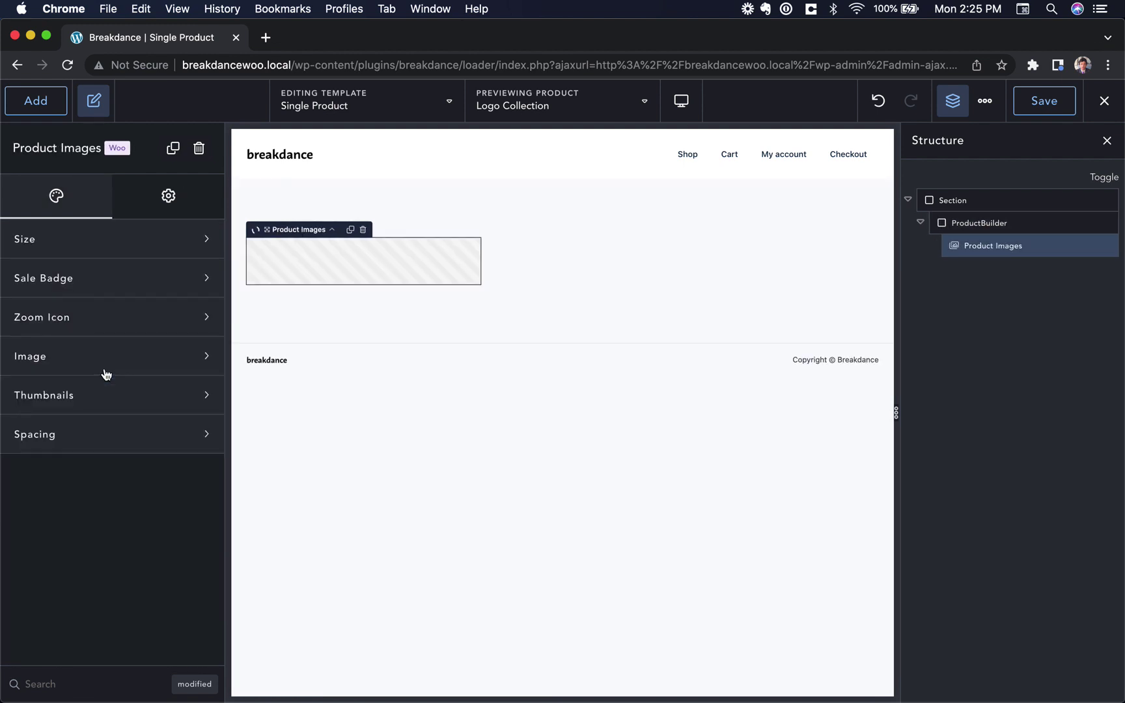
left_click(36, 101)
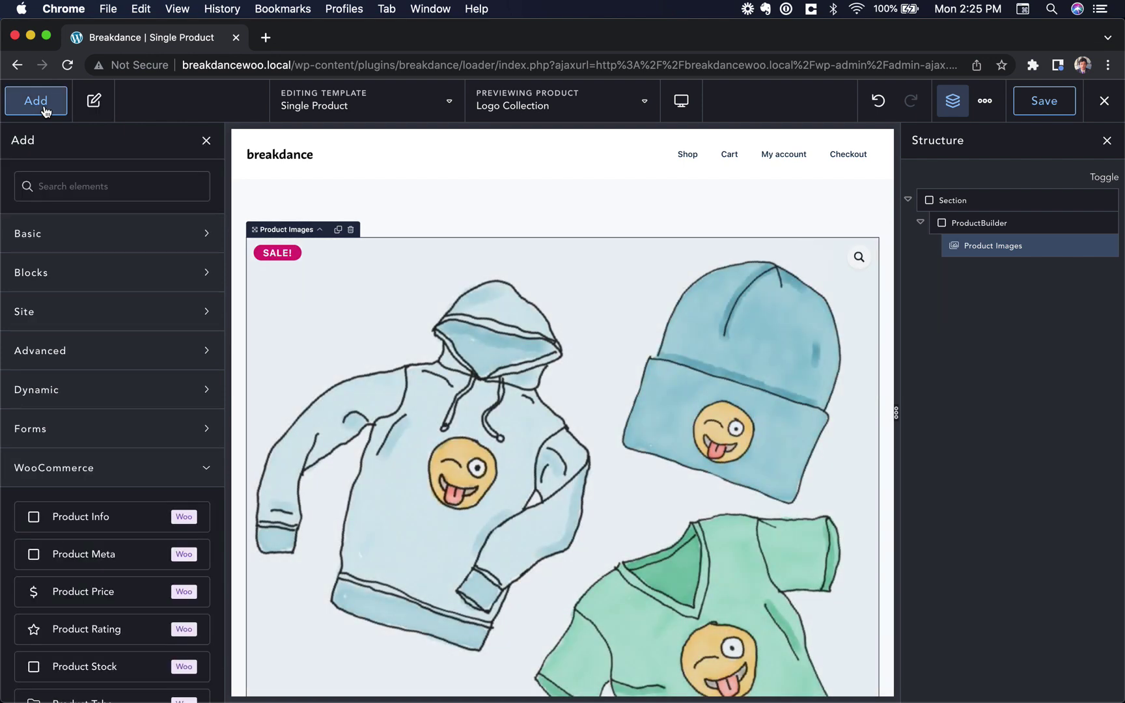
type("title")
left_click(103, 281)
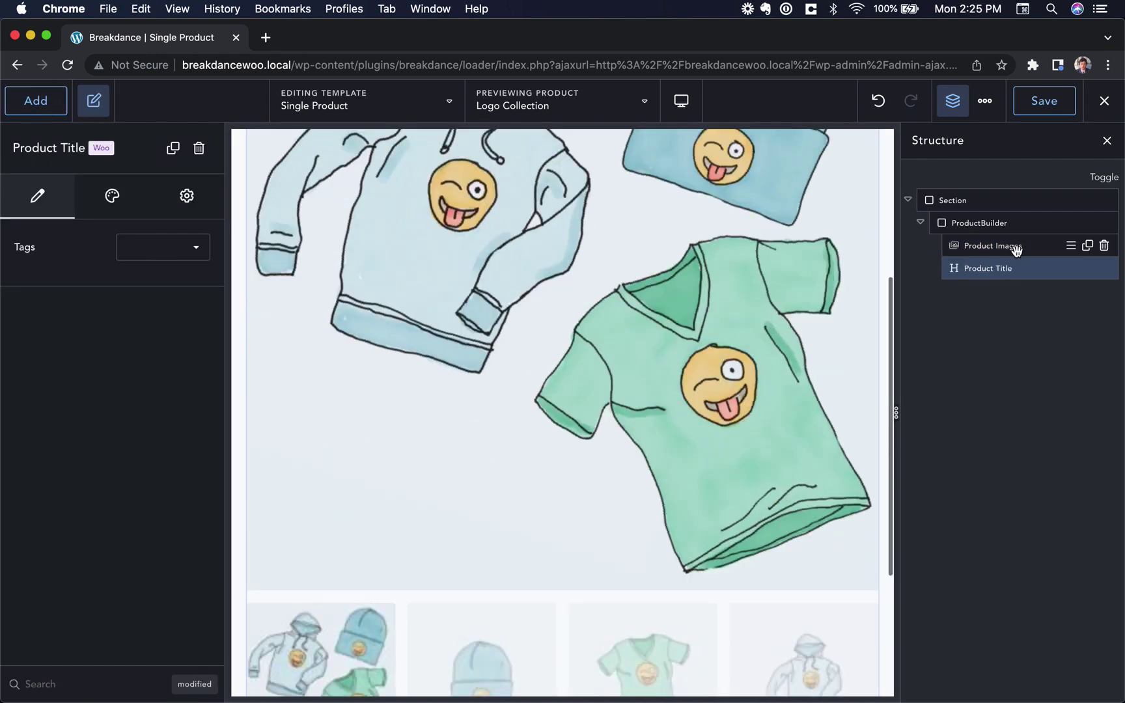
Step: Add a Product Tabs element to the Product Builder below the product title
left_click(970, 223)
scroll(106, 515, "down", 3)
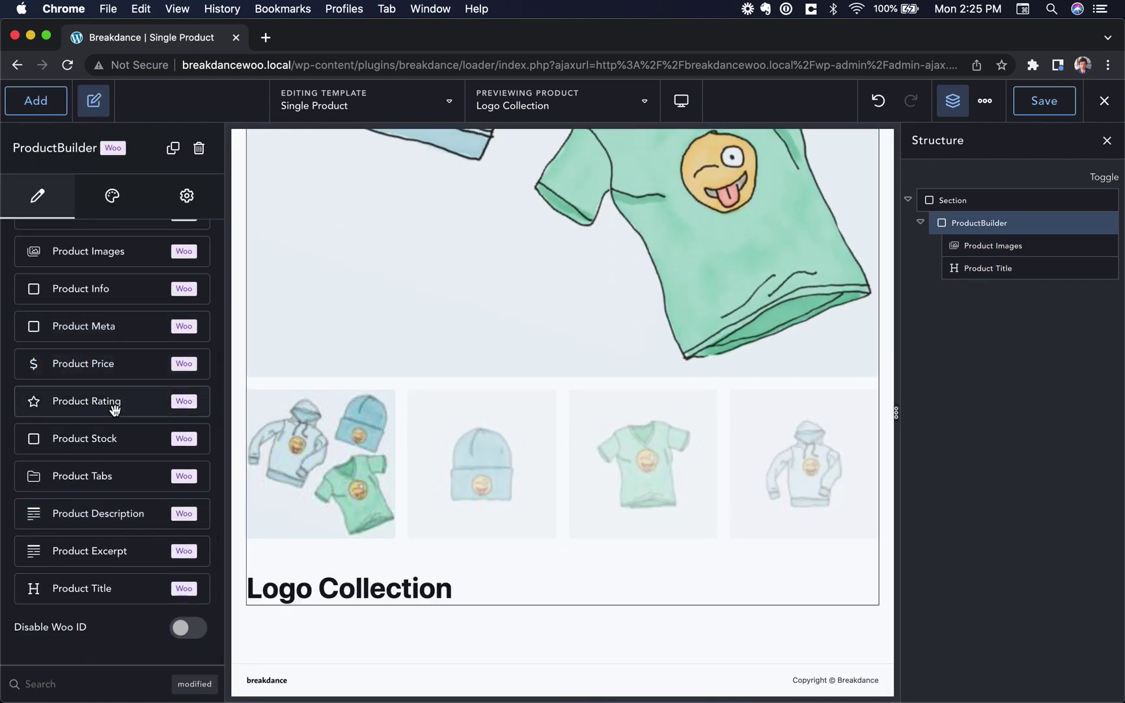
left_click(116, 474)
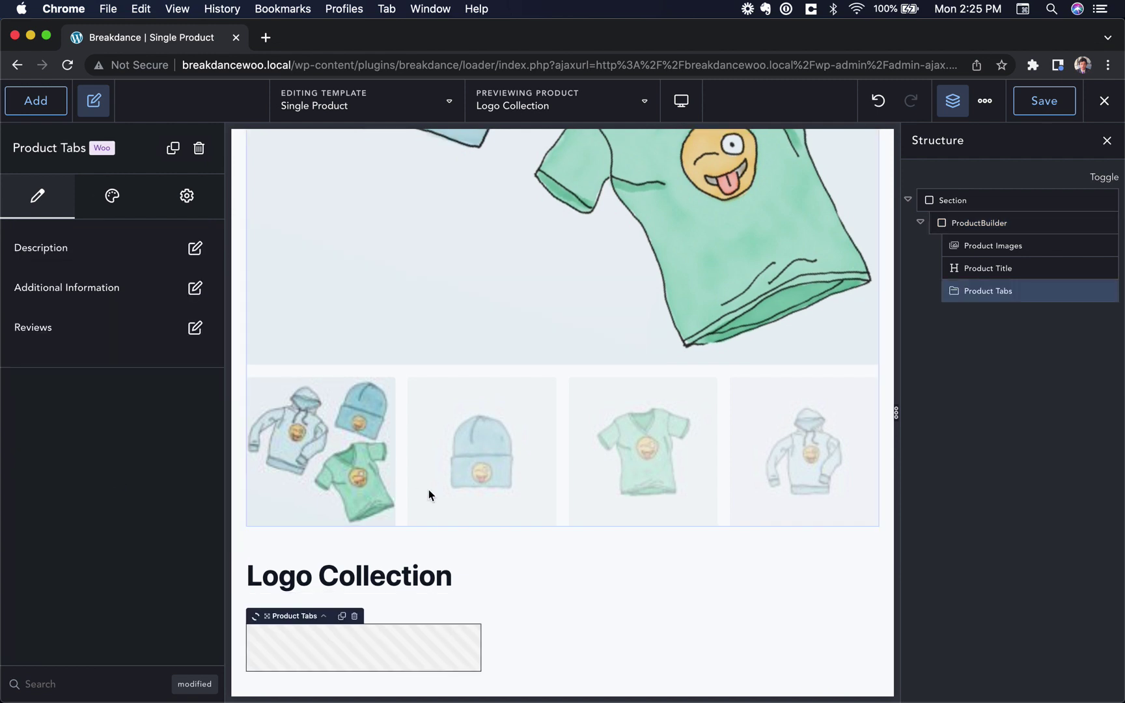
Step: Set the Product Tabs' style to Pills and the space between the tabs to 17 px
left_click(460, 354)
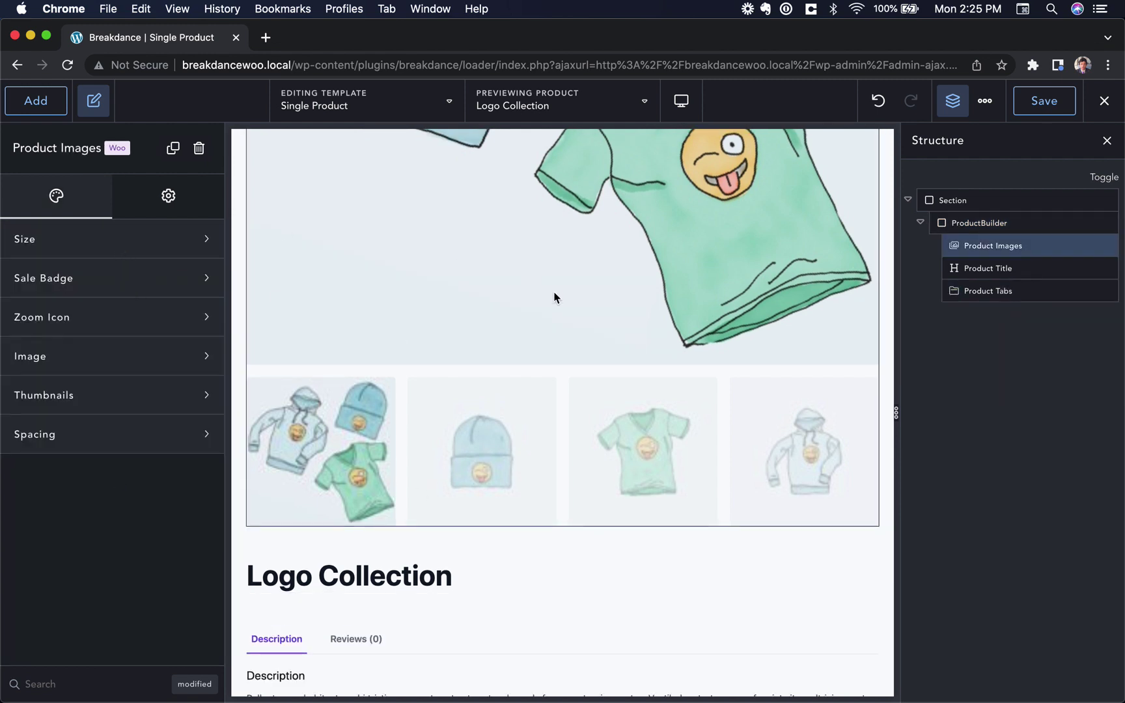
scroll(383, 532, "down", 3)
left_click(472, 533)
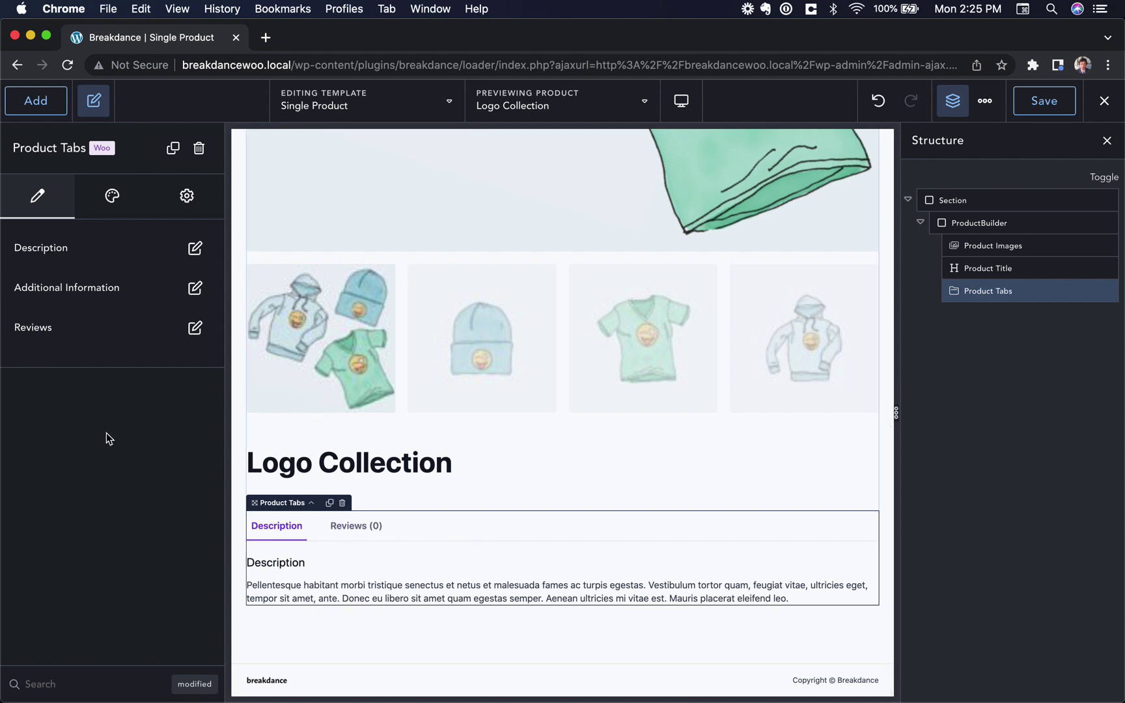
left_click(110, 200)
left_click(115, 241)
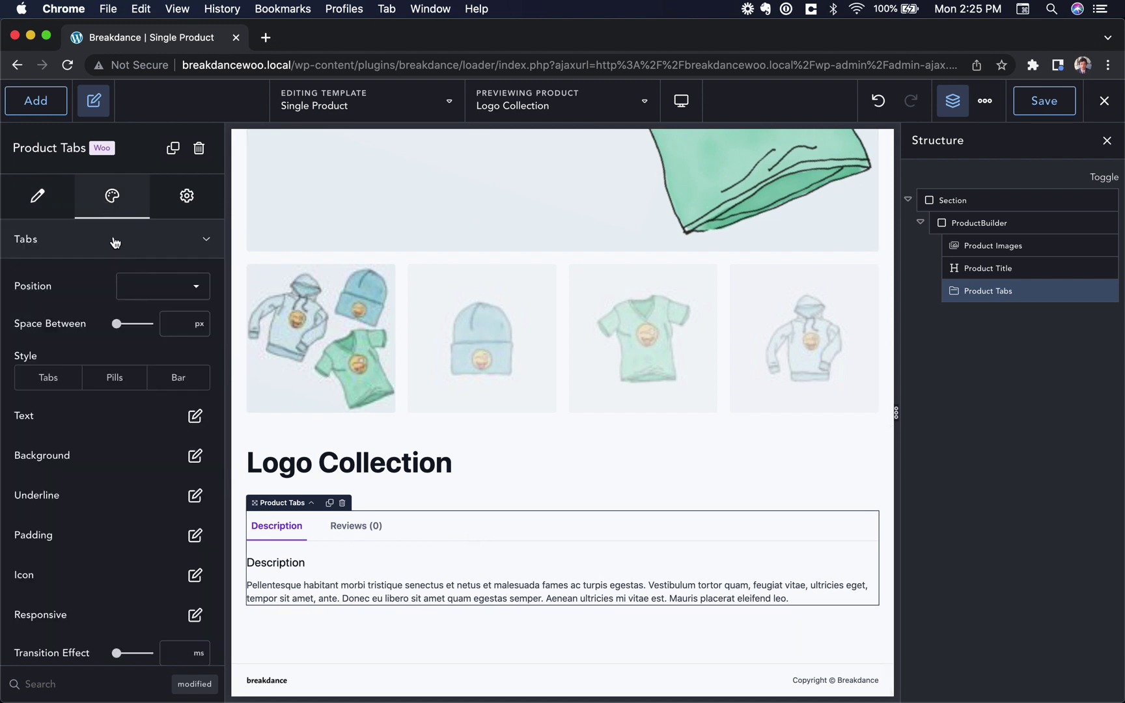
left_click_drag(118, 324, 229, 323)
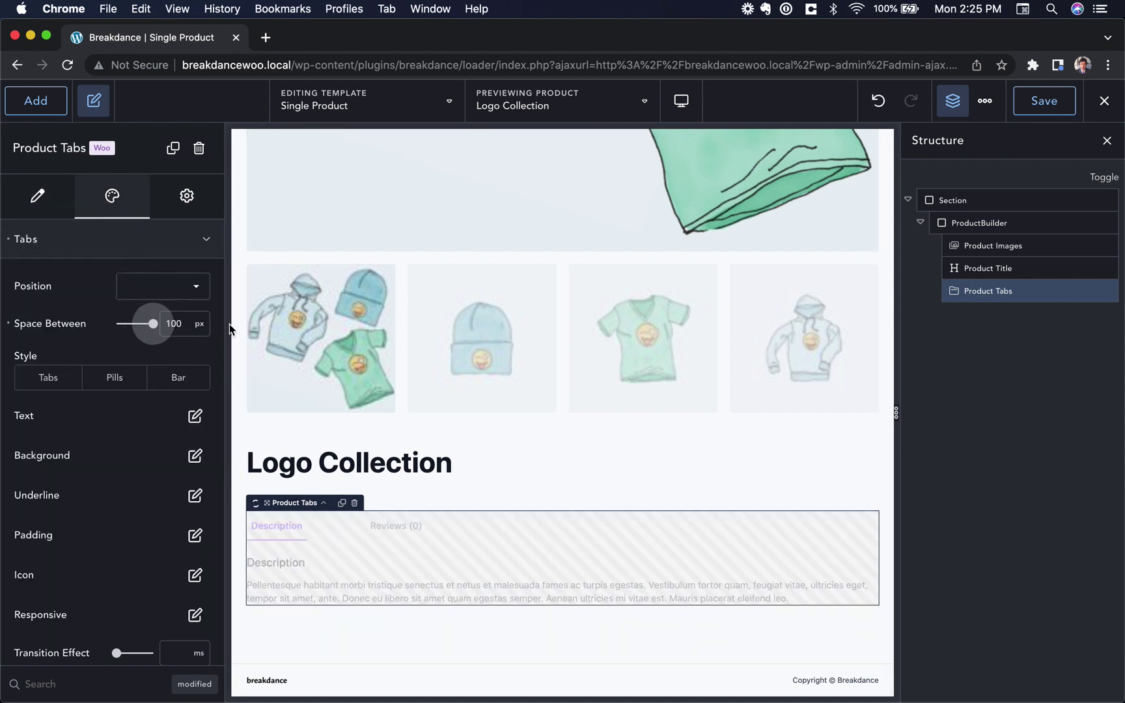
left_click(116, 379)
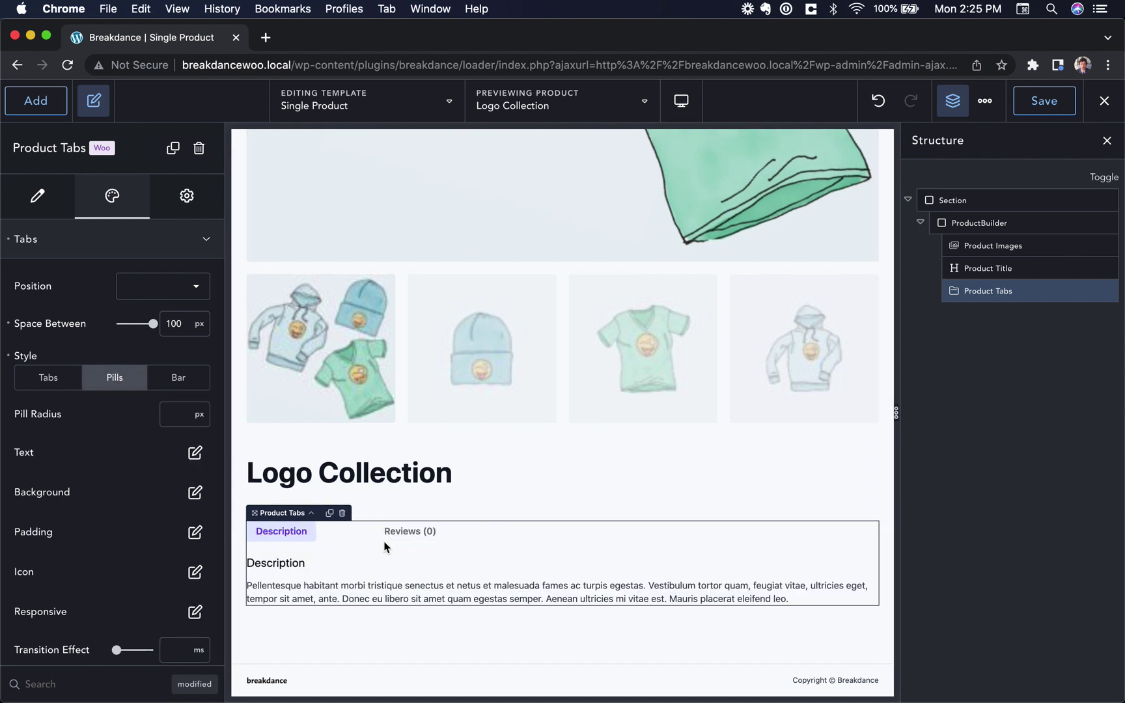
left_click_drag(155, 324, 122, 323)
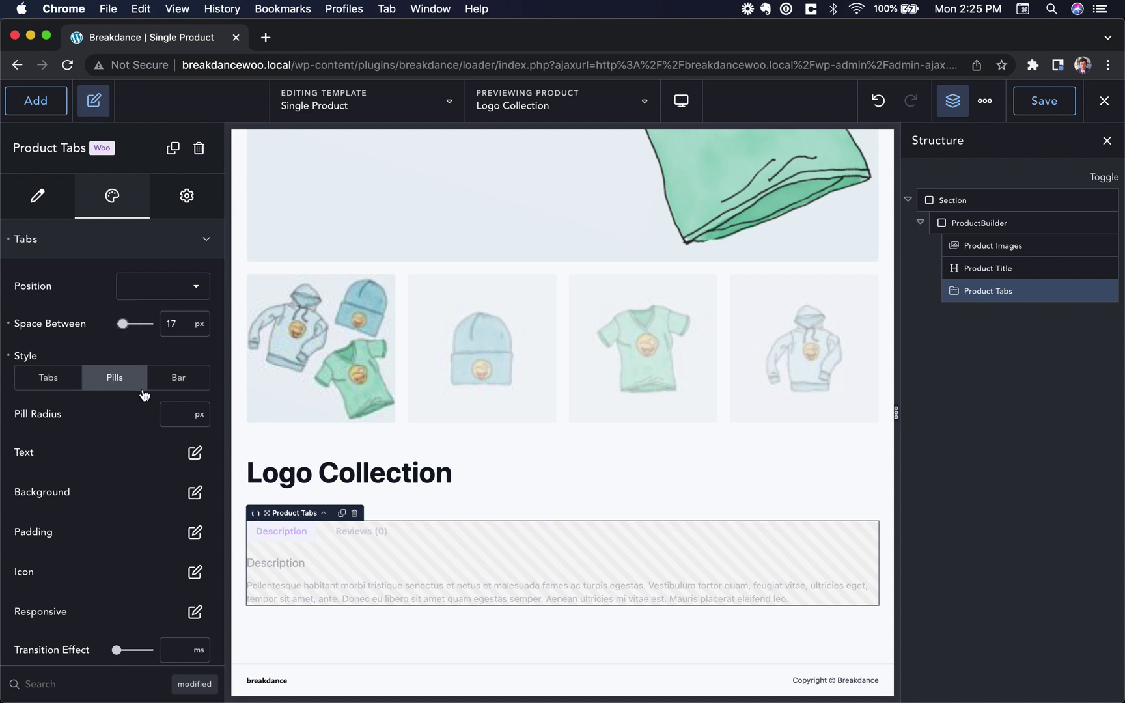
Step: Set the Product Tabs' position to Center and preview the Reviews and Description tabs
left_click(163, 286)
left_click(168, 327)
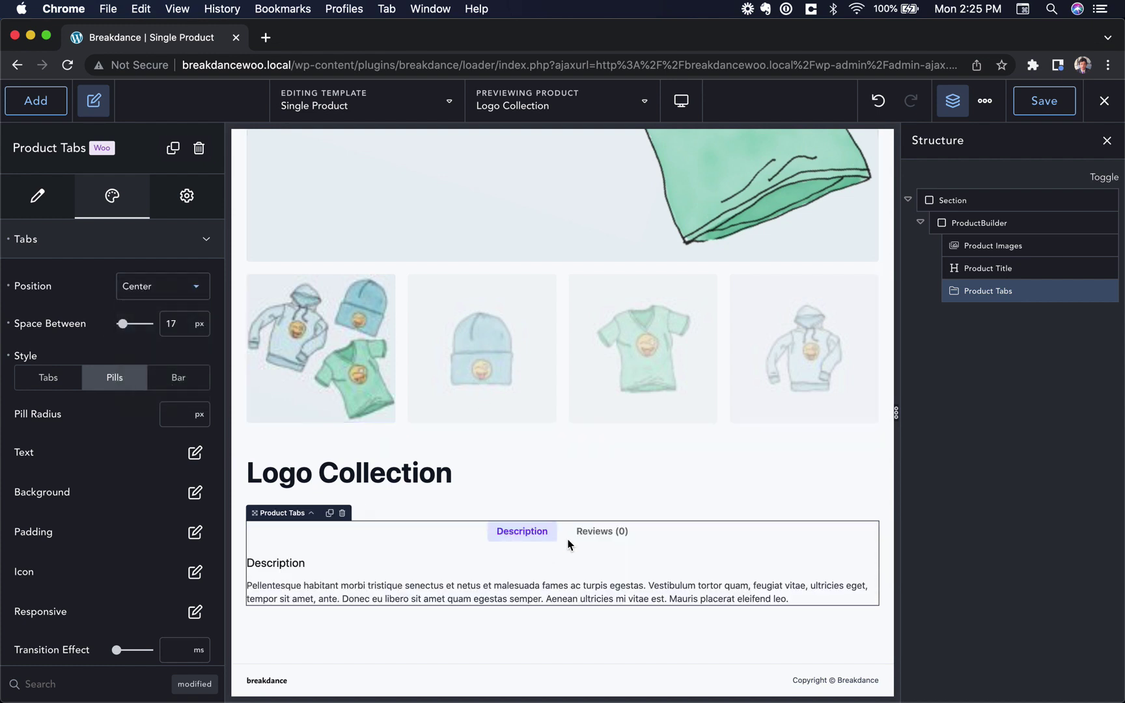
left_click(594, 539)
left_click(533, 530)
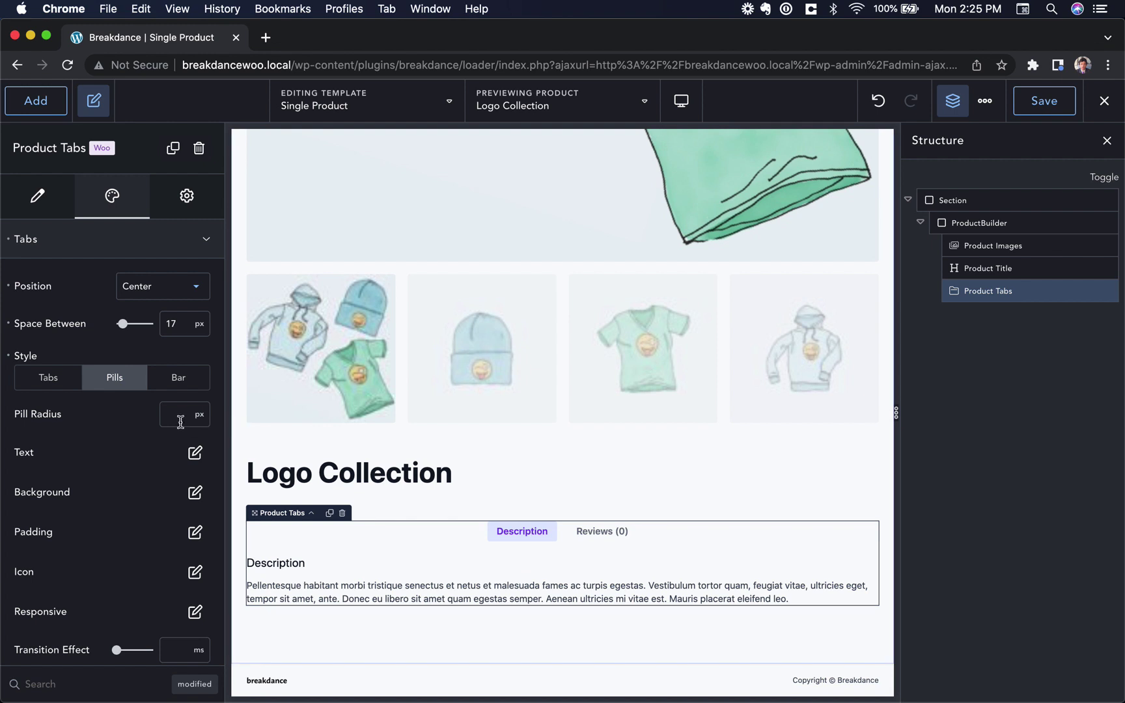
scroll(166, 459, "down", 3)
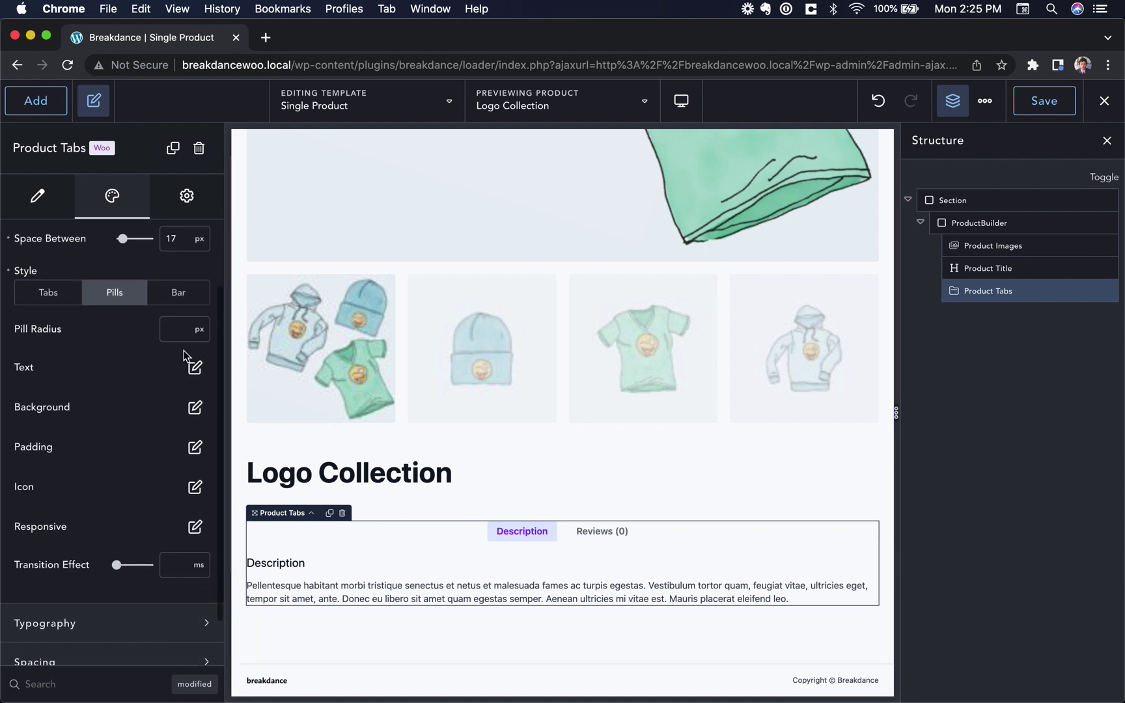
Step: Set the Product Tabs' pill radius to 0 px
type("0")
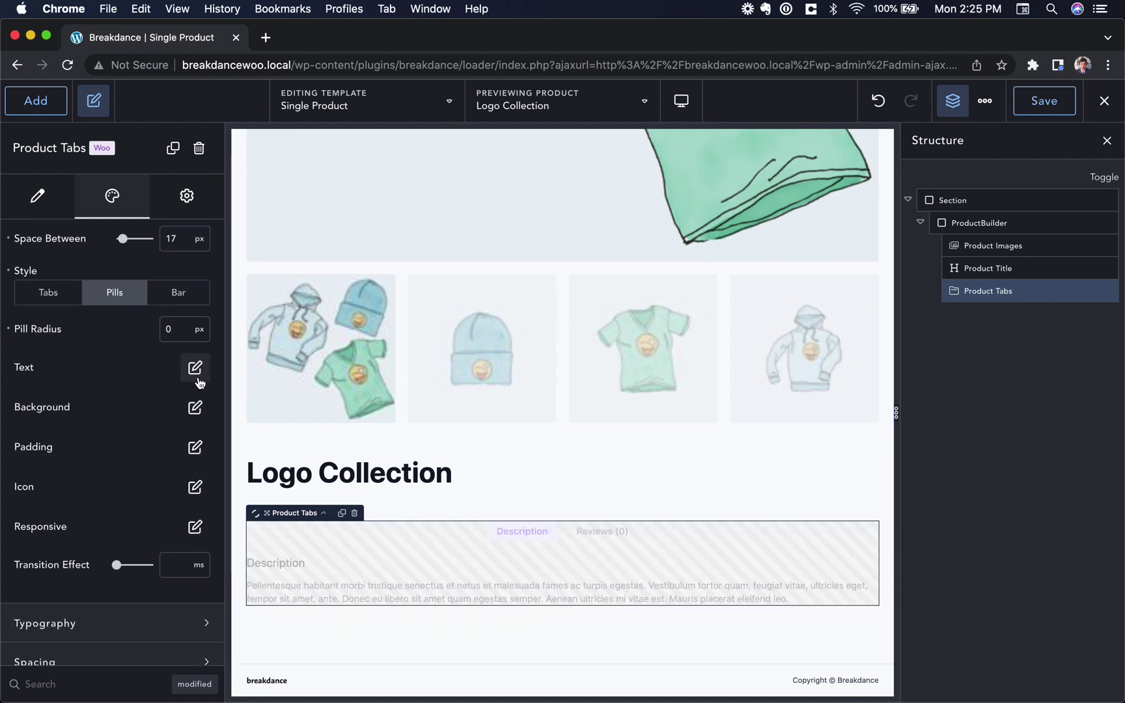
Step: Set the Product Images' sale badge background to purple #6B29FFFF and its position to Top Right
left_click(457, 360)
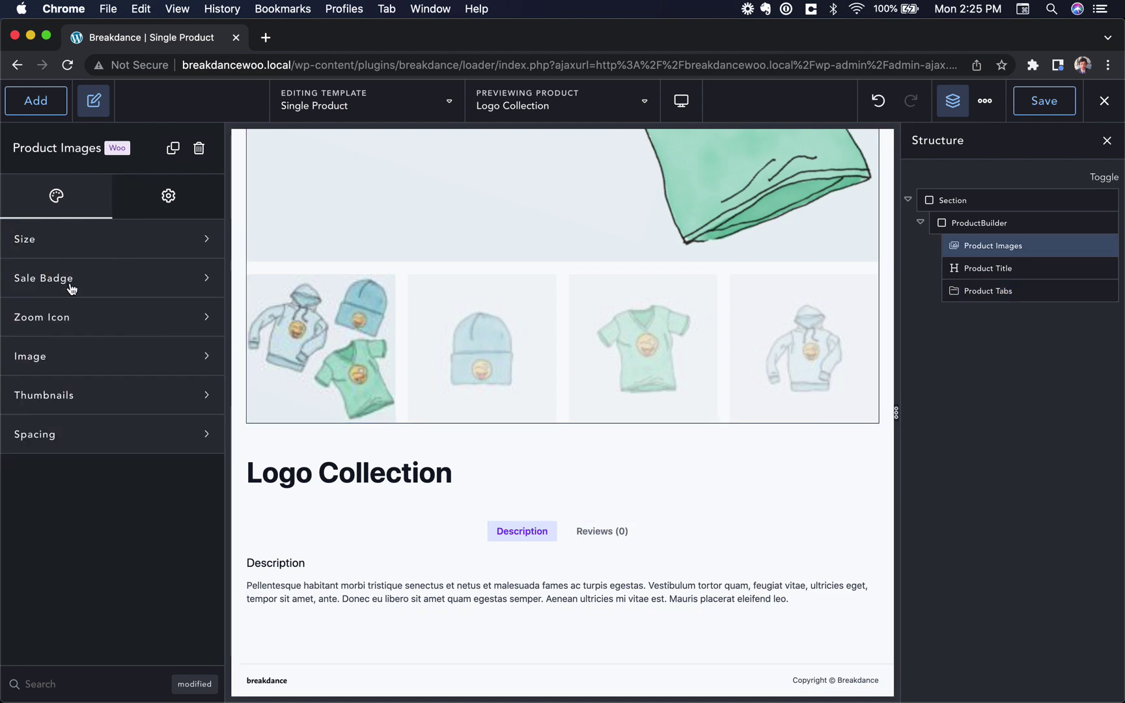
scroll(277, 270, "up", 5)
scroll(276, 272, "up", 2)
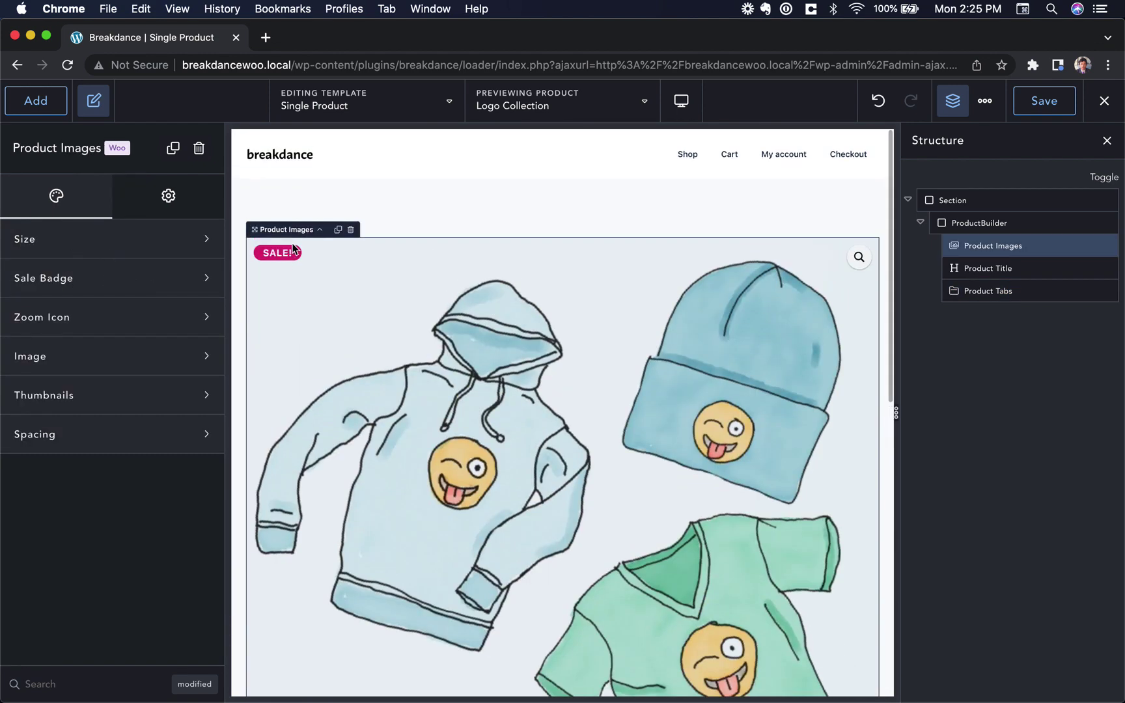
left_click(126, 278)
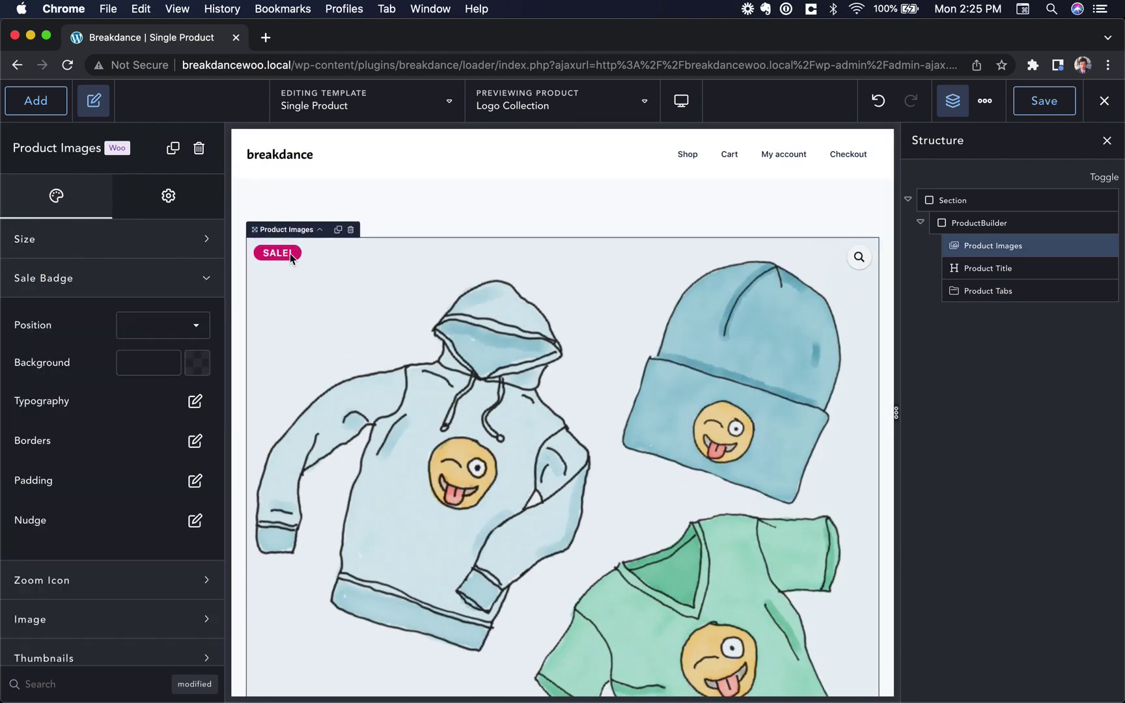
left_click(197, 362)
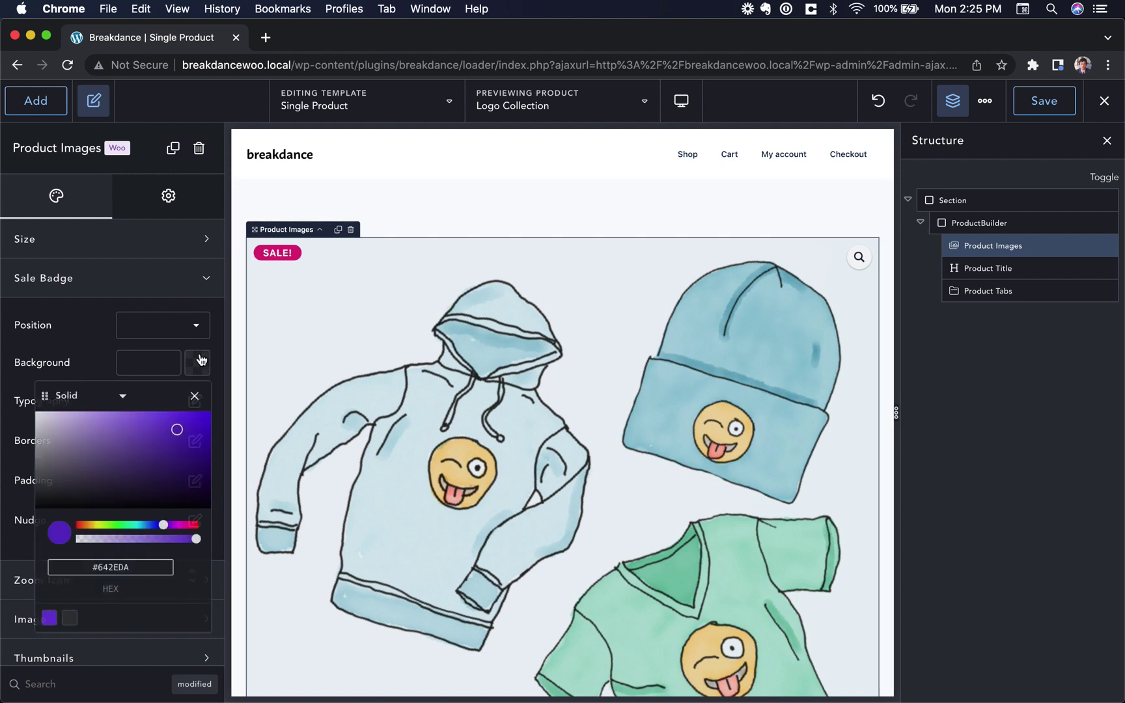
left_click(185, 455)
left_click(194, 396)
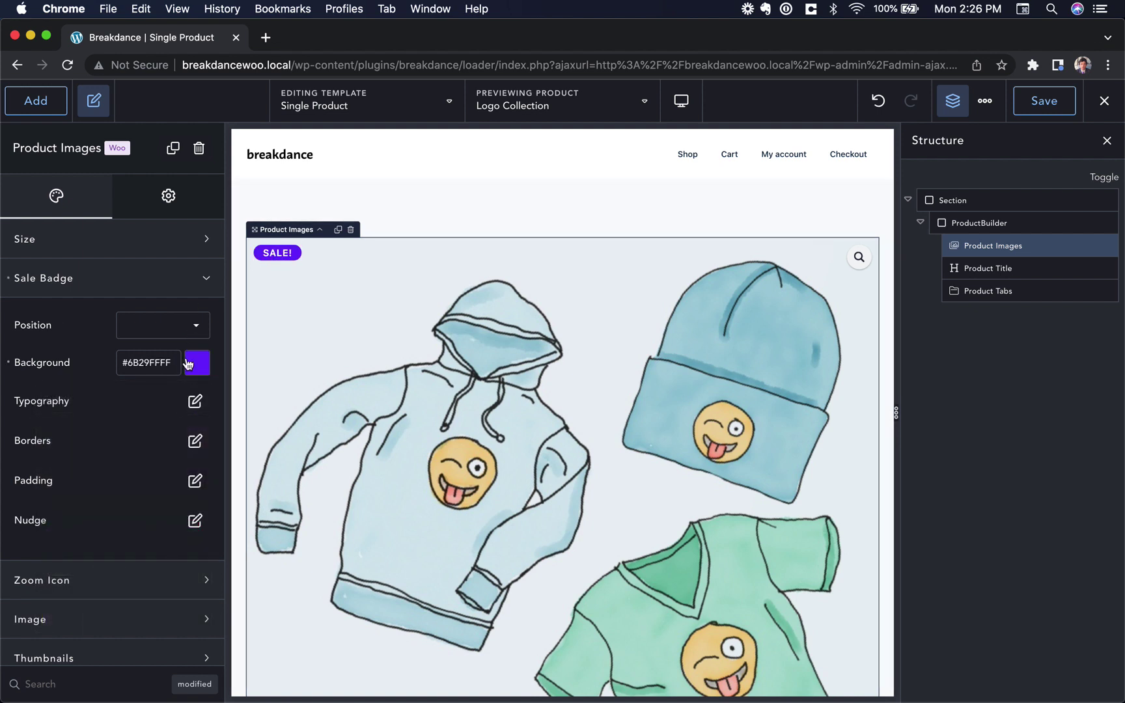
left_click(181, 333)
left_click(173, 362)
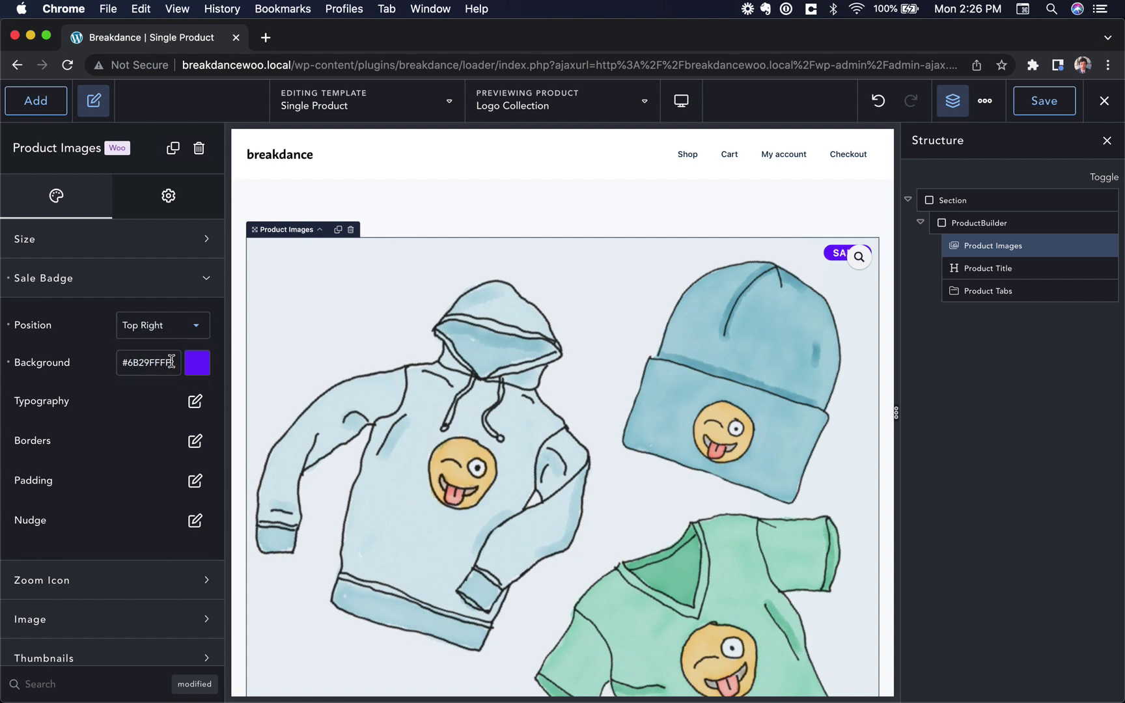
Step: Set the Product Images' zoom icon position to Top Left
left_click(126, 601)
left_click(152, 628)
left_click(160, 639)
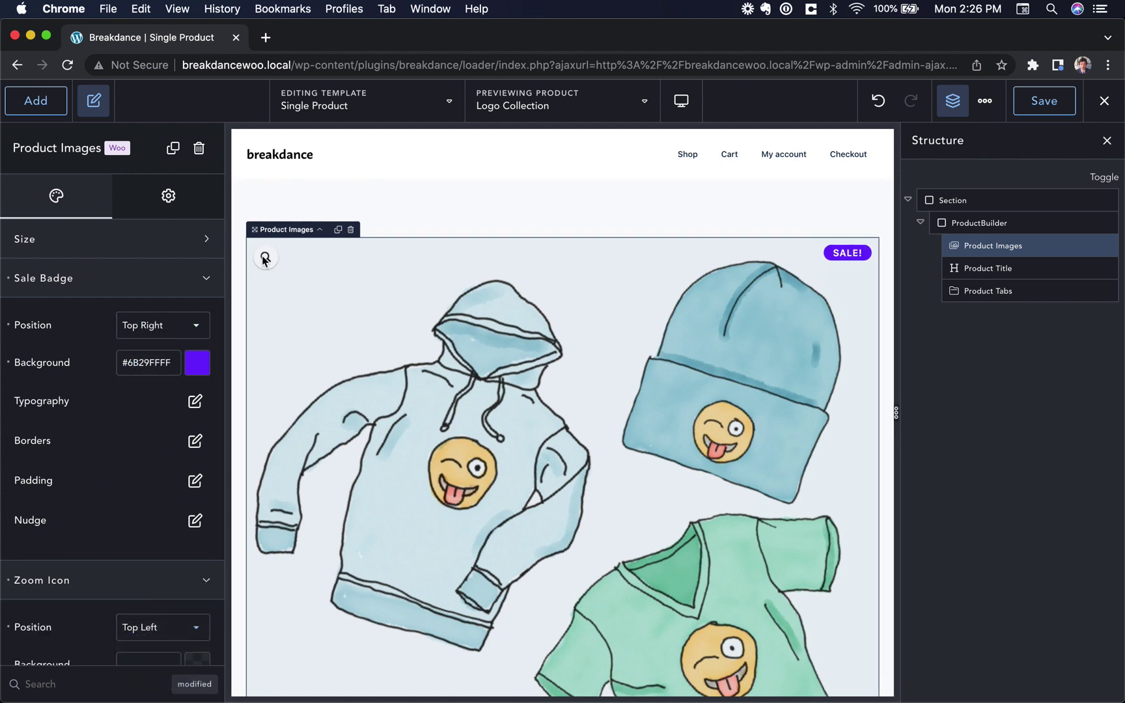
Step: Try nudging the sale badge 7 px on both X and Y, and reset the nudge
scroll(150, 573, "down", 5)
scroll(128, 590, "up", 5)
left_click(194, 521)
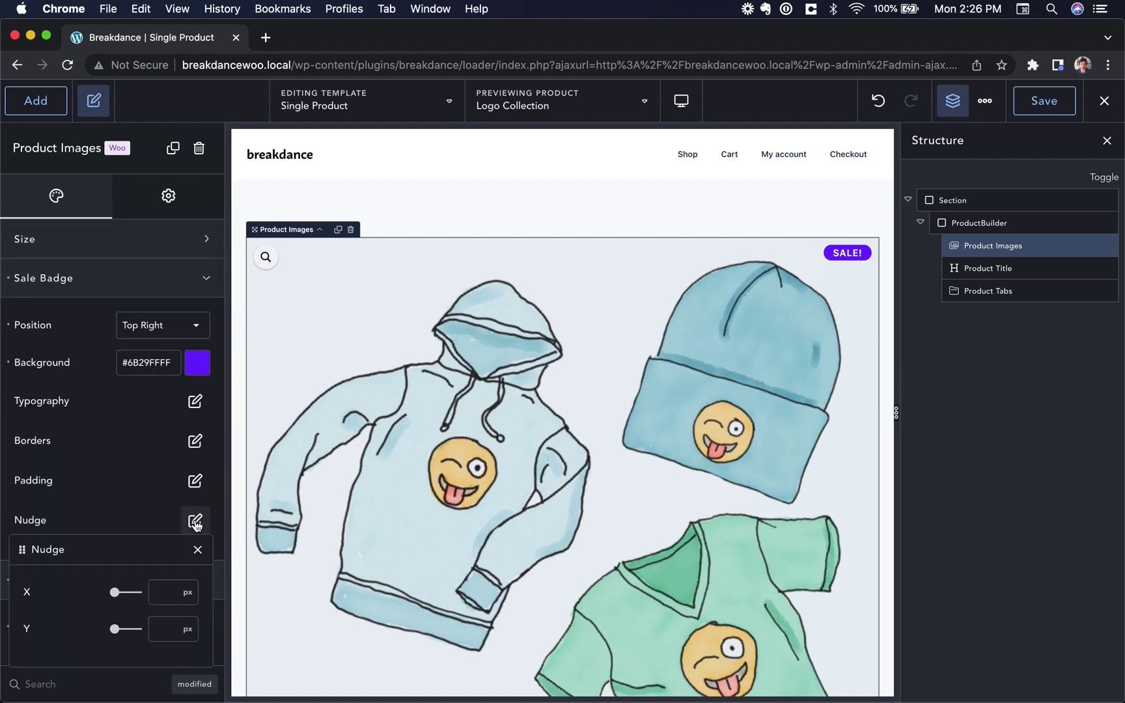
left_click(169, 583)
left_click_drag(125, 592, 136, 629)
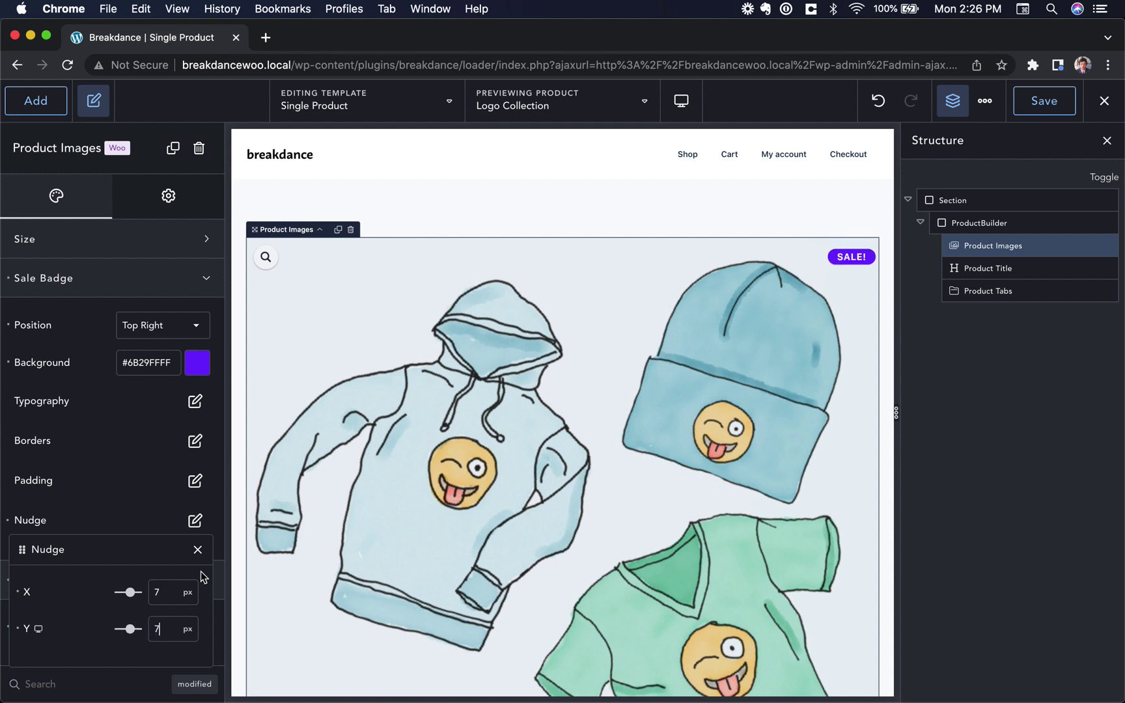
left_click(198, 550)
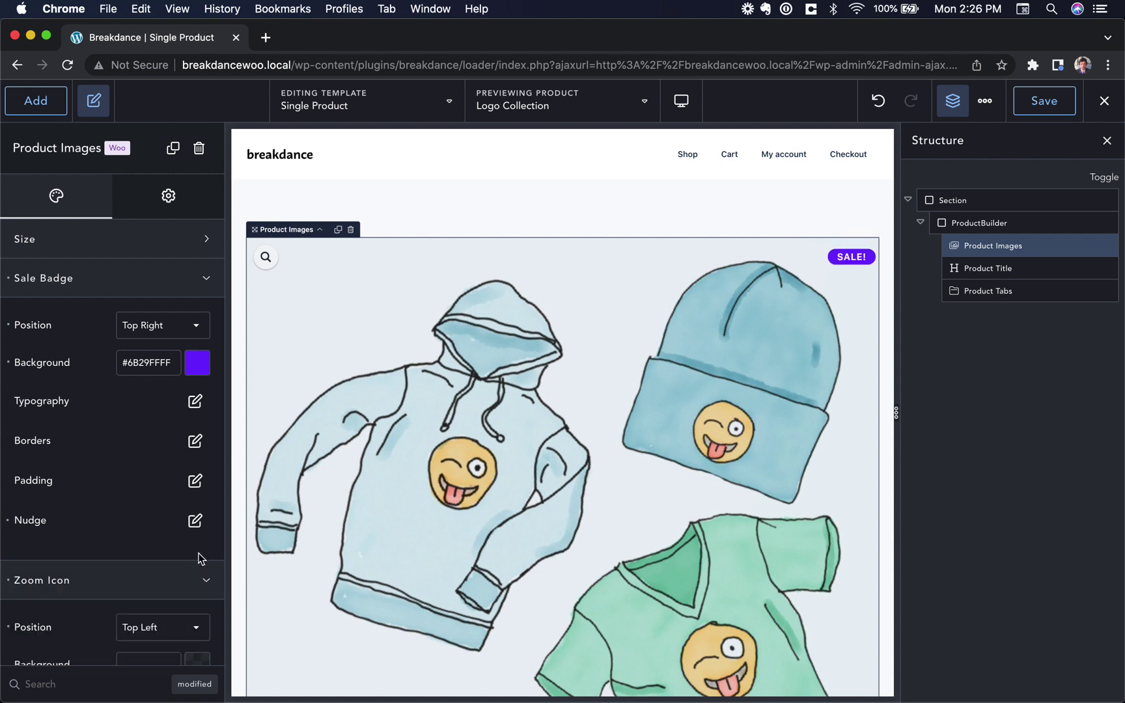
left_click(10, 524)
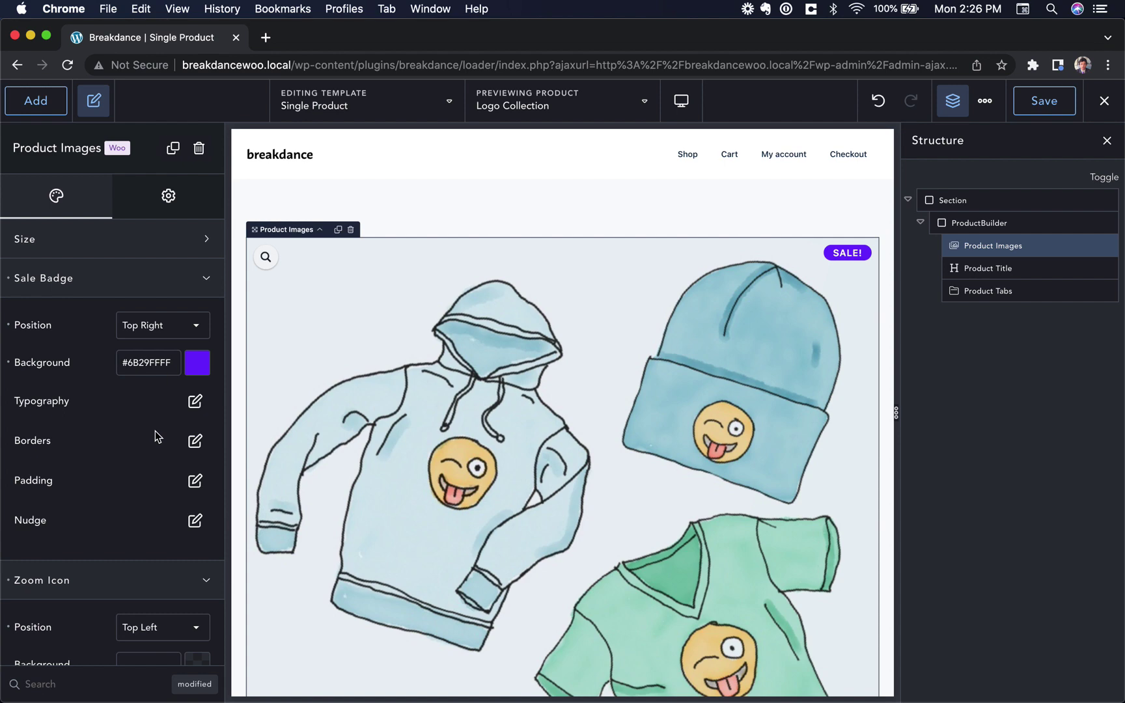
Step: Set the sale badge's border radius to 0 px
left_click(196, 441)
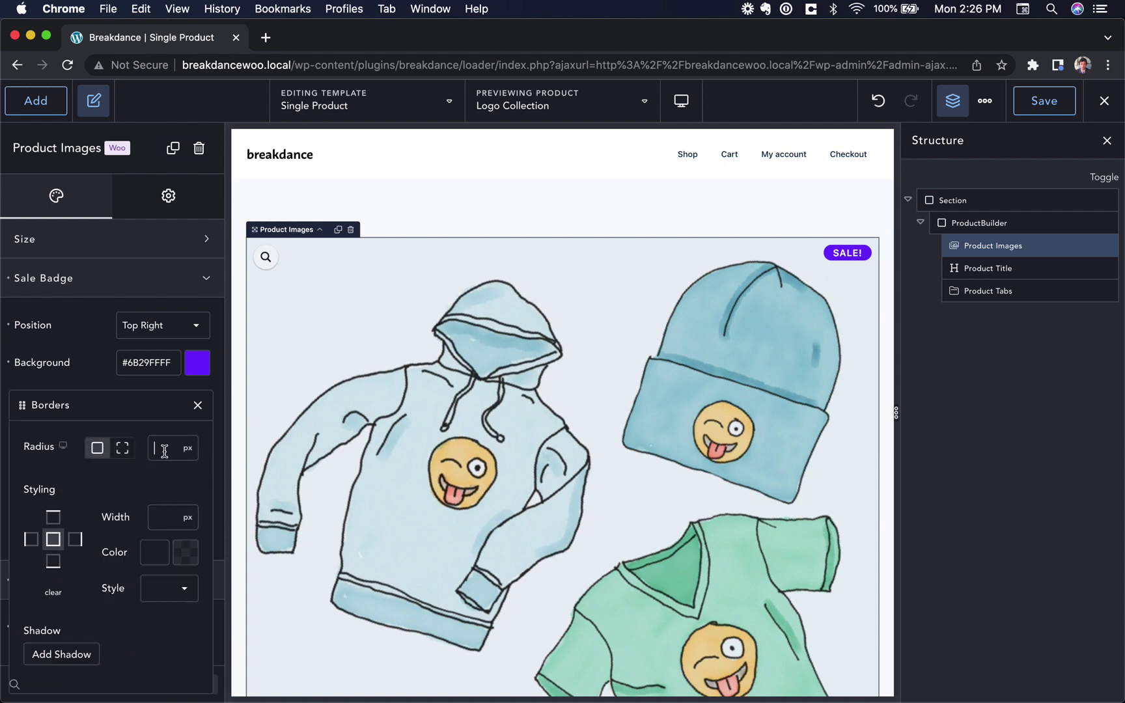
type("0")
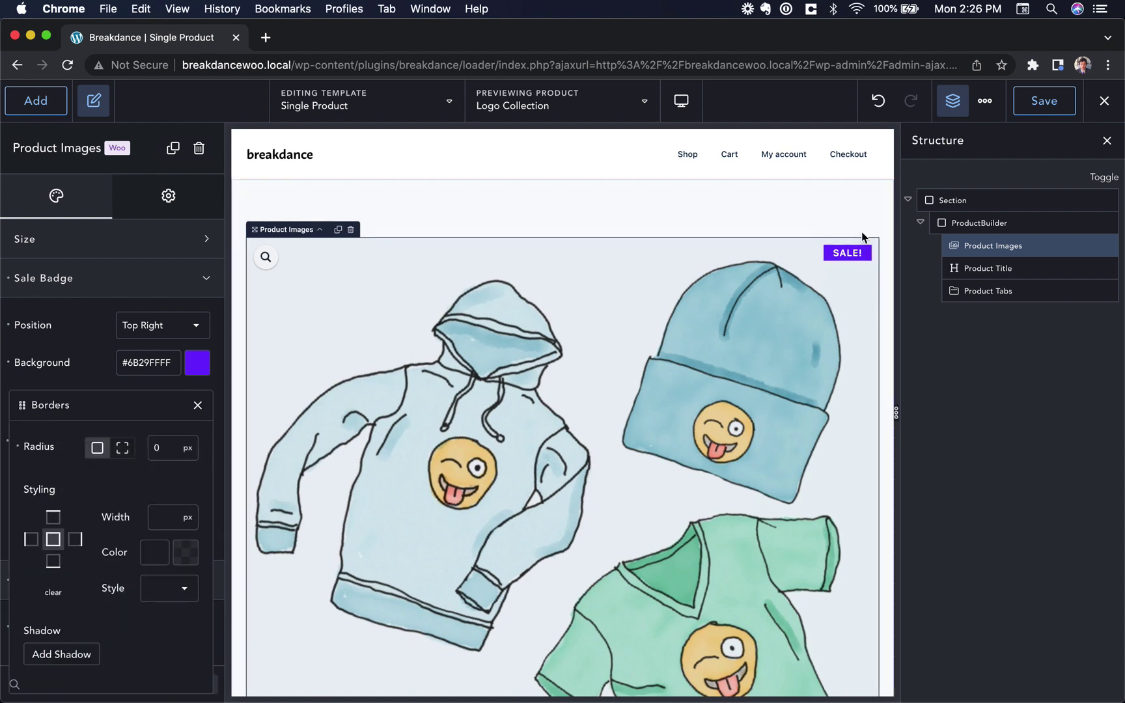
Step: Delete the section containing the Product Builder and add a WooCommerce Product element to the template instead
left_click(605, 223)
scroll(605, 223, "down", 5)
scroll(605, 224, "up", 5)
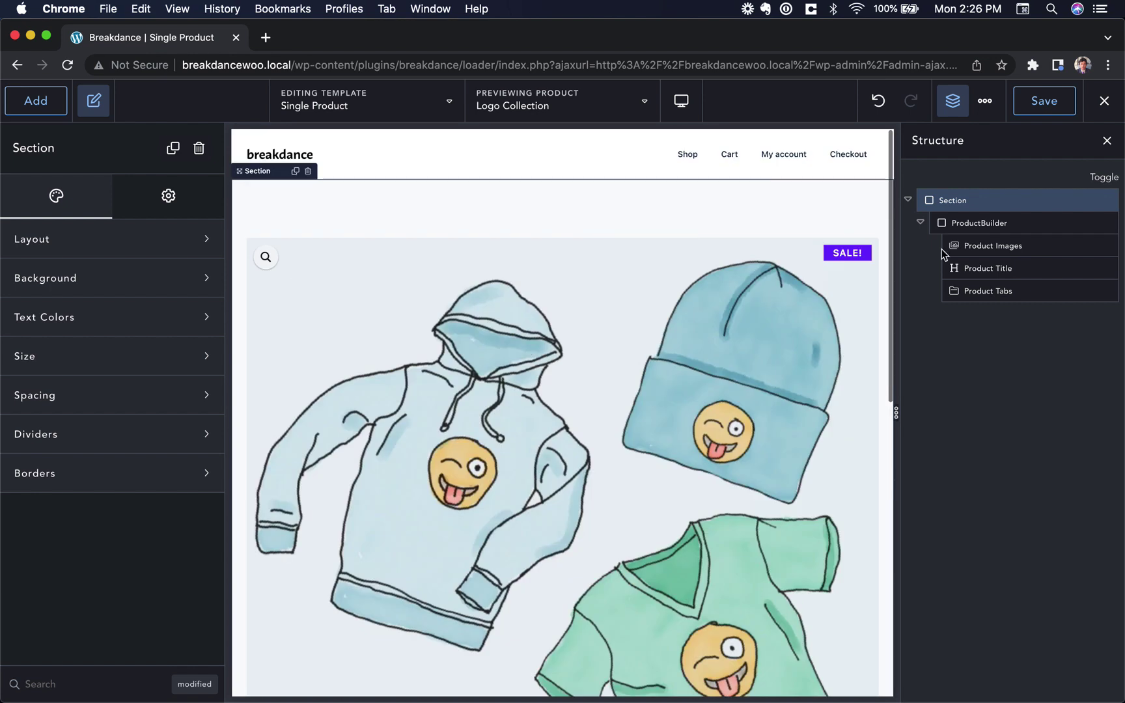
left_click(1108, 200)
left_click(60, 108)
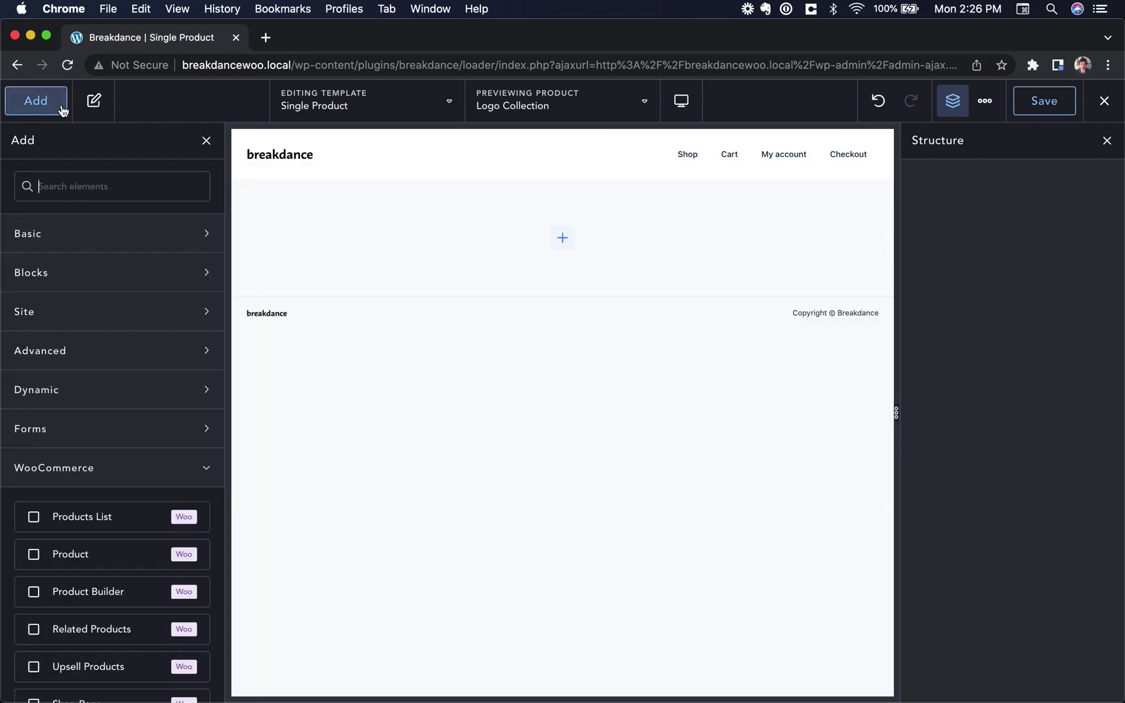
type("product")
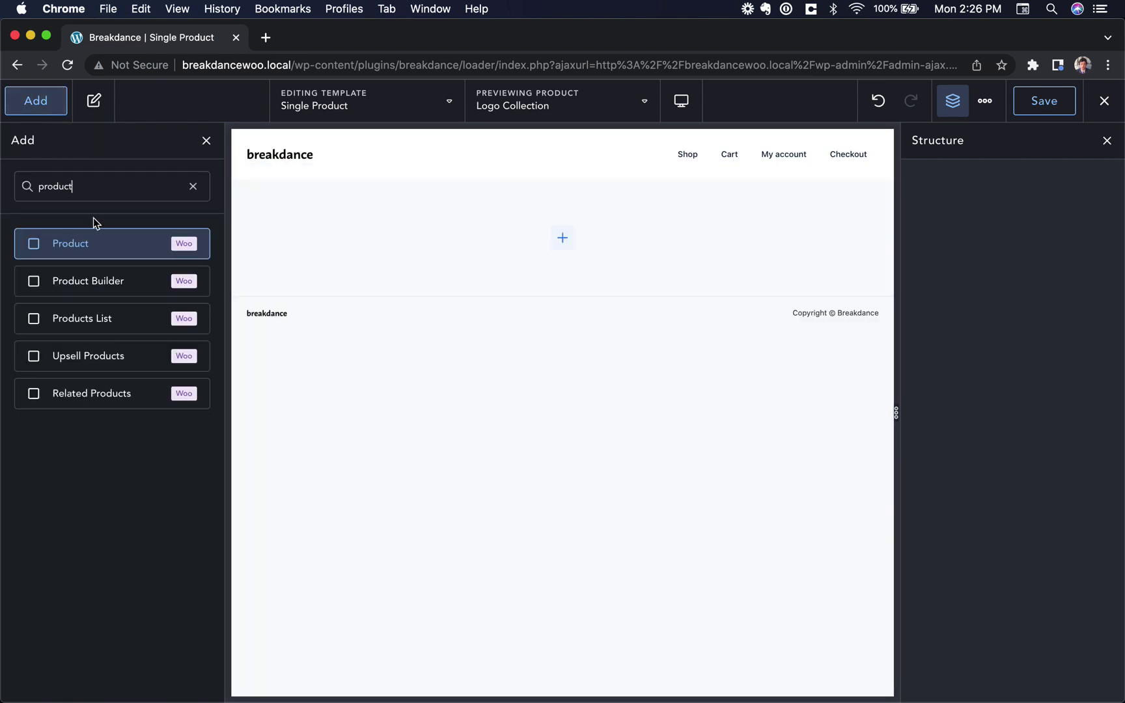
left_click(92, 245)
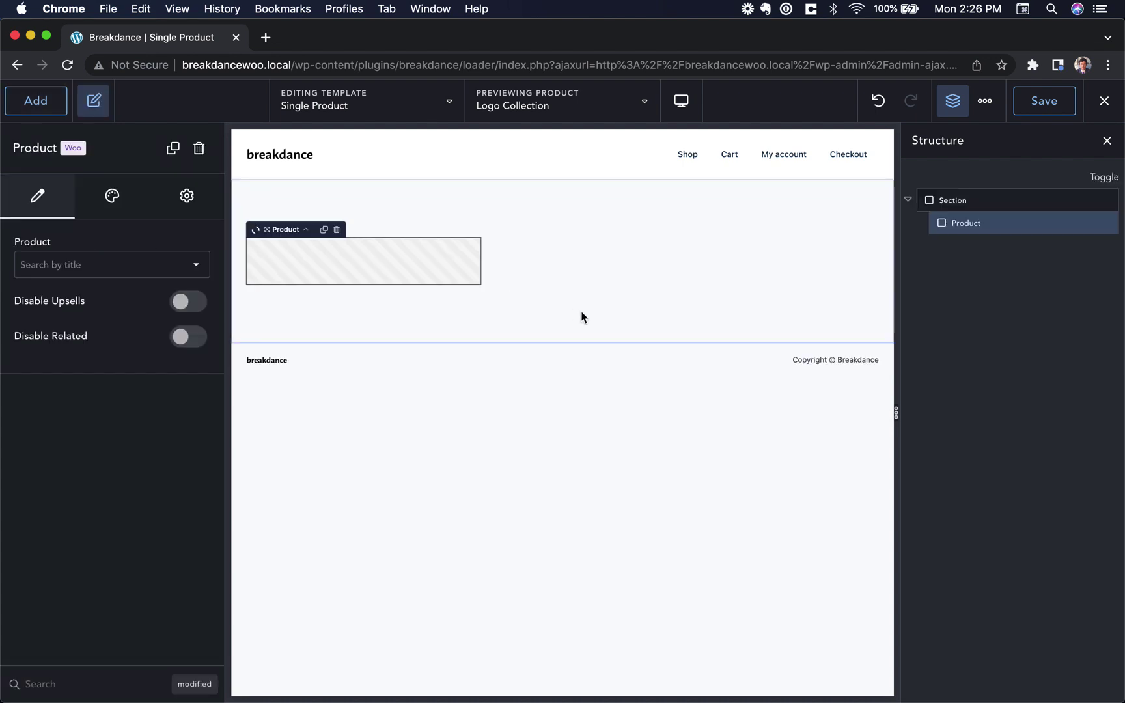
Step: Save the Single Product template and exit the builder to the Logo Collection product page on the front end
left_click(1042, 98)
left_click(1104, 100)
left_click(1080, 139)
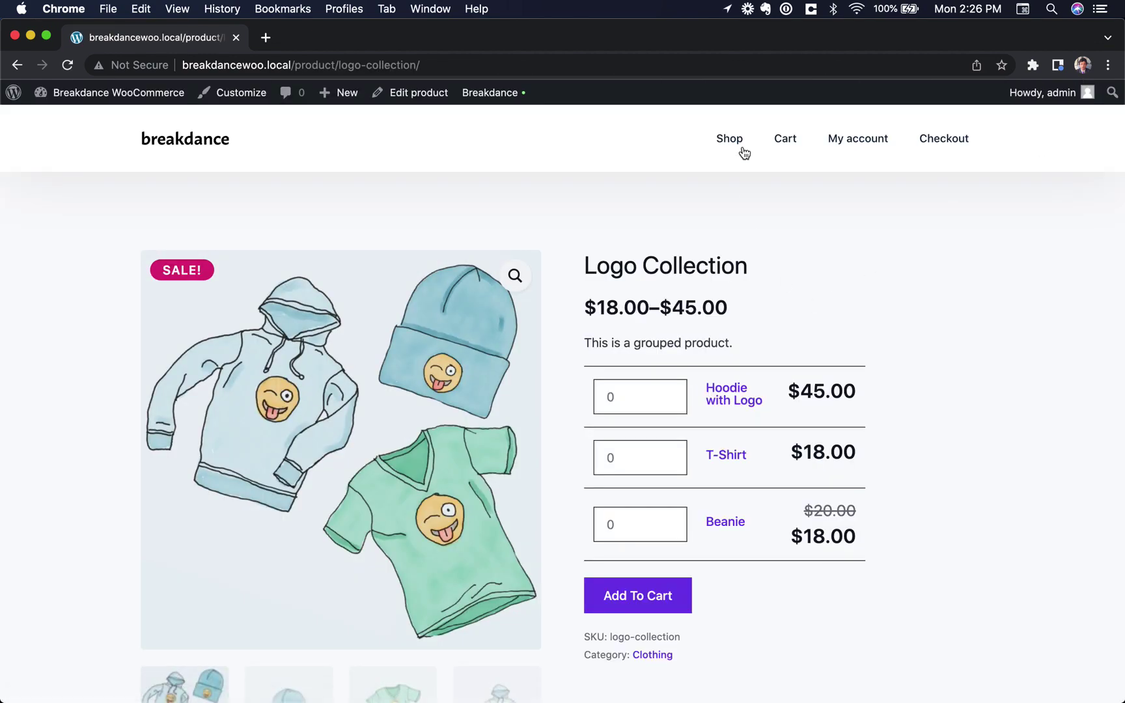
Step: Open the store's Shop page and look through its product listing
left_click(740, 144)
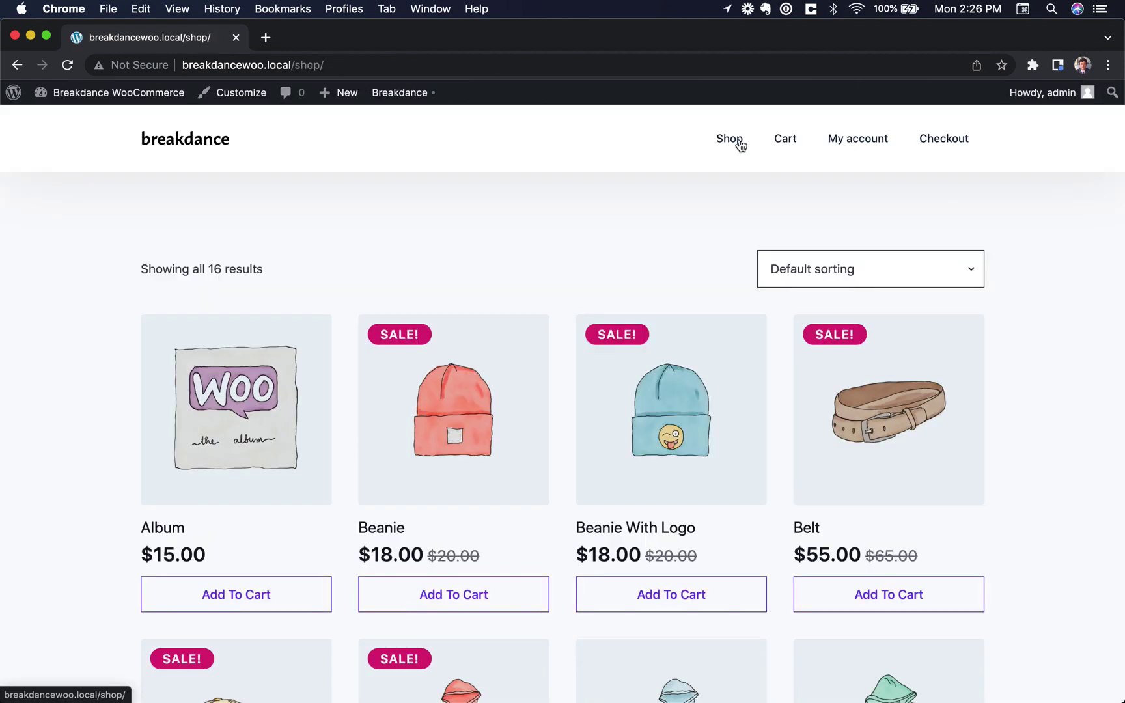
scroll(670, 404, "down", 10)
scroll(659, 354, "up", 10)
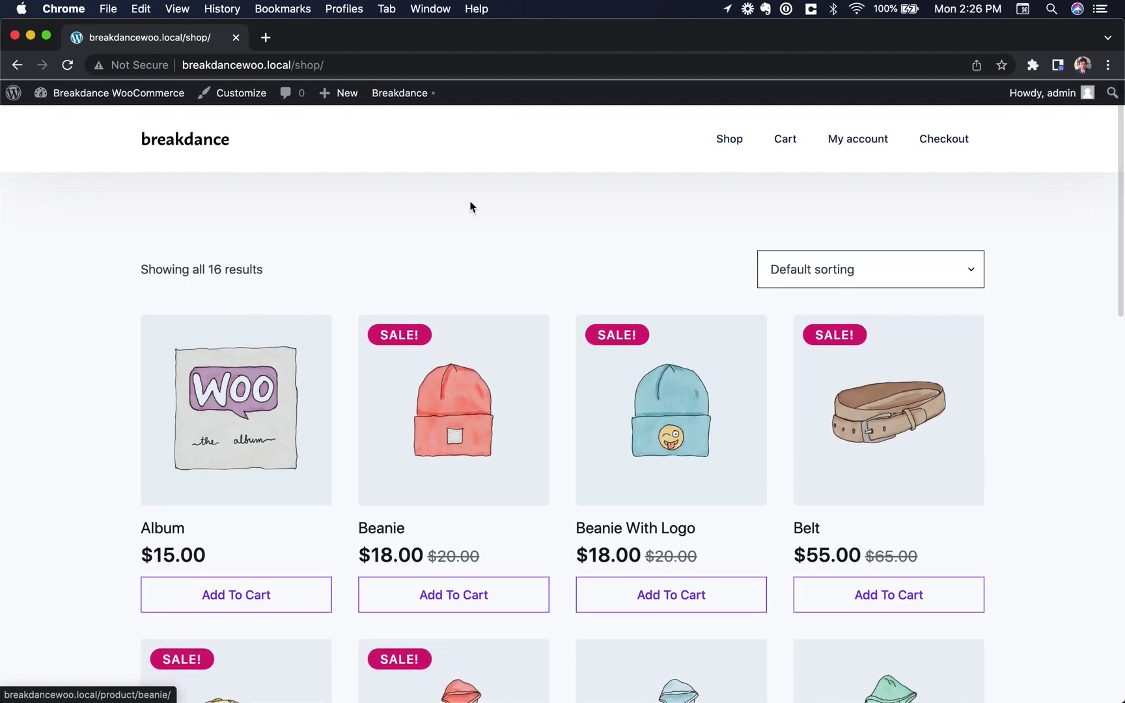
Step: Go to the Breakdance templates in the WordPress admin and add a Shop Page & All Product Archives template
left_click(122, 101)
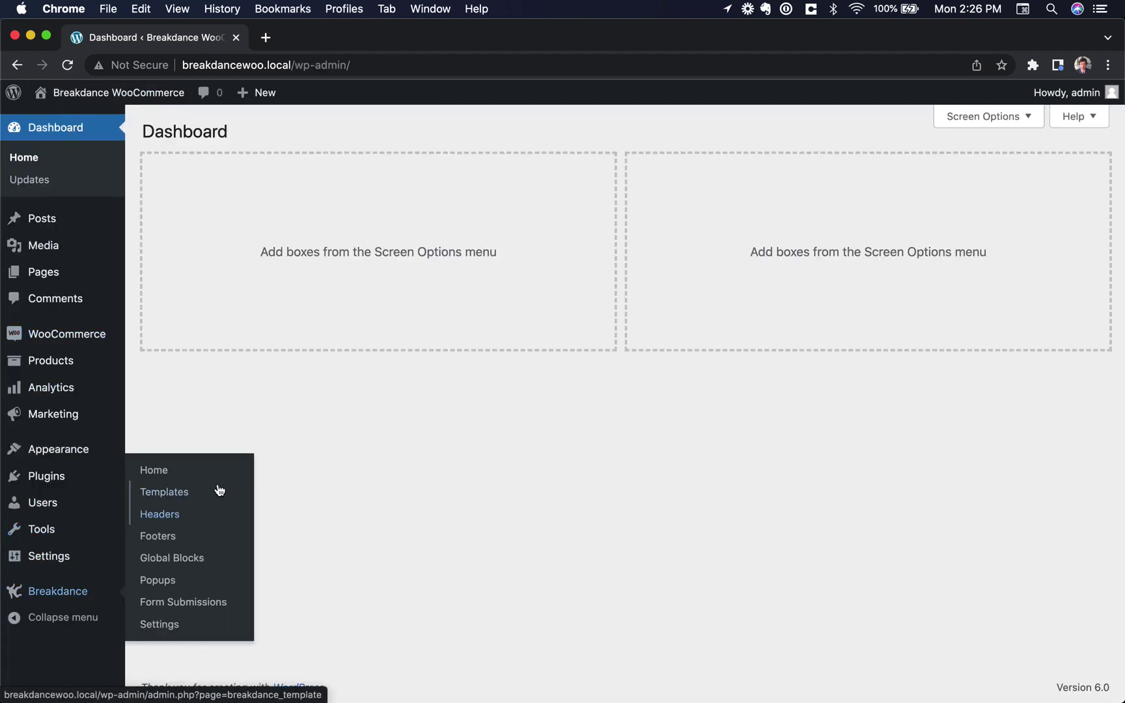
left_click(218, 490)
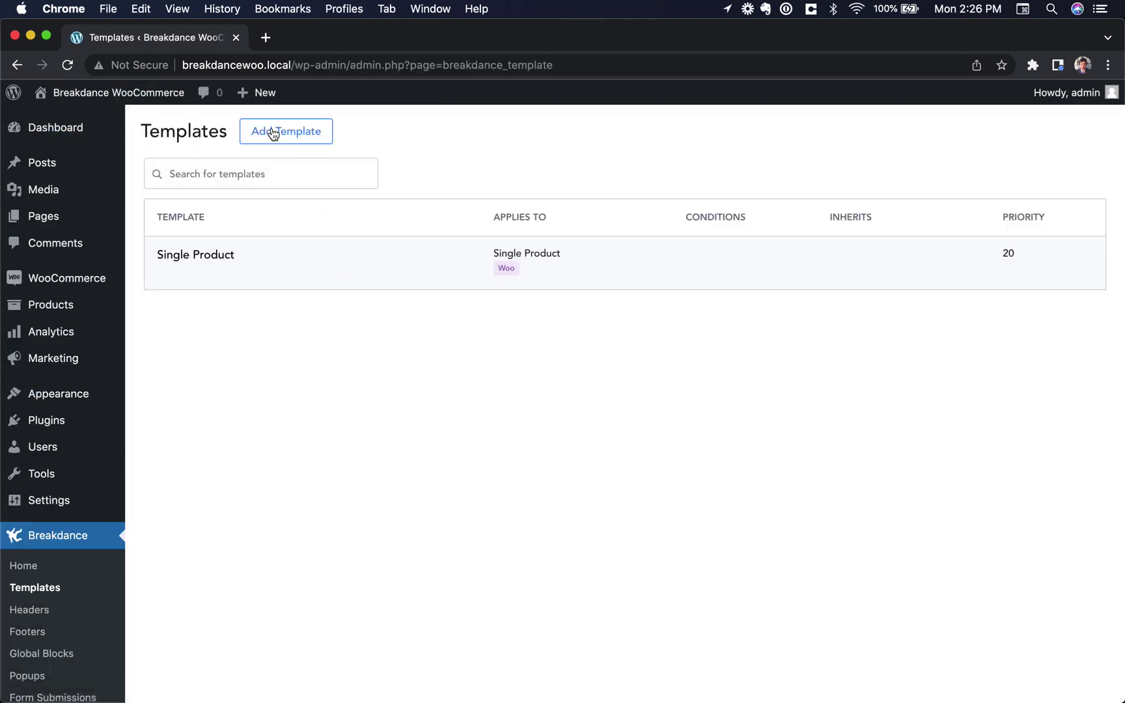
left_click(273, 134)
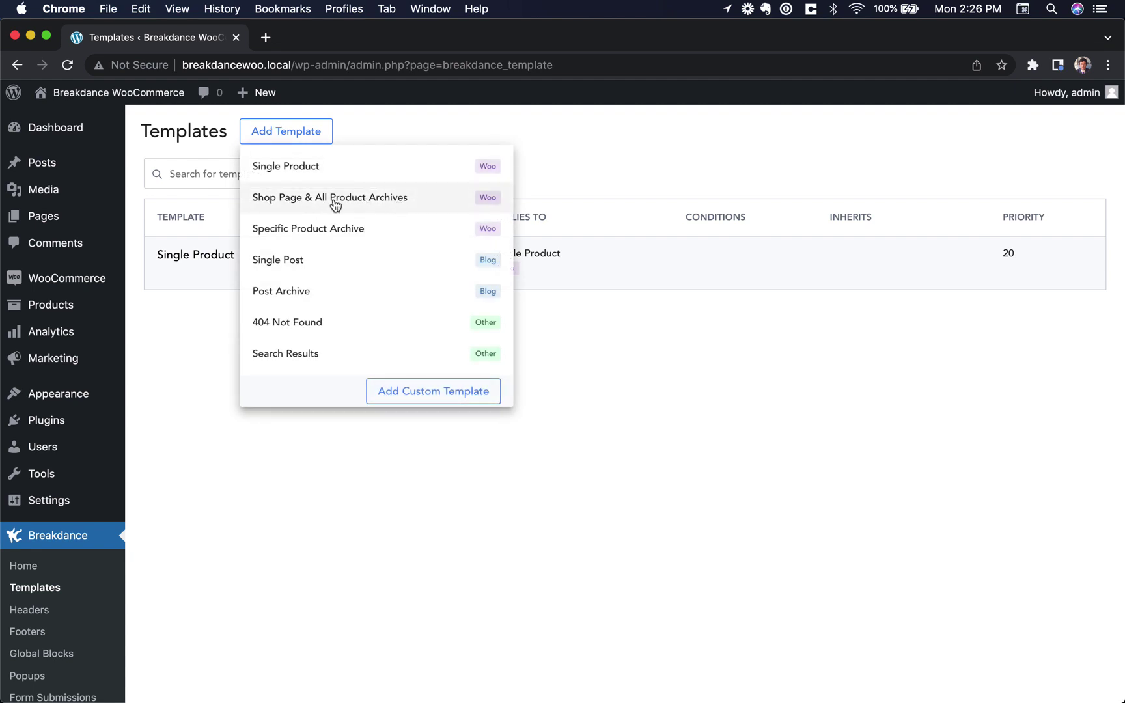
left_click(403, 203)
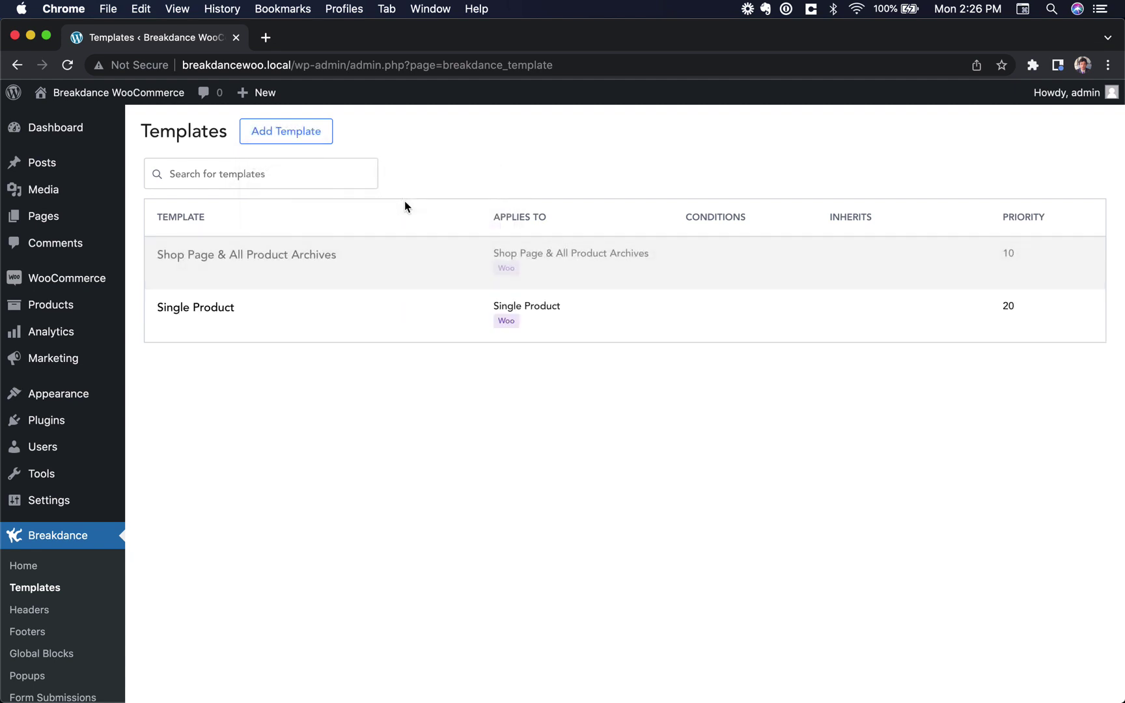
left_click(297, 137)
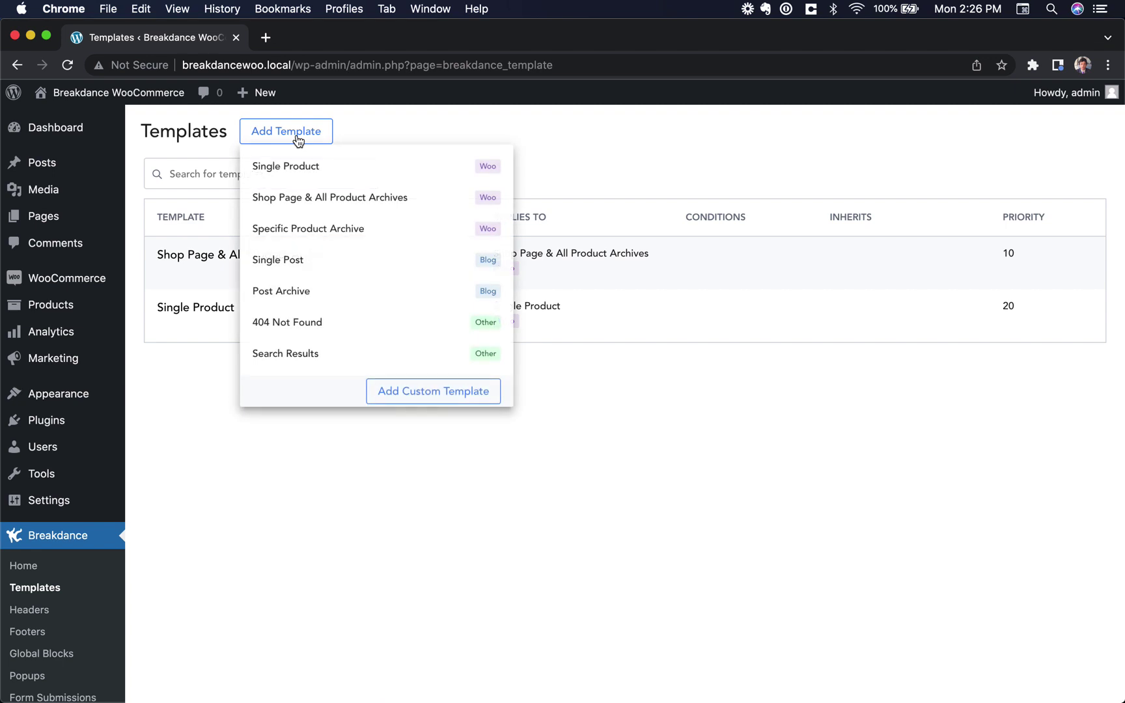
left_click(339, 236)
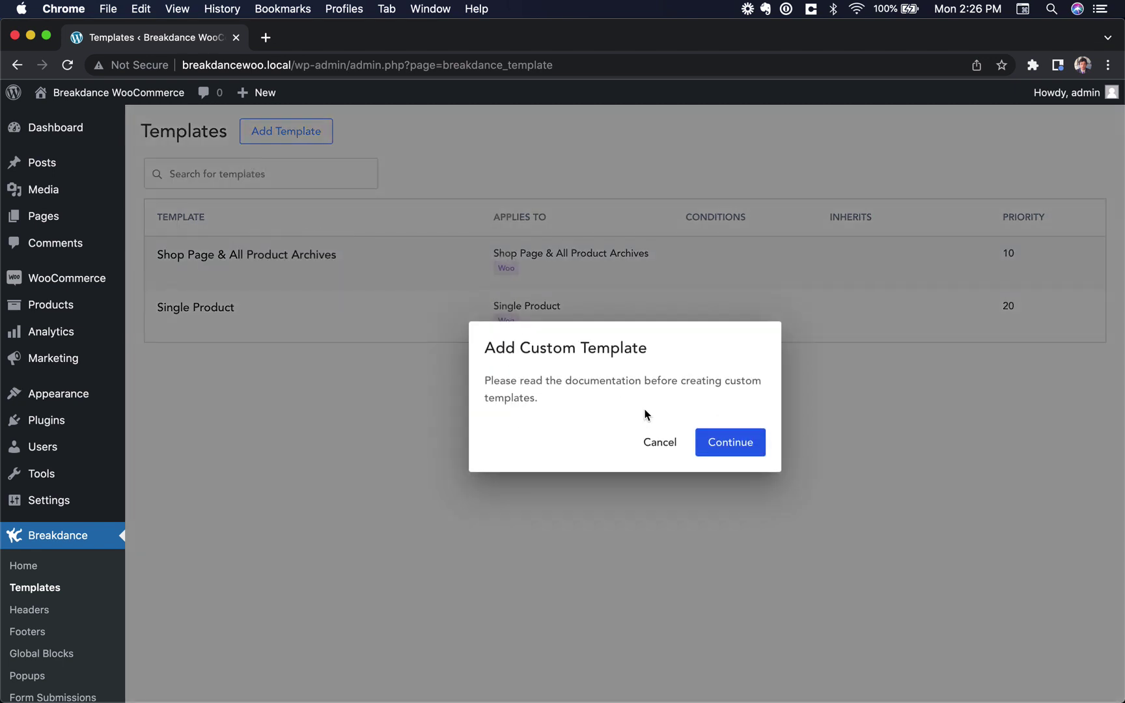
left_click(728, 441)
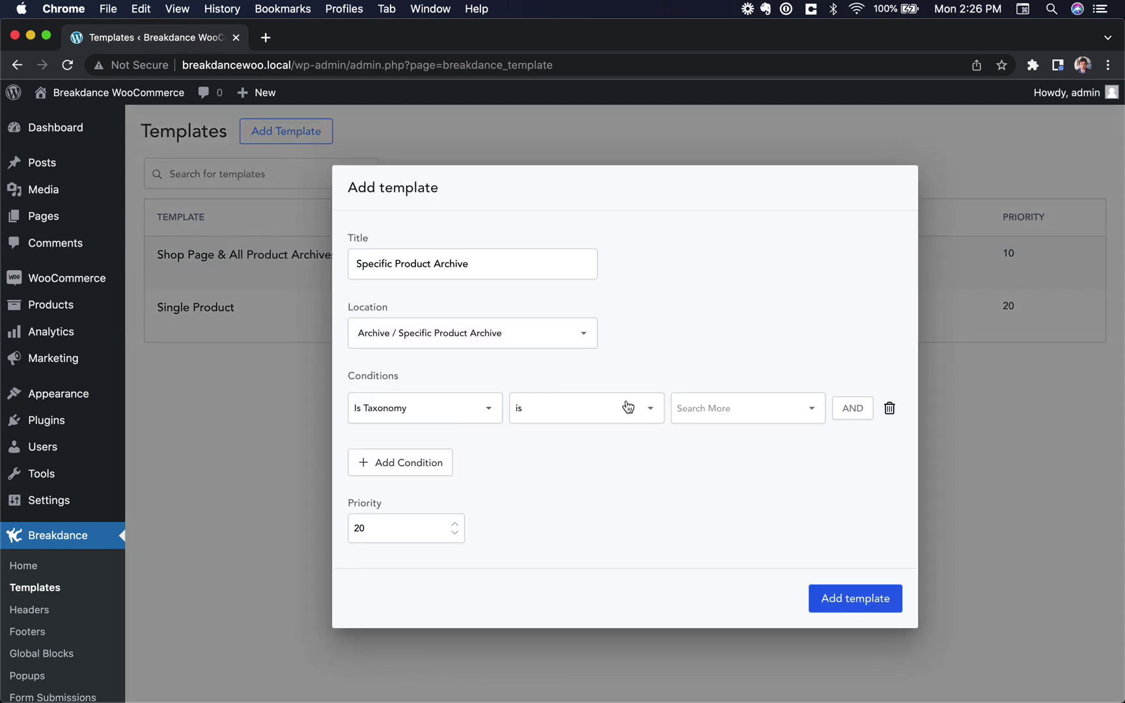
left_click(732, 406)
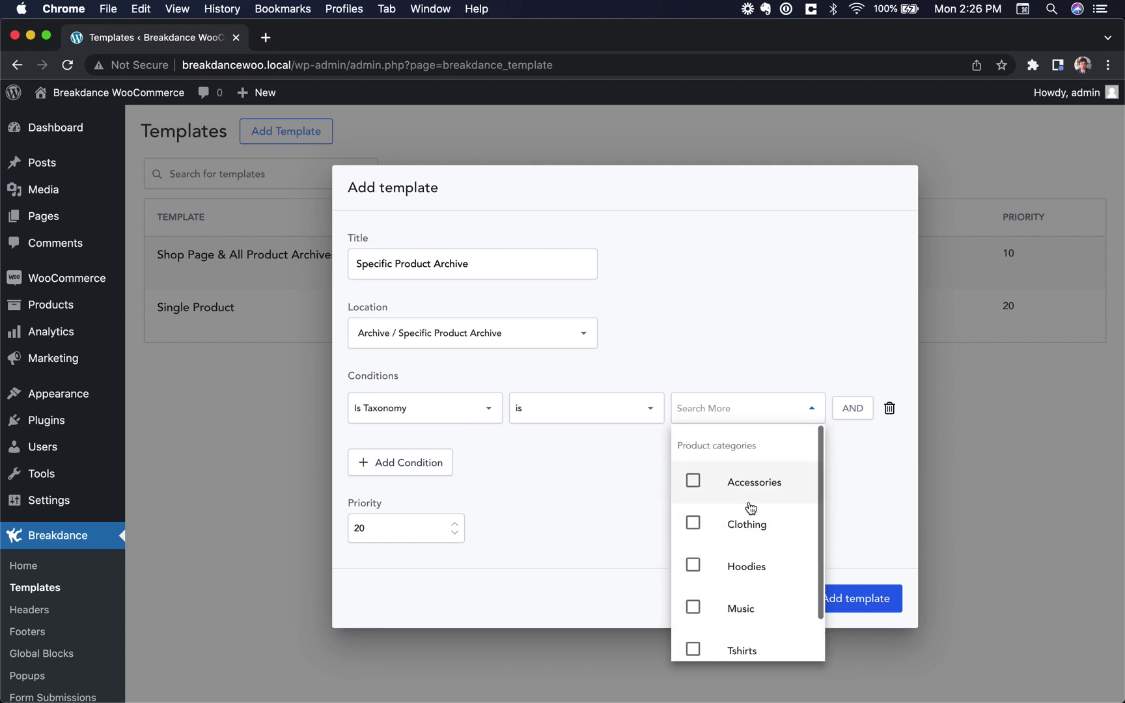
scroll(749, 507, "down", 2)
left_click(935, 465)
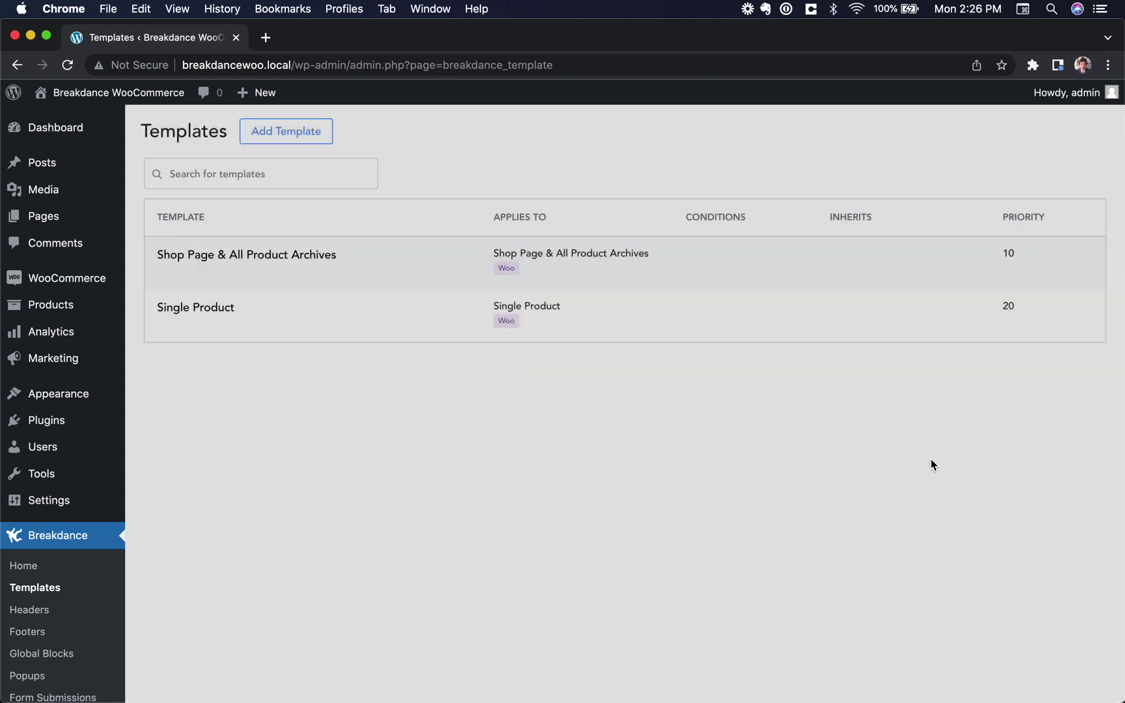
Step: Open the Shop Page & All Product Archives template in Breakdance and add a Columns element with two equal columns
mouse_move(451, 284)
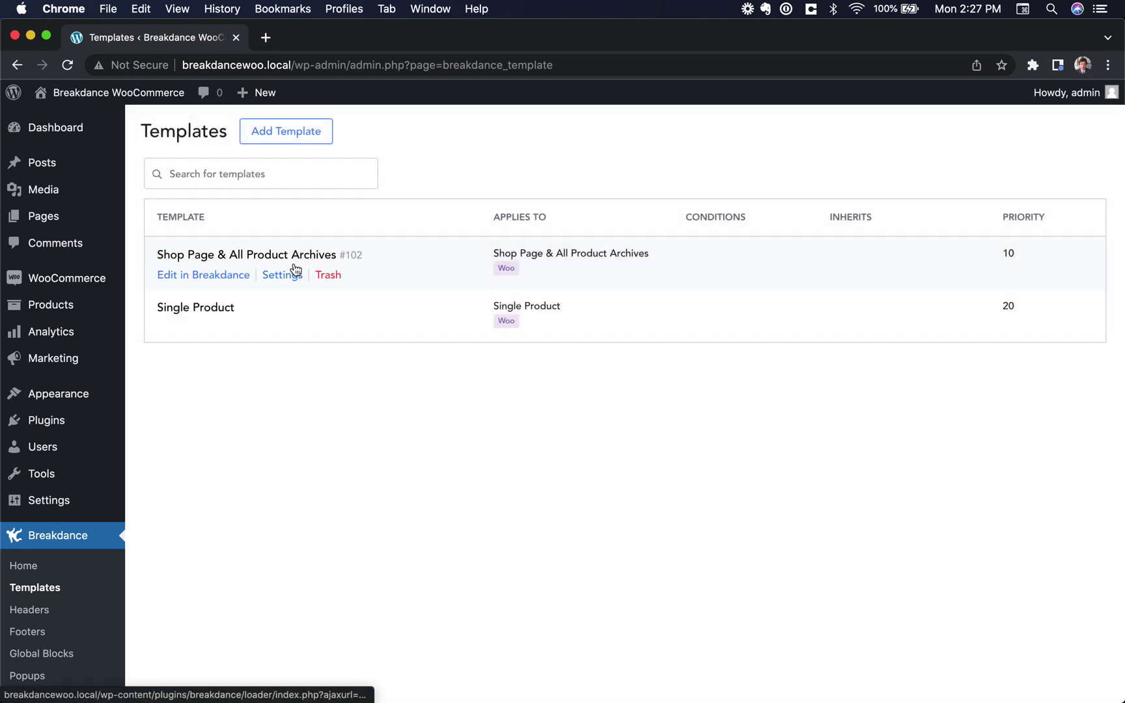
left_click(191, 280)
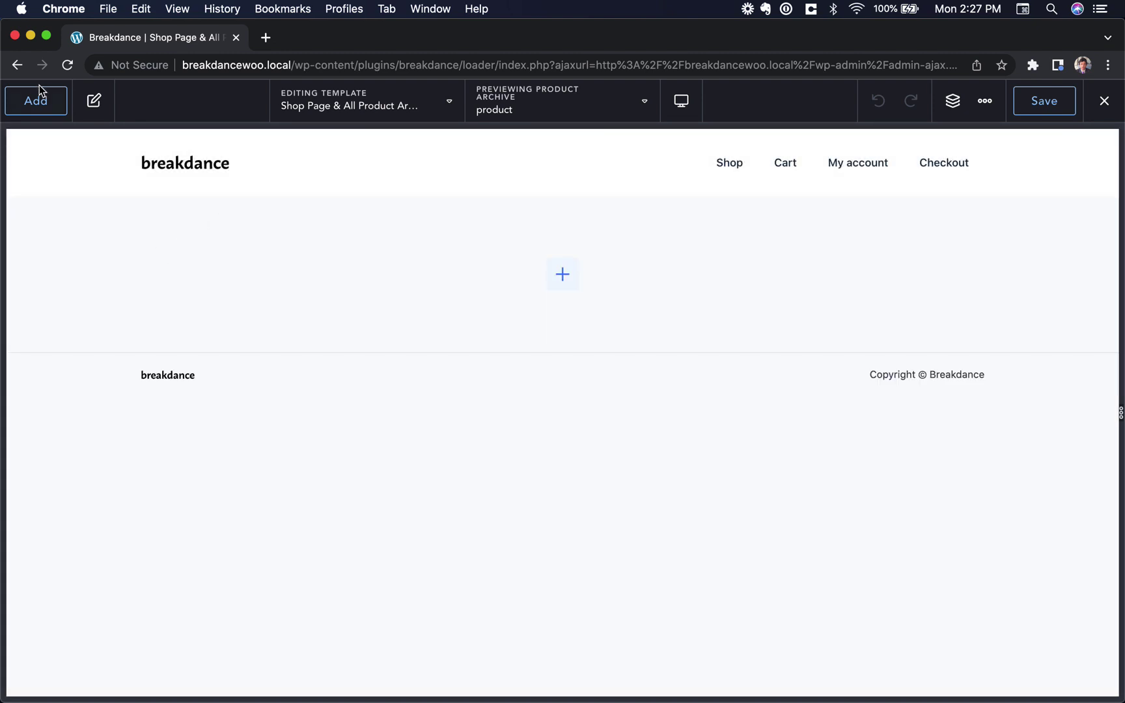
left_click(33, 103)
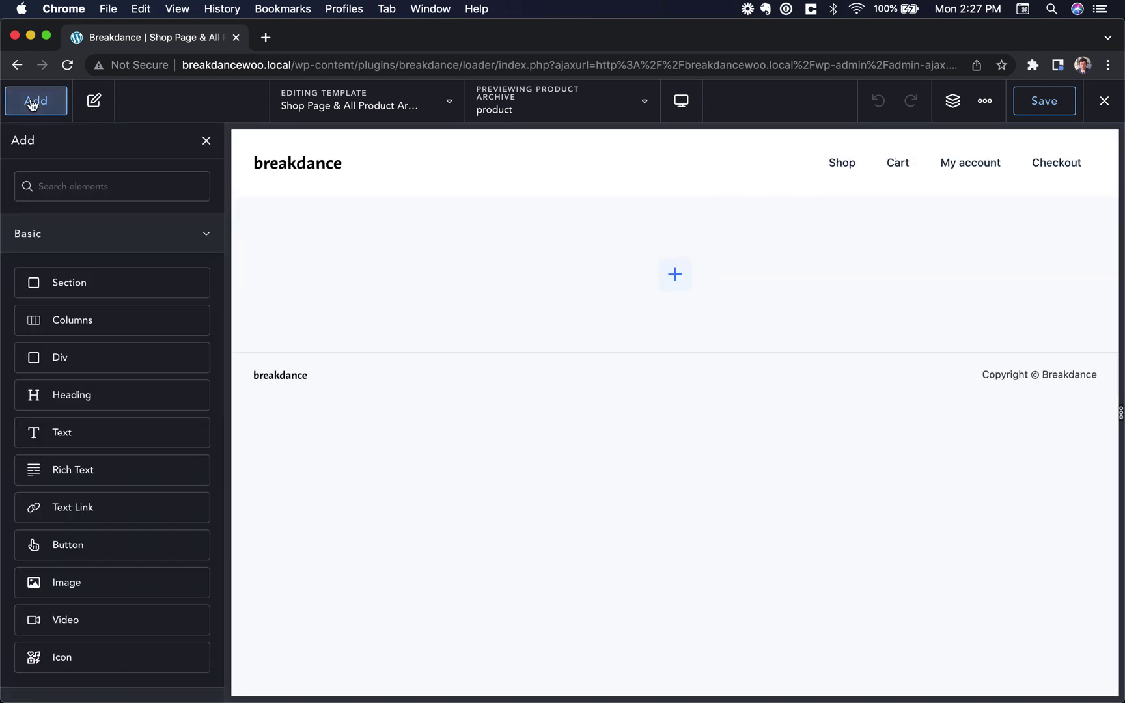
type("col")
left_click_drag(91, 245, 409, 228)
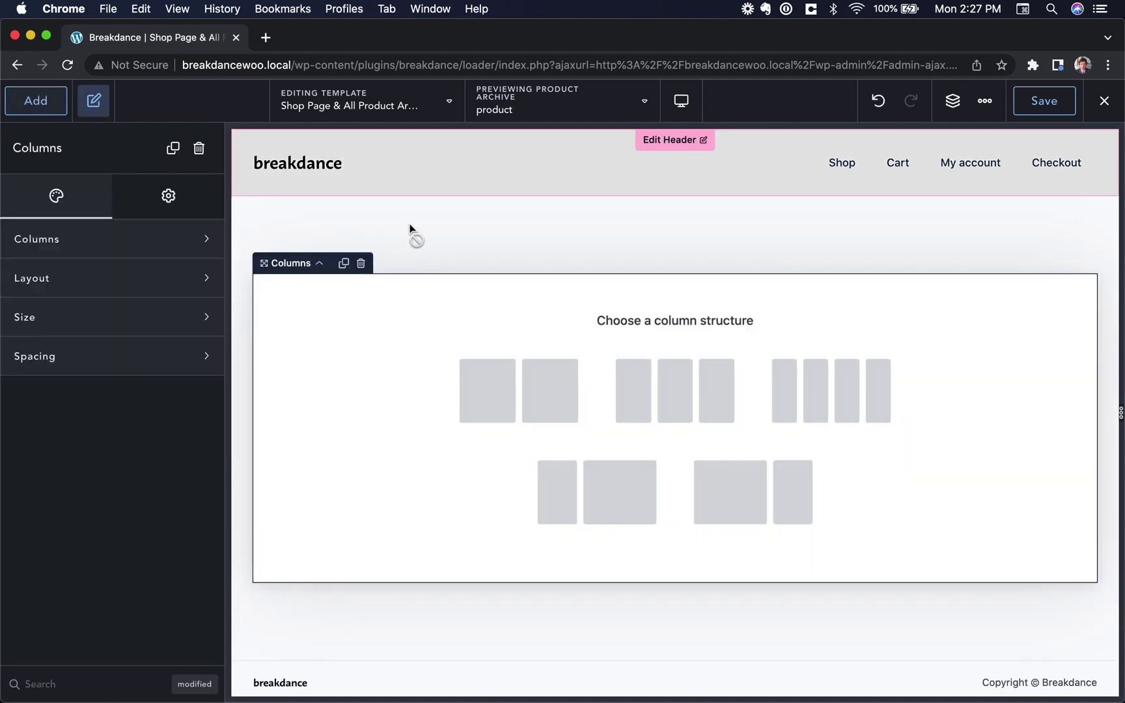
left_click(477, 398)
left_click(316, 357)
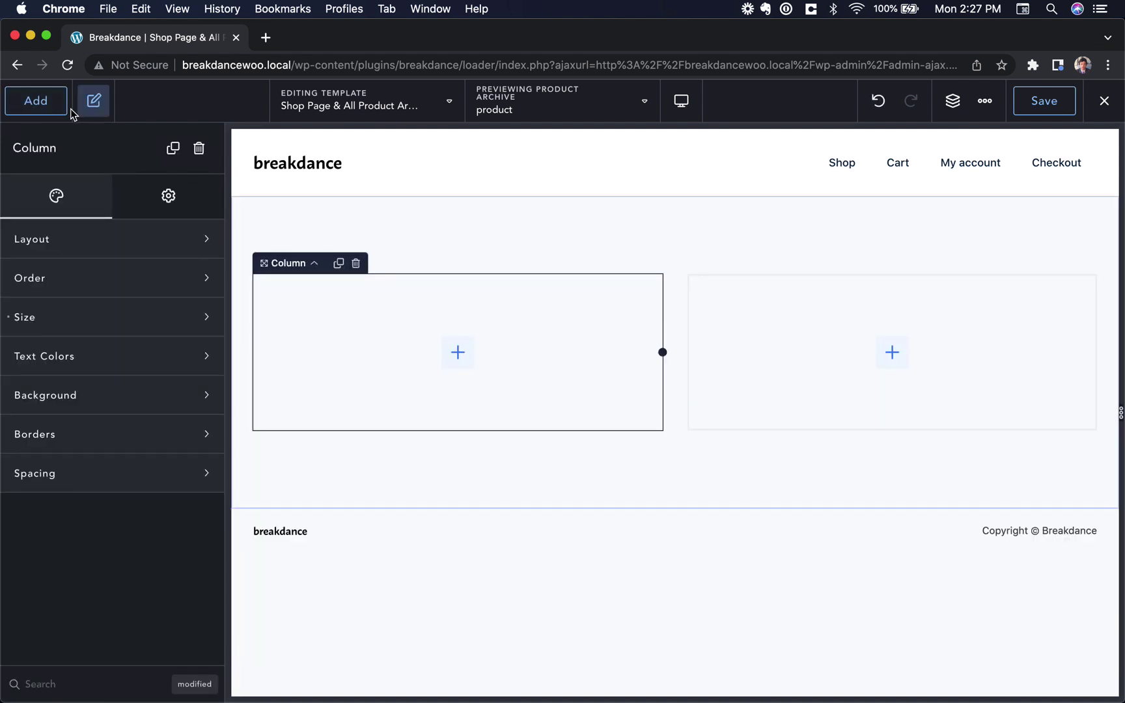
Step: Add a Shop Page element to the second, empty column of the template
left_click(765, 315)
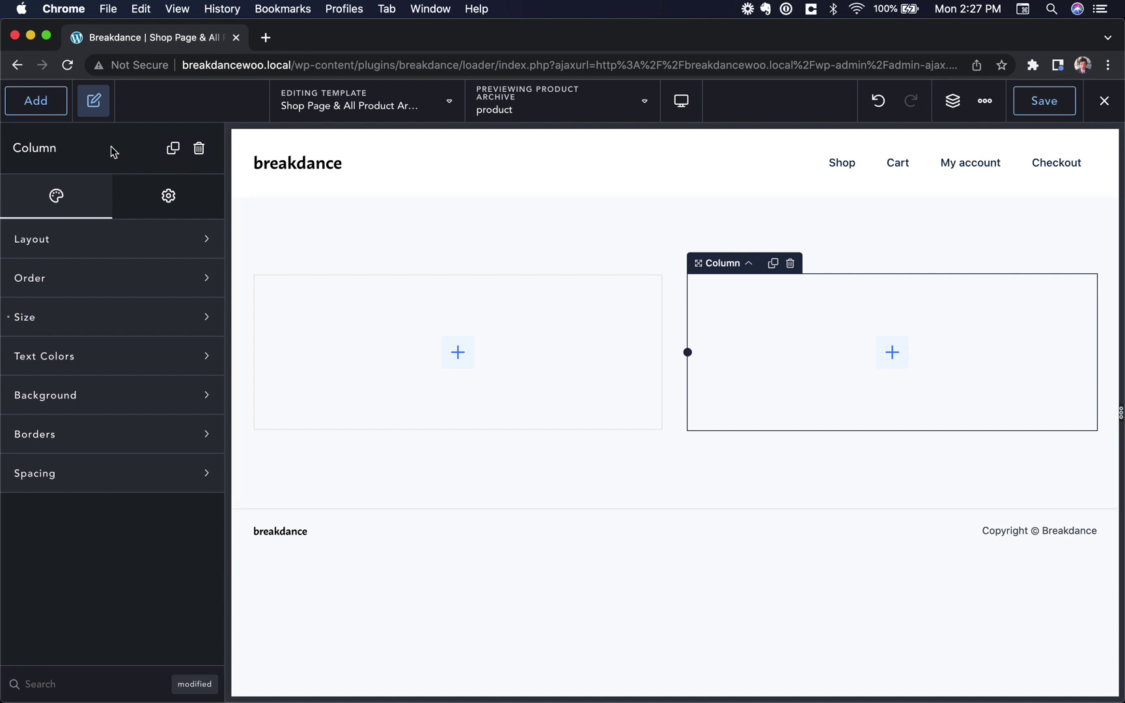
left_click(37, 102)
type("shop")
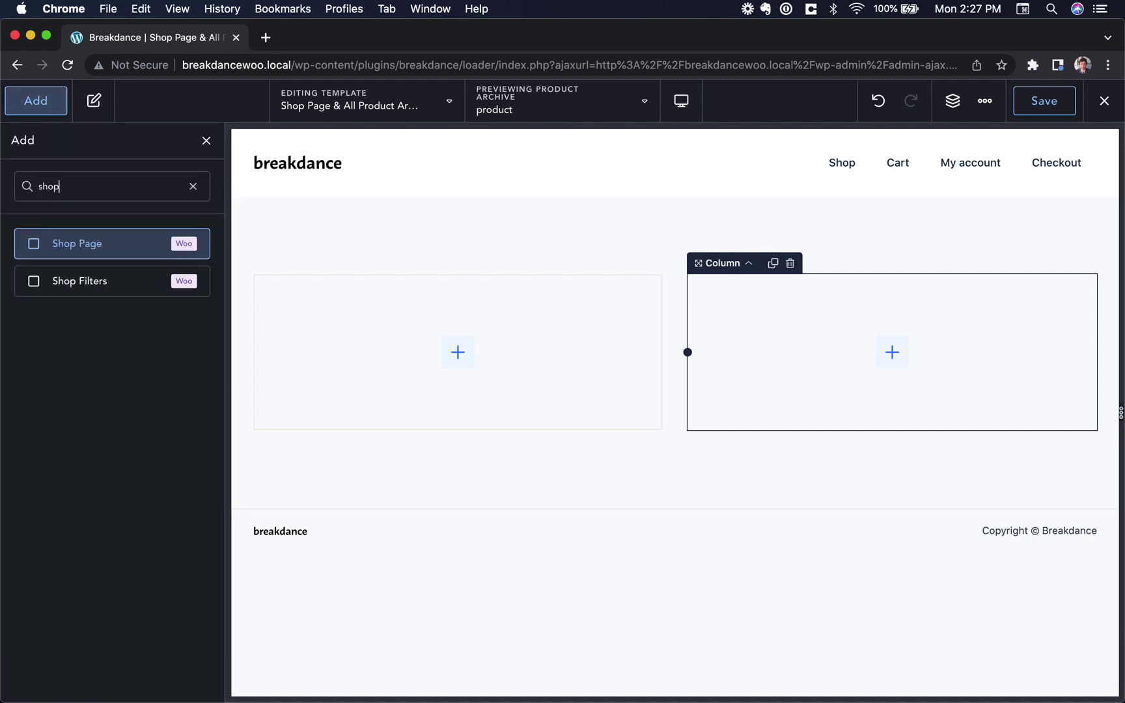
left_click_drag(117, 233, 862, 315)
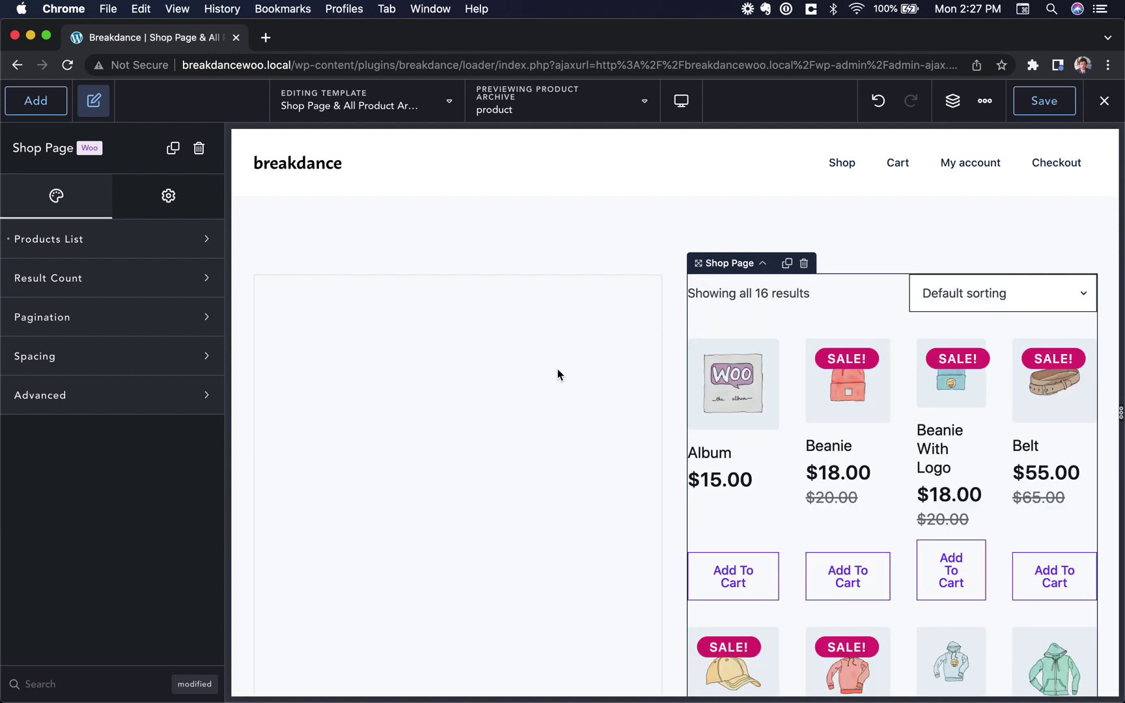
Step: Narrow the empty first column to about a quarter of the row width, giving the product listing the remaining space
left_click(557, 375)
scroll(643, 533, "down", 5)
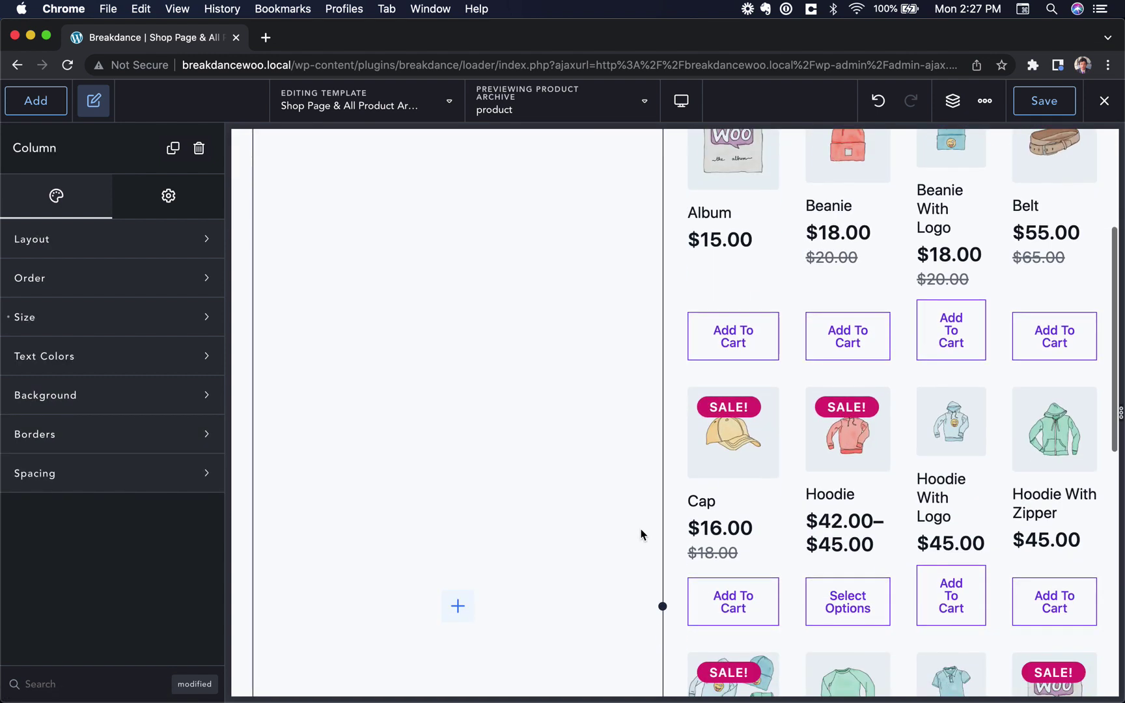
left_click_drag(663, 558, 475, 556)
scroll(476, 557, "up", 5)
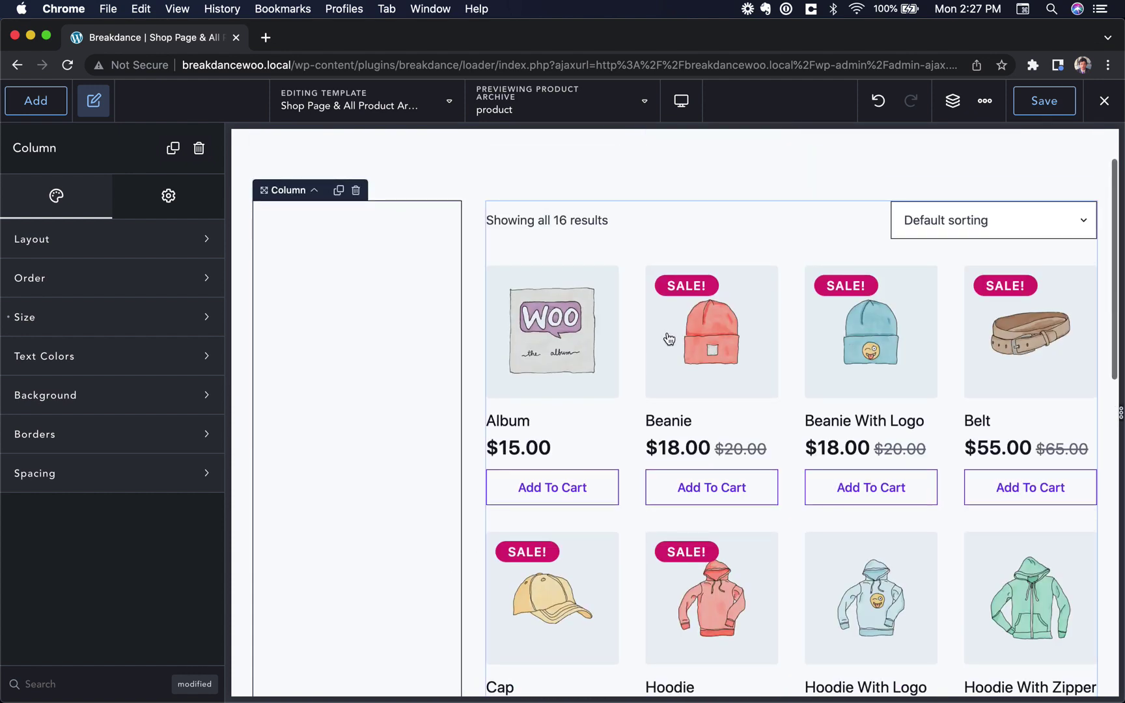
Step: Set the Shop Page element's product list layout to 3 products per row
left_click(669, 338)
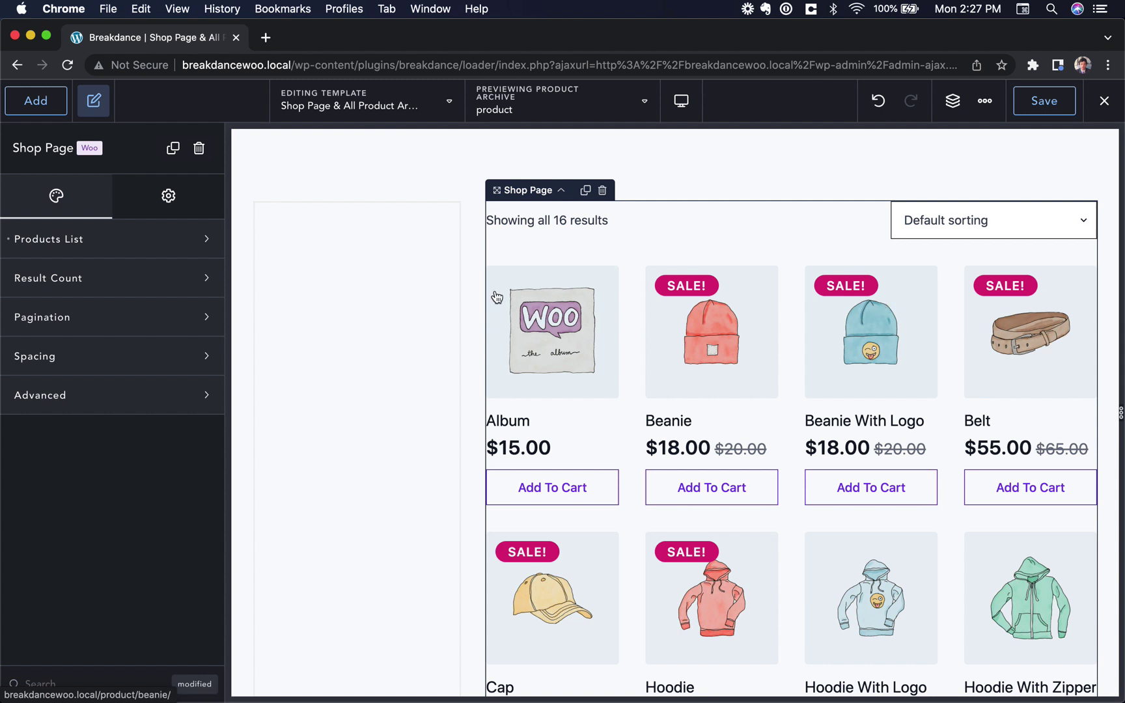
left_click(107, 238)
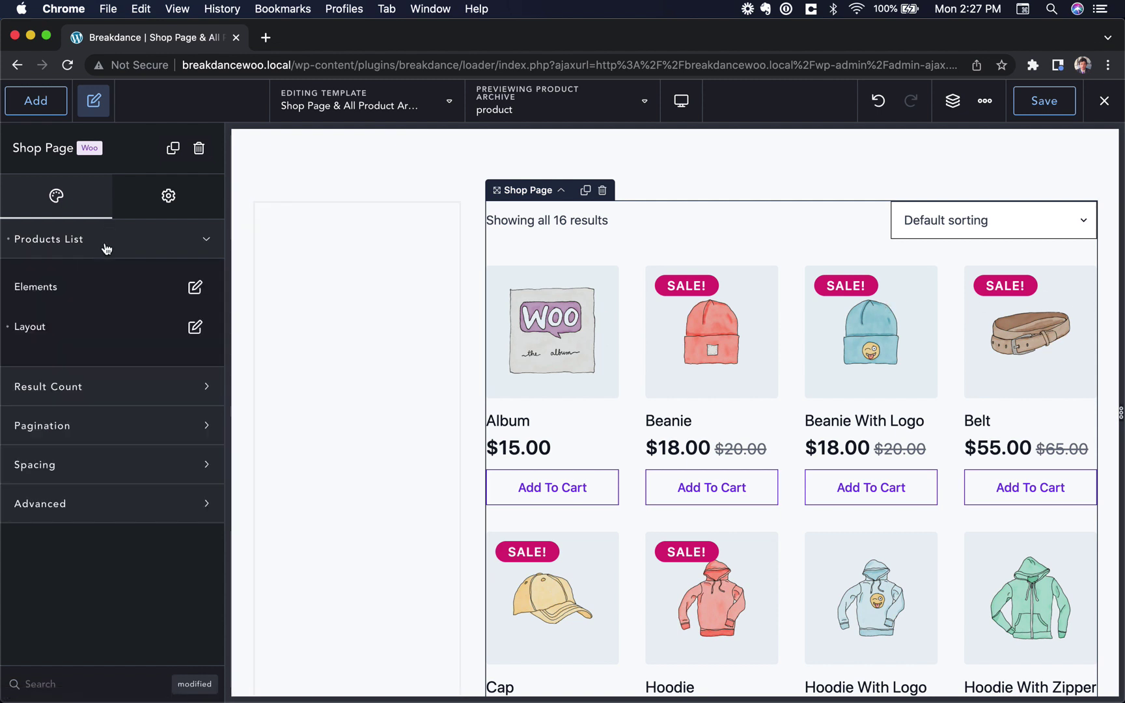
left_click(193, 328)
type("3")
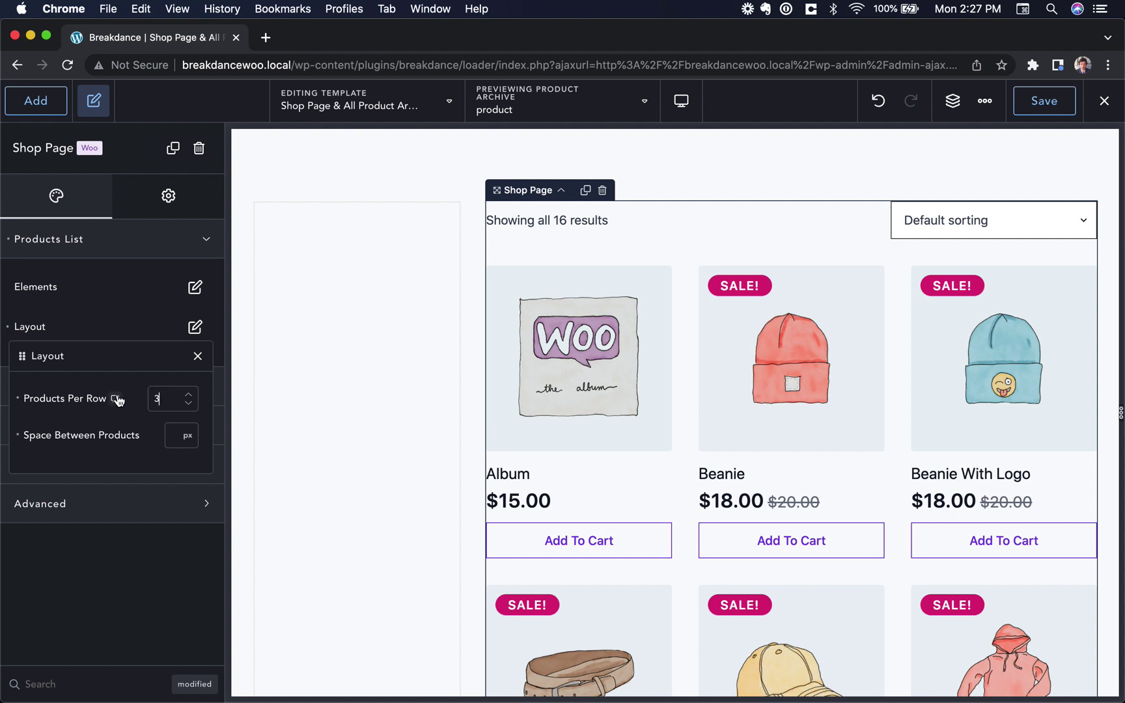
Step: Add a Shop Filters element to the narrow, empty column beside the product listing
left_click(339, 351)
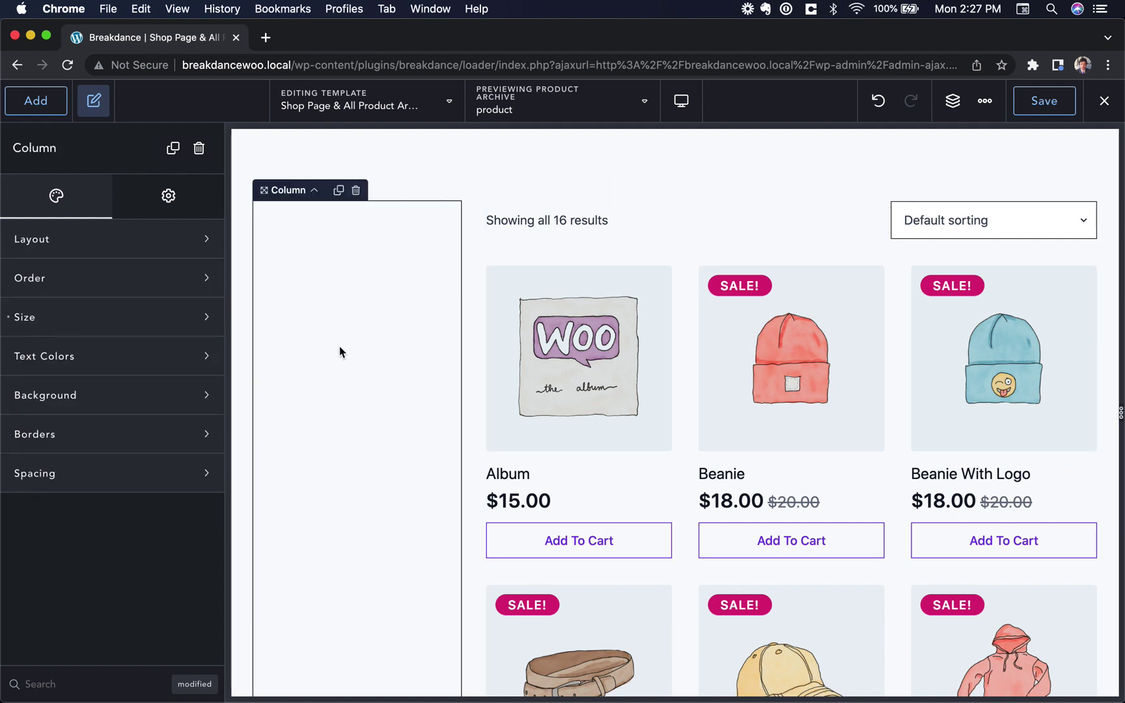
left_click(40, 108)
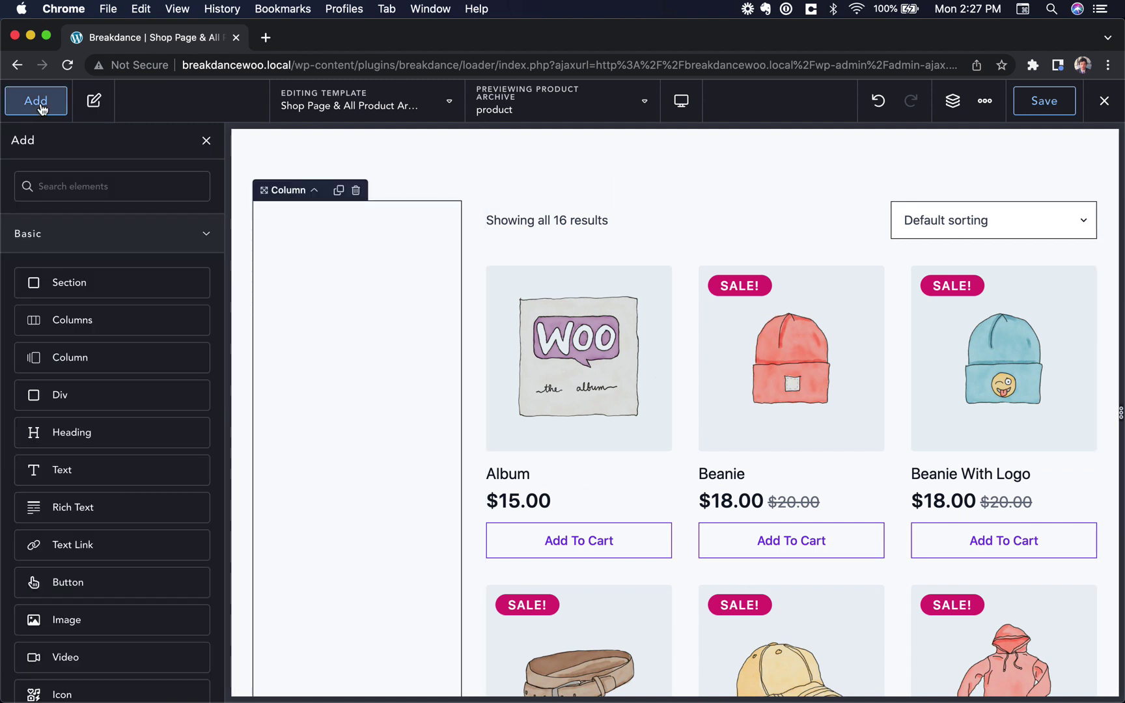
type("fil")
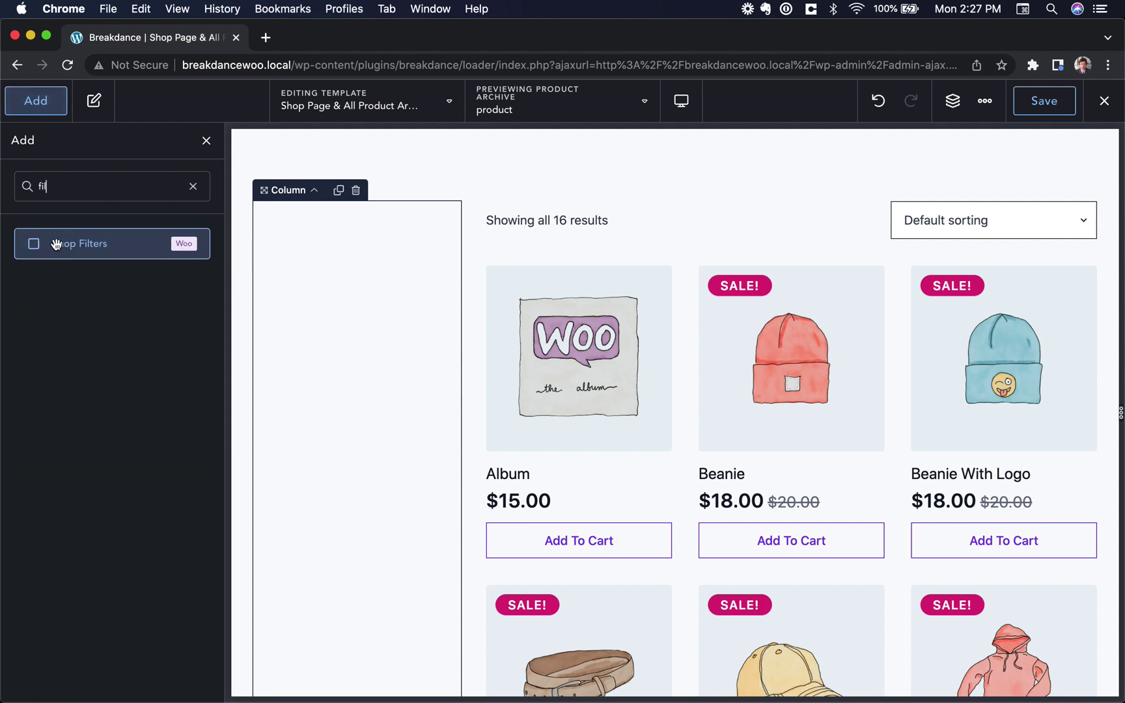
left_click_drag(52, 246, 366, 280)
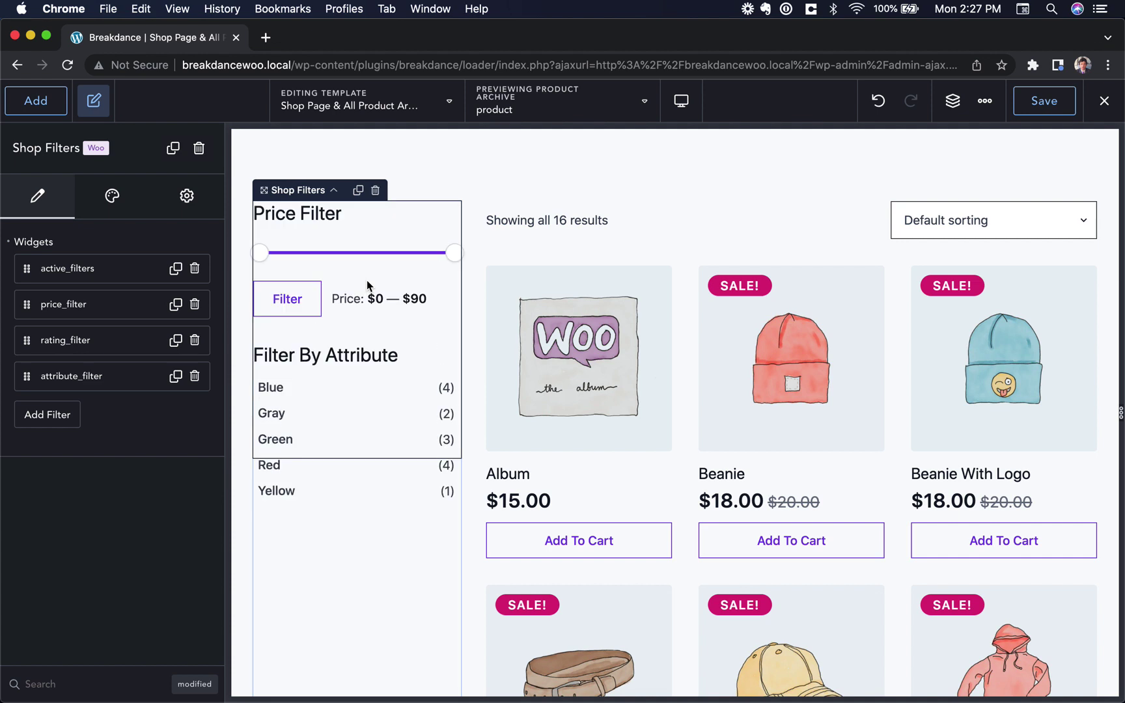
Step: Examine the Shop Filters design options and filter widgets, and look over the shop page layout
left_click(110, 196)
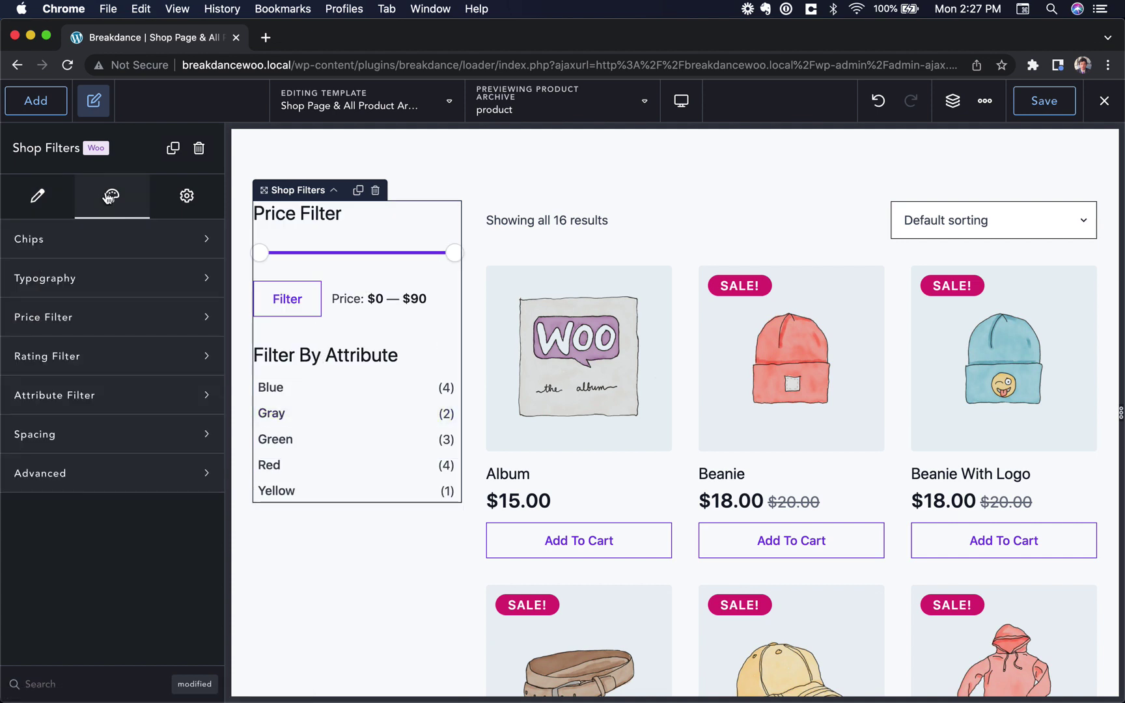
left_click(129, 291)
left_click(122, 277)
left_click(136, 245)
left_click(134, 243)
left_click(57, 202)
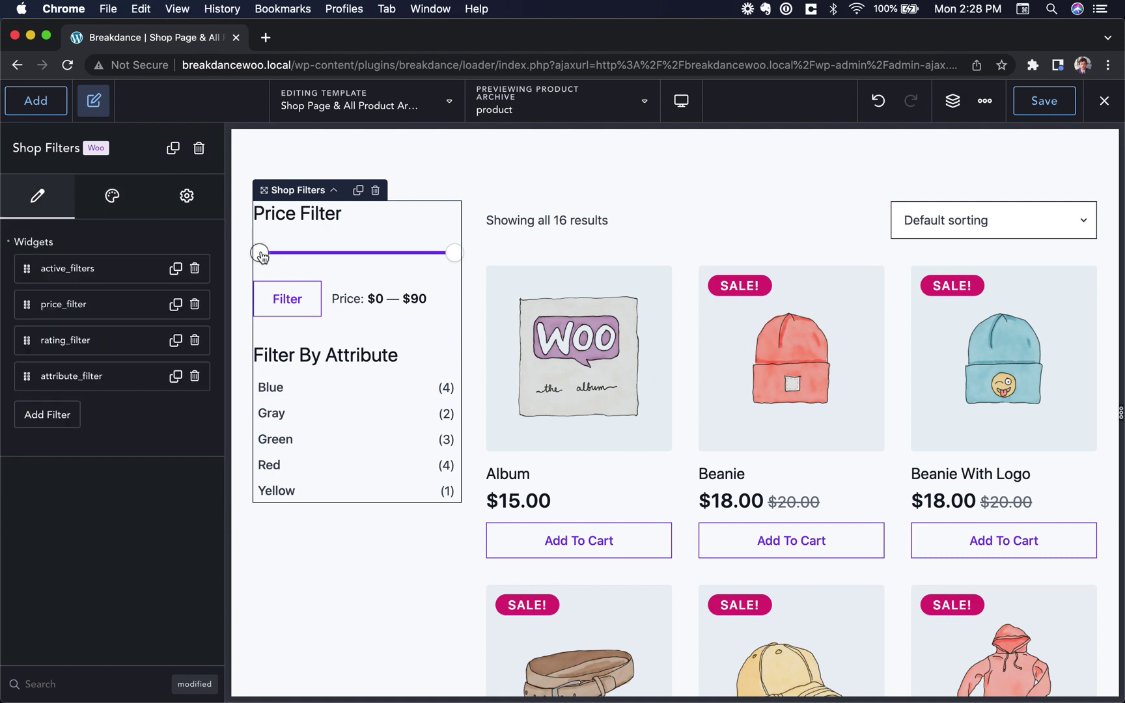
scroll(481, 399, "down", 5)
scroll(481, 398, "up", 6)
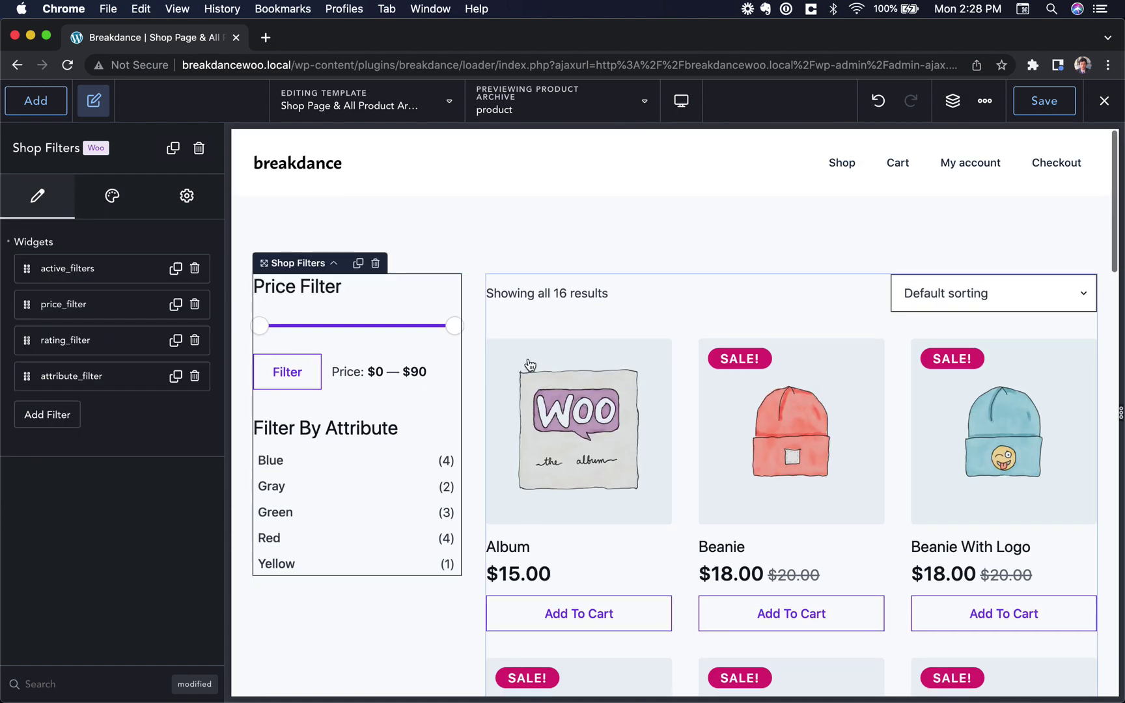
scroll(612, 538, "down", 8)
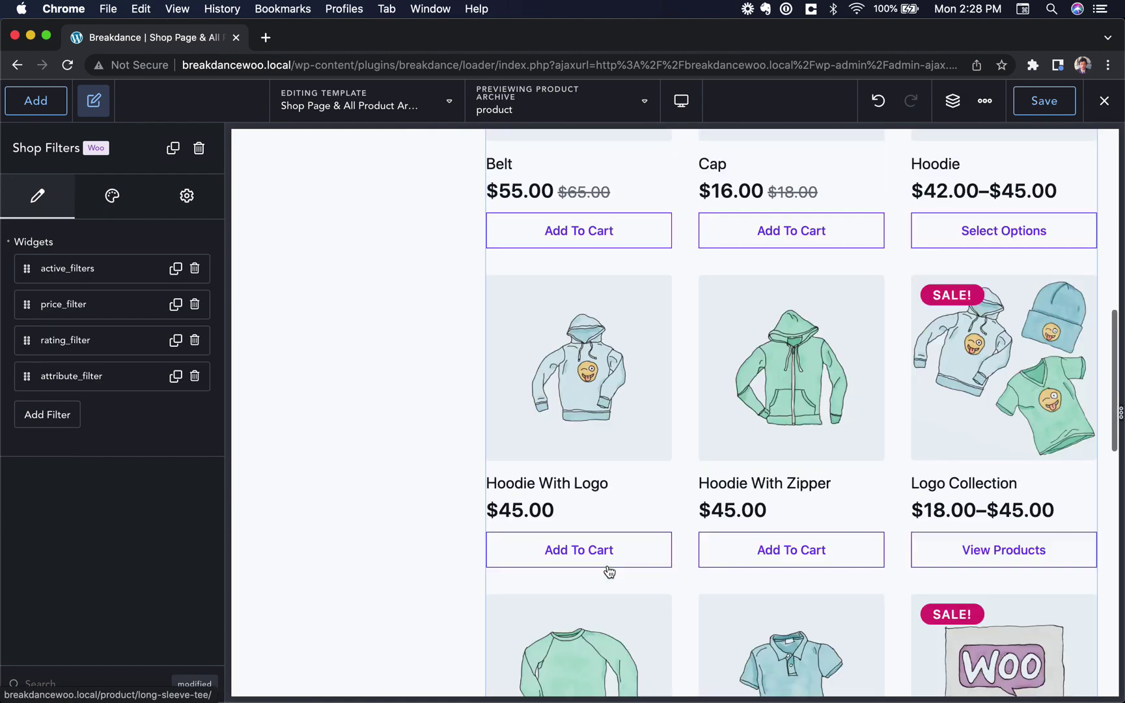
scroll(609, 571, "up", 8)
Step: Change the brand color in the global settings to the purple #8525D6FF
left_click(984, 100)
left_click(992, 138)
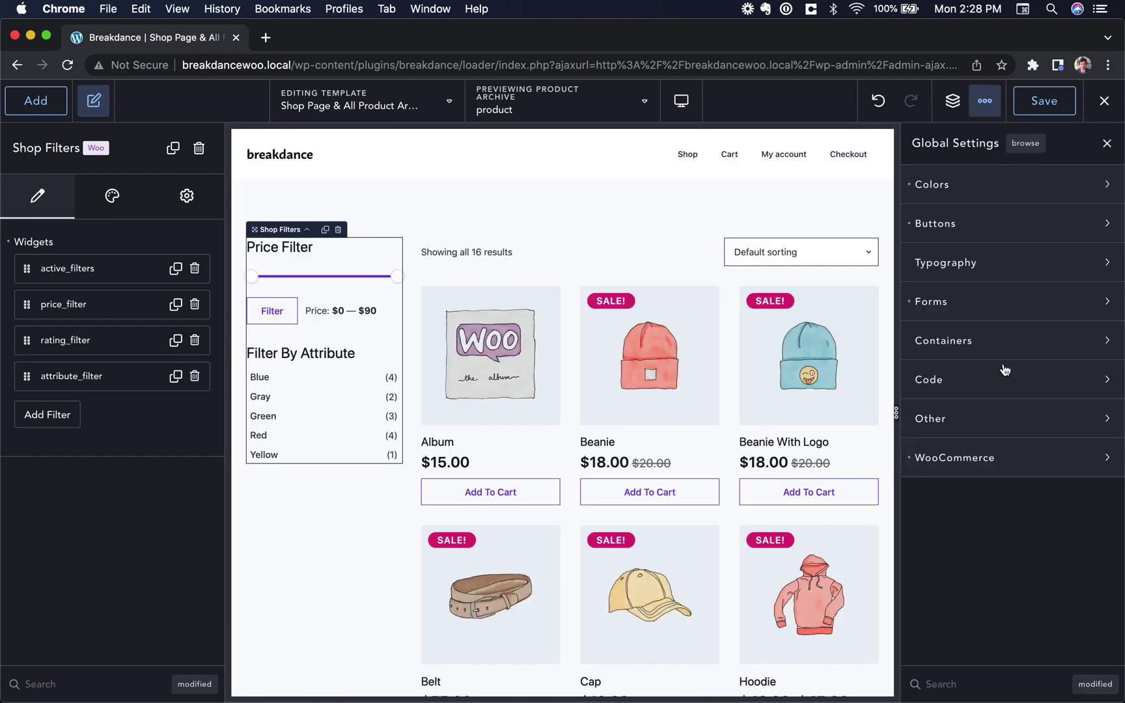
left_click(988, 188)
left_click(1098, 231)
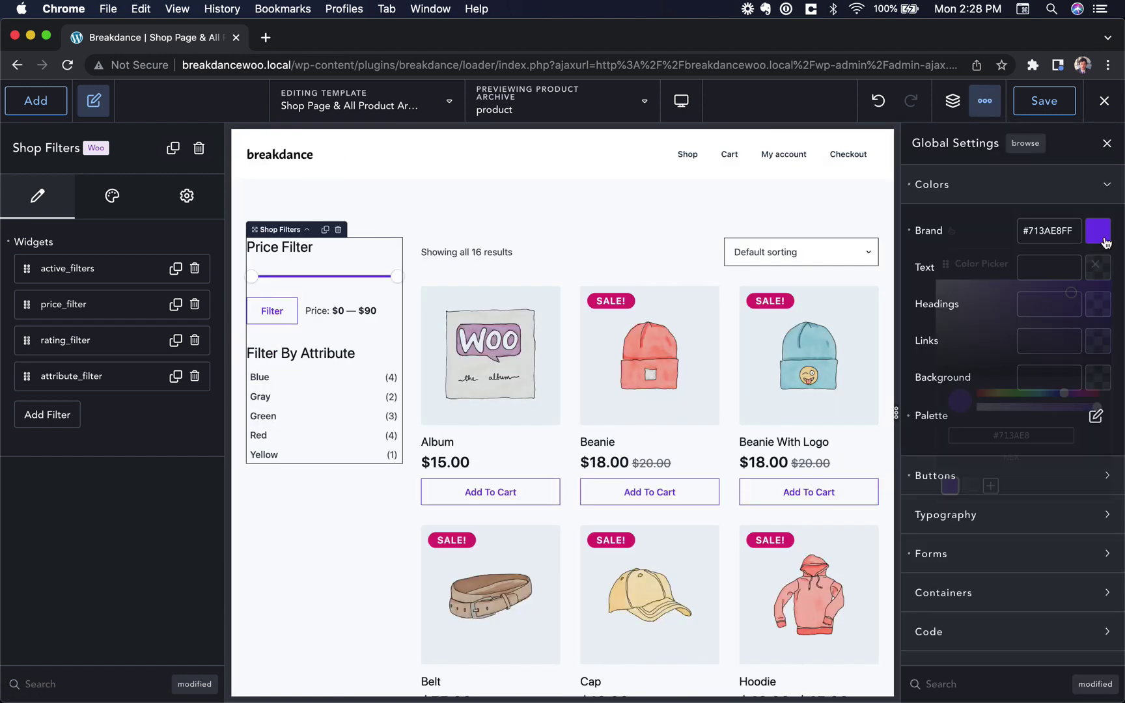
left_click_drag(1096, 395, 1070, 396)
mouse_move(1084, 302)
left_mouse_down()
mouse_move(1094, 297)
mouse_move(1085, 294)
left_mouse_up()
left_click(1095, 263)
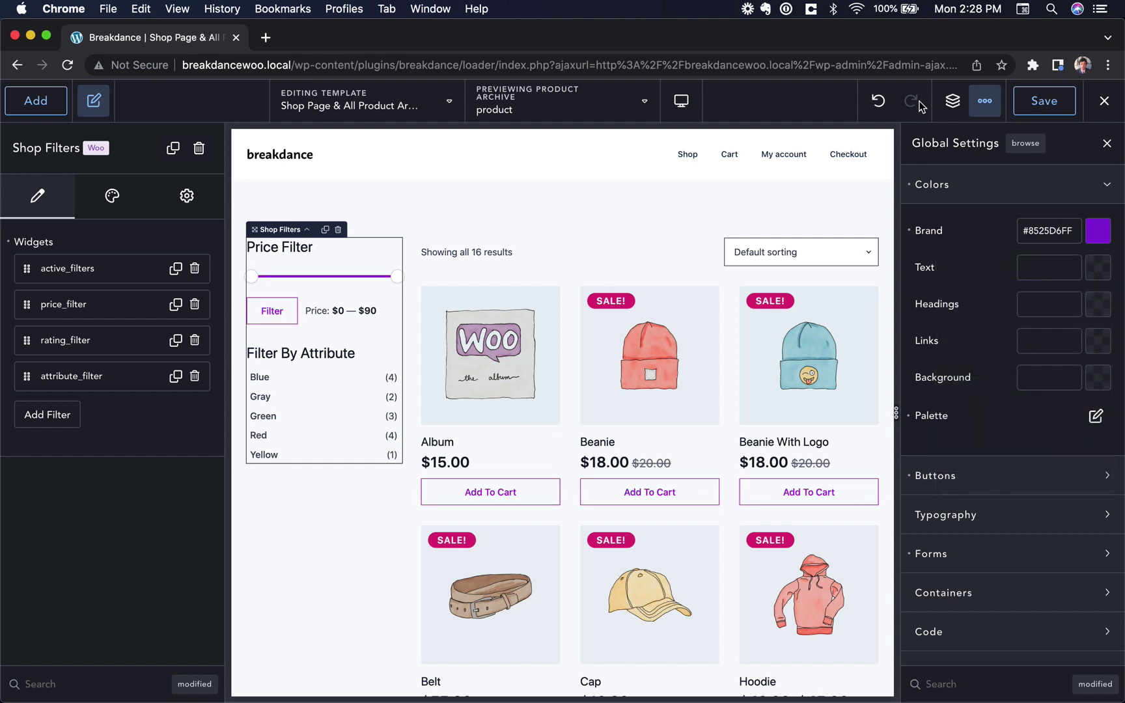
Step: Undo the global brand color change, keeping the Shop Filters element in its column
left_click(878, 100)
left_click(878, 100)
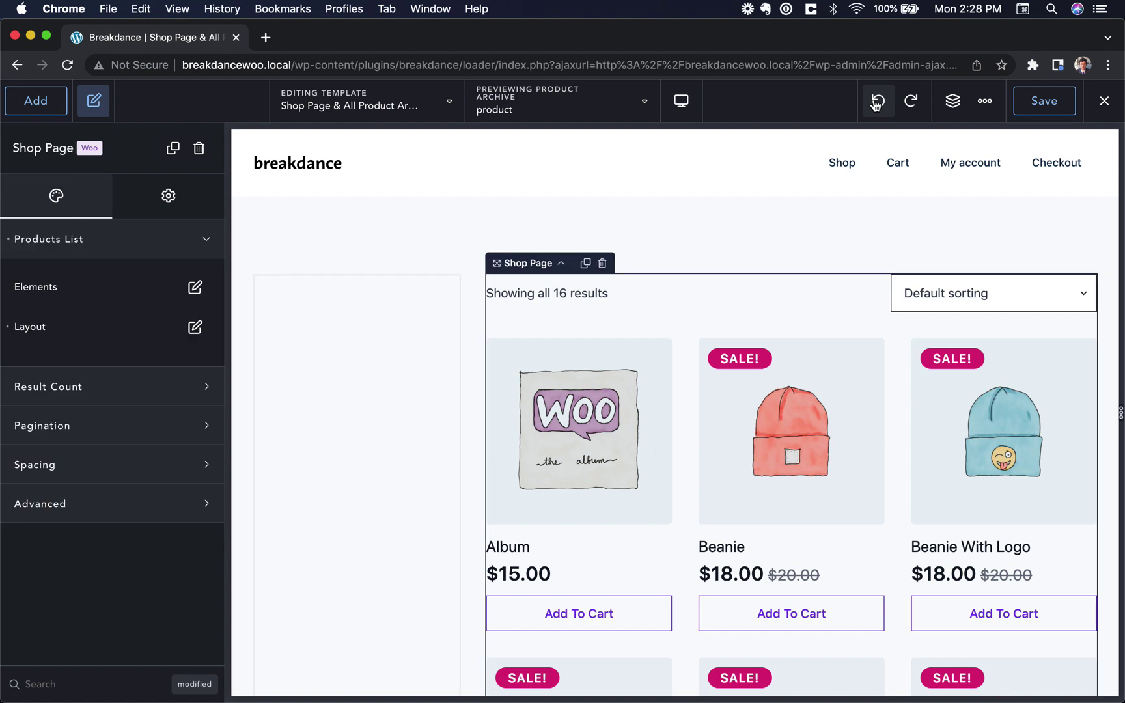
left_click(912, 102)
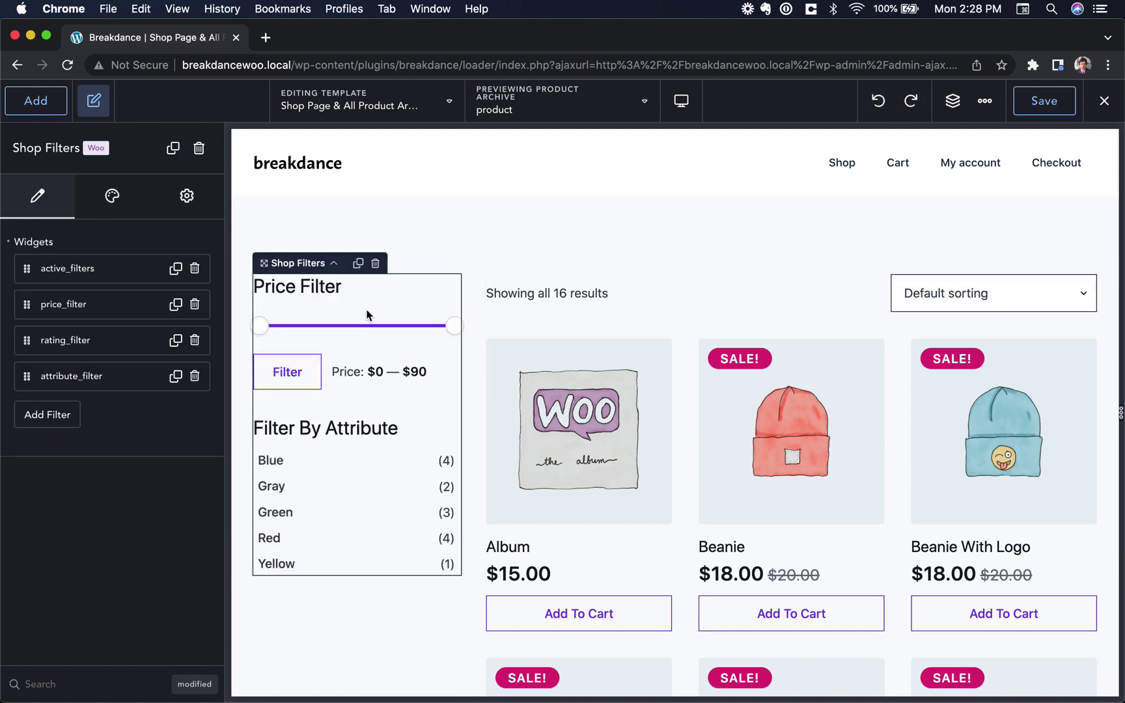
Step: Save the shop template and exit the builder to the Shop page on the front end
left_click(346, 508)
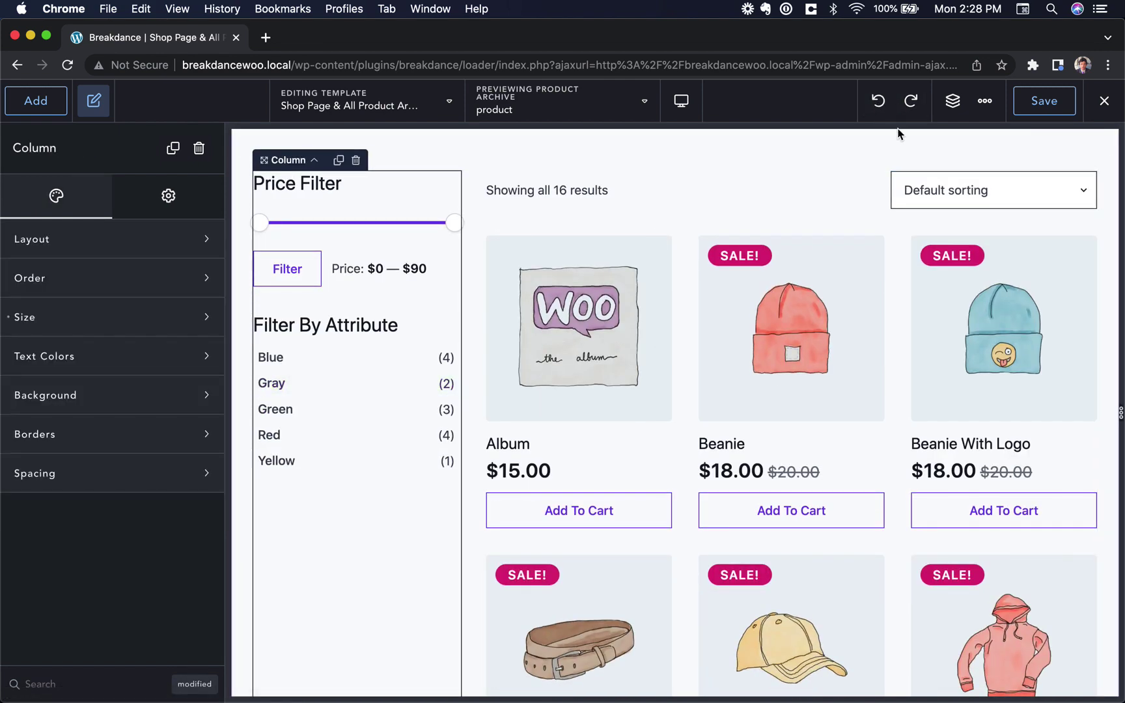
left_click(1074, 102)
left_click(1104, 101)
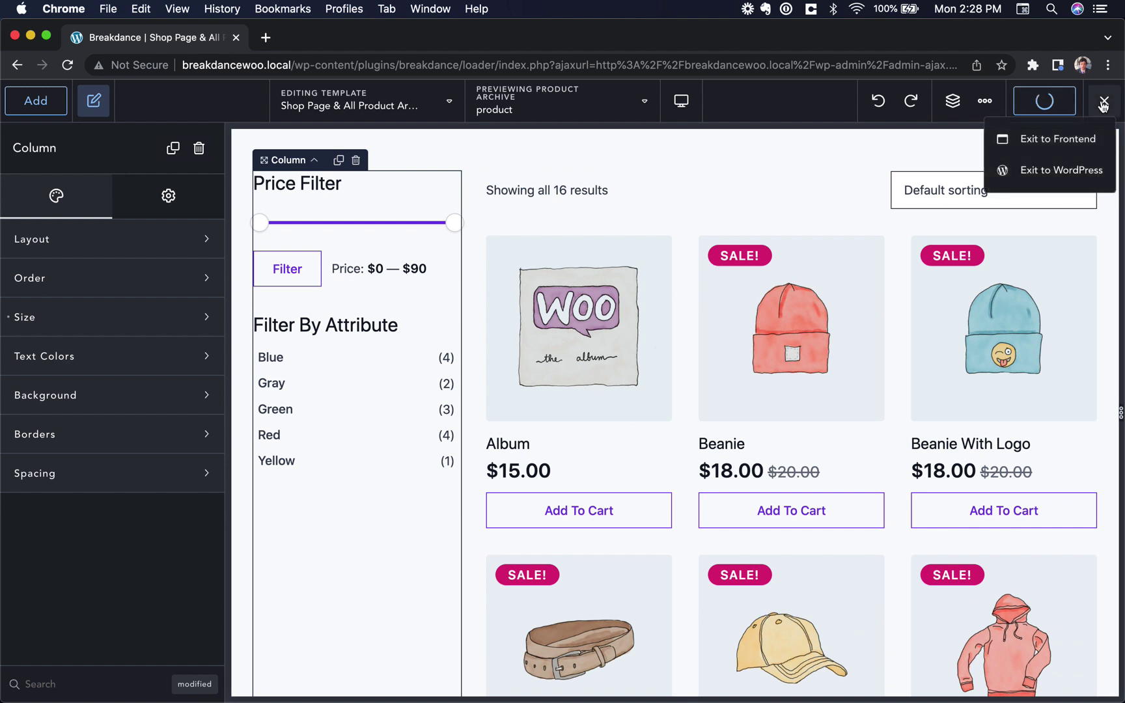
left_click(1071, 140)
left_click(357, 39)
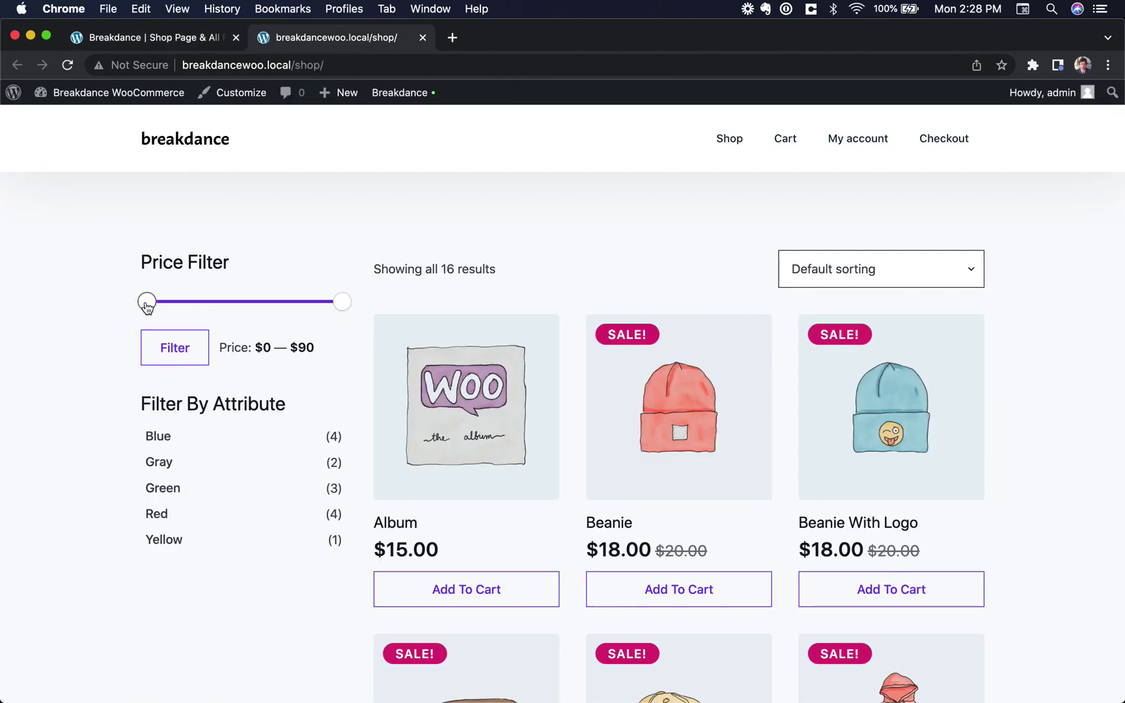
Step: Filter the shop products to a $20 minimum price, remove the $90 maximum filter, and look through the listing
left_click_drag(147, 303, 189, 303)
left_click(176, 351)
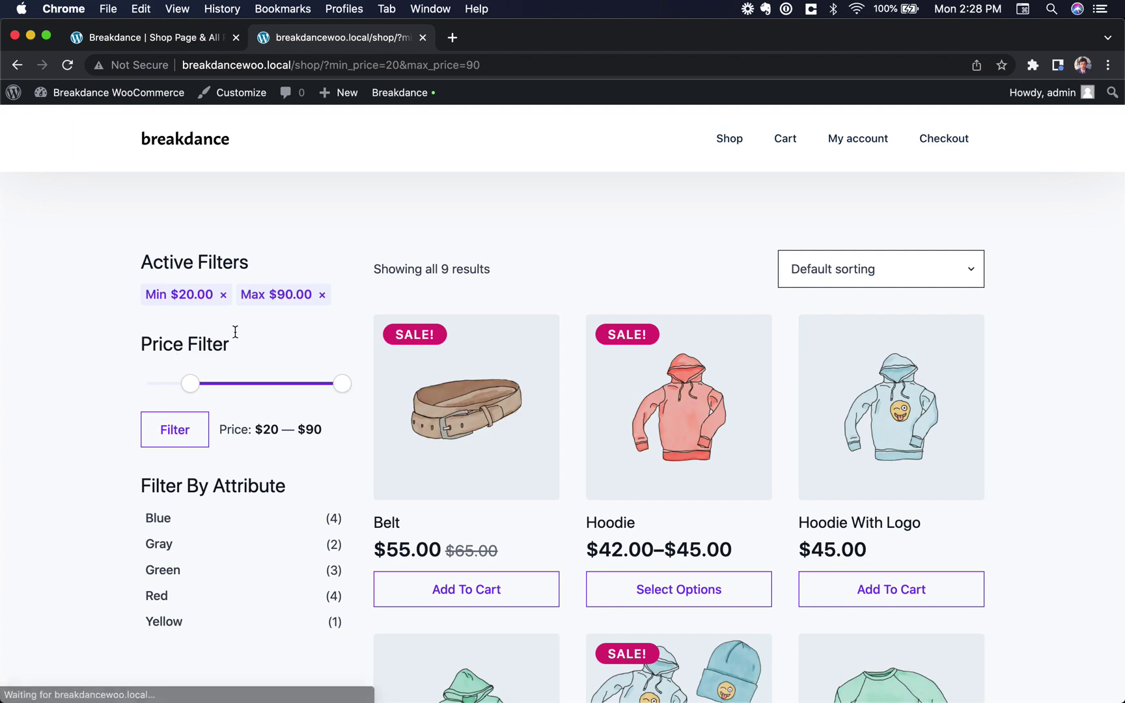
left_click(321, 293)
scroll(320, 292, "down", 8)
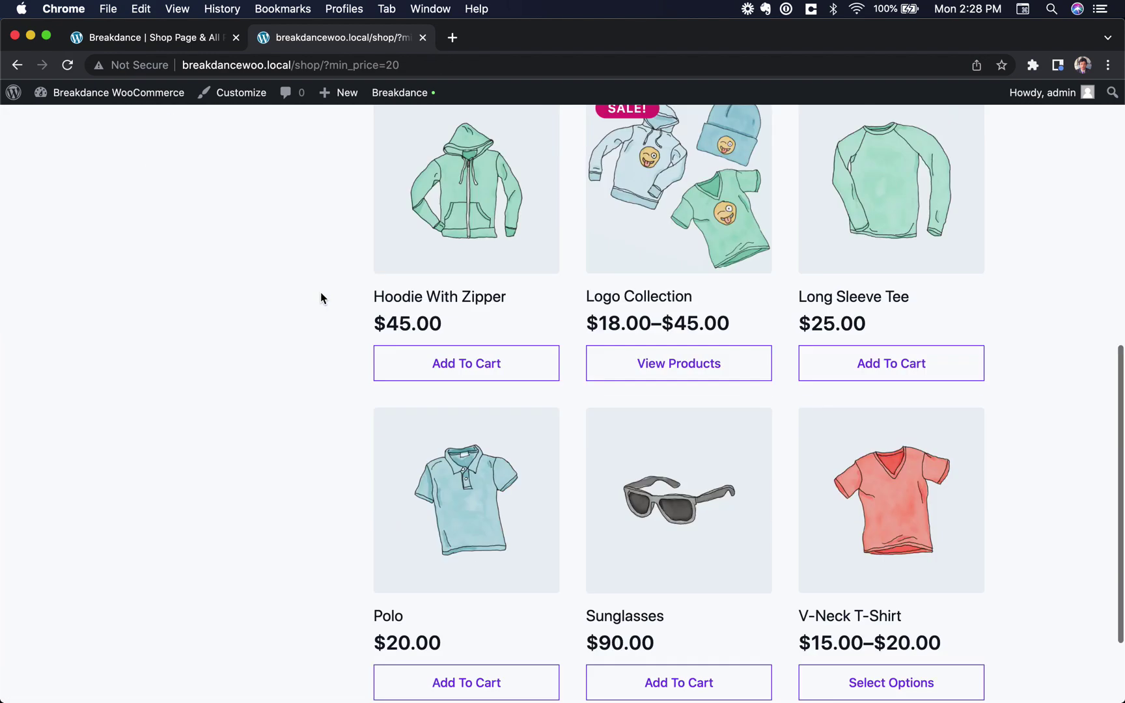
scroll(320, 292, "up", 8)
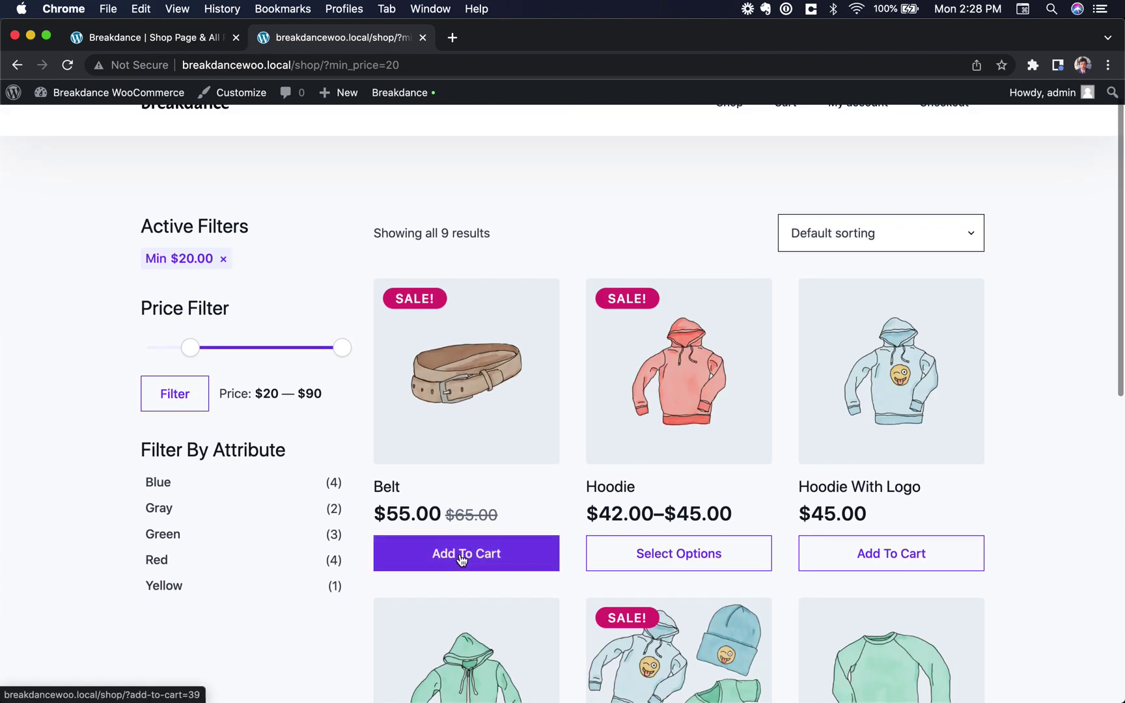
Step: Add the Belt to the cart, open the cart page, and inspect its shipping address form
left_click(461, 558)
left_click(461, 557)
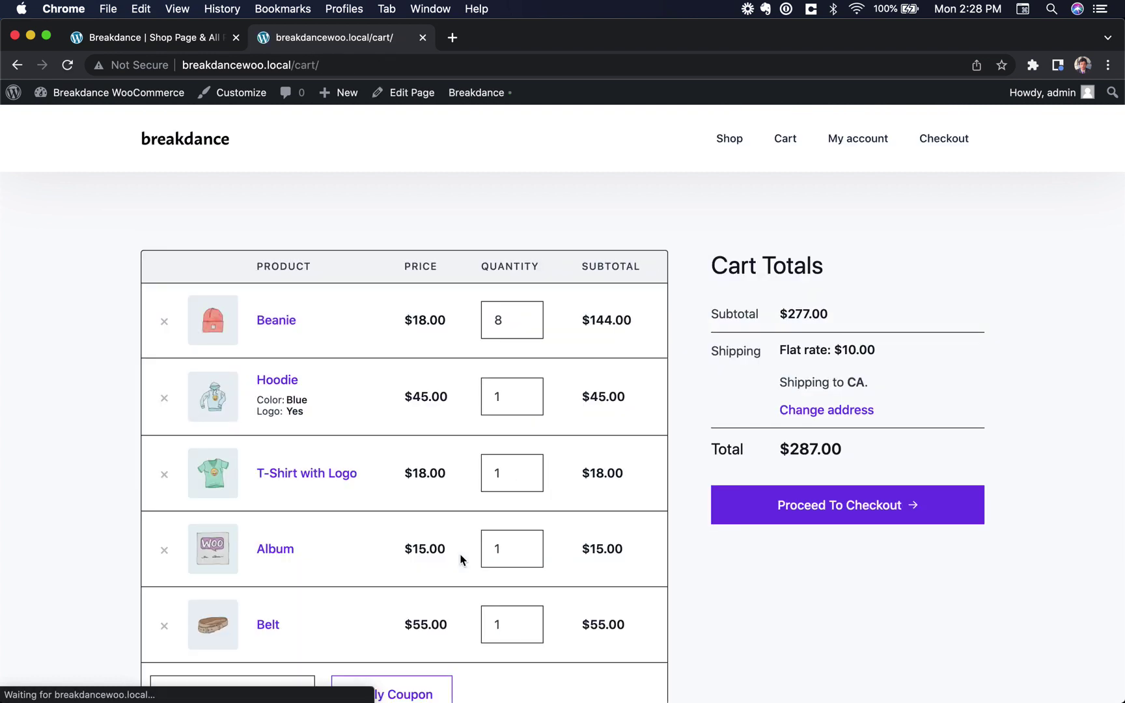
left_click(833, 416)
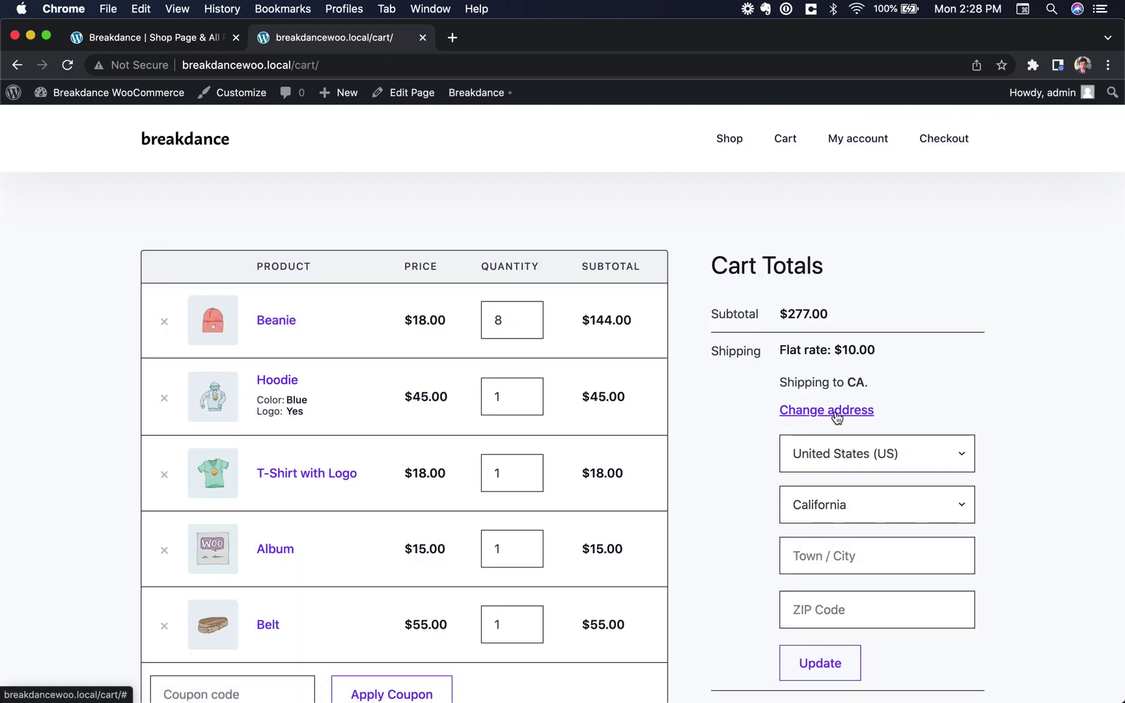
left_click(833, 415)
scroll(831, 423, "down", 2)
Step: Proceed to checkout and look through the billing details and order summary
left_click(831, 388)
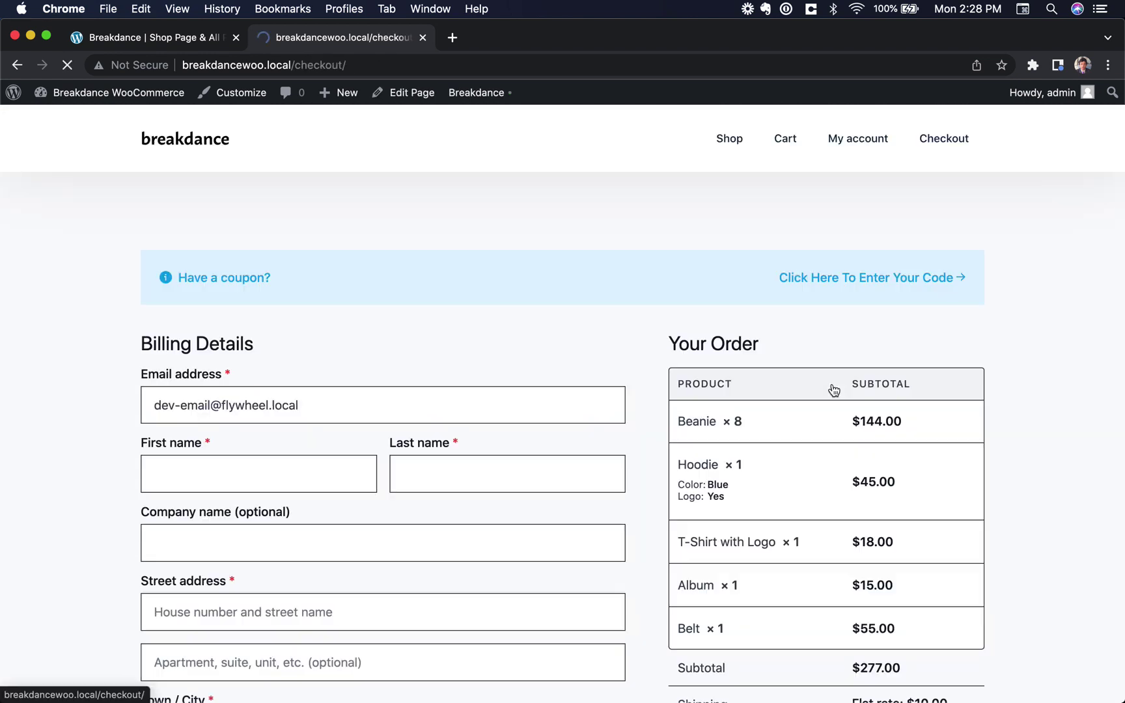
scroll(834, 390, "down", 8)
scroll(833, 389, "up", 10)
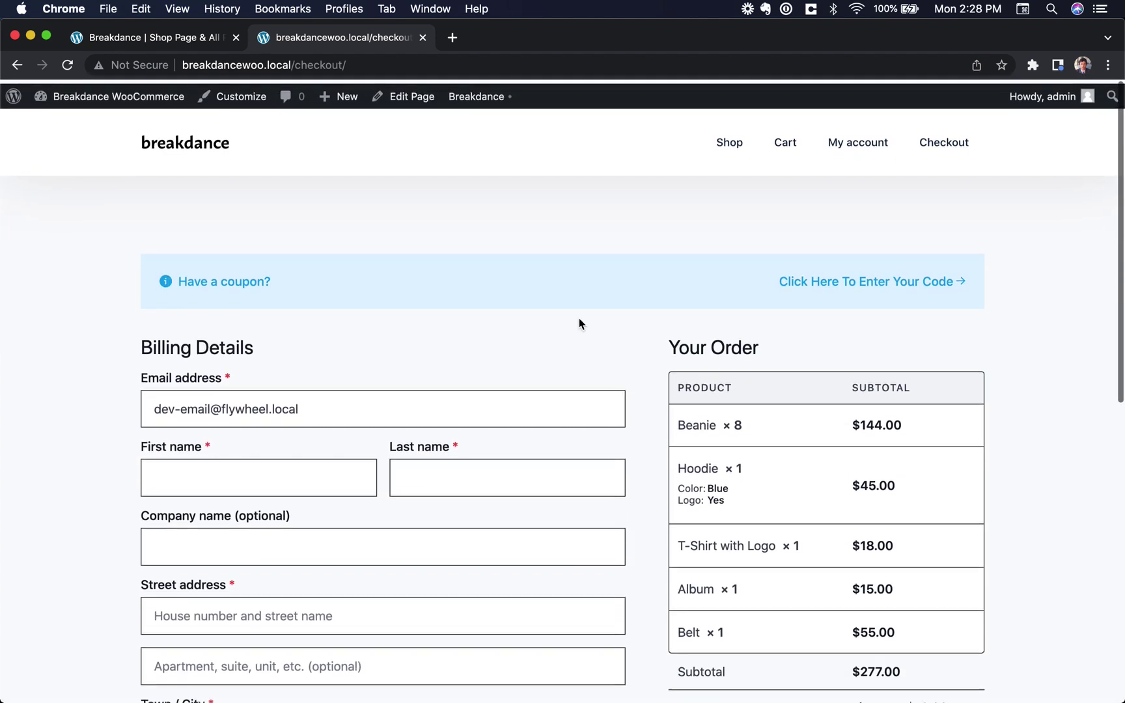
Step: Go to the Pages list in the WordPress admin and open the Cart page for editing
mouse_move(352, 106)
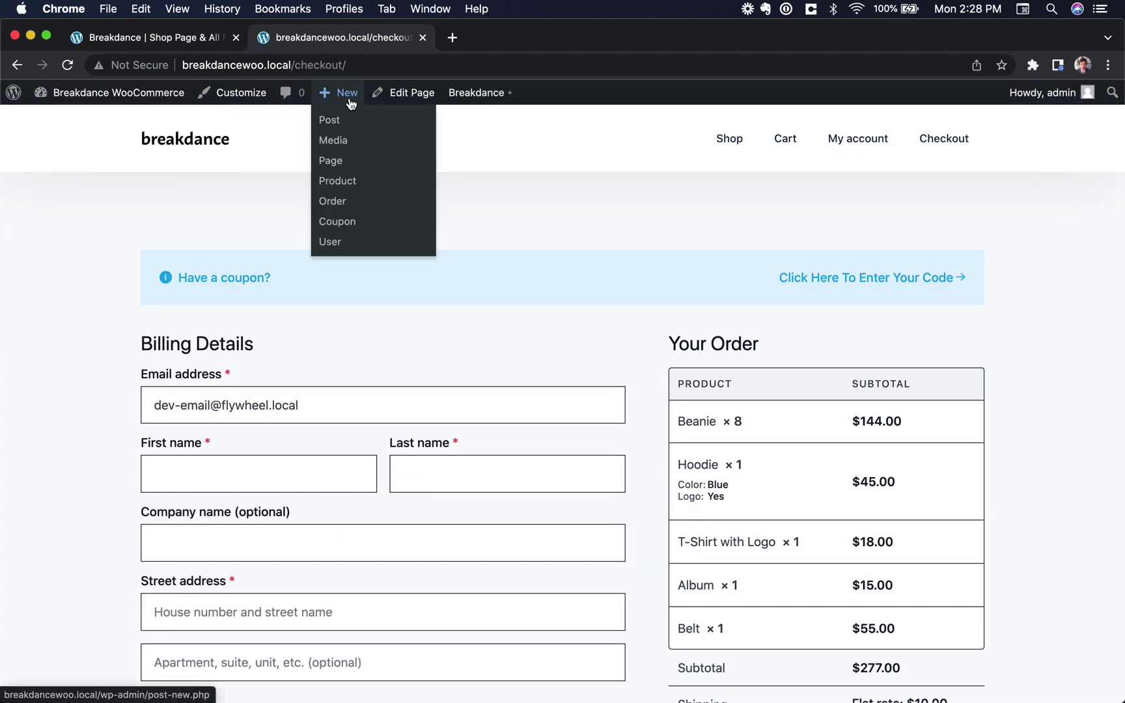
left_click(109, 98)
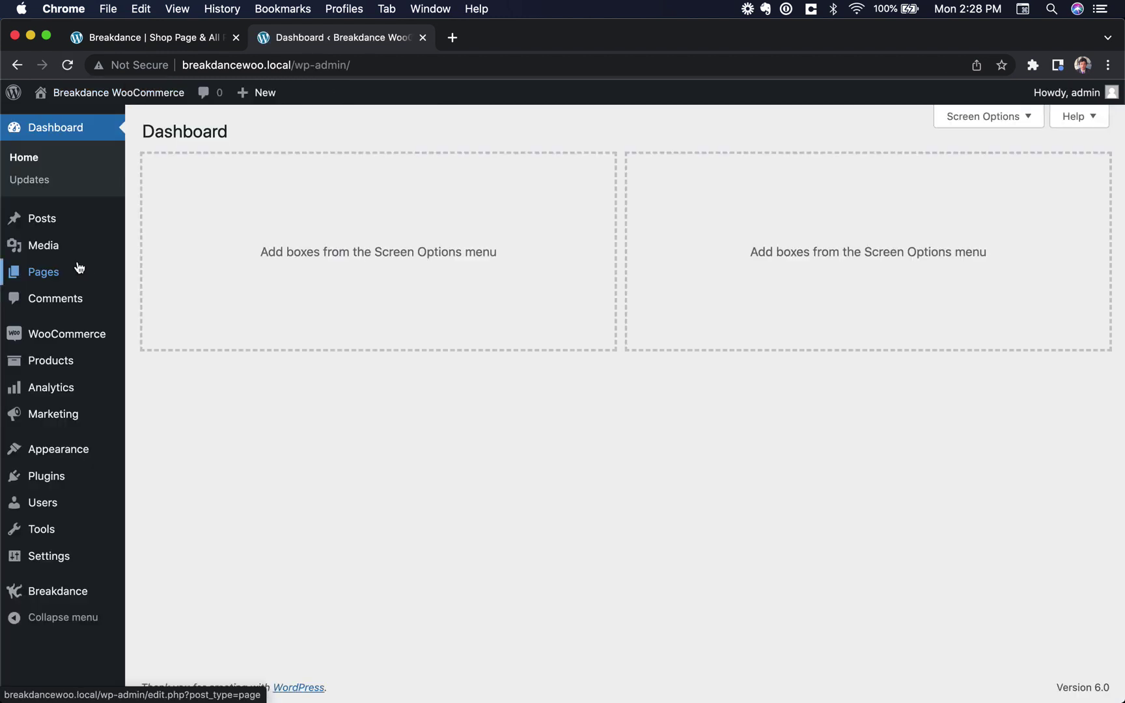
left_click(79, 267)
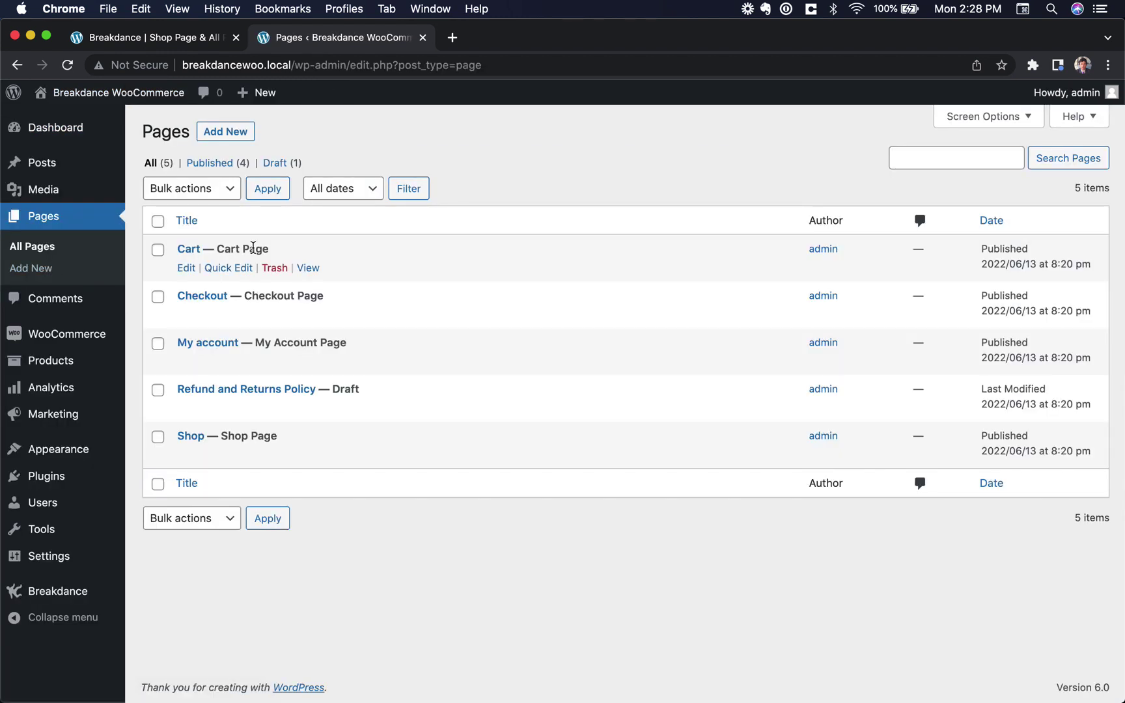
left_click(190, 250)
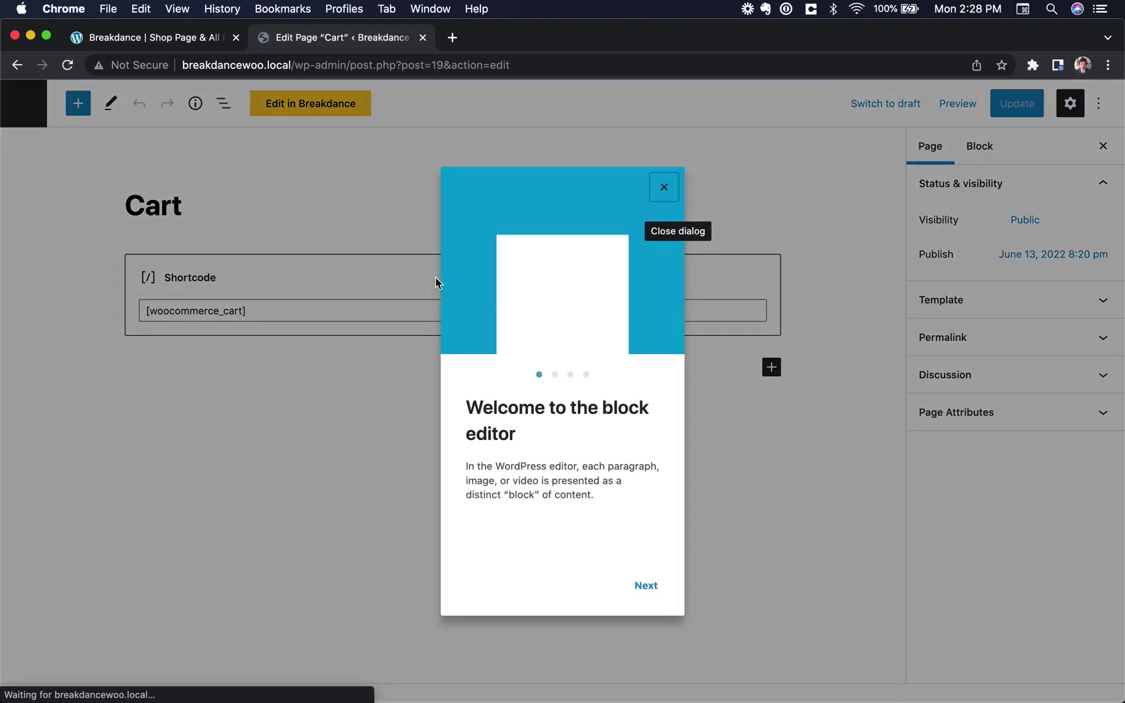
Step: Open the Cart page in the Breakdance builder and add the WooCommerce Cart Page element to it
left_click(664, 186)
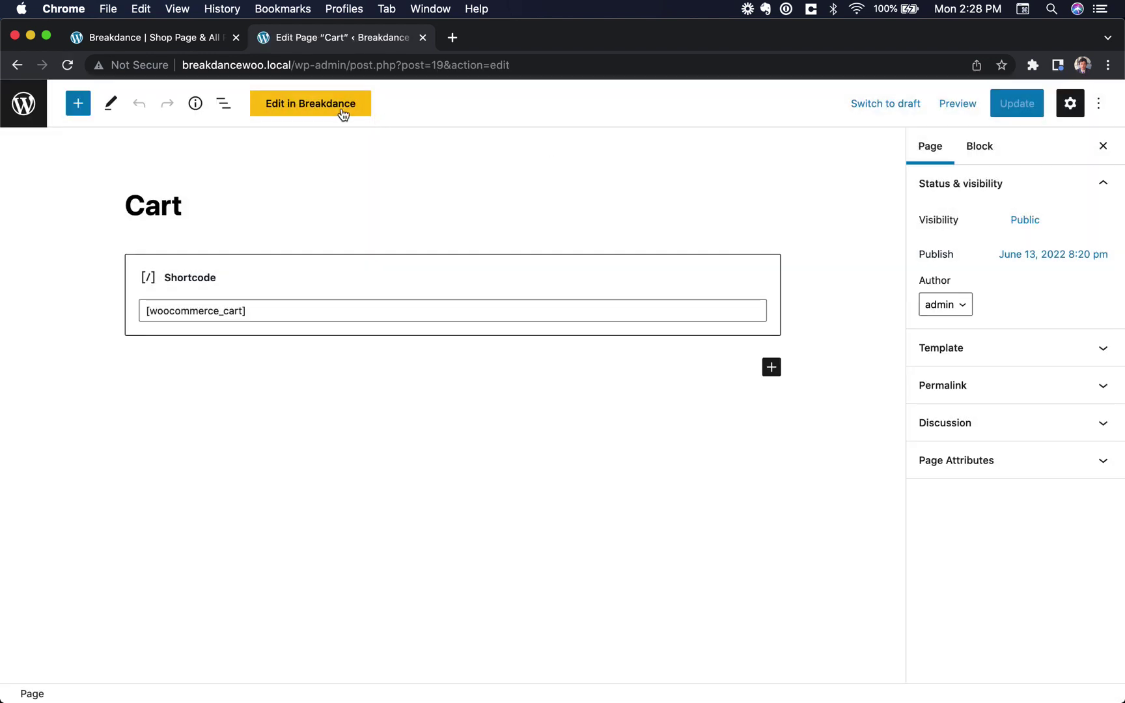
left_click(307, 109)
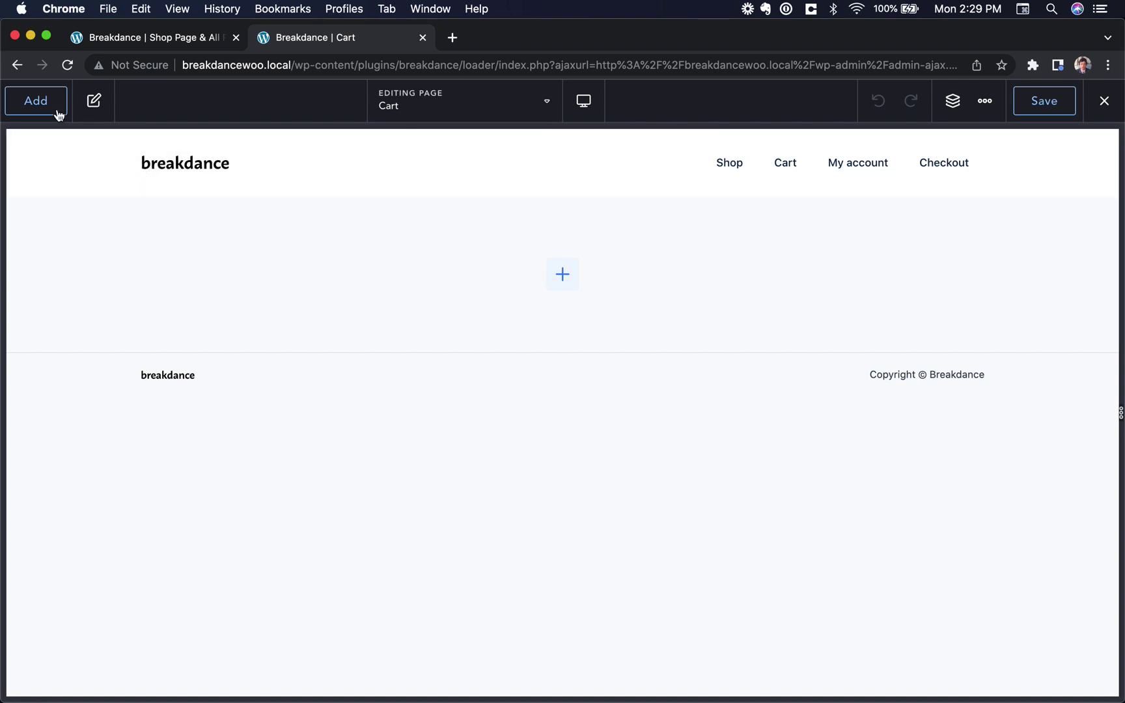
left_click(38, 110)
type("car")
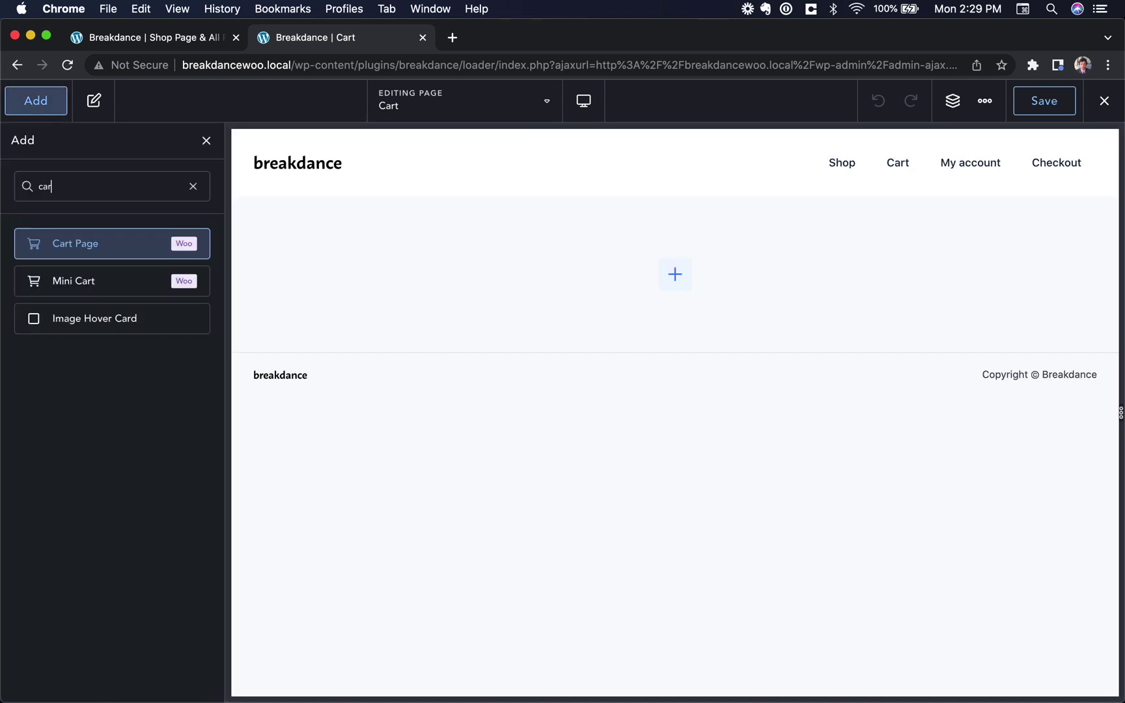
left_click(107, 238)
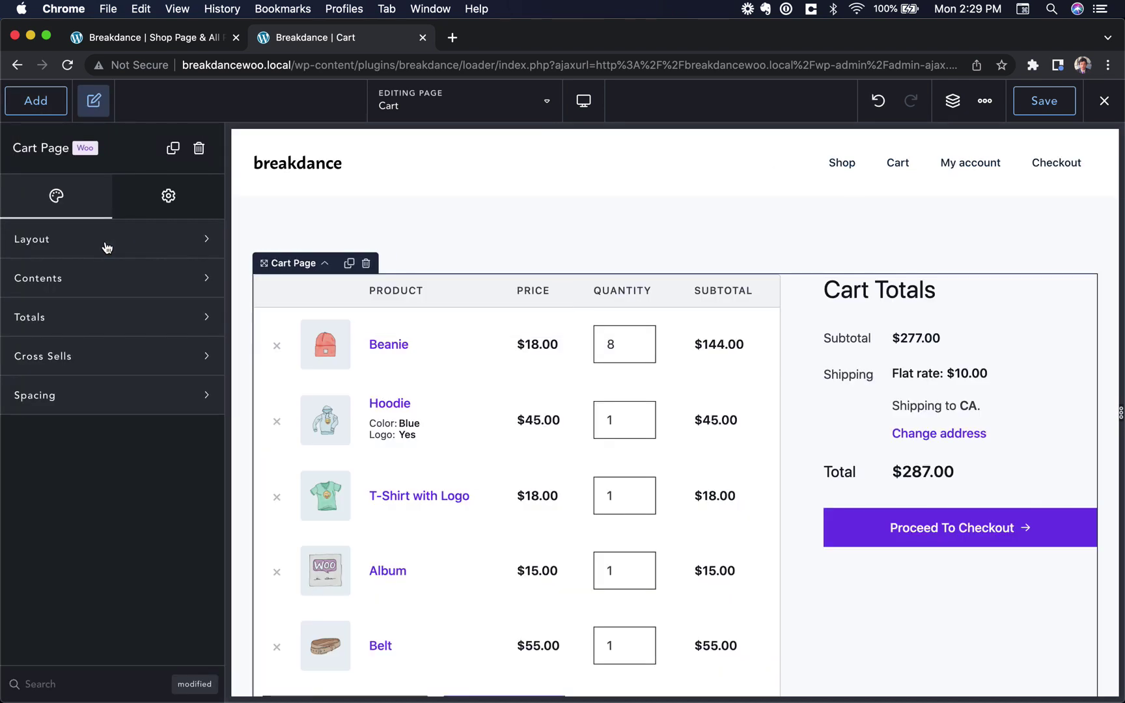
scroll(510, 404, "down", 3)
scroll(510, 404, "up", 3)
Step: Set the Cart Page element's Totals Position to Bottom Right and check the totals below the product table
left_click(135, 241)
left_click(133, 293)
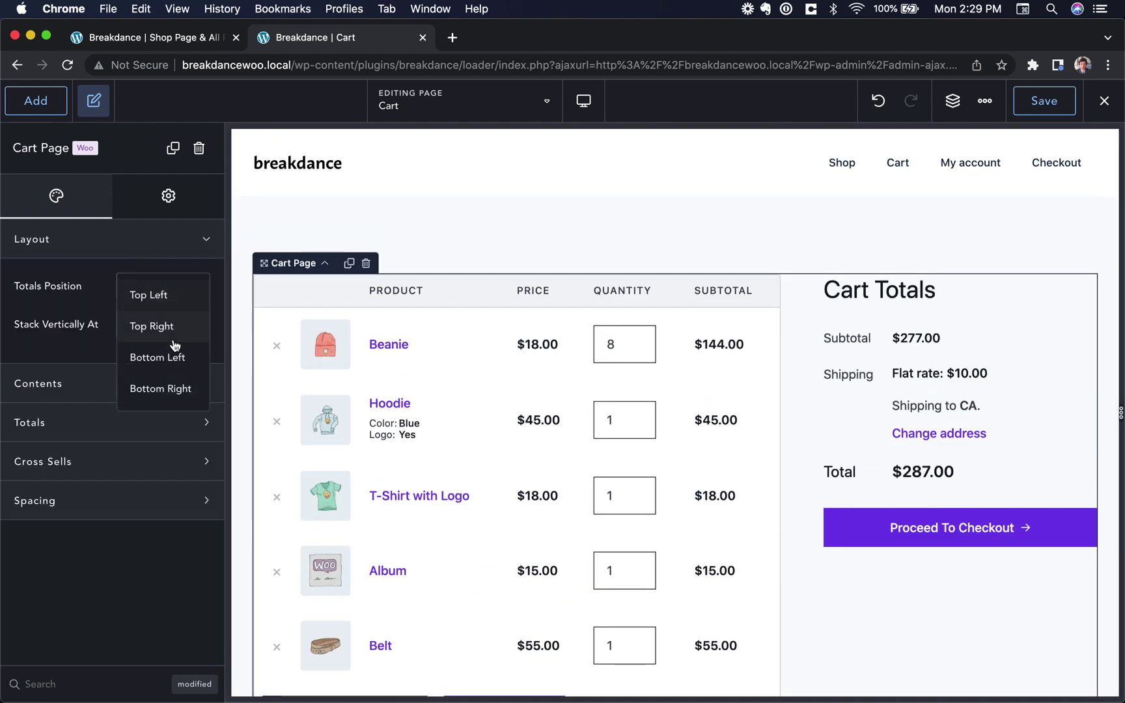
left_click(171, 387)
scroll(555, 480, "down", 5)
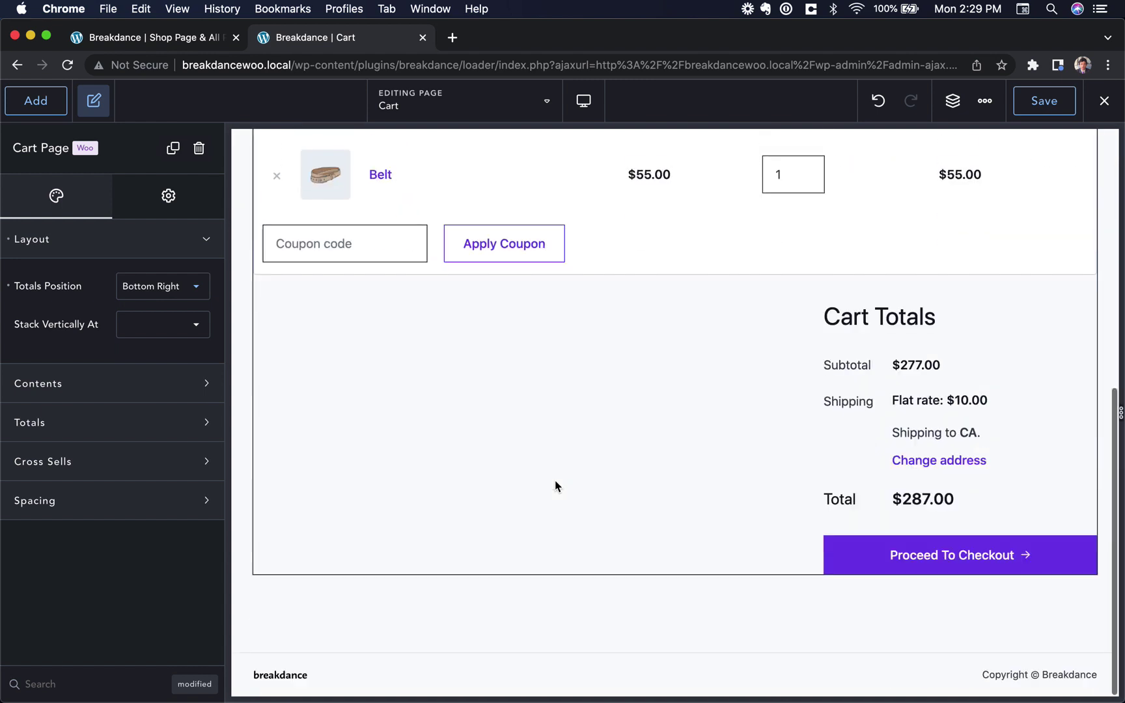
scroll(557, 485, "up", 5)
Step: Give the section around the cart a custom width of 800 px and check the narrower cart layout
left_click(554, 257)
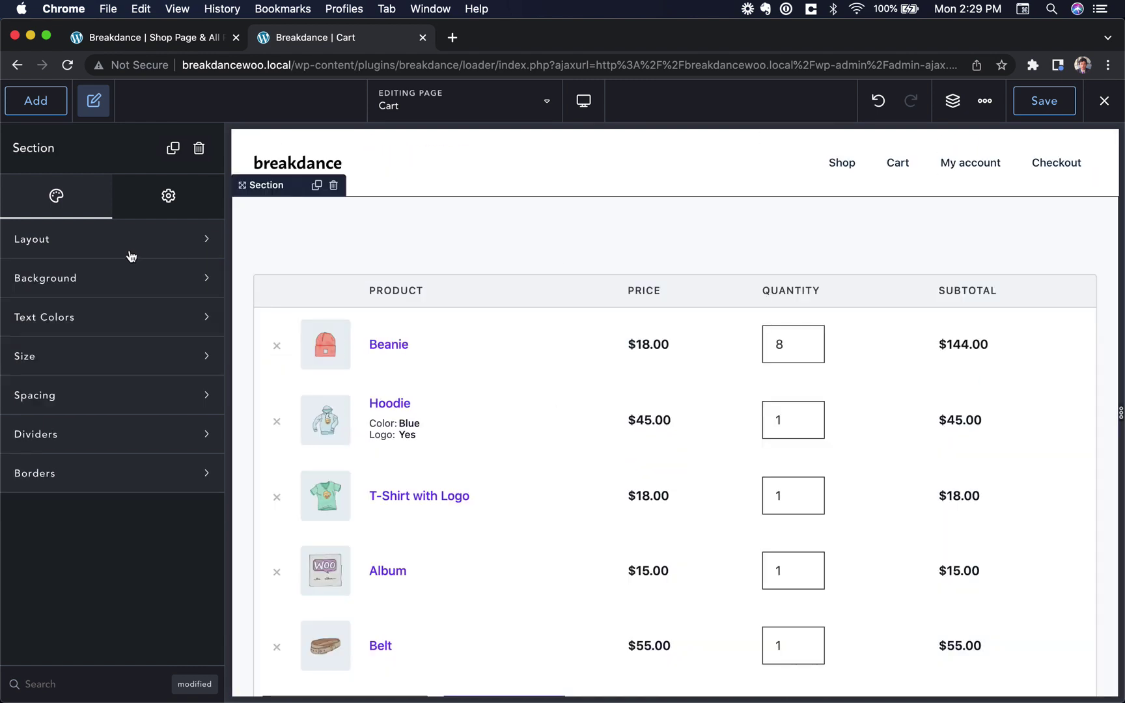
left_click(98, 352)
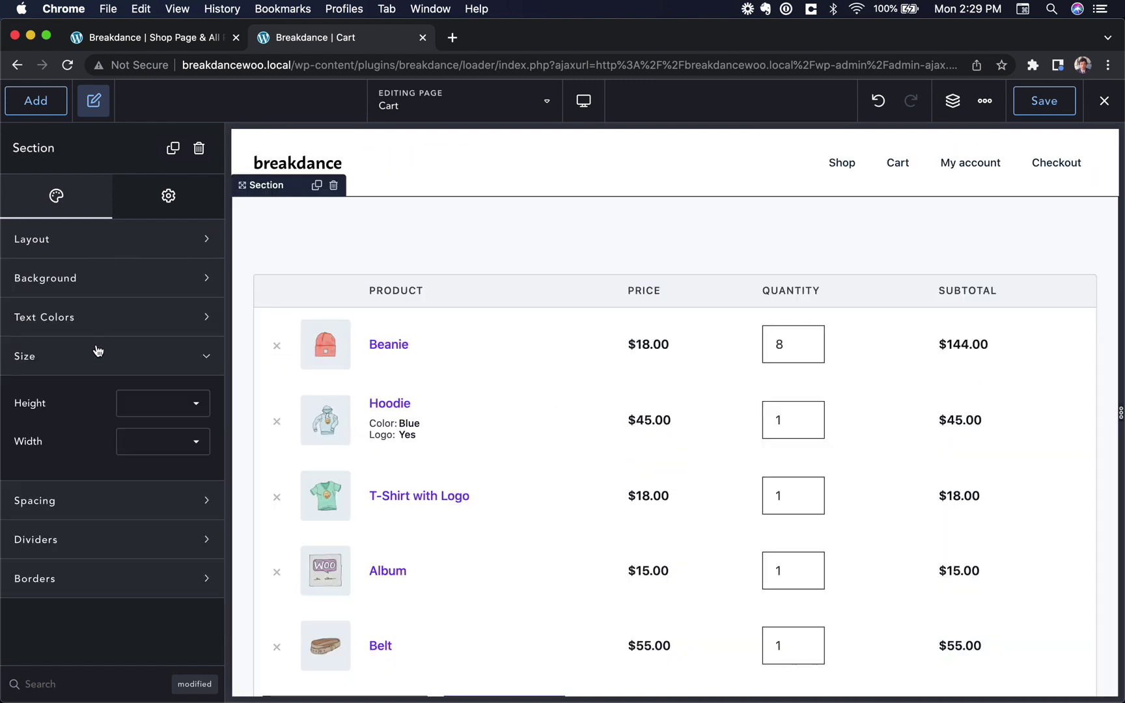
left_click(137, 437)
left_click(160, 519)
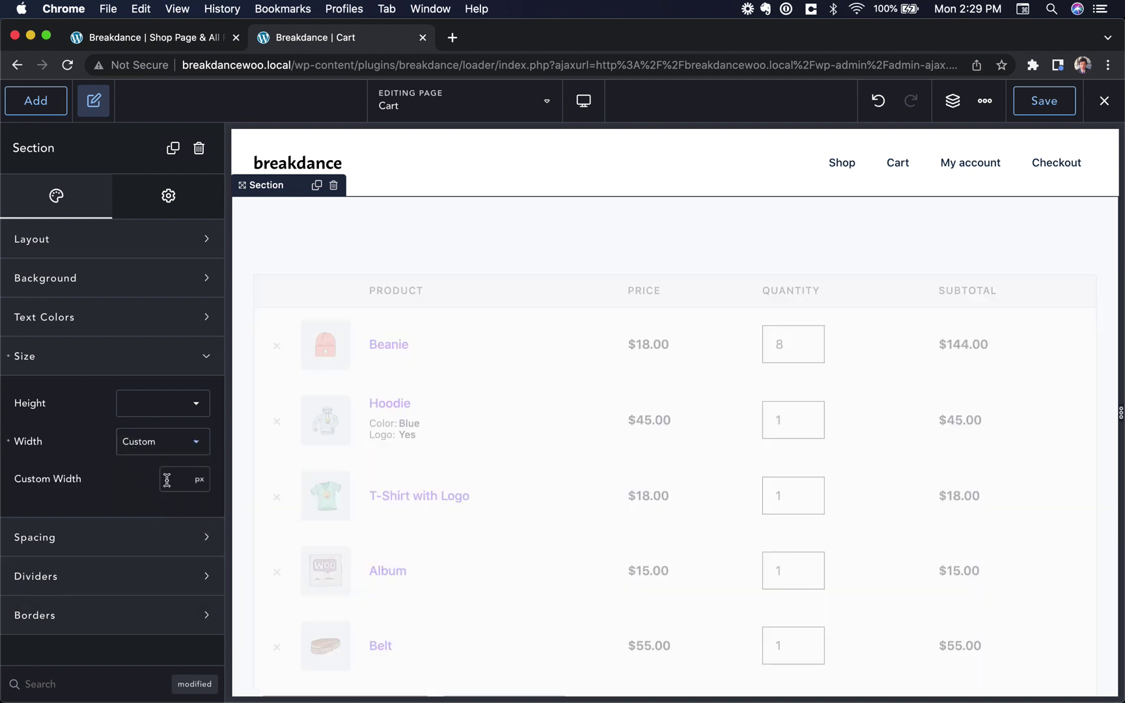
left_click(167, 480)
type("8000")
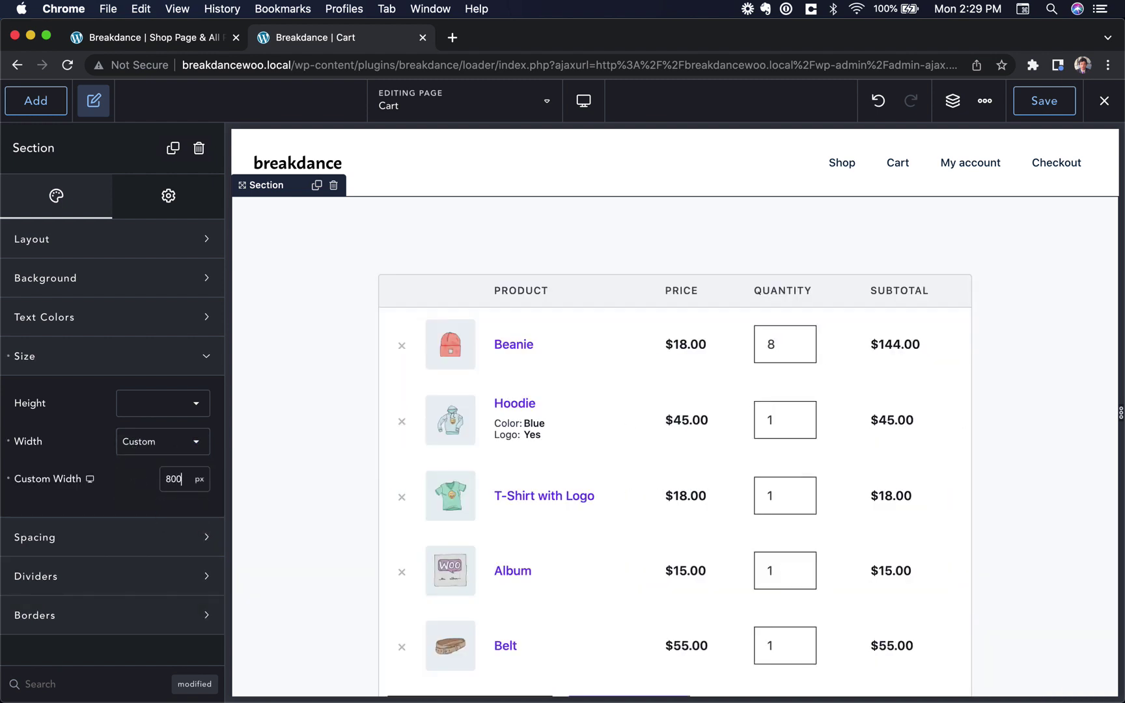
scroll(736, 422, "down", 10)
left_click(789, 343)
scroll(789, 344, "up", 10)
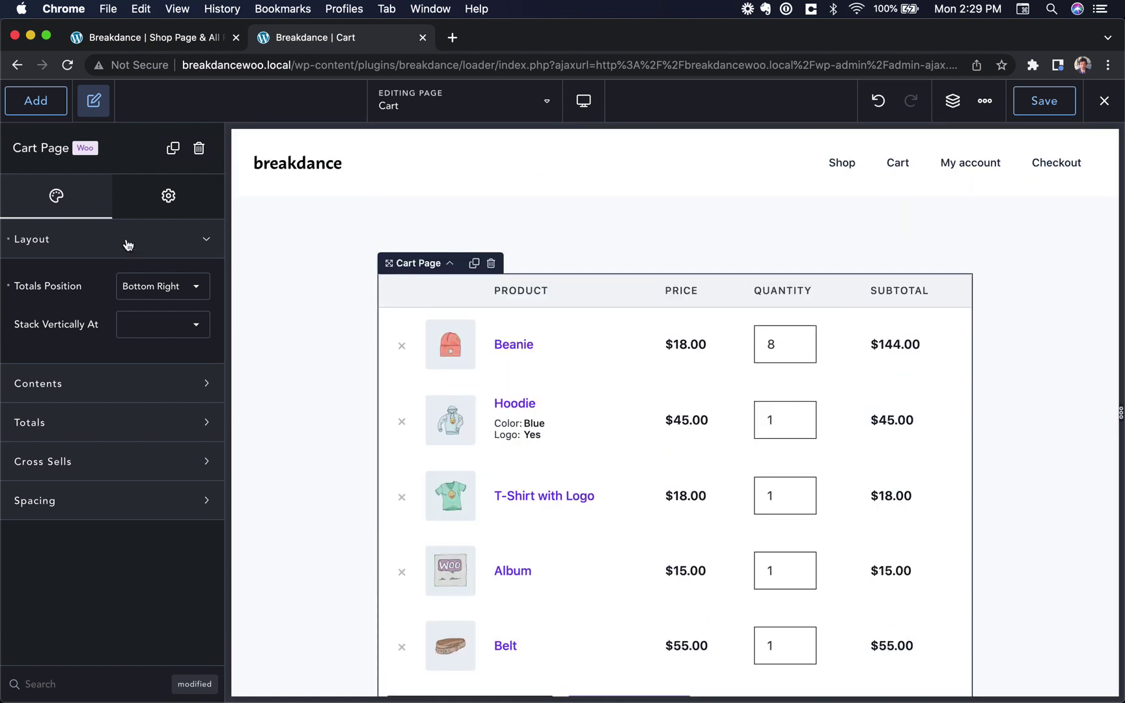
Step: Undo the custom width changes on the section and check the full-width cart layout
left_click(127, 243)
key("cmd+z")
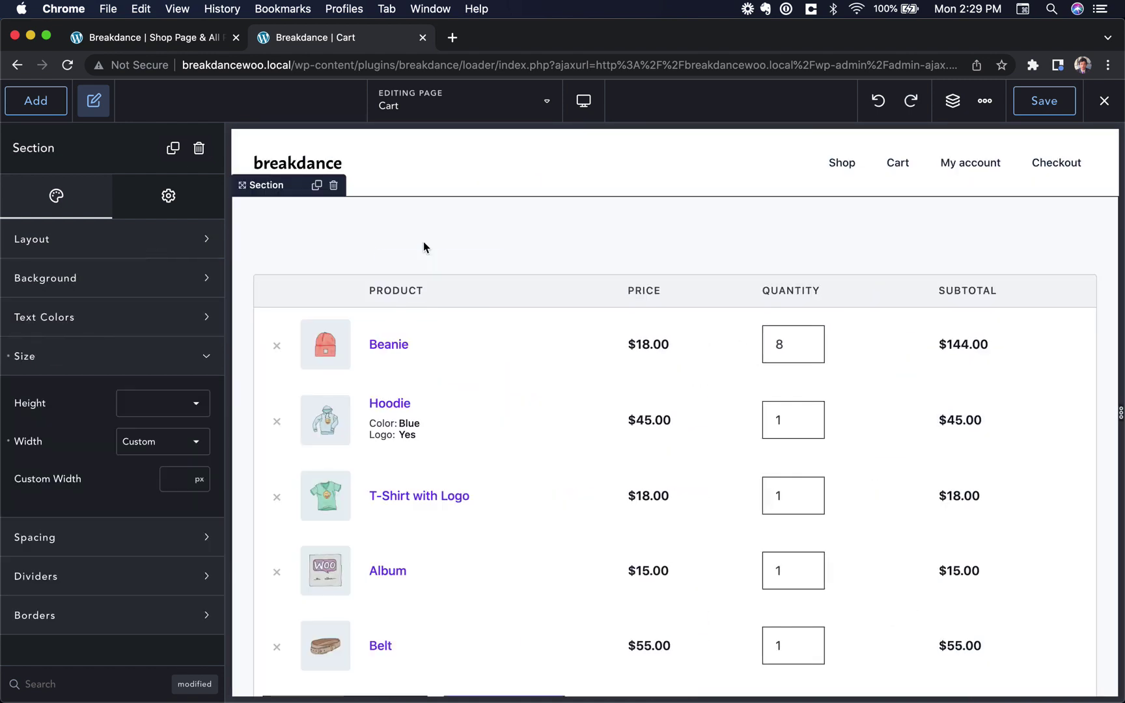
key("cmd+z")
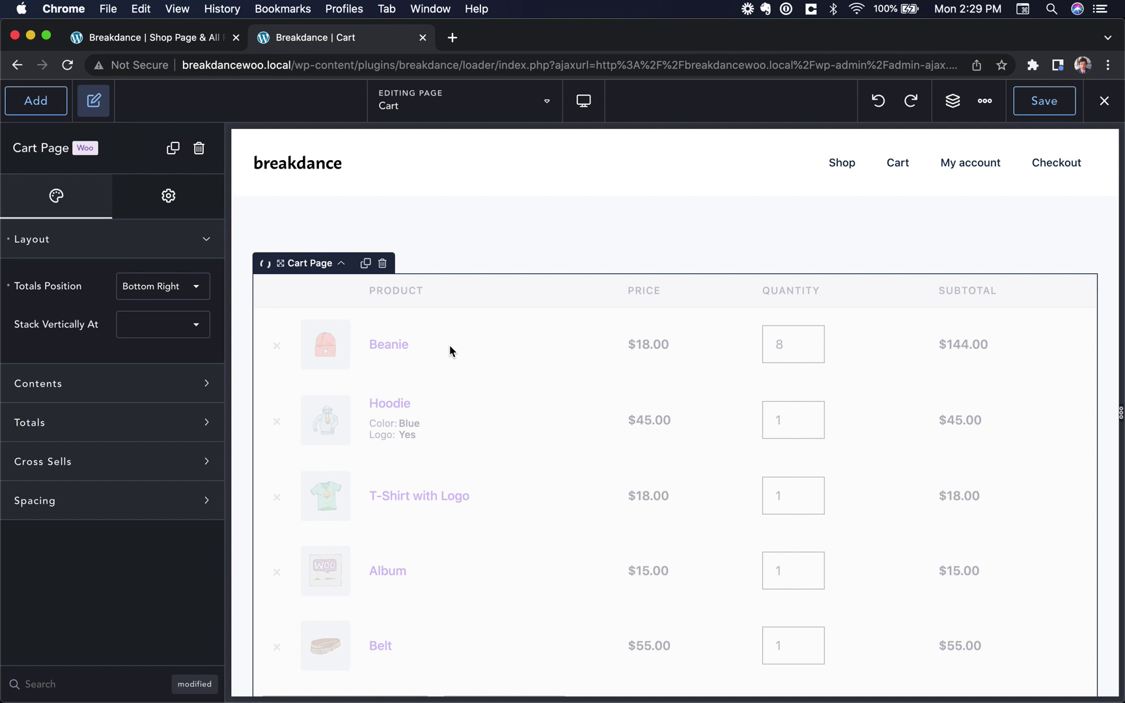
scroll(743, 402, "down", 10)
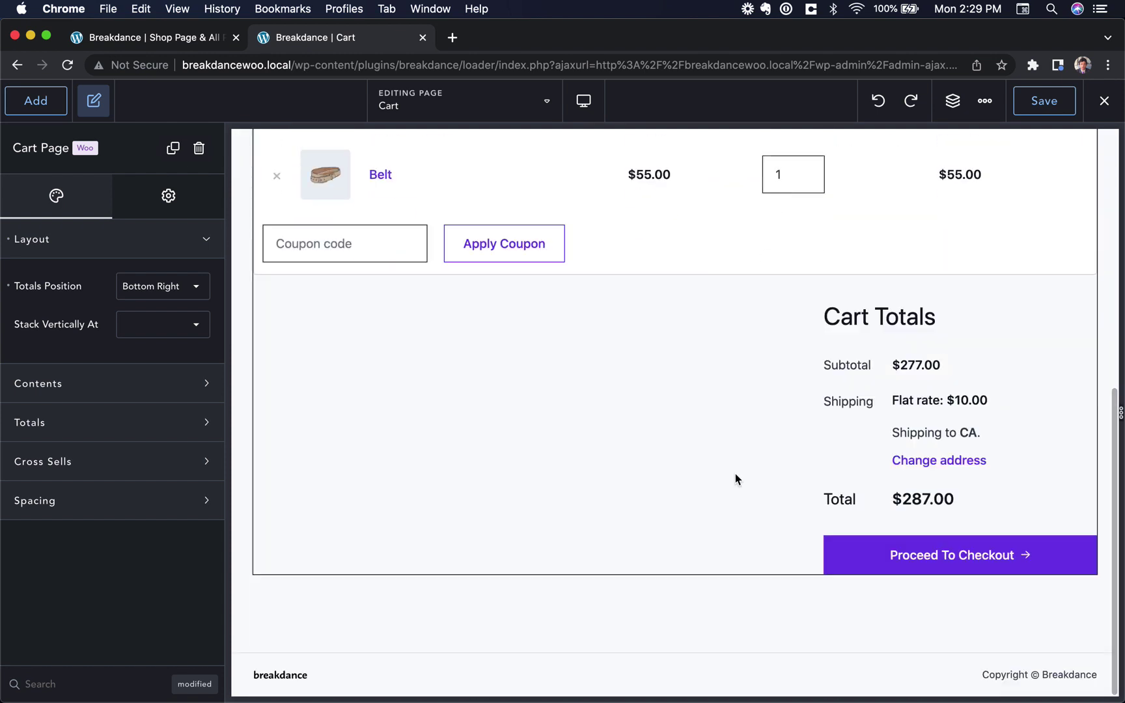
scroll(736, 477, "up", 10)
Step: Set the Cart Page element's Totals Position to Top Right
left_click(169, 288)
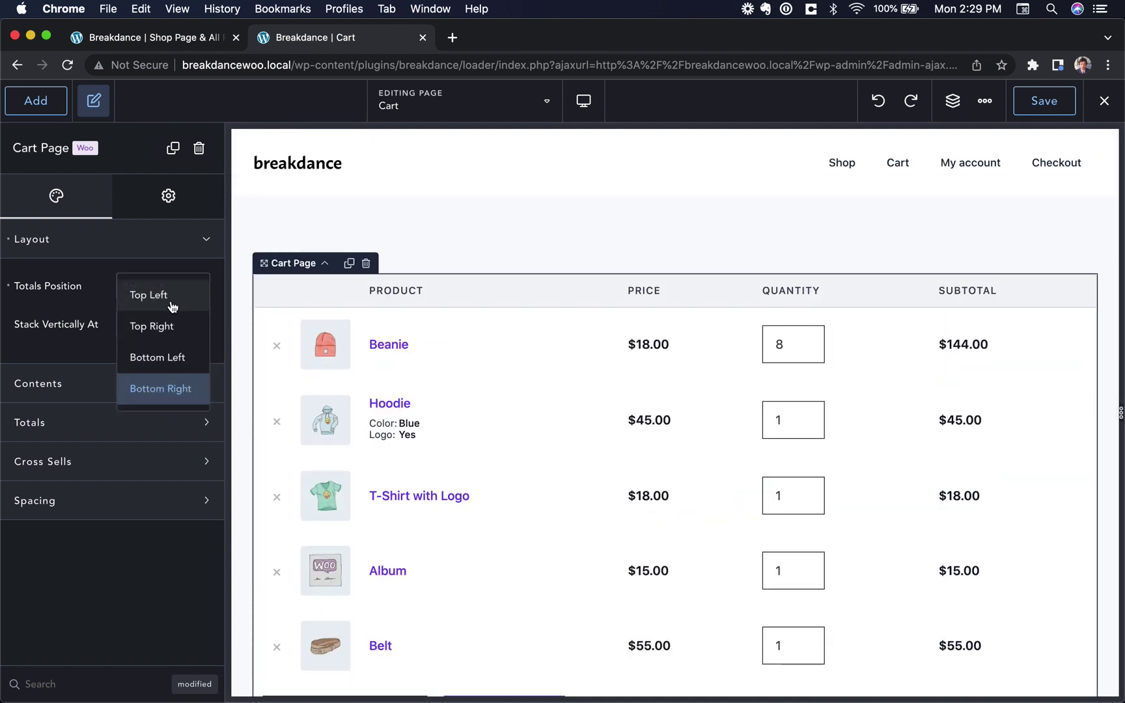
left_click(166, 326)
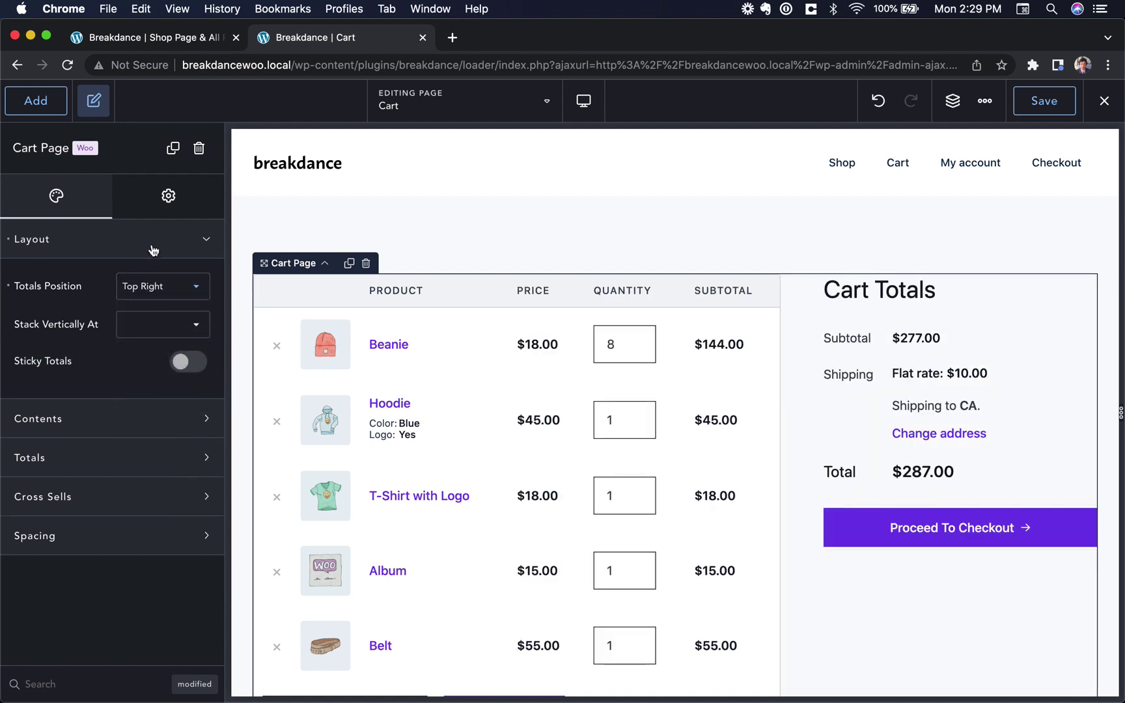
left_click(153, 250)
left_click(153, 250)
Step: Look over the cart's Contents styling options and set the Remove Icon size to 25 px
scroll(398, 544, "down", 3)
left_click(142, 424)
scroll(372, 443, "up", 3)
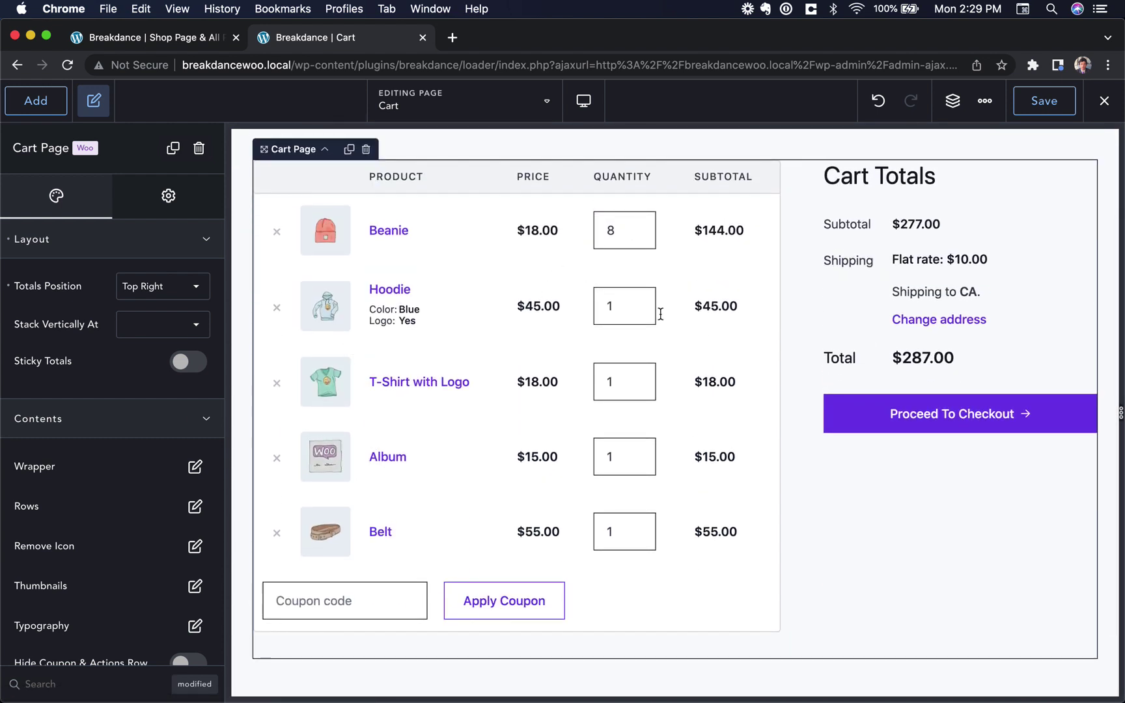
scroll(327, 477, "down", 3)
scroll(100, 540, "down", 5)
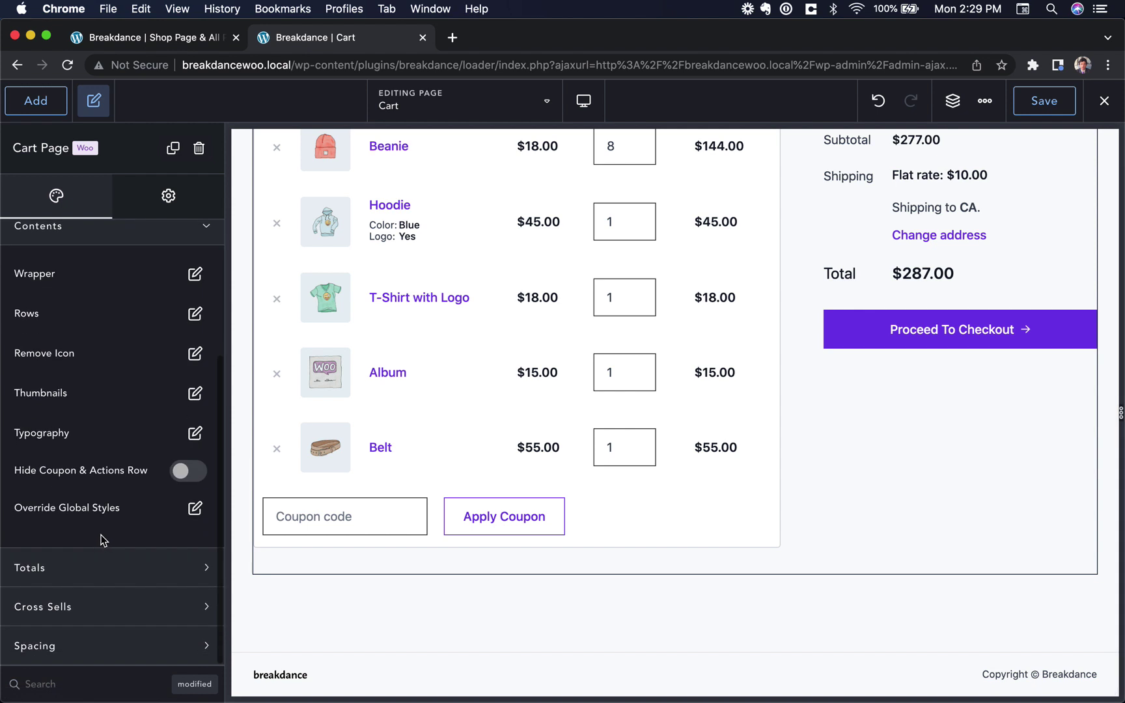
scroll(279, 394, "up", 5)
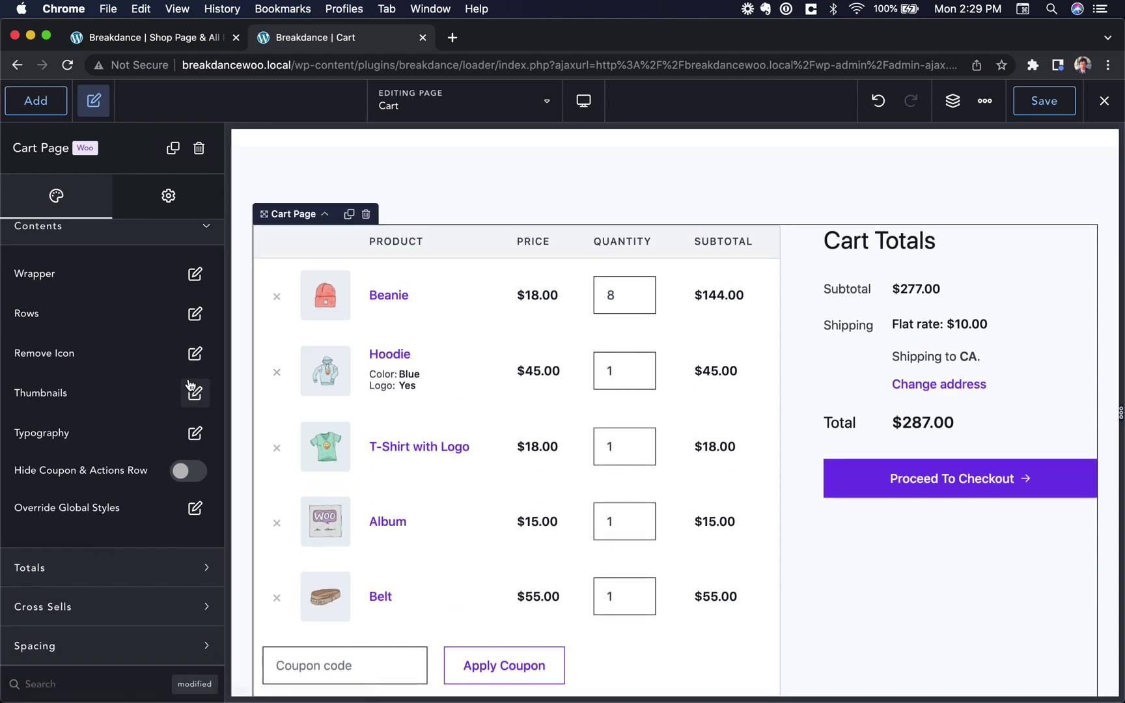
left_click(194, 353)
left_click_drag(115, 427, 120, 425)
Step: Change the colour of the cart's Remove Icon to a crimson red
left_click(181, 464)
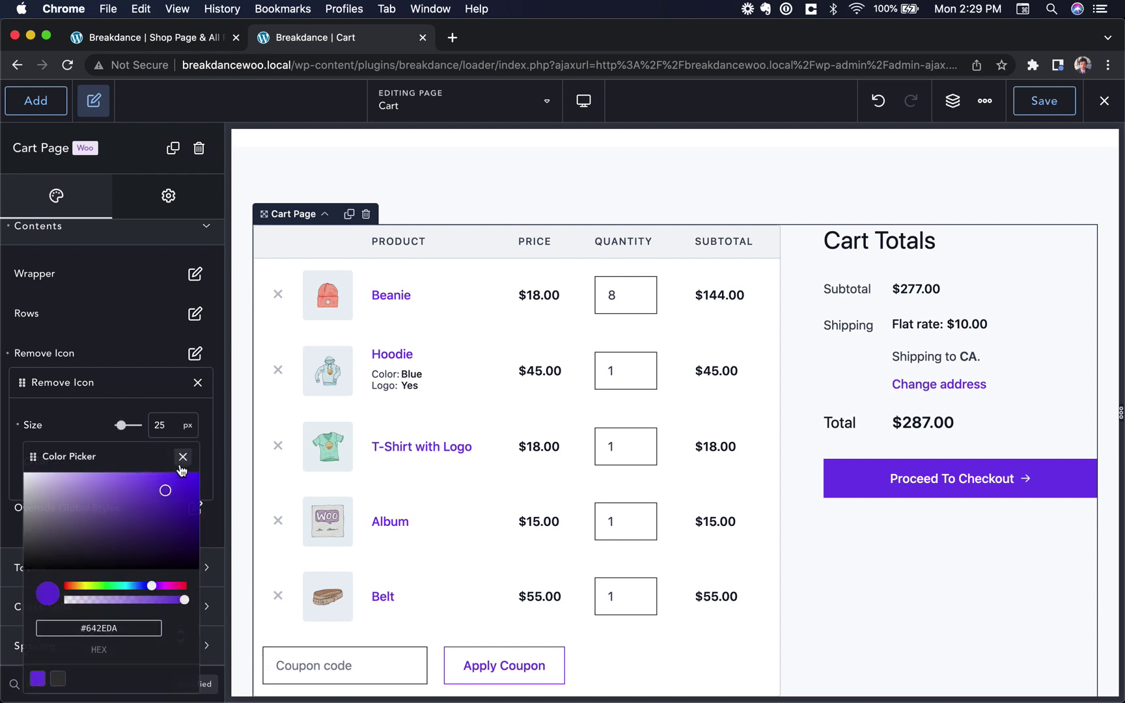
left_click(173, 586)
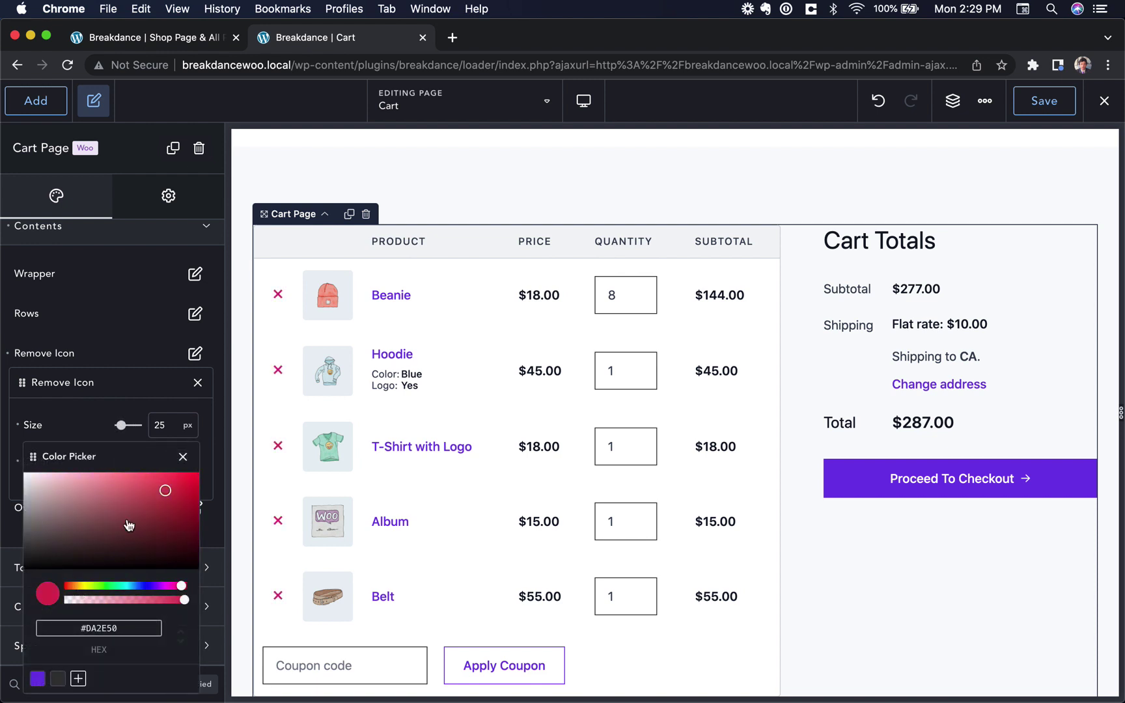
left_click_drag(176, 491, 168, 485)
left_click(182, 458)
scroll(479, 328, "down", 3)
left_click(198, 383)
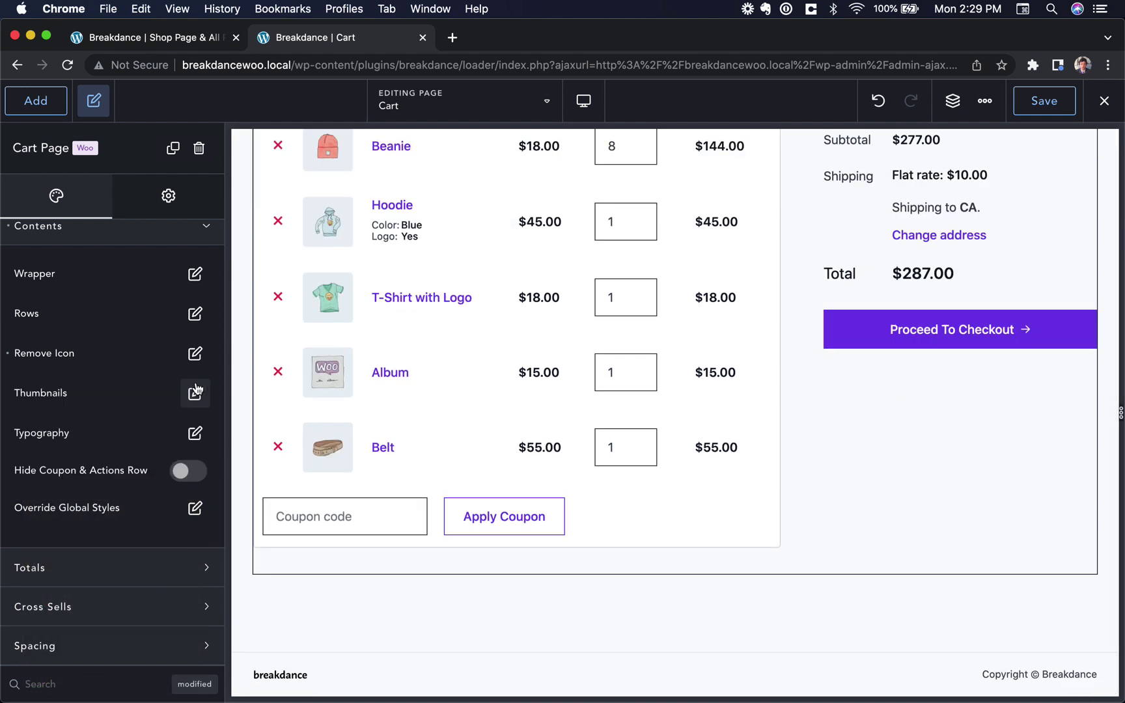
Step: Examine the styling options for the cart Totals, including the categories under Override Global Styles
left_click(173, 242)
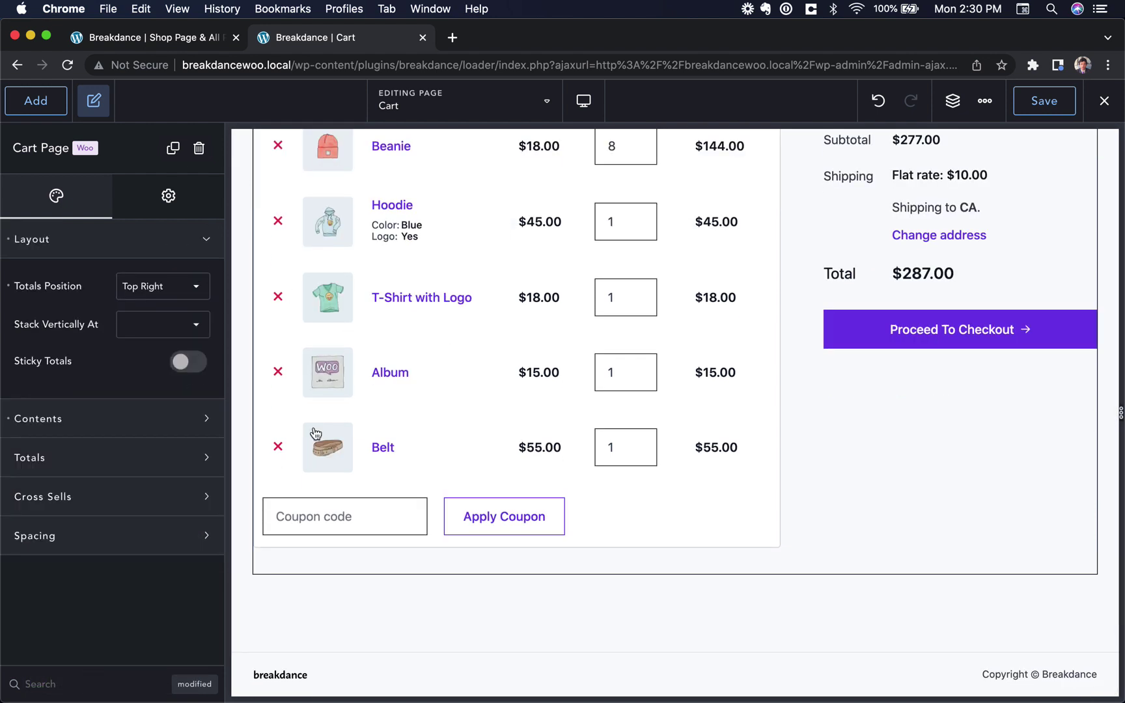
scroll(316, 434, "up", 3)
scroll(279, 427, "down", 2)
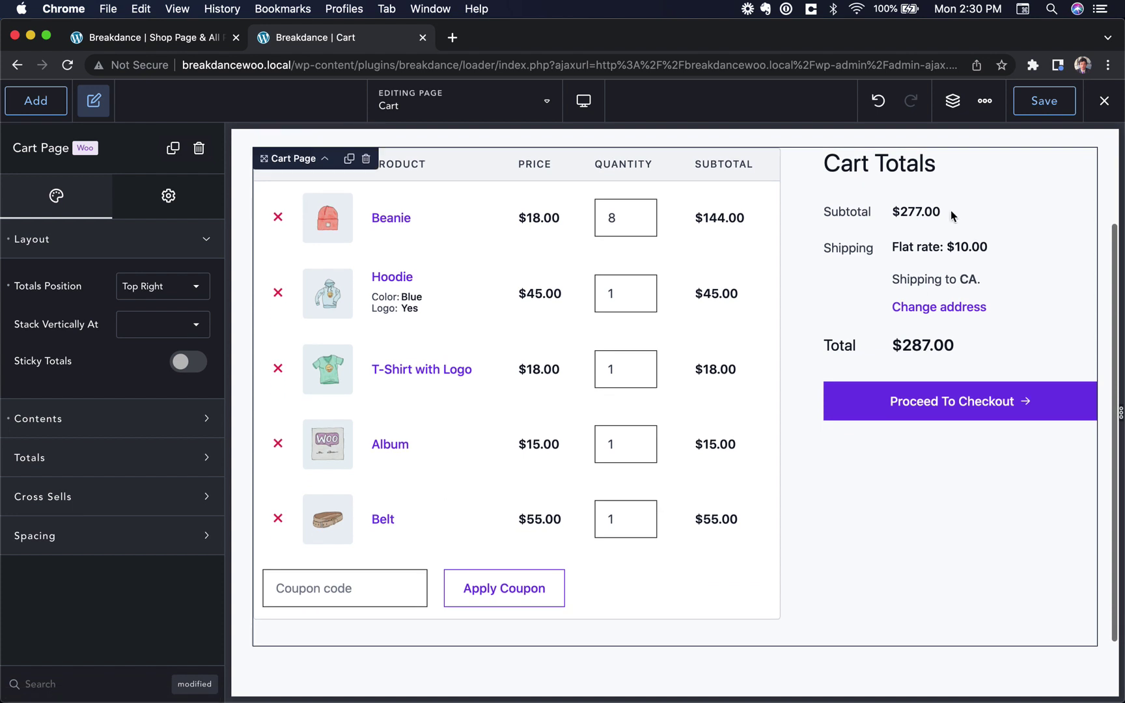
left_click(138, 458)
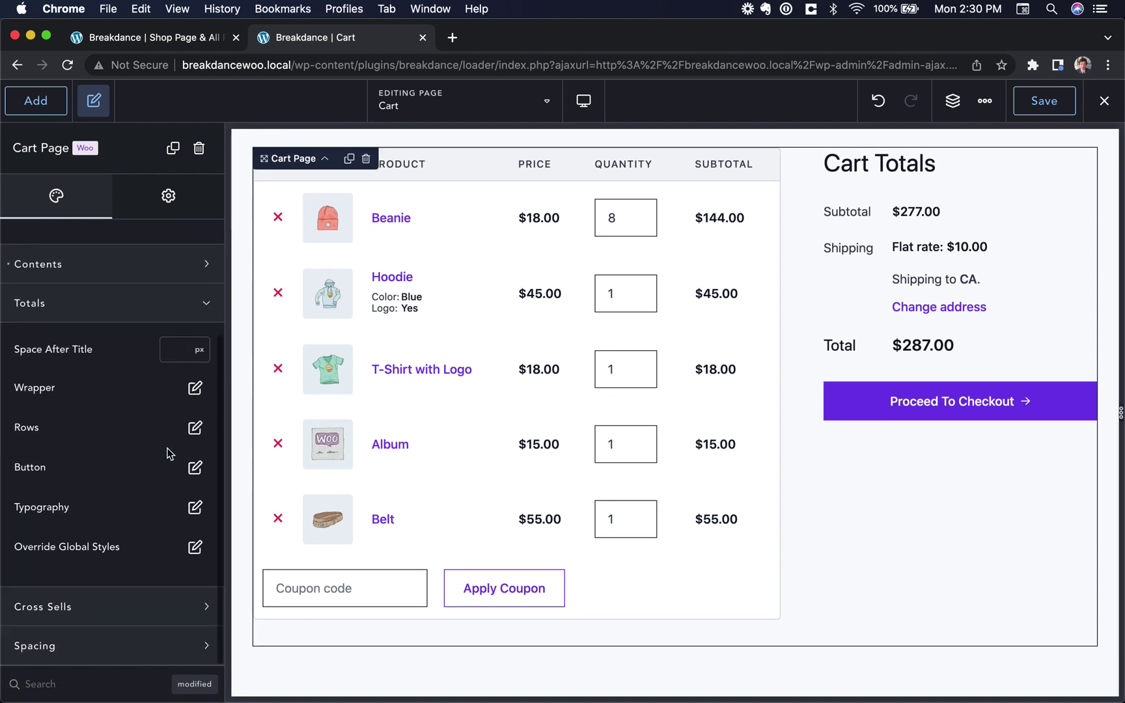
left_click(194, 547)
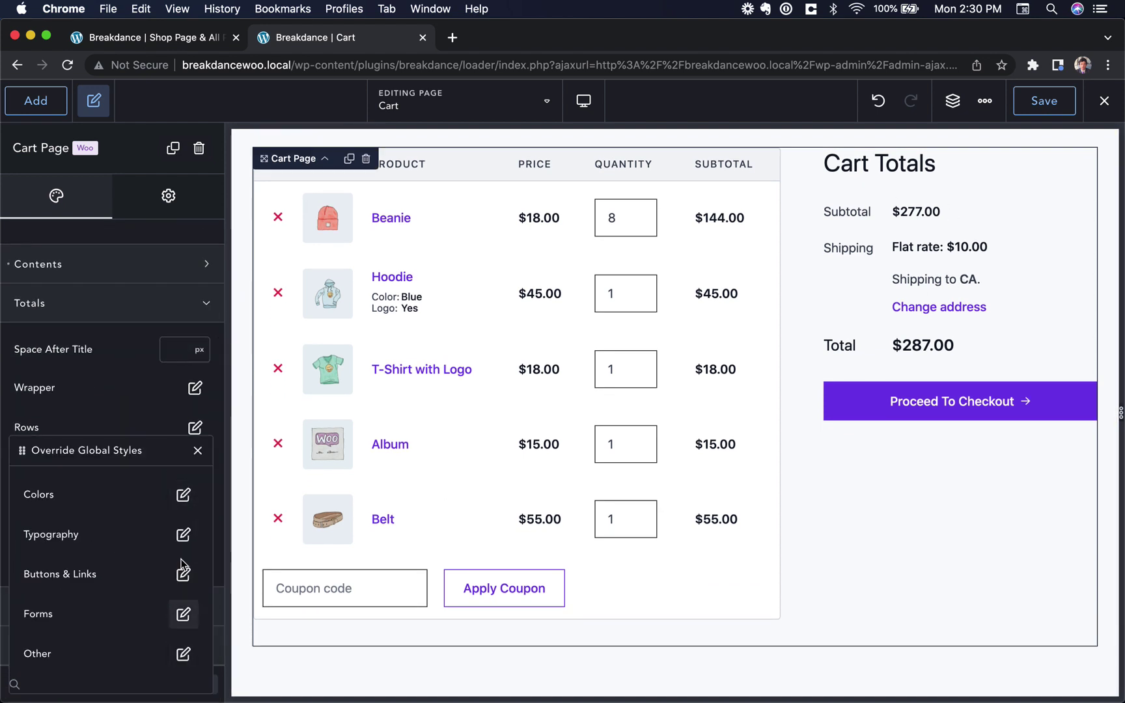
left_click(201, 450)
Step: View the site-wide Global Settings categories, including WooCommerce, and close them without editing
left_click(985, 101)
left_click(1009, 142)
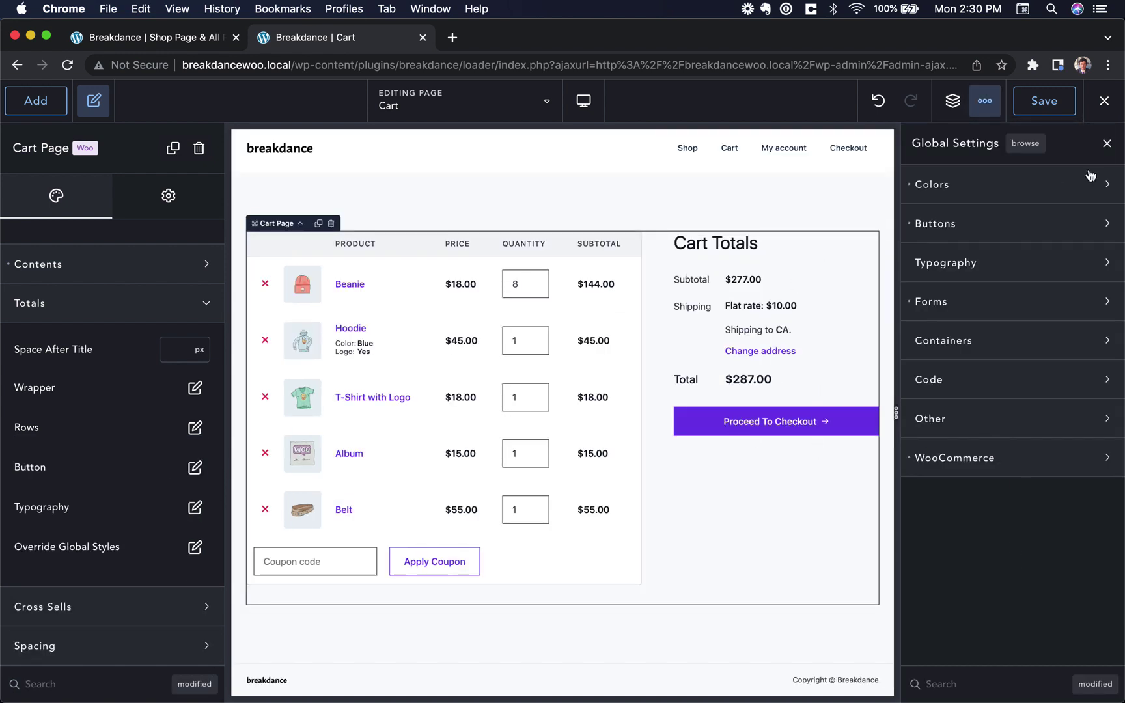
left_click(1107, 143)
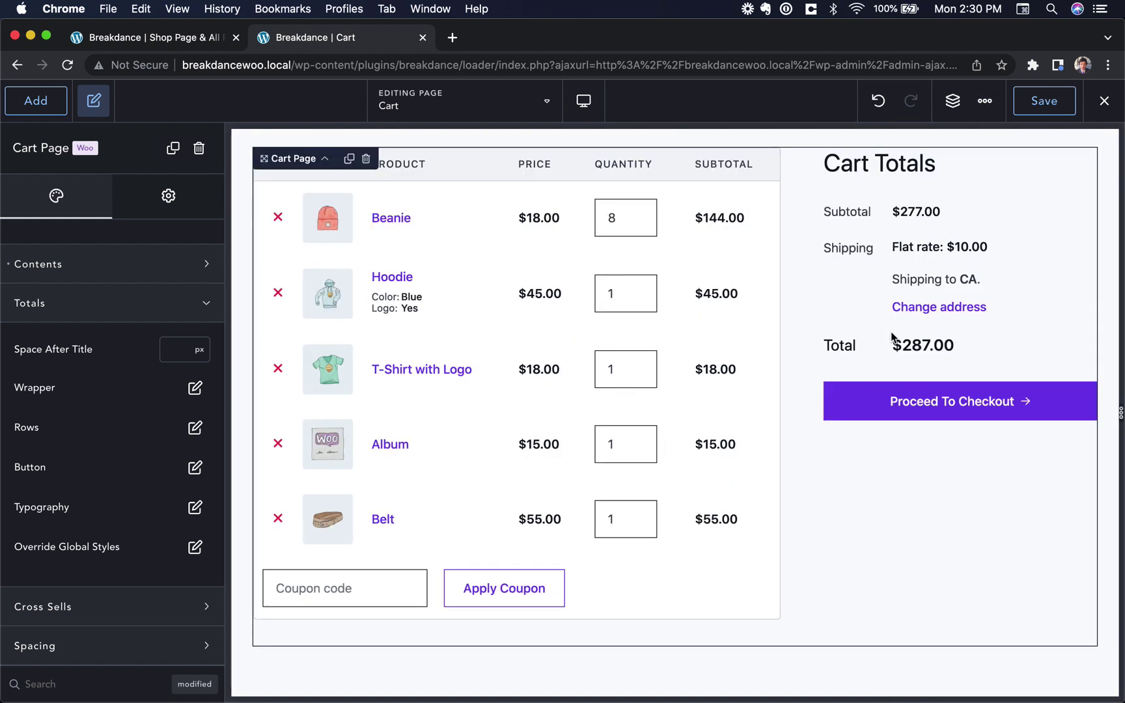
Step: Save the Cart page and exit the builder to its frontend view
scroll(892, 336, "up", 3)
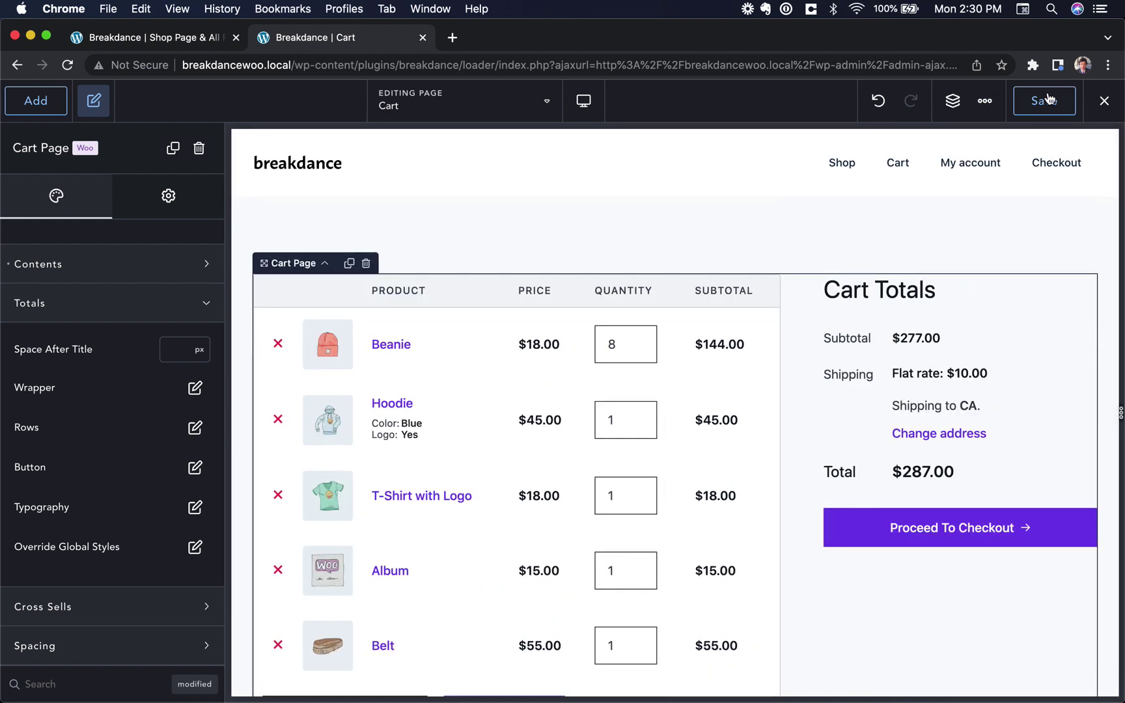
mouse_move(1047, 98)
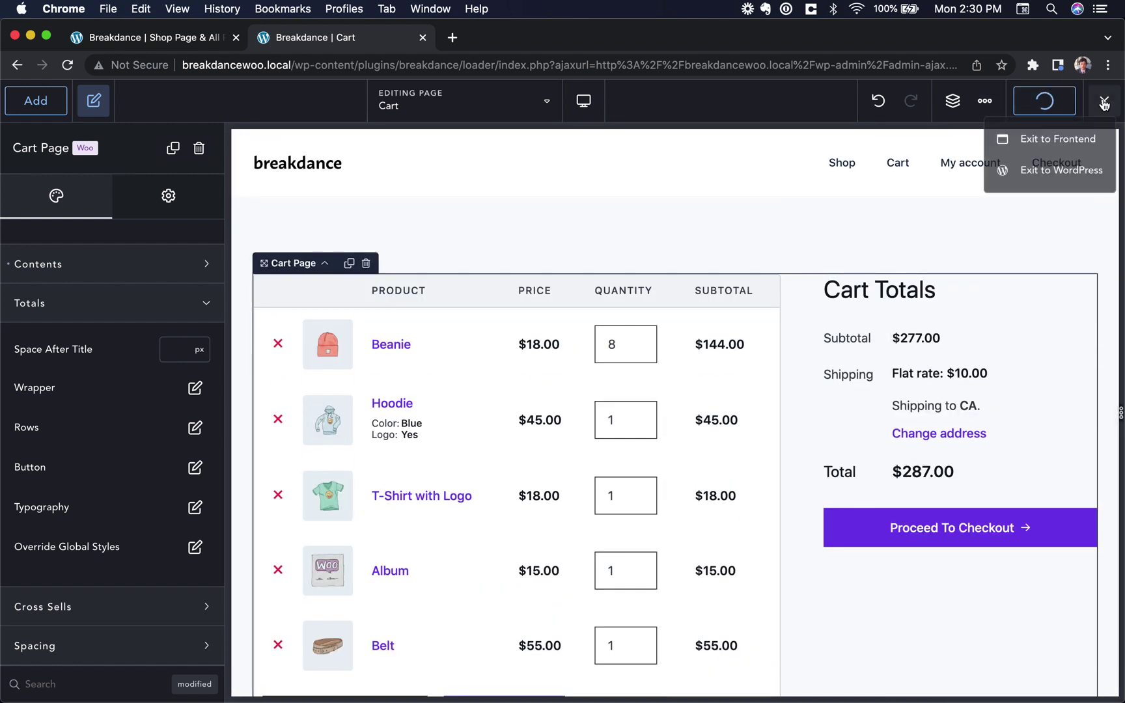
left_click(1042, 142)
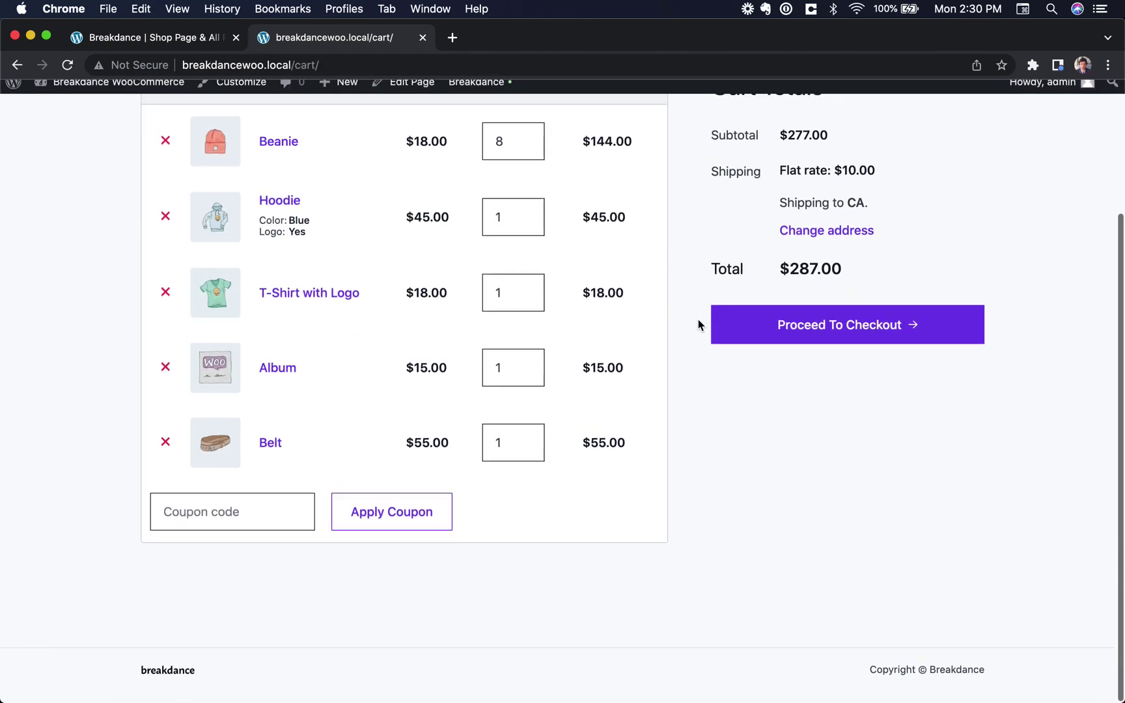